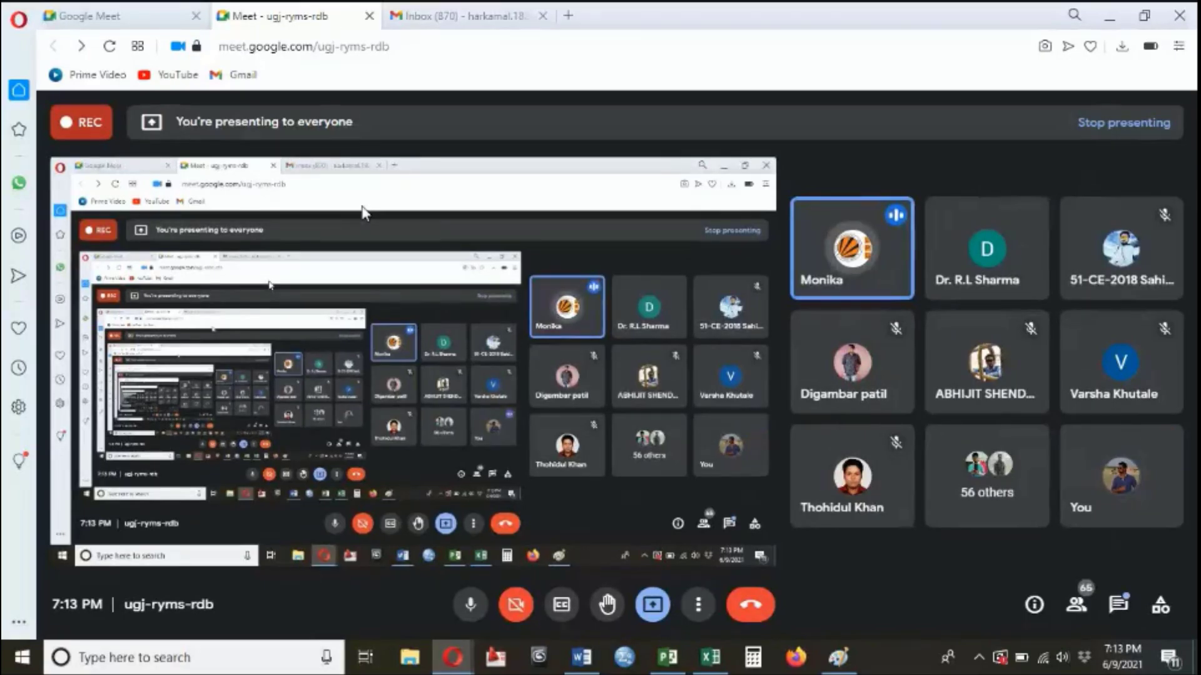
# - Mute the microphone in the Google Meet call and turn it back on
pyautogui.moveTo(710, 657)
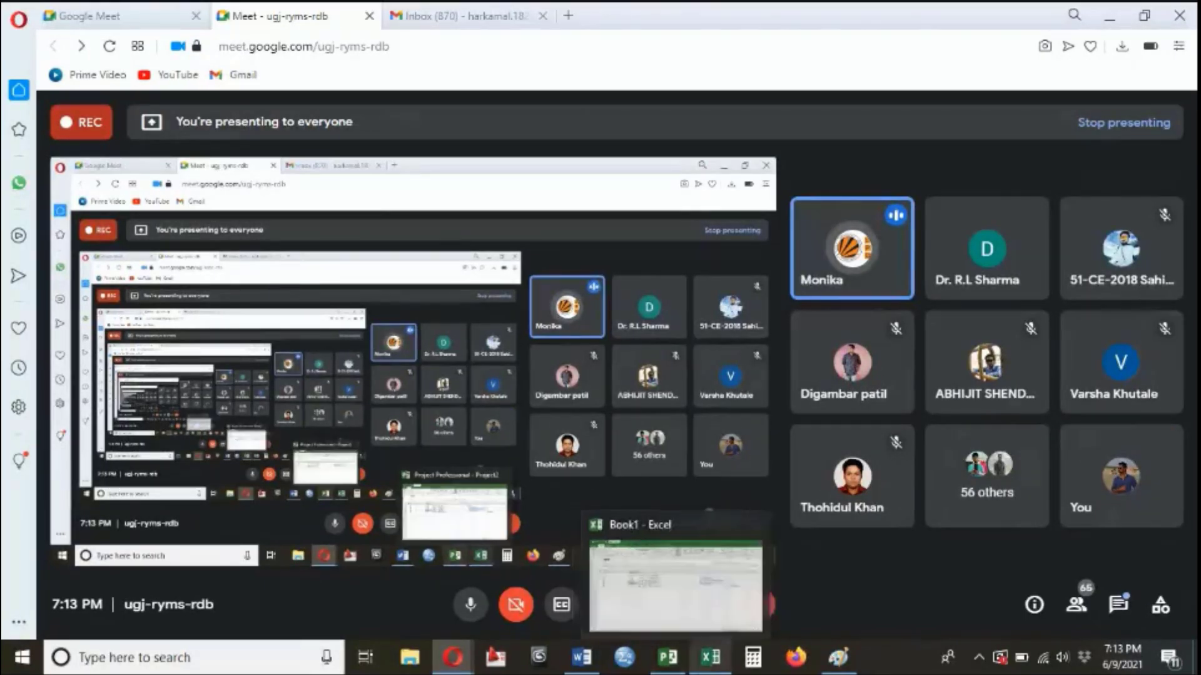
pyautogui.click(470, 604)
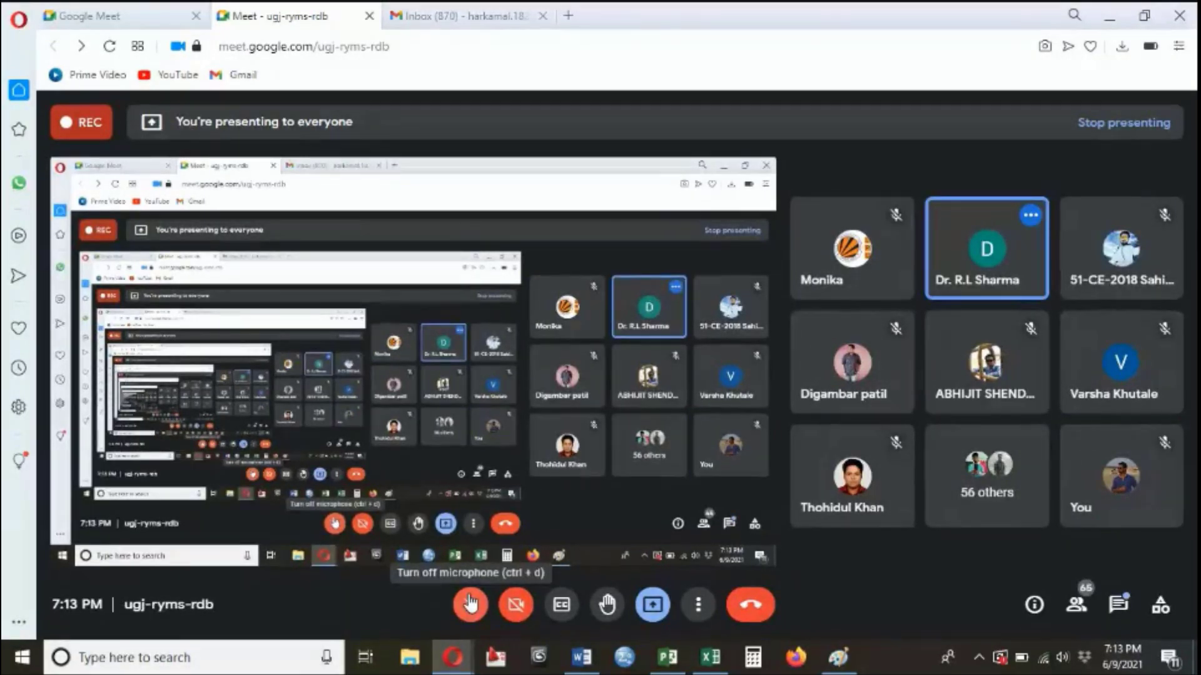
pyautogui.click(470, 604)
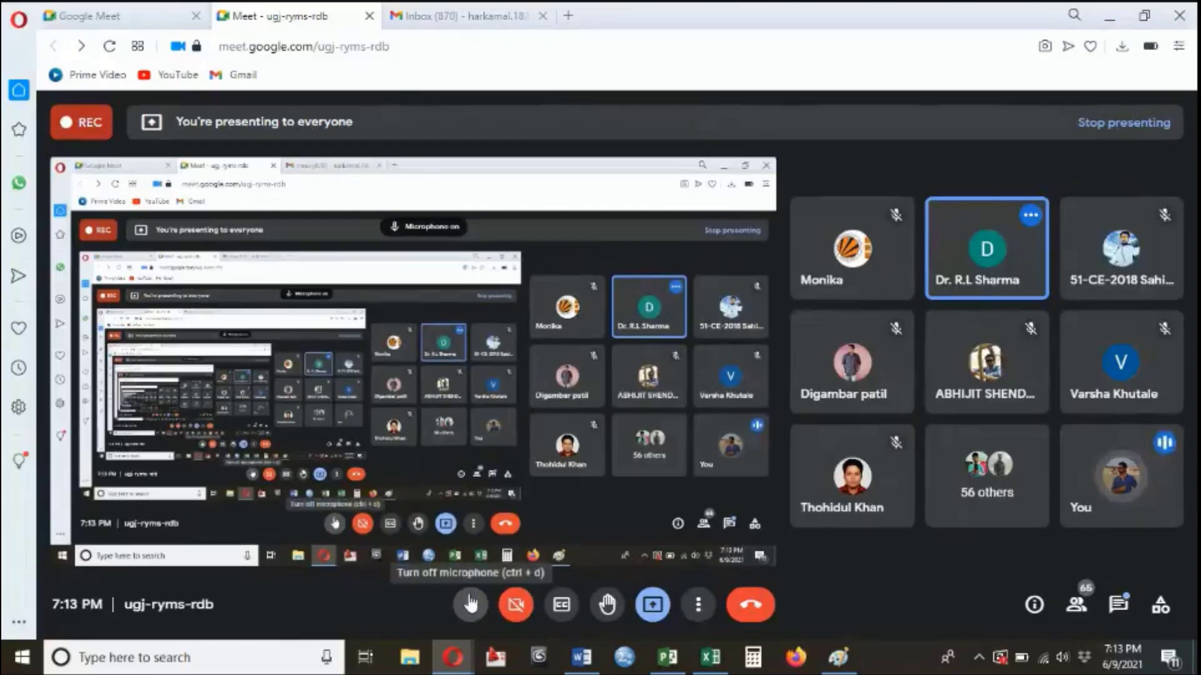
# - Switch to Project Professional, close Project2 and create a new blank project
pyautogui.moveTo(467, 668)
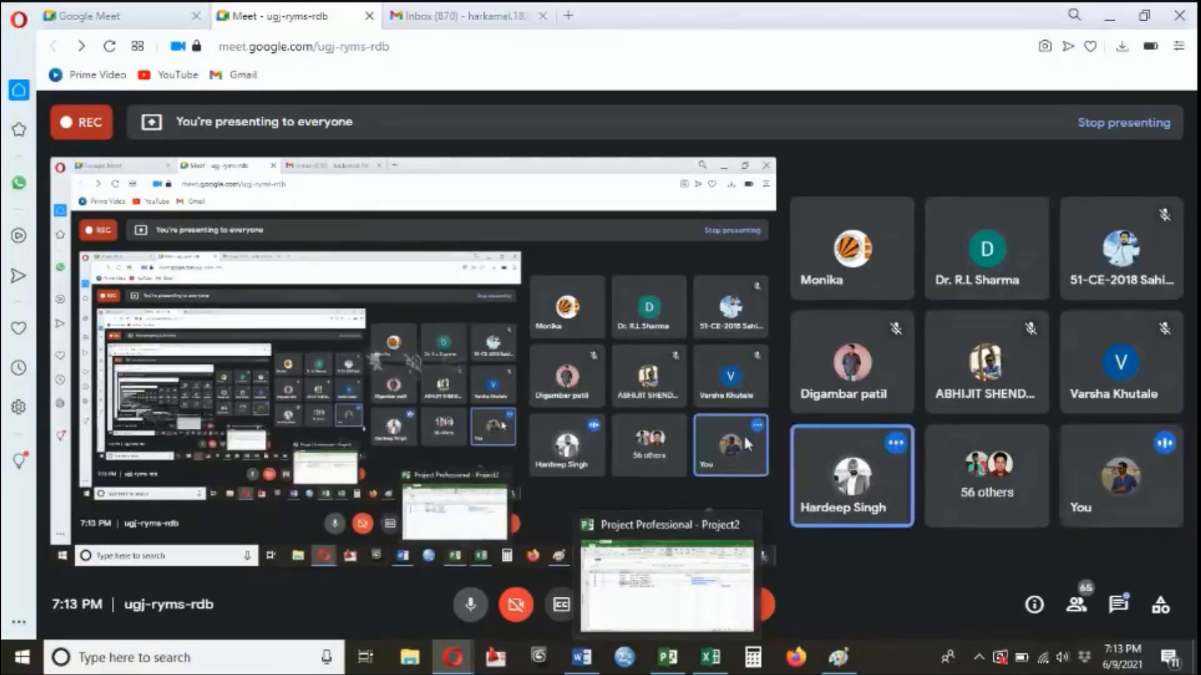
pyautogui.click(672, 662)
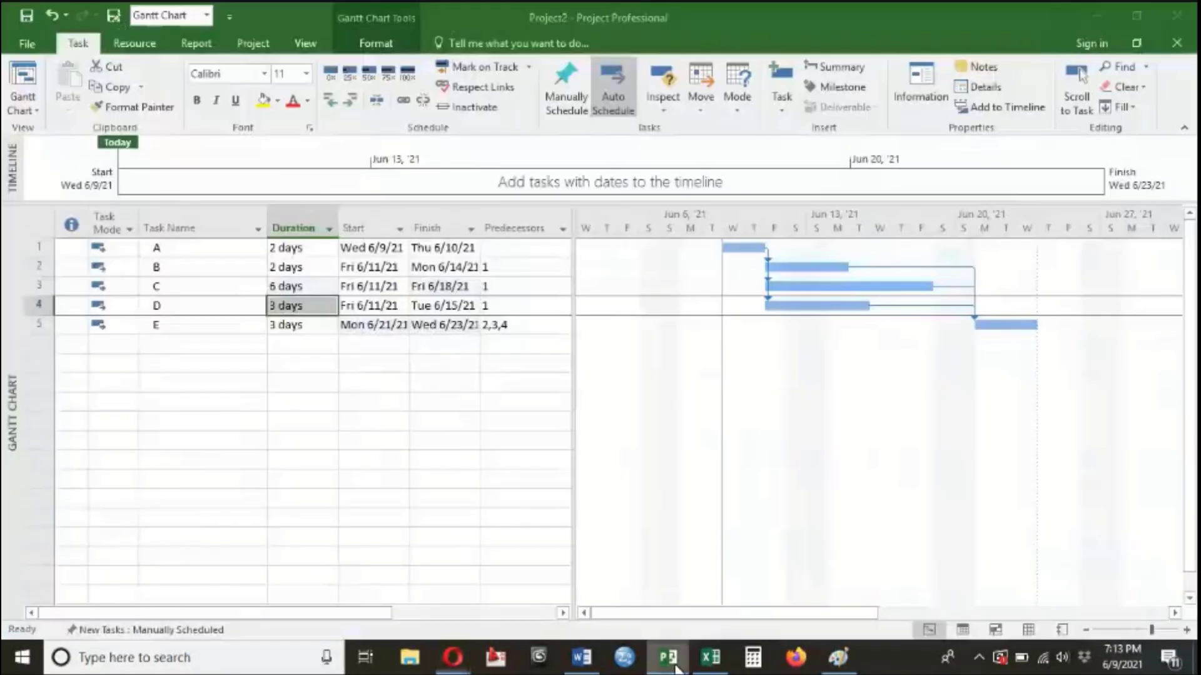
pyautogui.click(1176, 42)
pyautogui.click(605, 383)
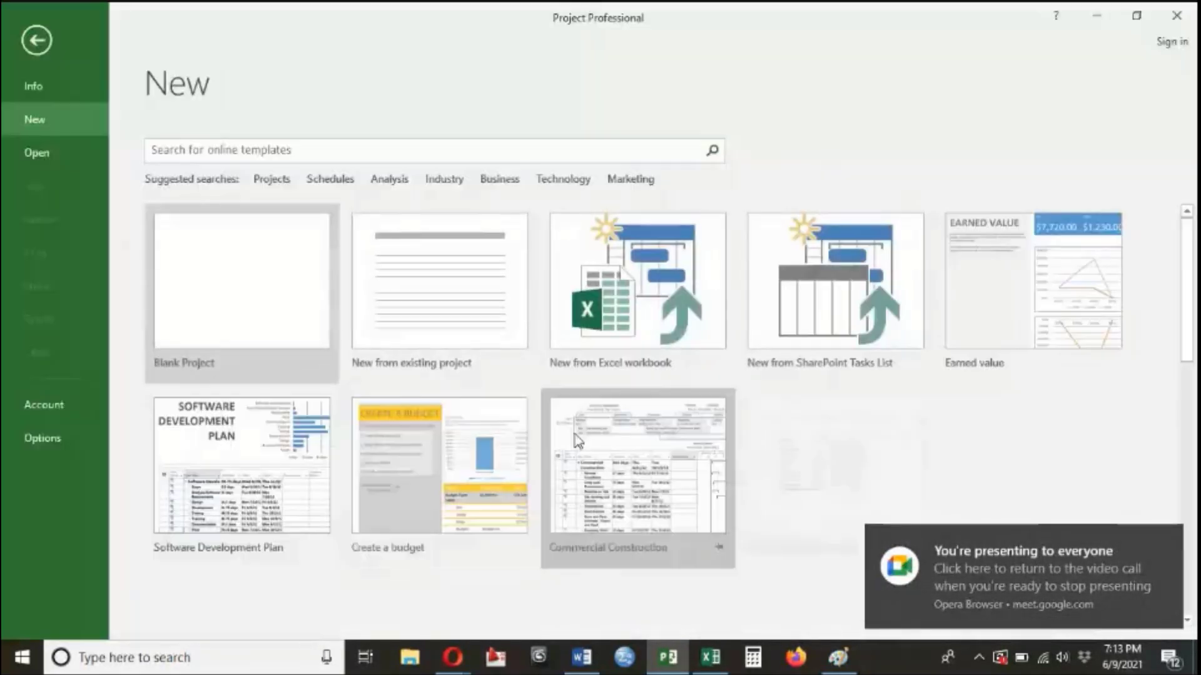
pyautogui.click(290, 286)
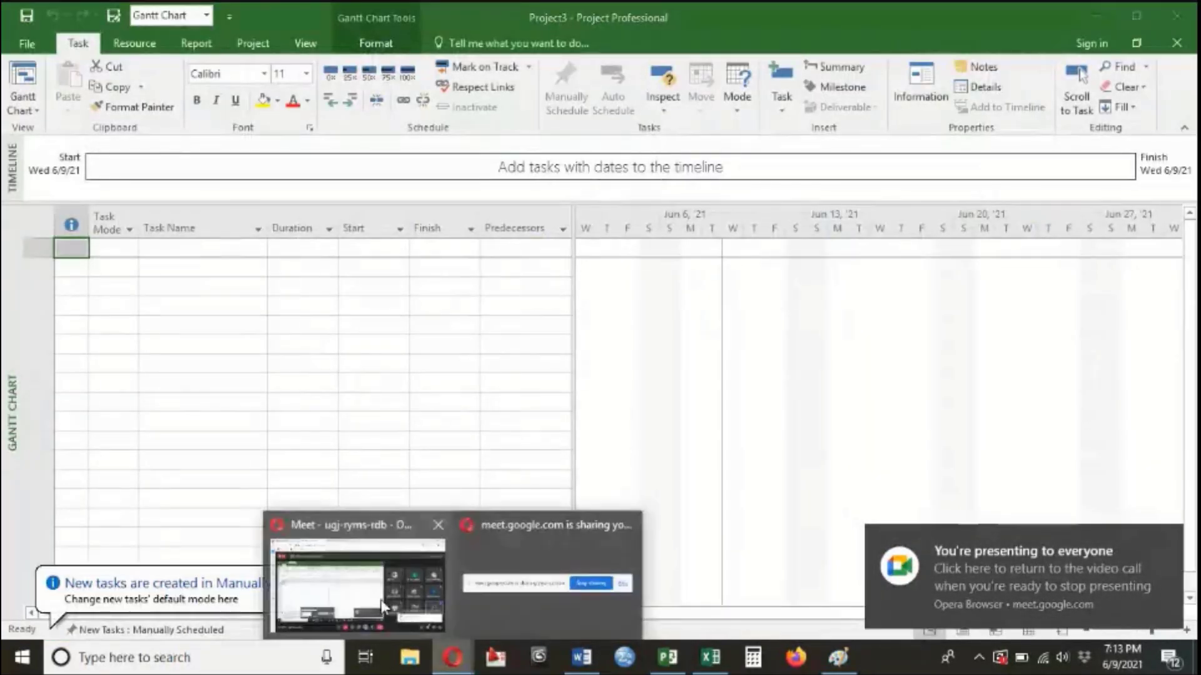
# - Check the Google Meet call, return to Project3 and widen its task table to reveal part of the Resource Names column
pyautogui.click(380, 599)
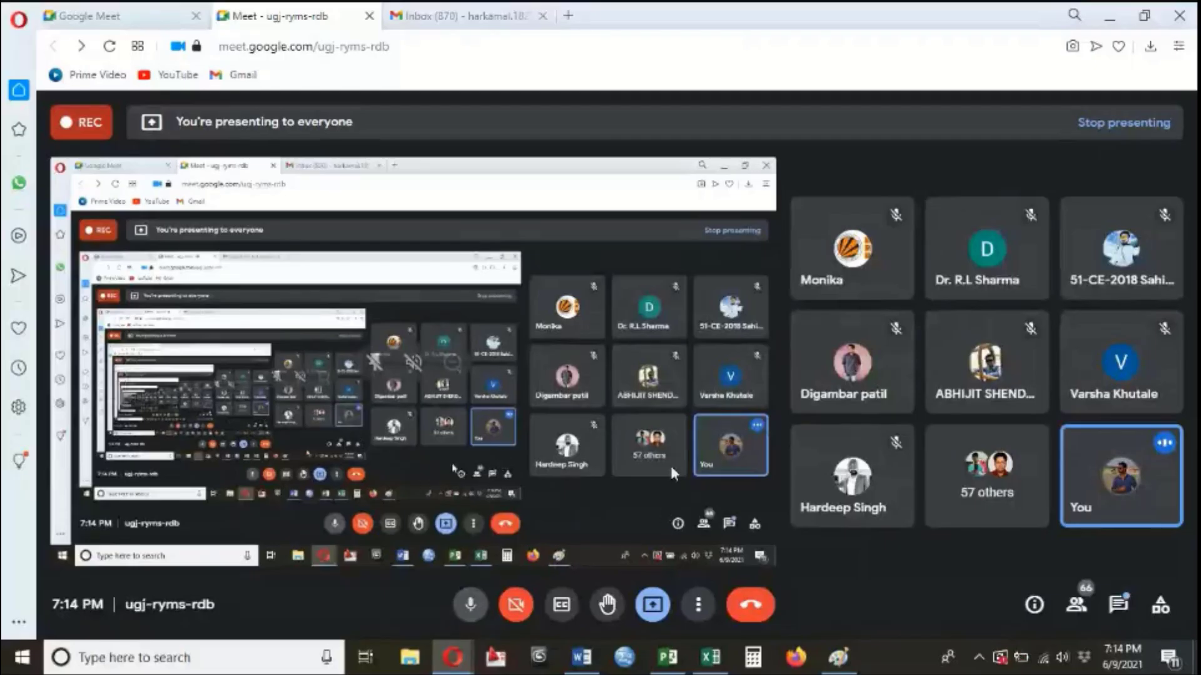
pyautogui.moveTo(666, 657)
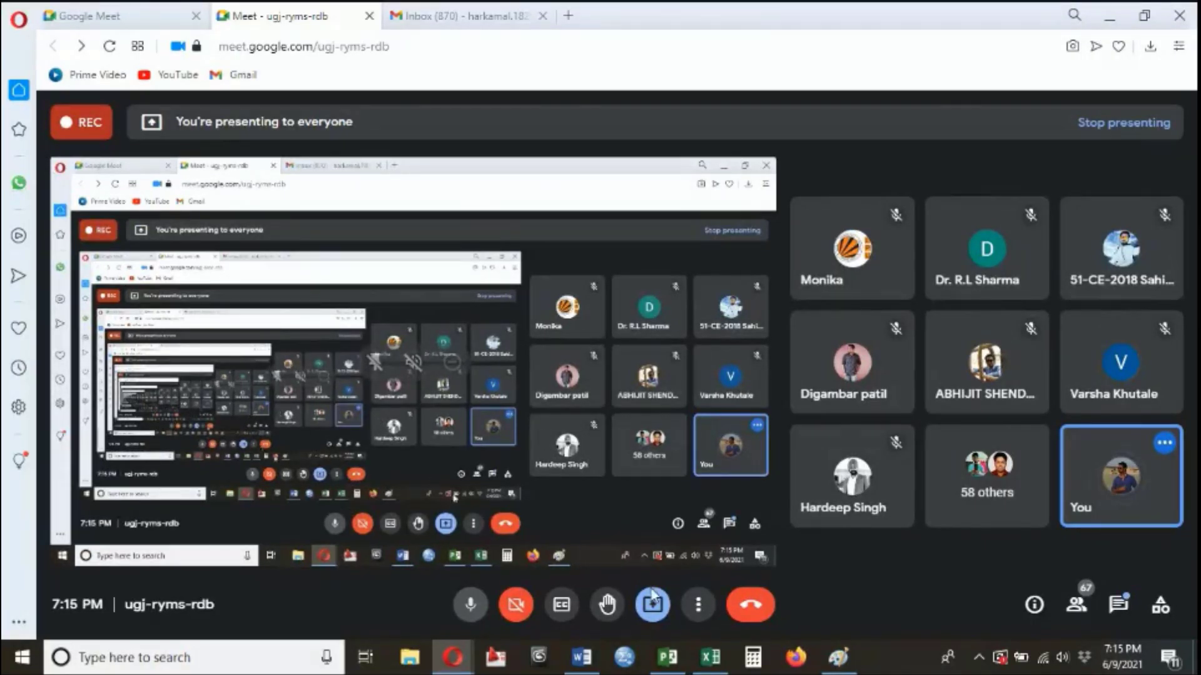
pyautogui.click(667, 657)
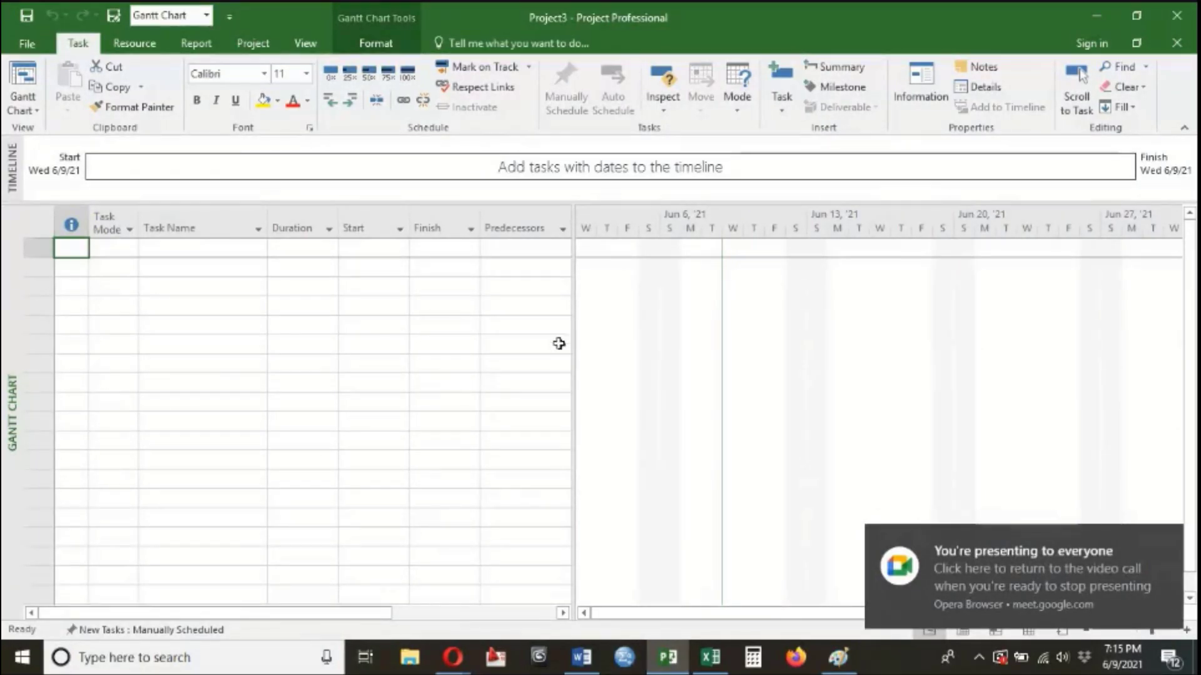
pyautogui.moveTo(572, 340); pyautogui.dragTo(606, 339)
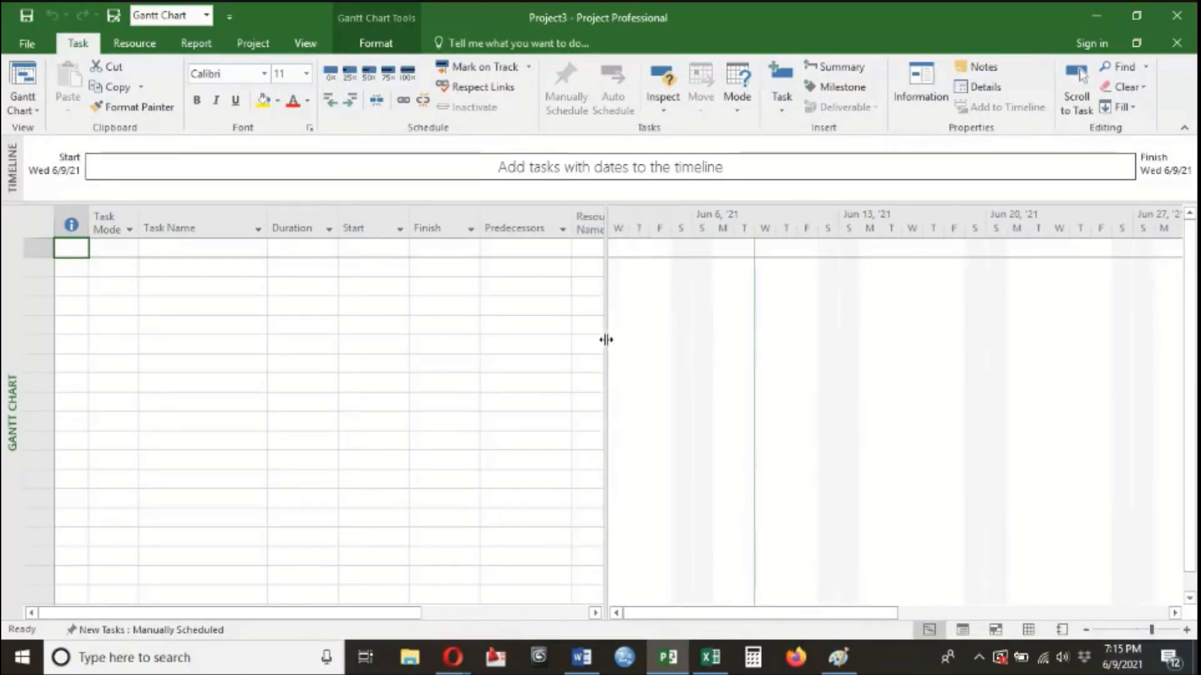
pyautogui.click(473, 312)
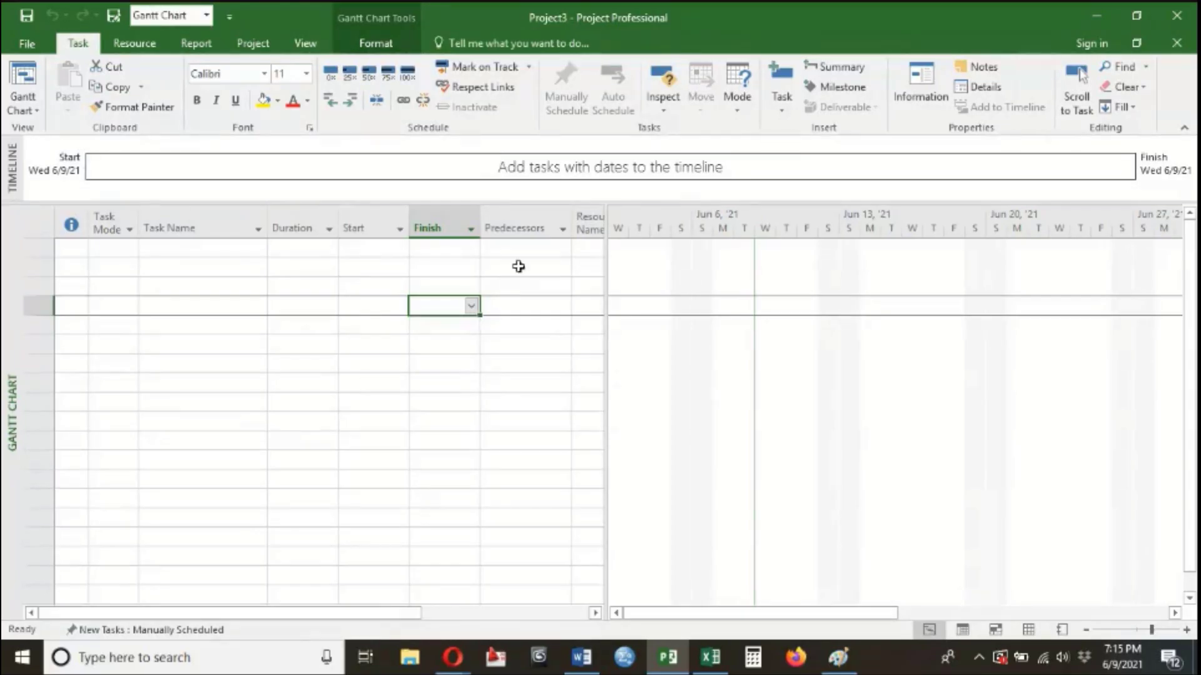
pyautogui.click(325, 325)
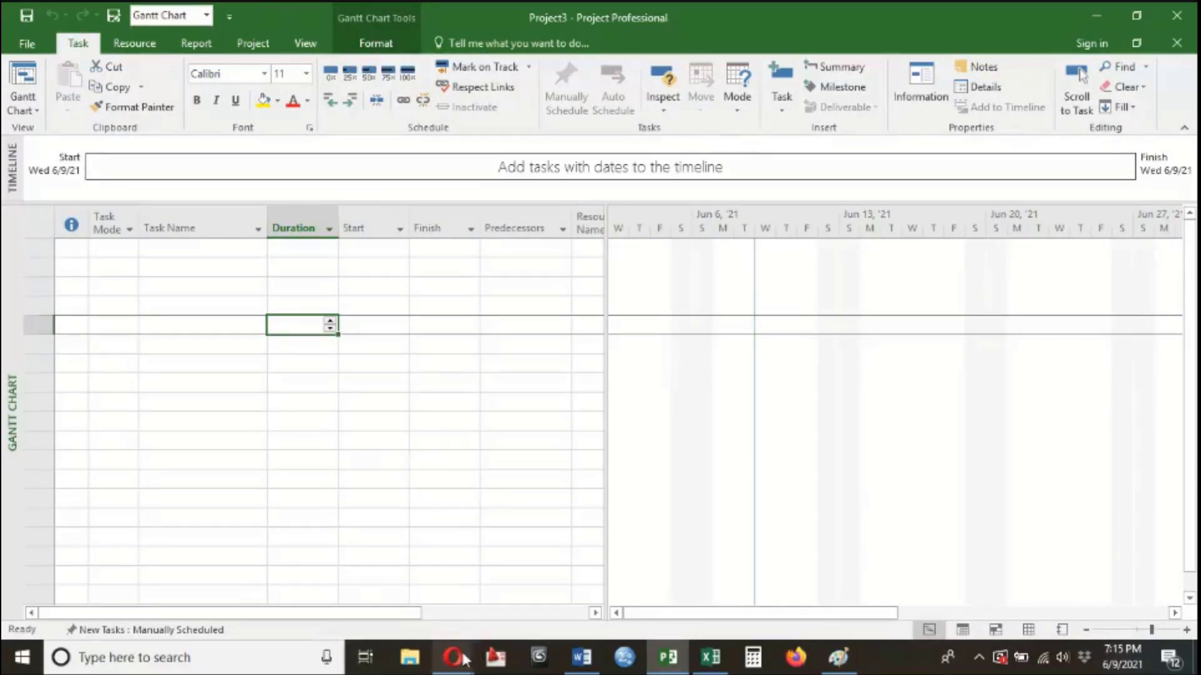
pyautogui.moveTo(454, 660)
pyautogui.click(397, 568)
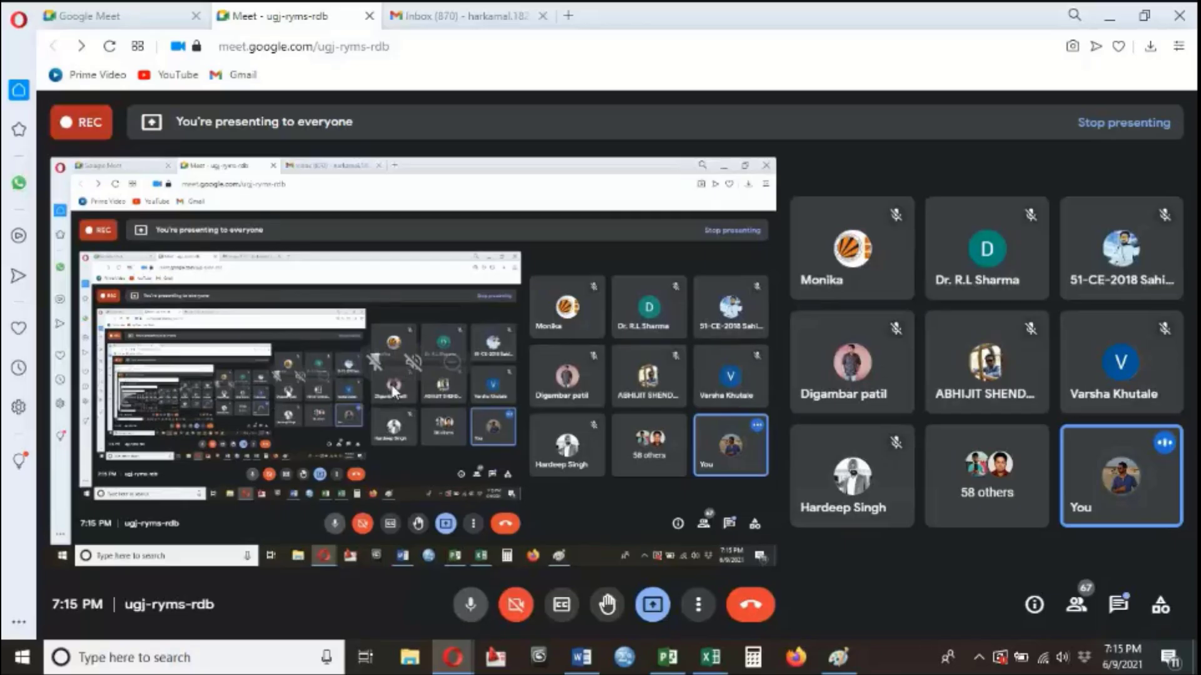
pyautogui.click(667, 657)
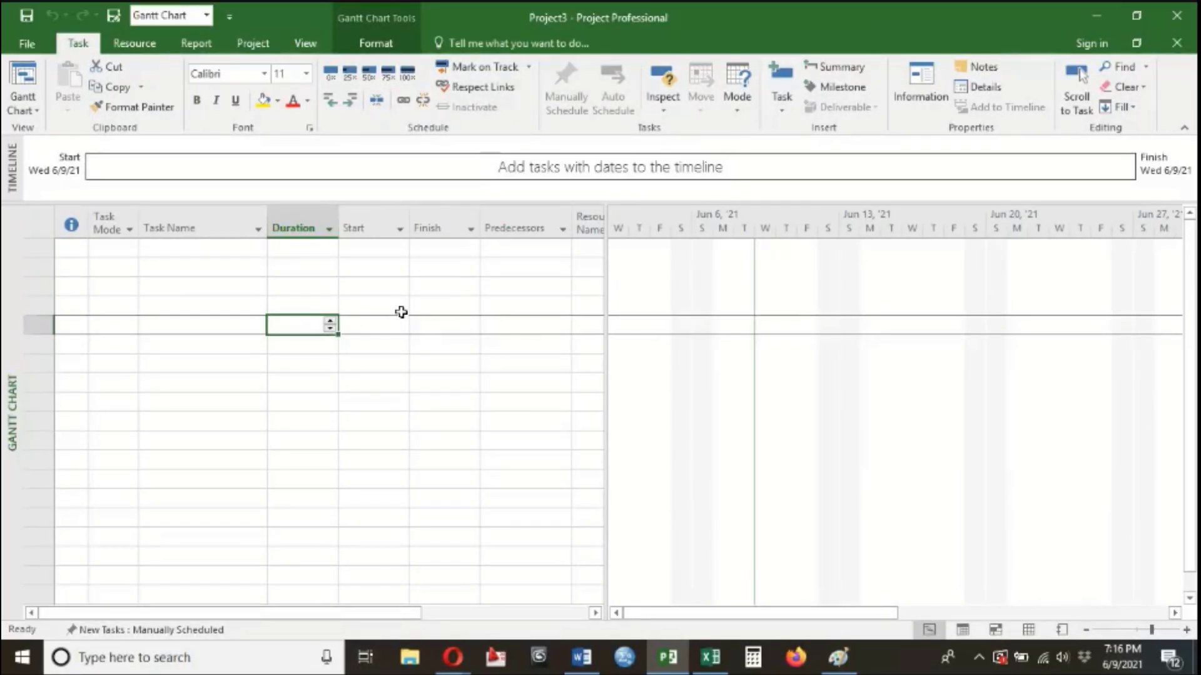
pyautogui.click(253, 263)
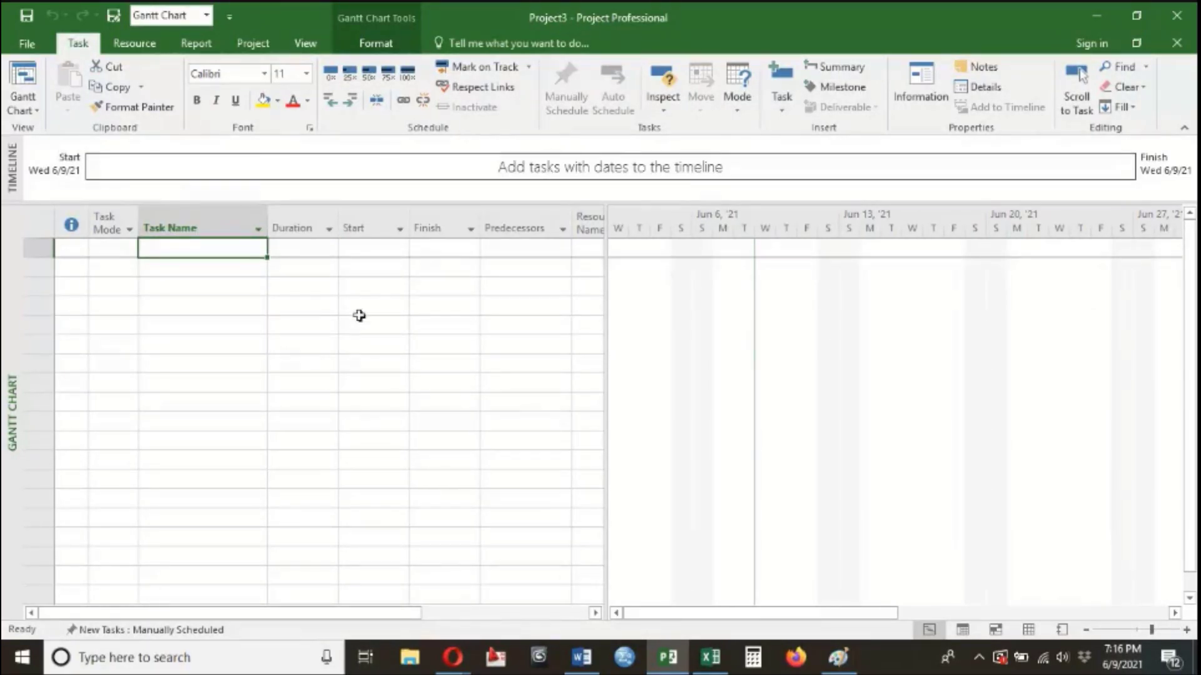
pyautogui.moveTo(448, 656)
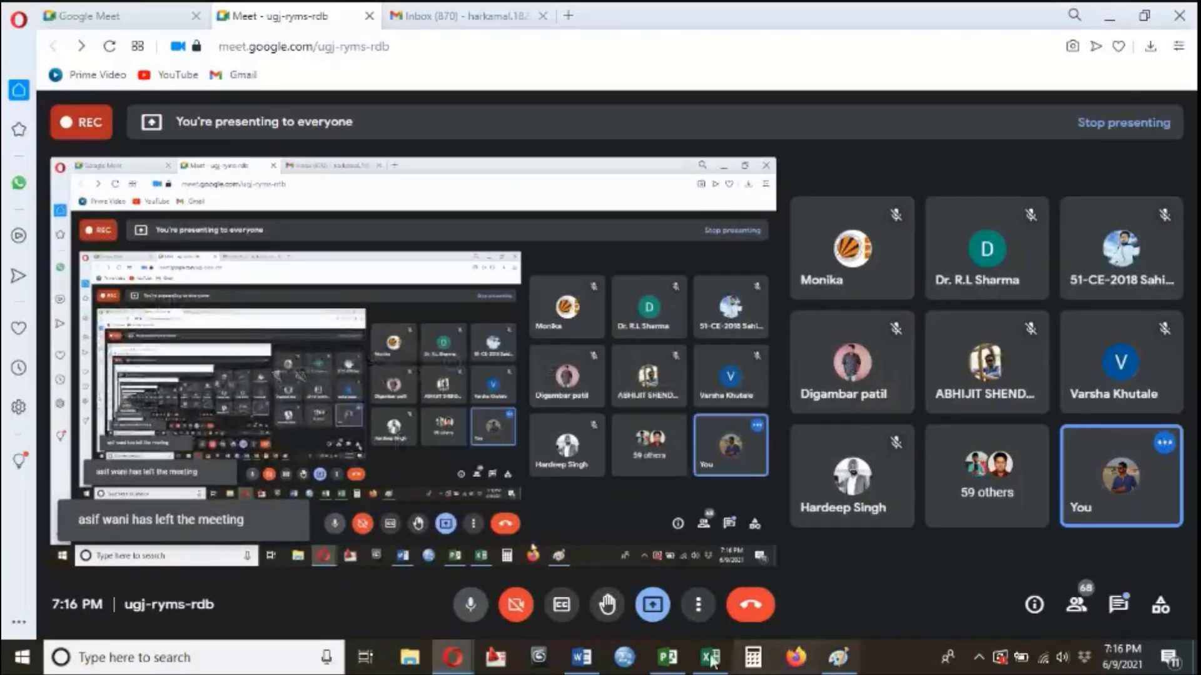
pyautogui.click(667, 656)
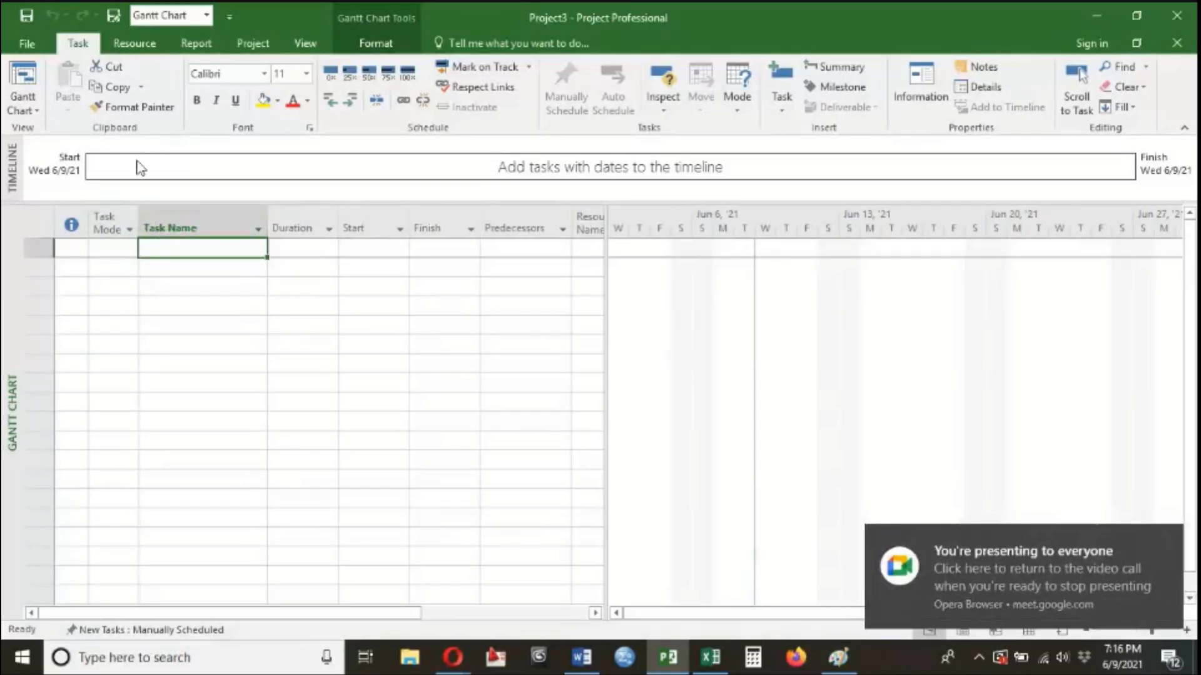
pyautogui.click(459, 660)
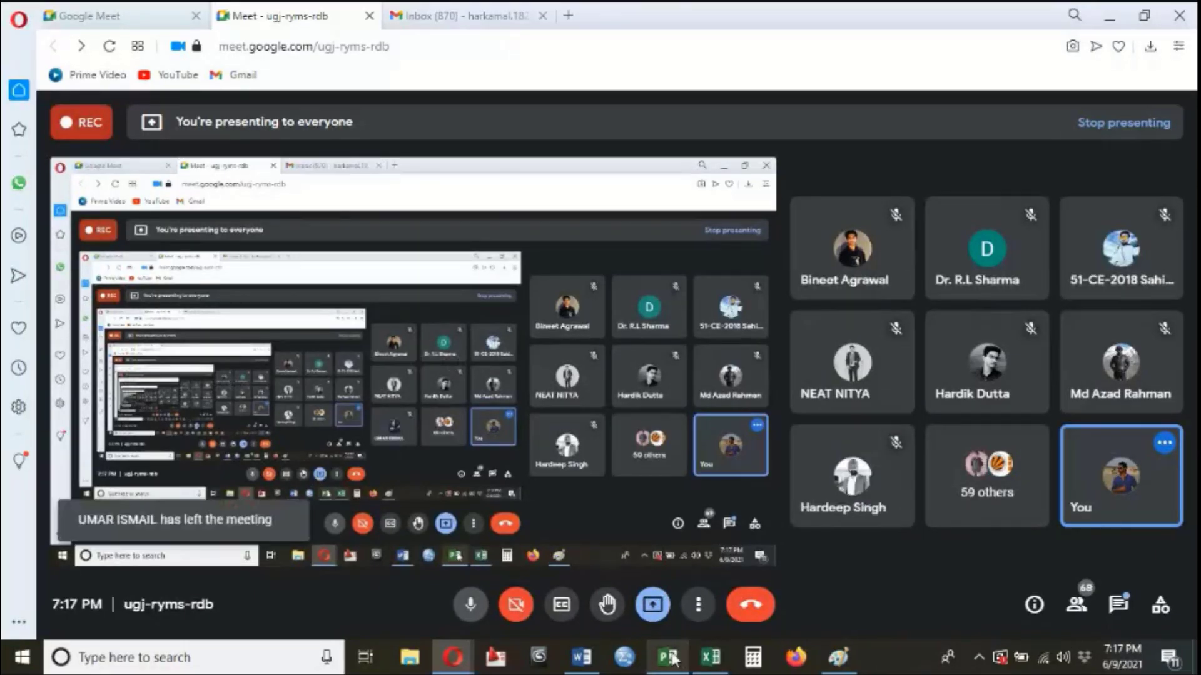
pyautogui.click(673, 658)
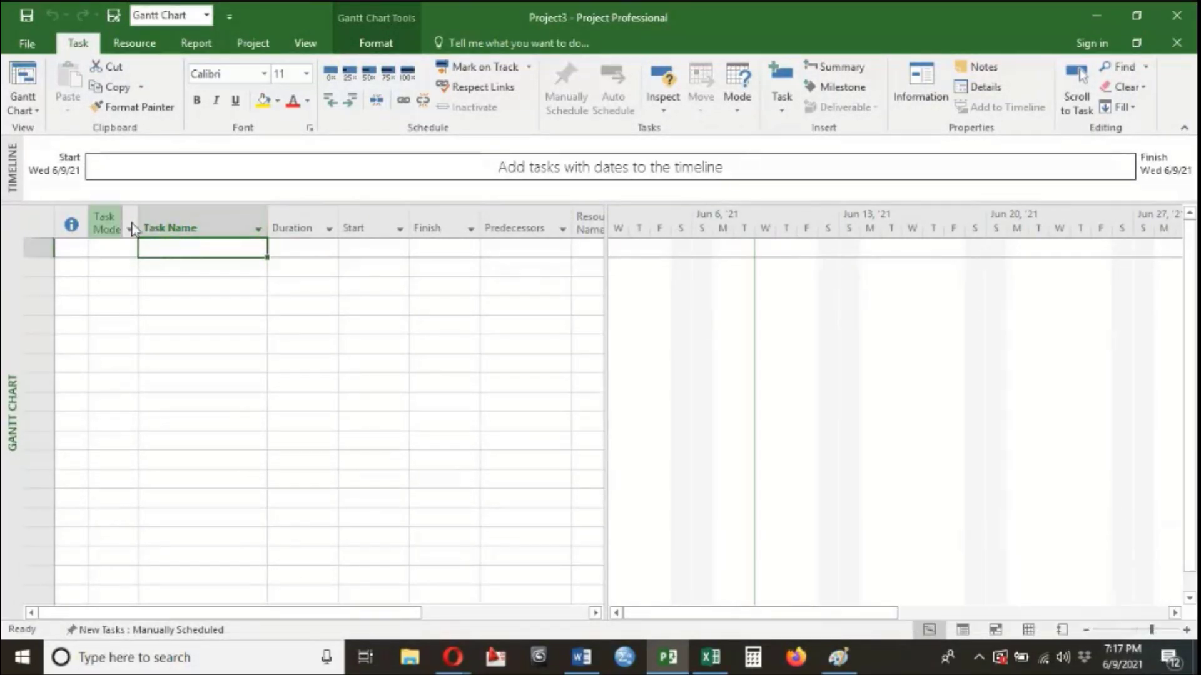
# - Go through the Task Mode, Task Name, Duration, Start, Finish and Predecessors columns of the Gantt Chart table
pyautogui.click(108, 225)
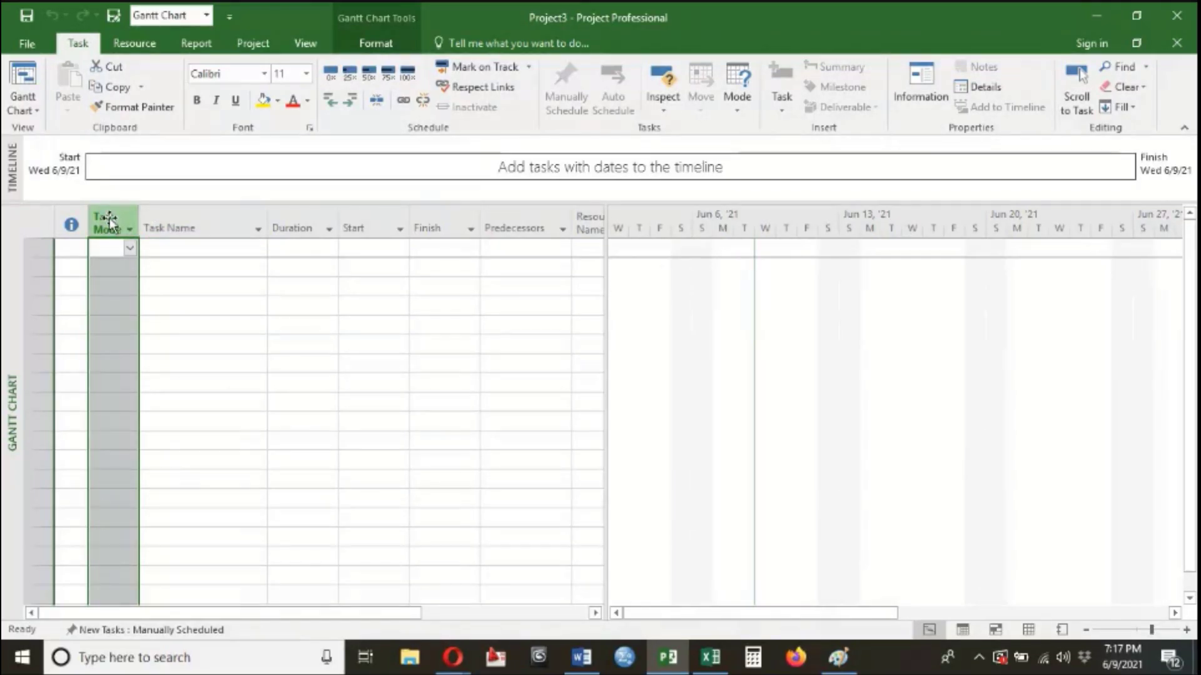
pyautogui.click(180, 213)
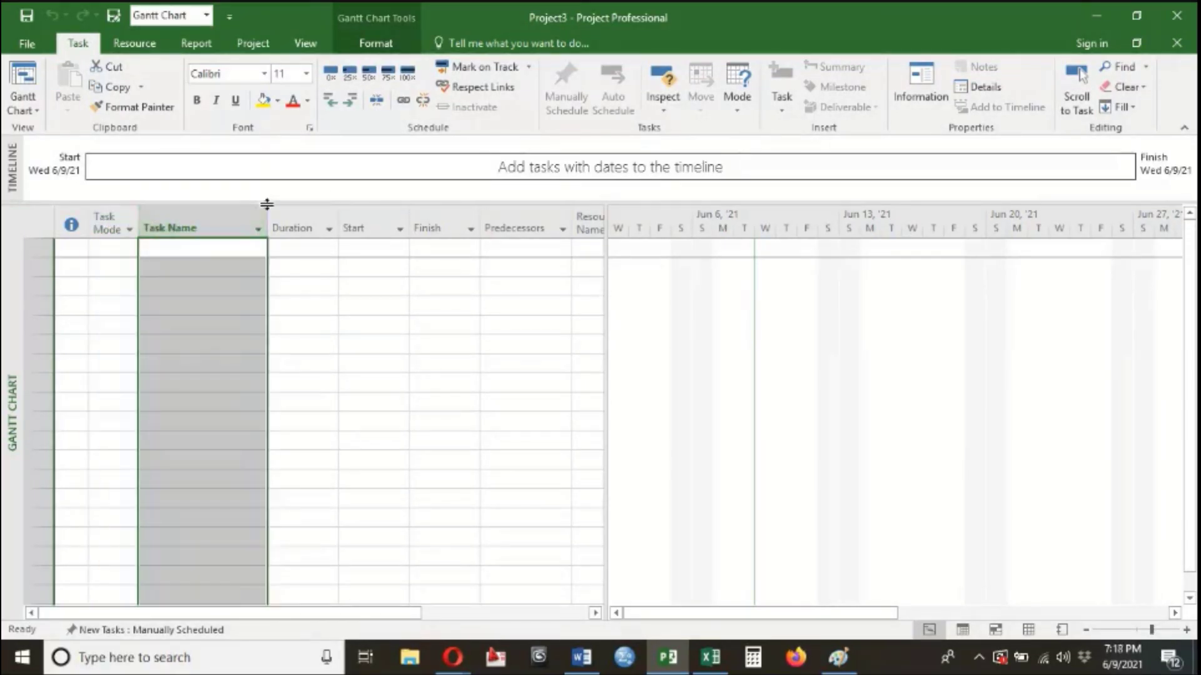
pyautogui.click(287, 213)
pyautogui.click(356, 214)
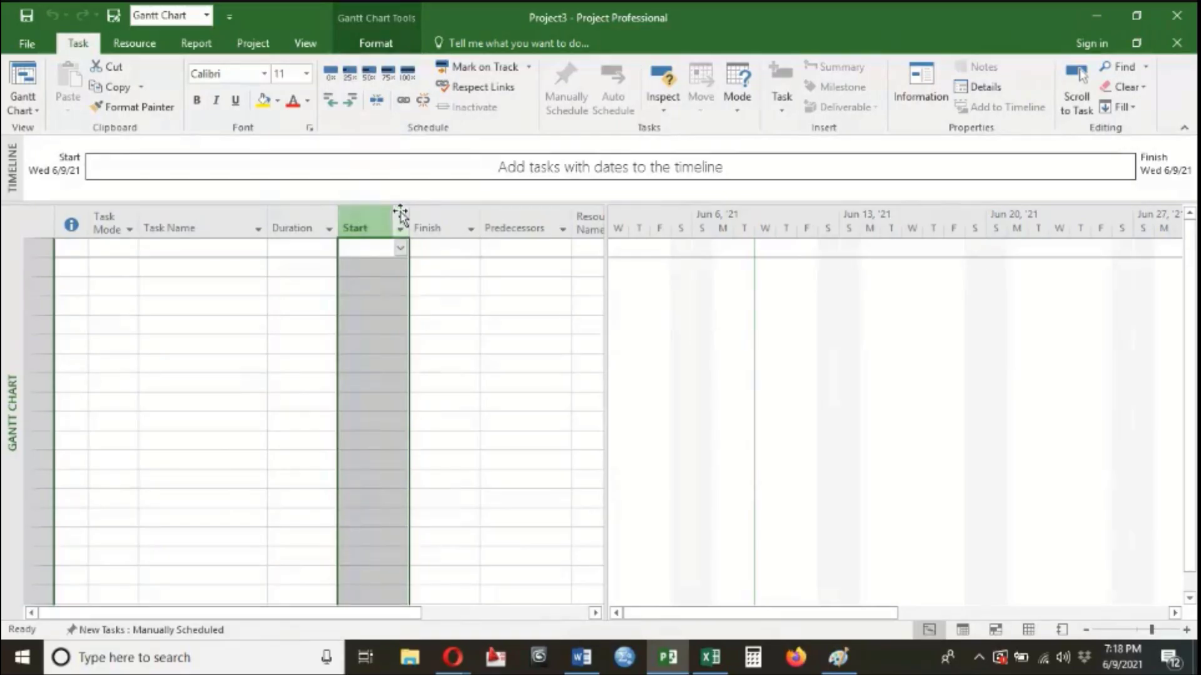
pyautogui.click(431, 216)
pyautogui.click(530, 219)
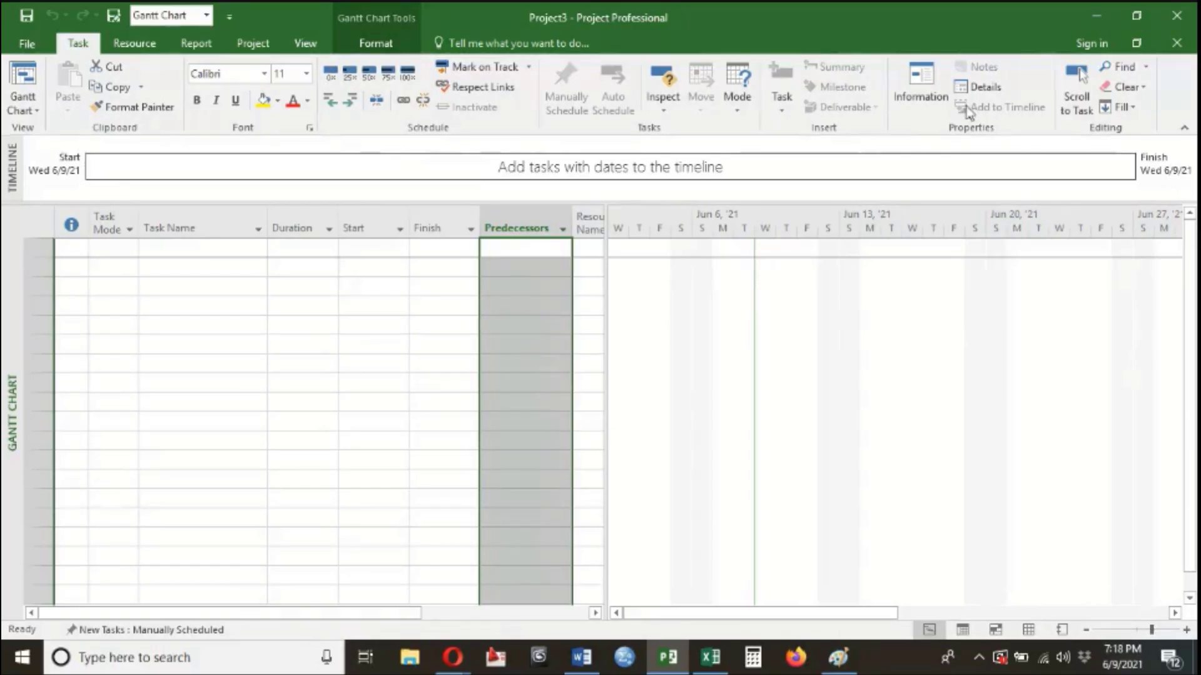
# - Close Project3 and create another blank project
pyautogui.click(1176, 44)
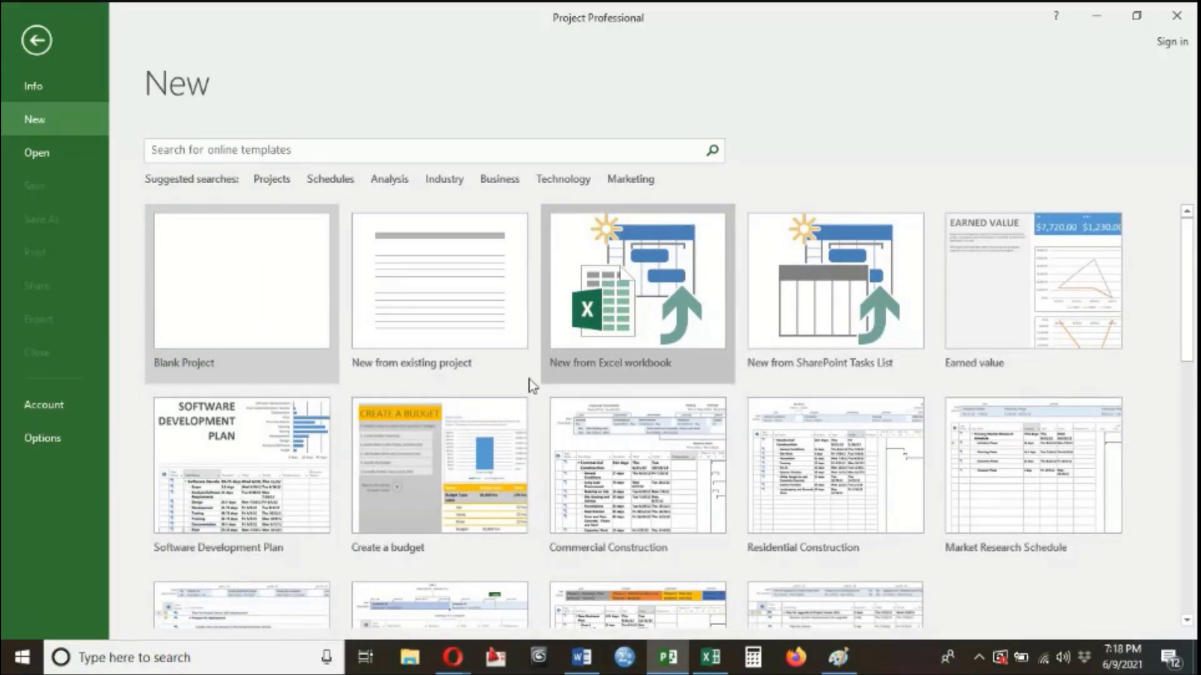
pyautogui.click(240, 276)
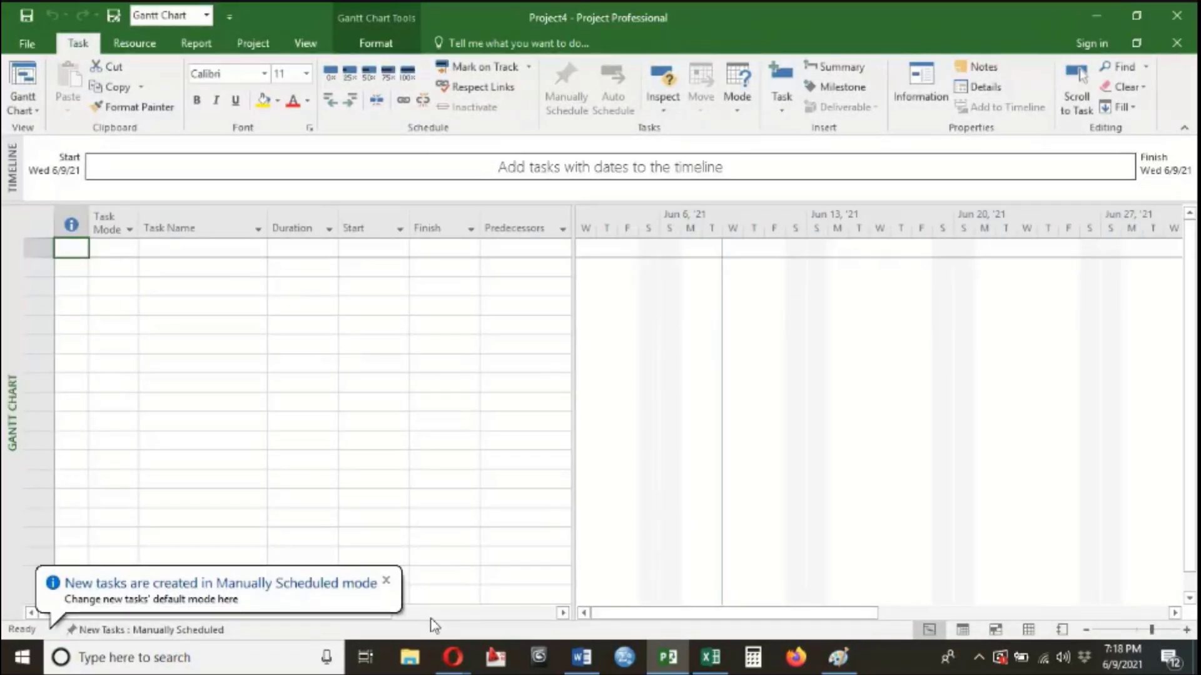
# - Check the Google Meet call, return to Project4 and slightly widen its task table beyond the Predecessors column
pyautogui.click(453, 657)
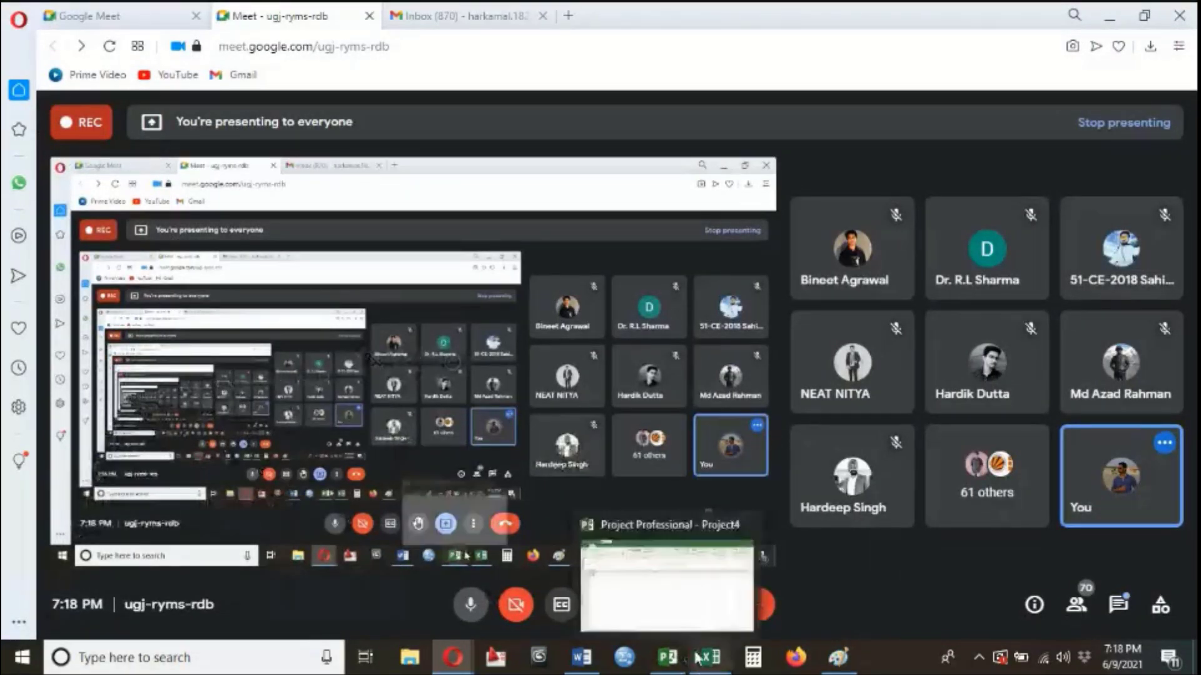
pyautogui.click(668, 657)
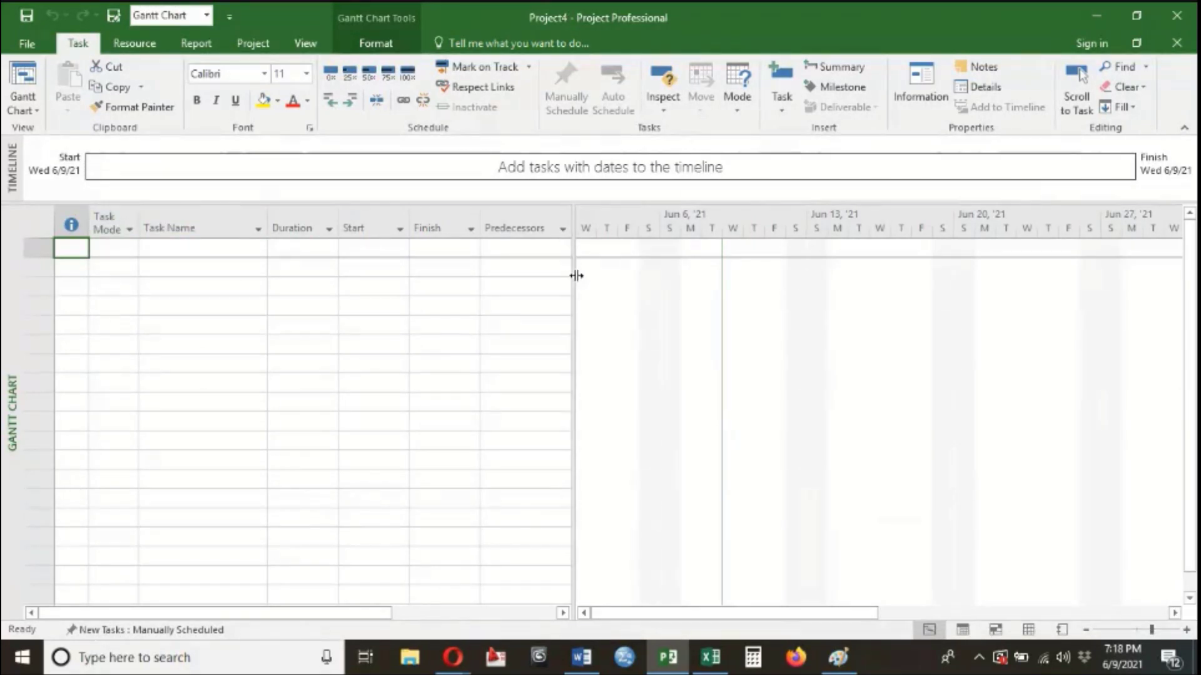
pyautogui.moveTo(574, 277); pyautogui.dragTo(592, 279)
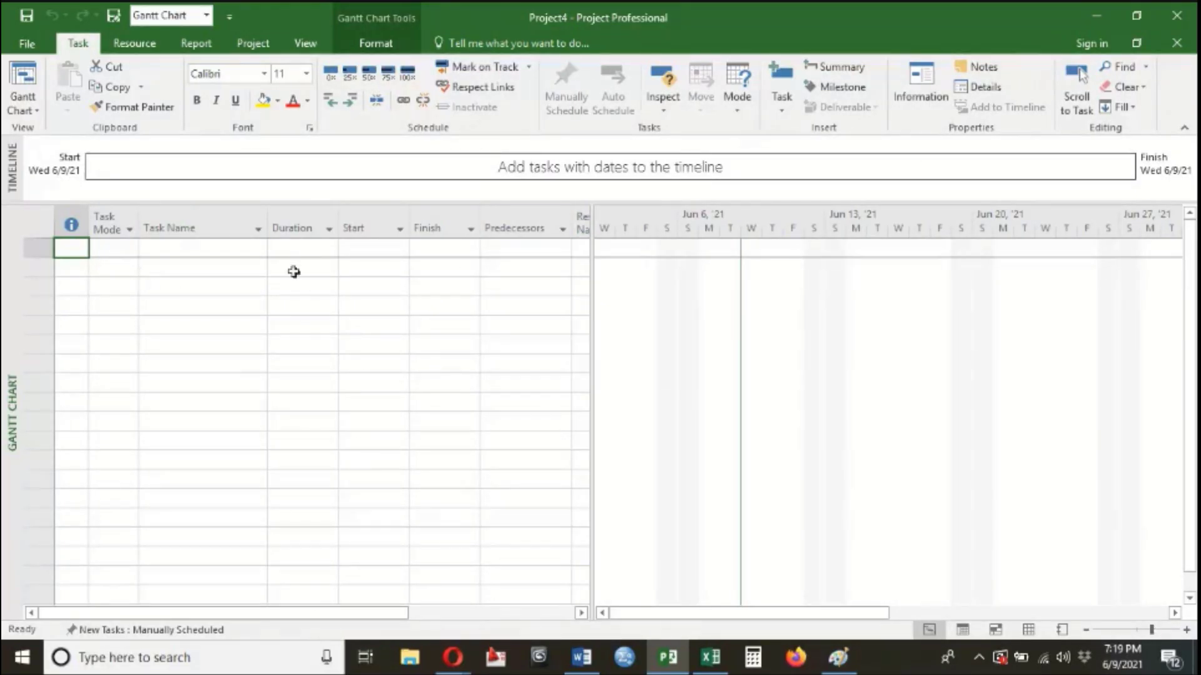
# - Examine the empty task entry area up to the Predecessors column, and the Task Name column's description
pyautogui.moveTo(81, 250); pyautogui.dragTo(557, 582)
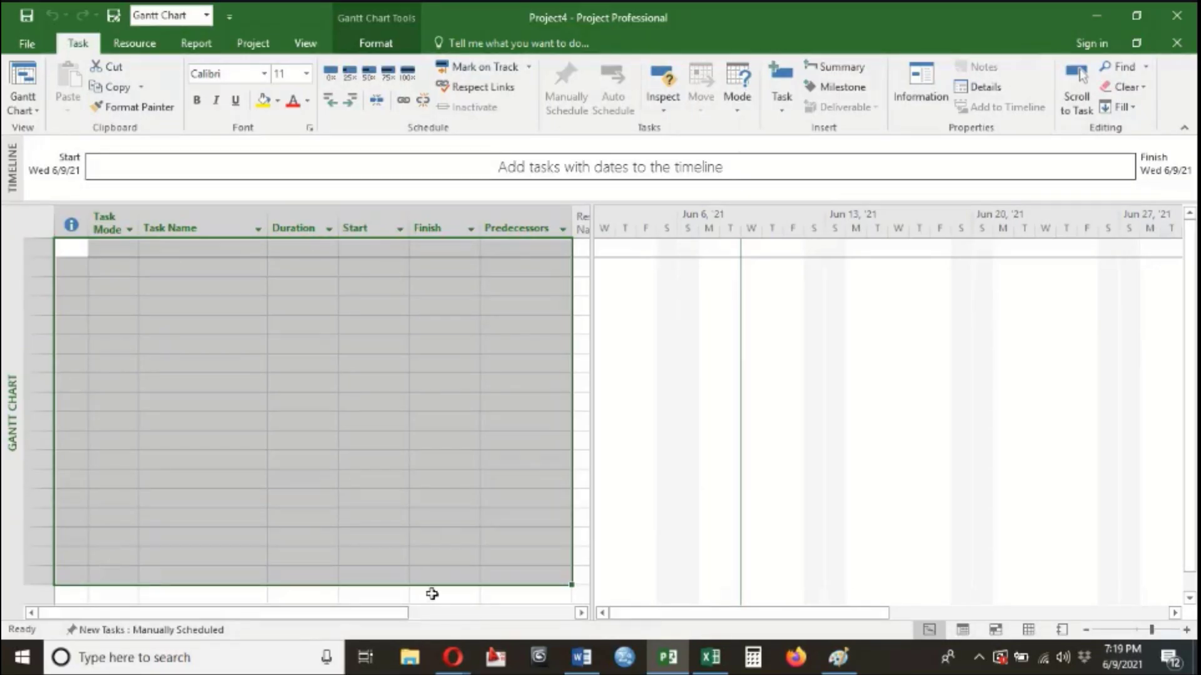
pyautogui.click(461, 477)
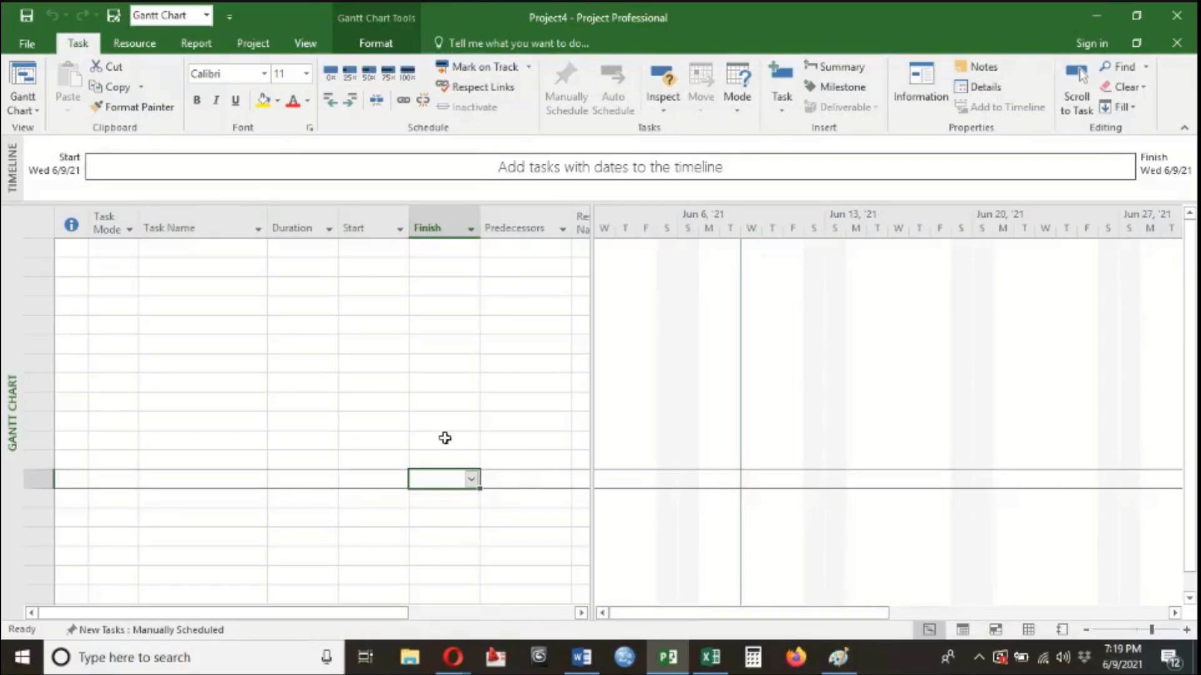
pyautogui.click(143, 268)
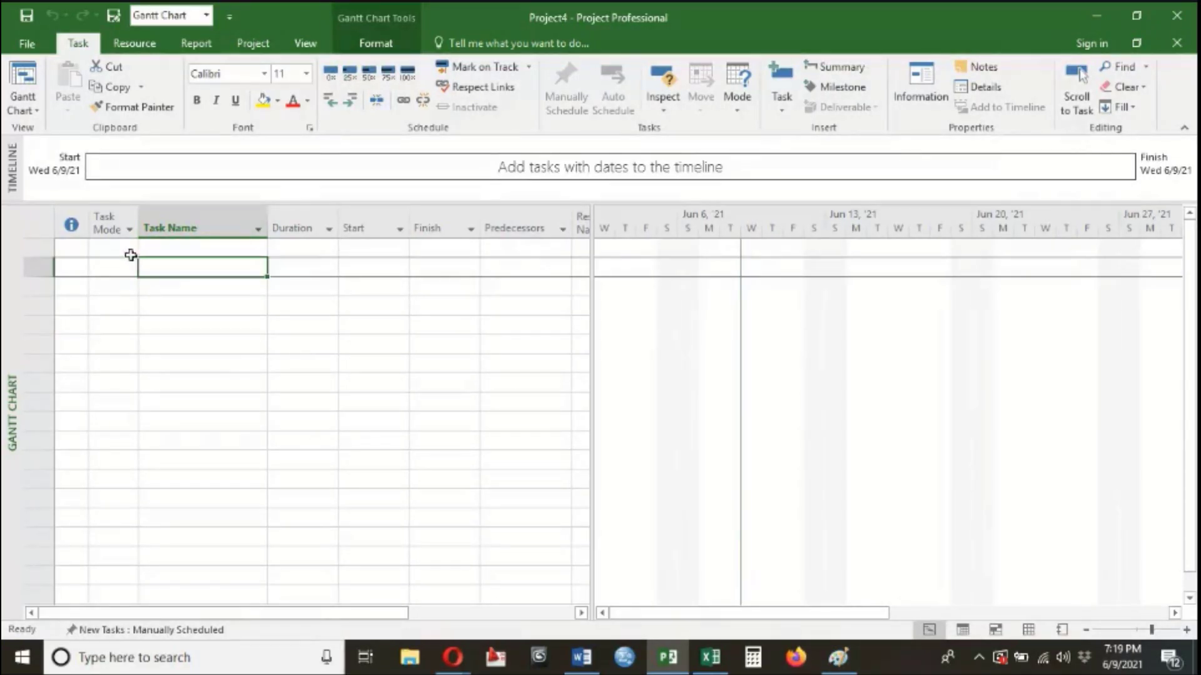
pyautogui.moveTo(125, 253); pyautogui.dragTo(566, 522)
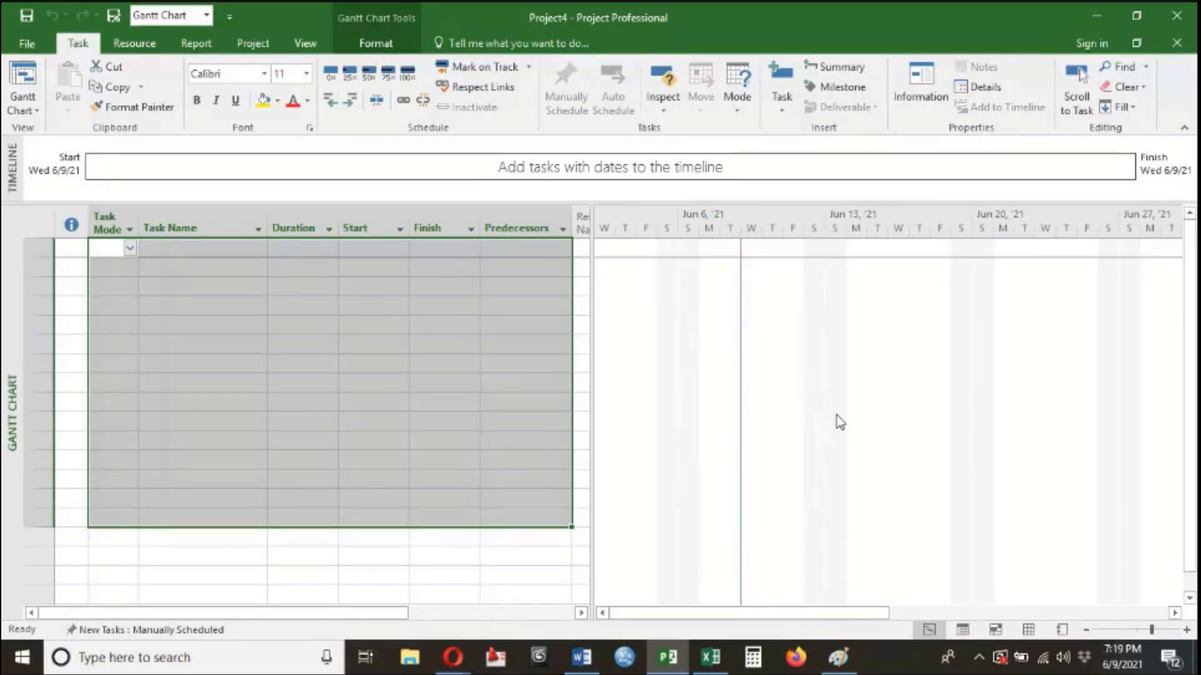
pyautogui.click(503, 434)
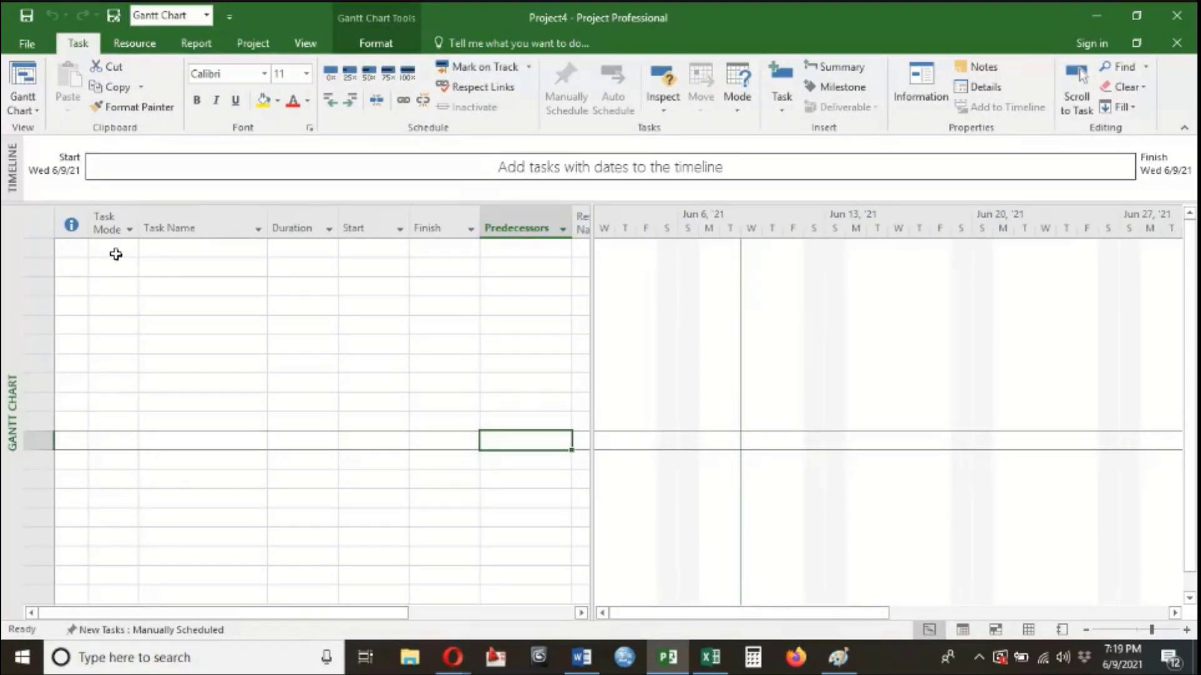
pyautogui.click(180, 212)
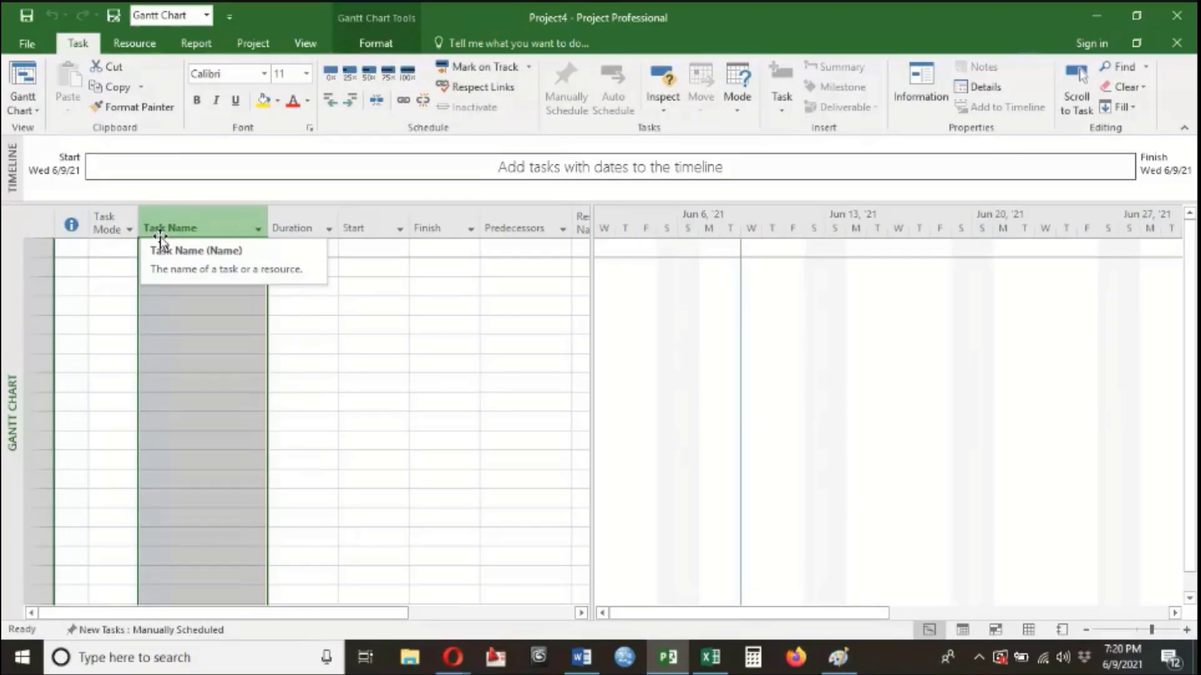
# - Name the first task EXCAVATION in the Task Name column
pyautogui.click(193, 403)
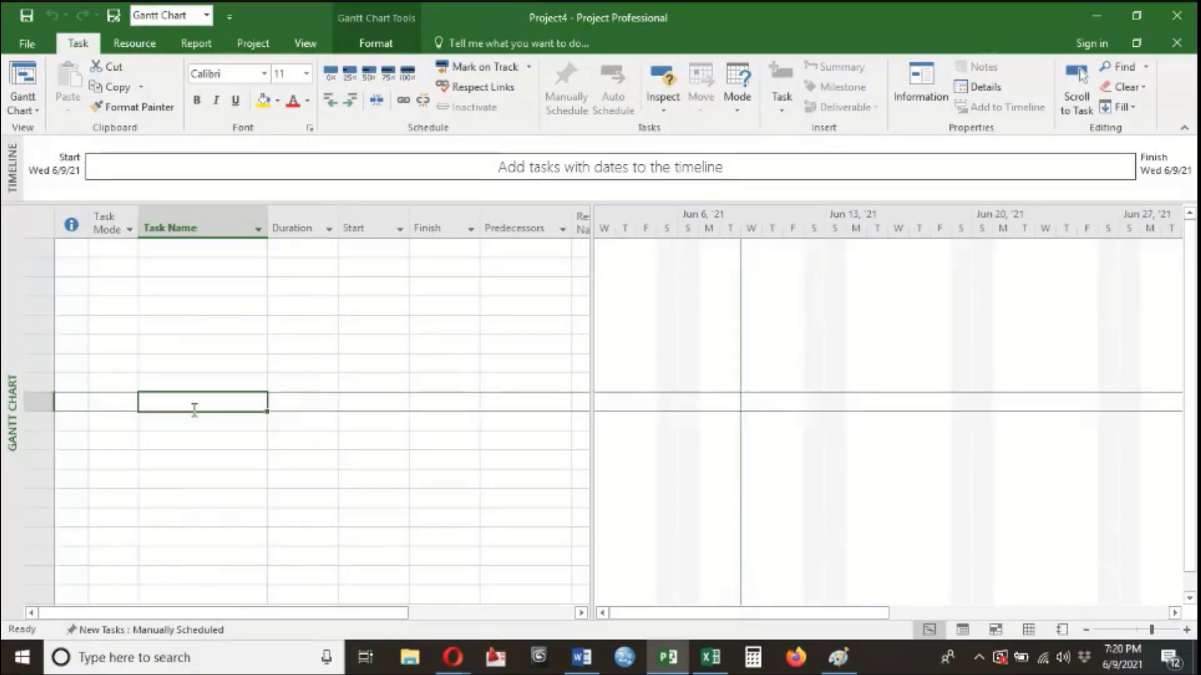
pyautogui.click(170, 249)
pyautogui.moveTo(171, 277); pyautogui.dragTo(186, 388)
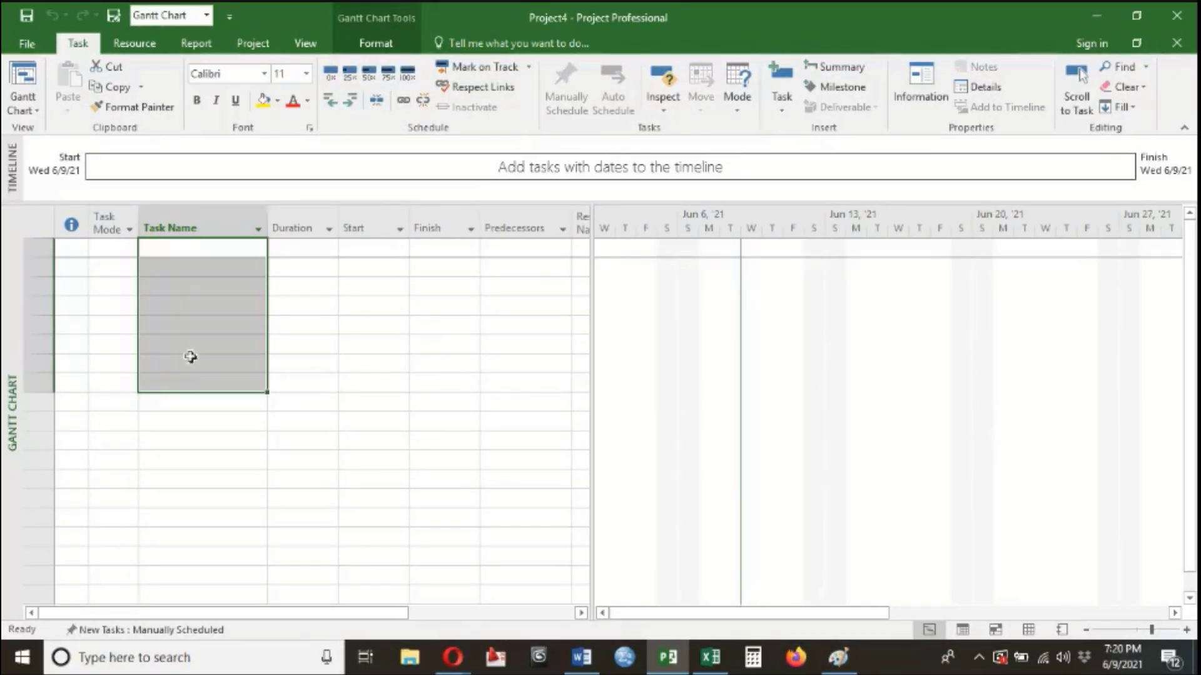
pyautogui.click(220, 250)
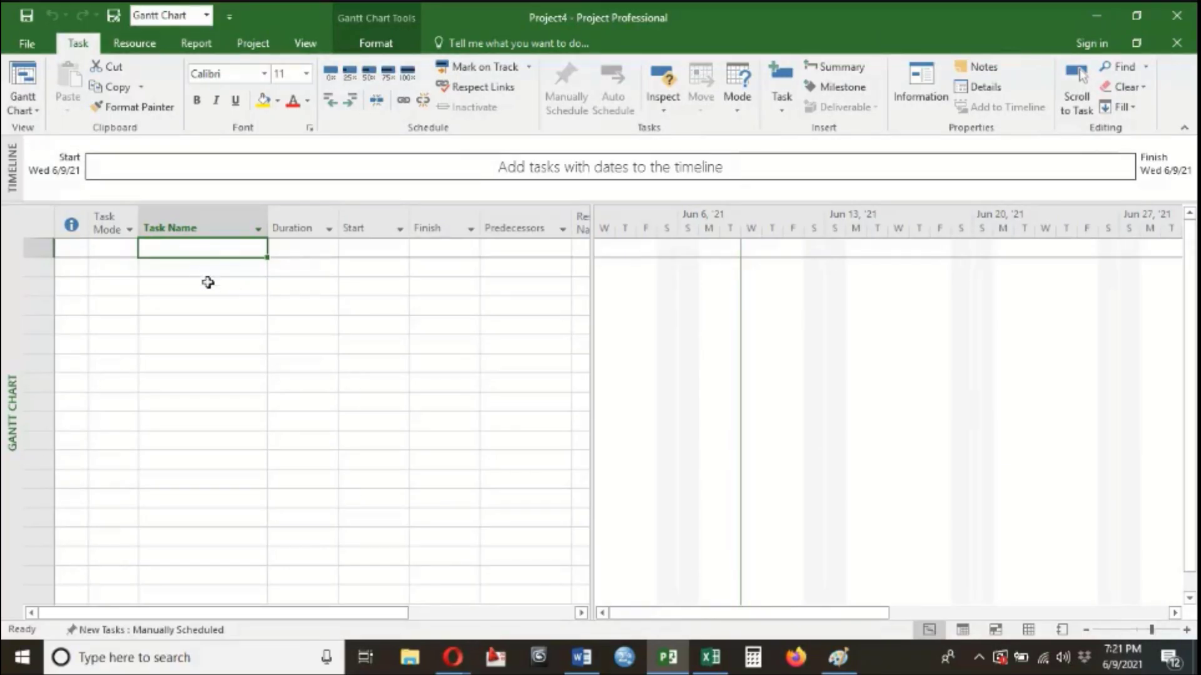
pyautogui.click(189, 226)
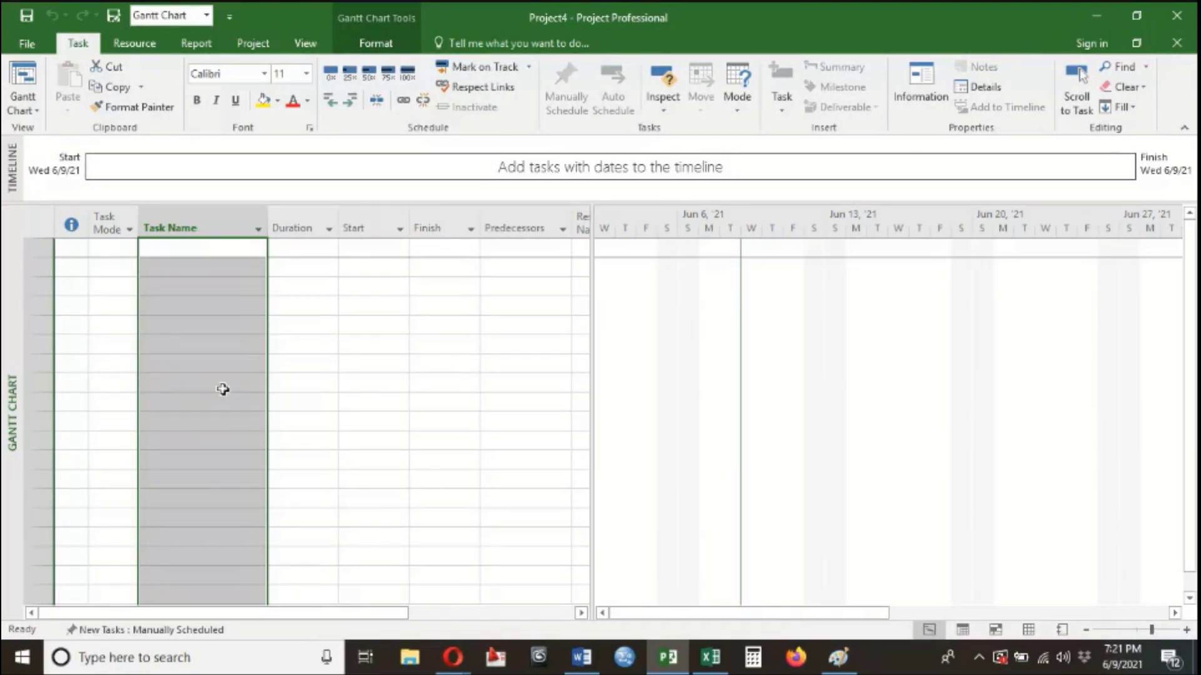
pyautogui.click(195, 250)
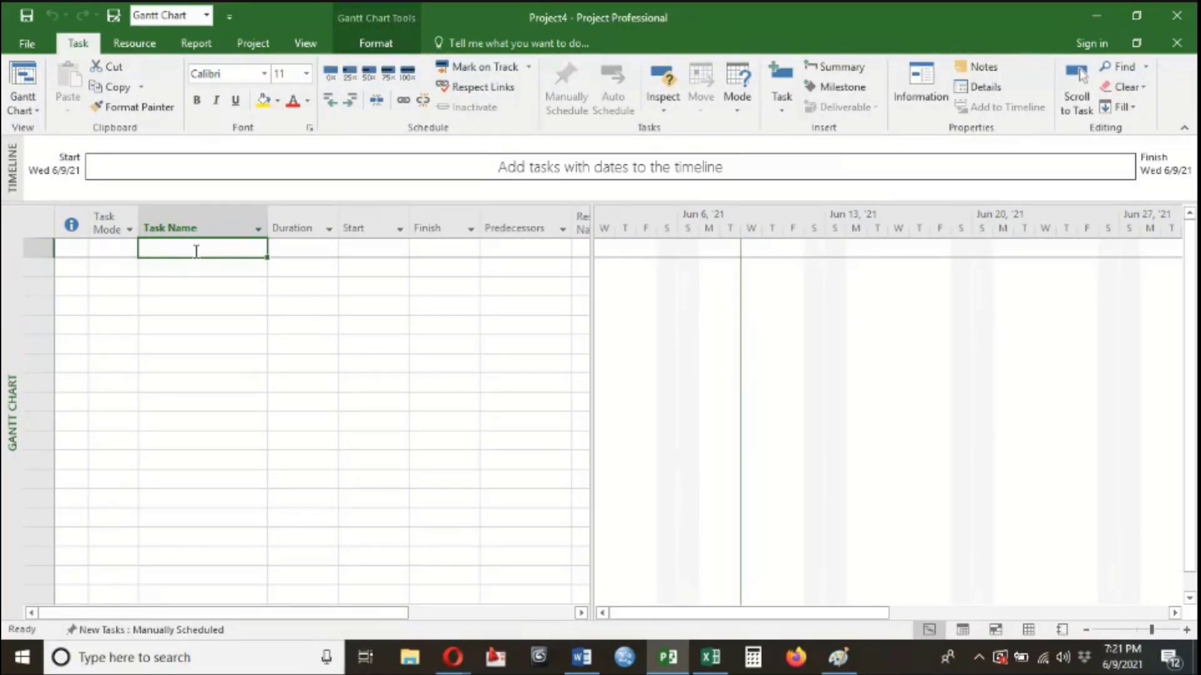
pyautogui.write('EXCAVATION')
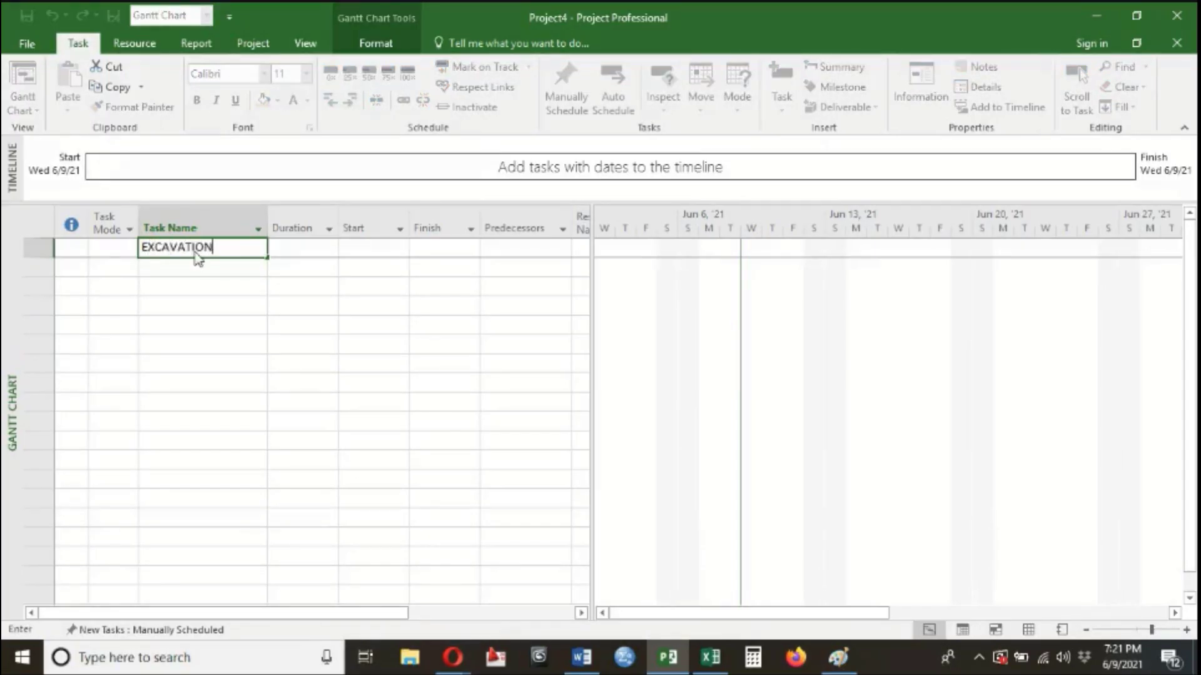
pyautogui.press('Return')
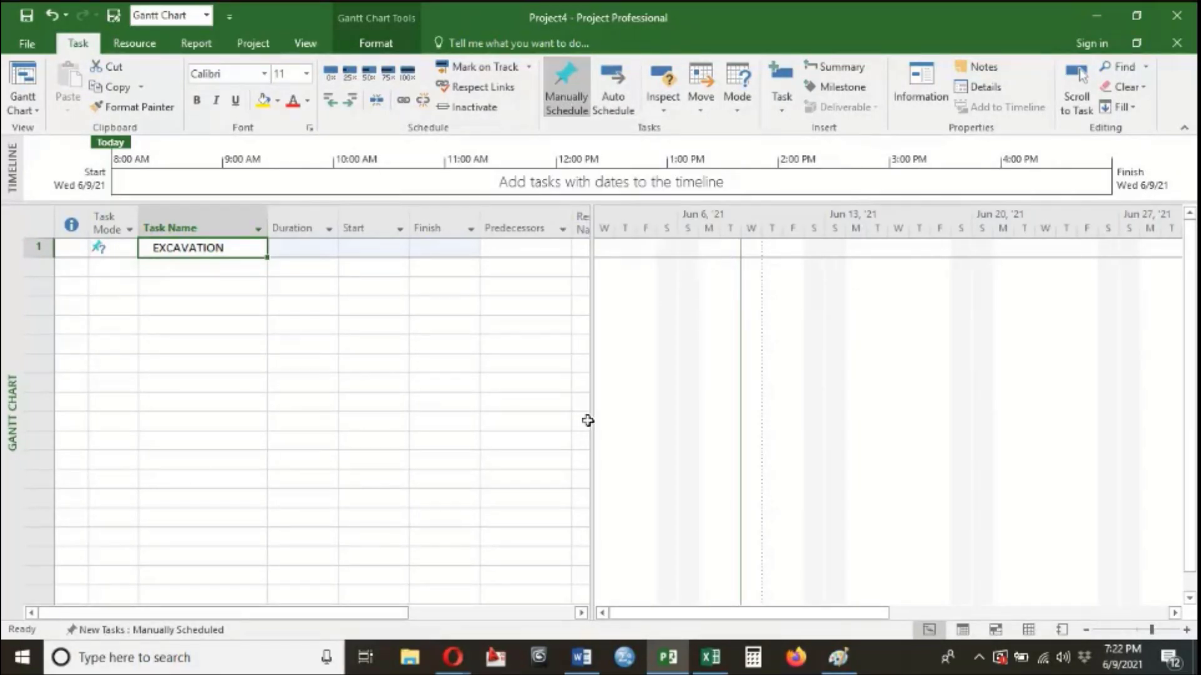
# - Set the EXCAVATION task's duration to 6 days
pyautogui.click(309, 250)
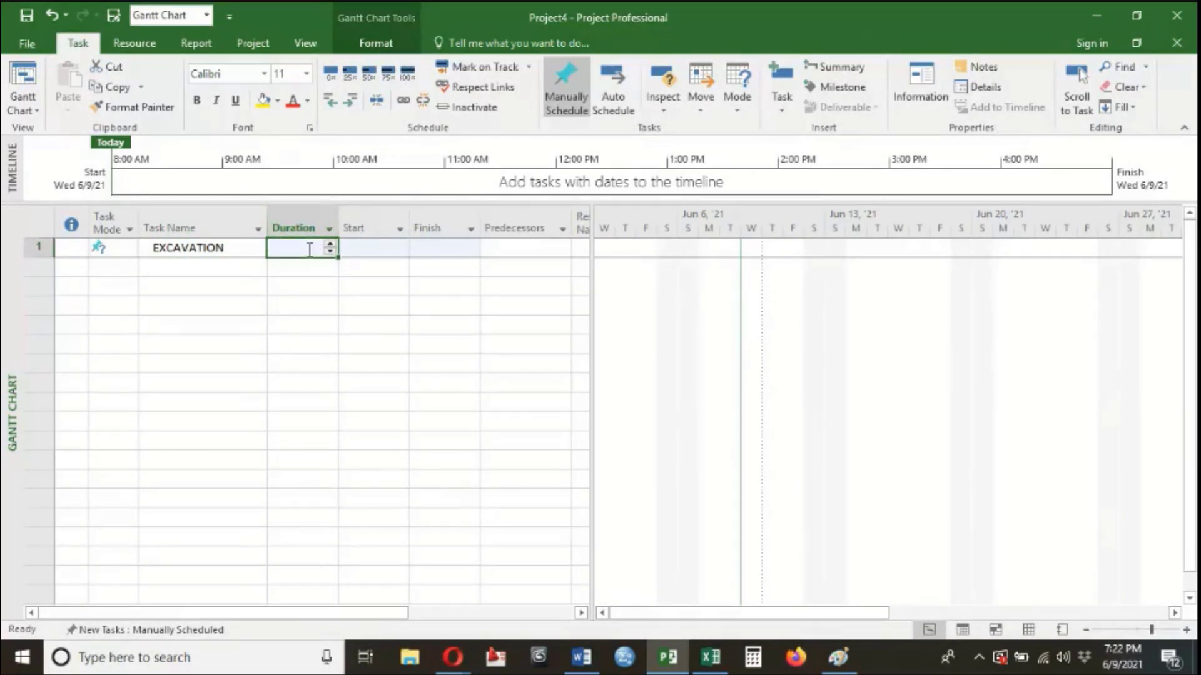
pyautogui.write('6')
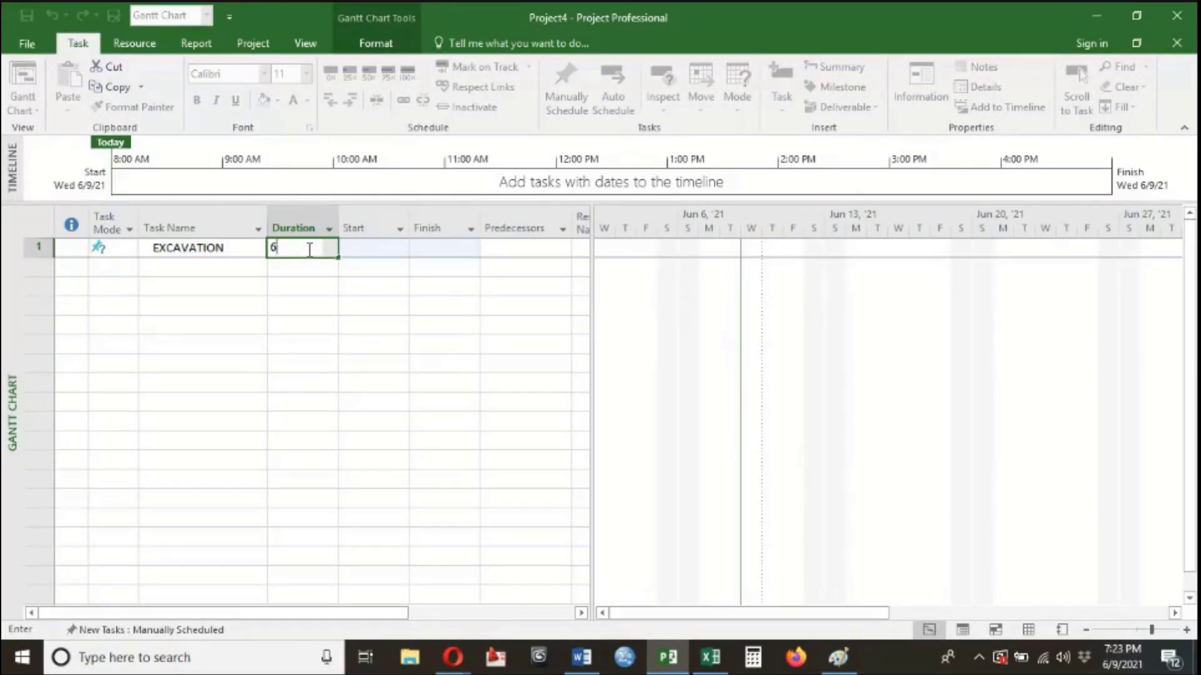
pyautogui.press('Return')
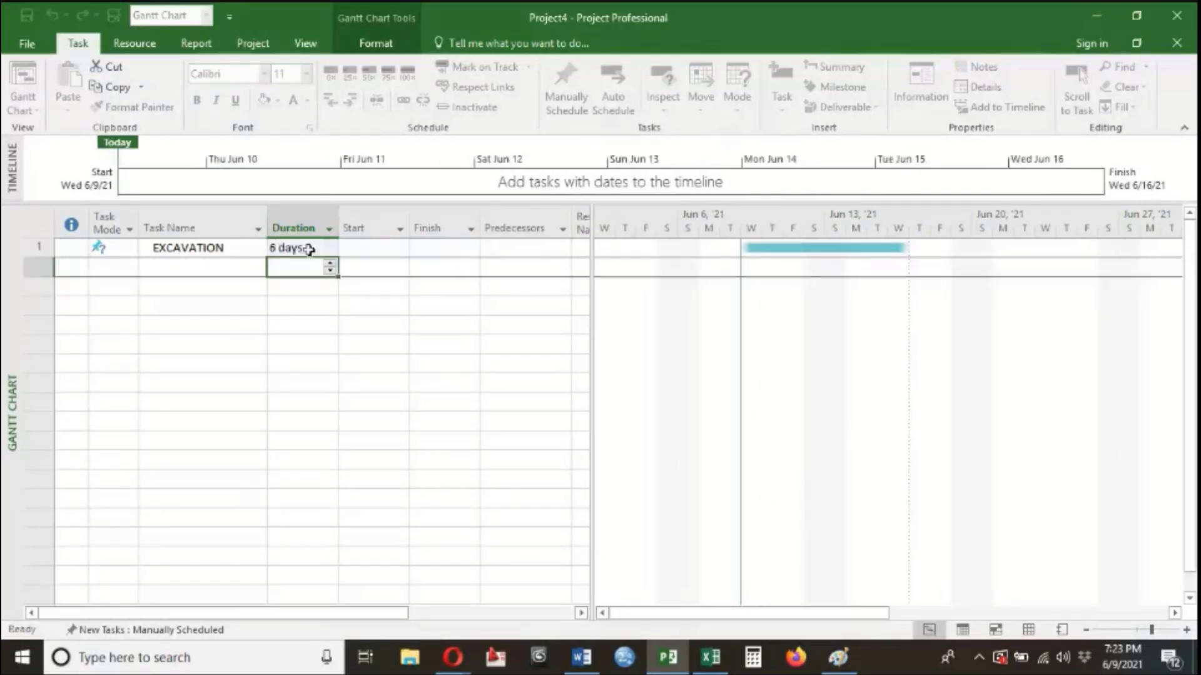
pyautogui.click(309, 248)
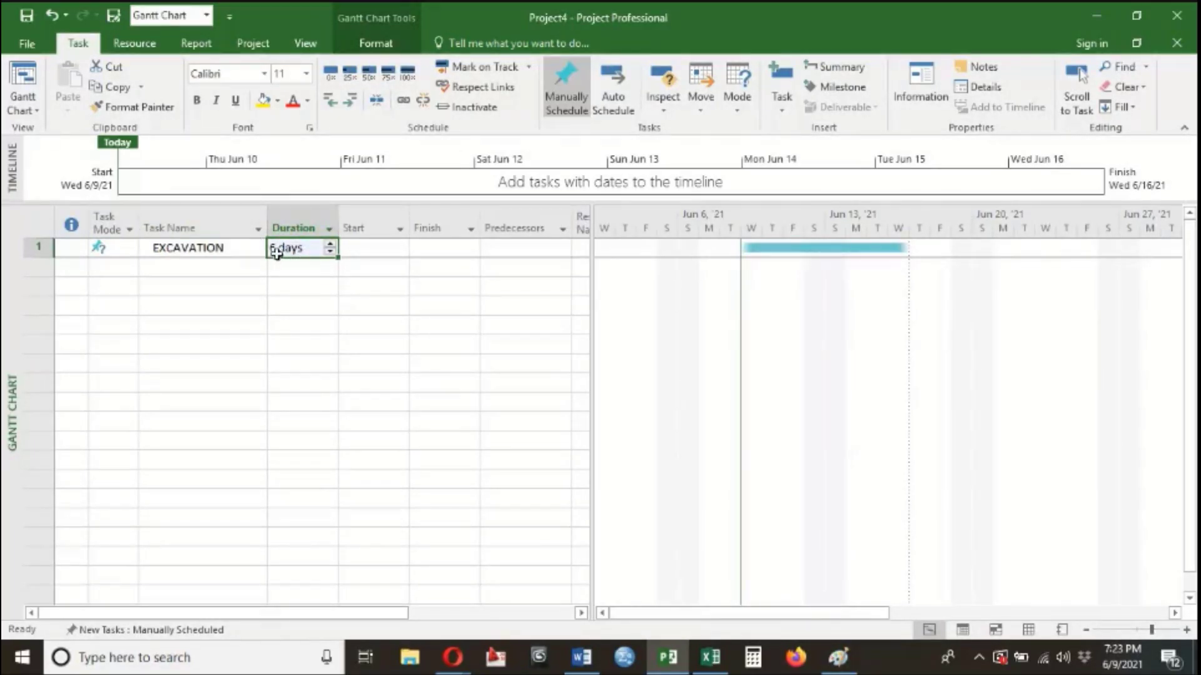
pyautogui.click(206, 248)
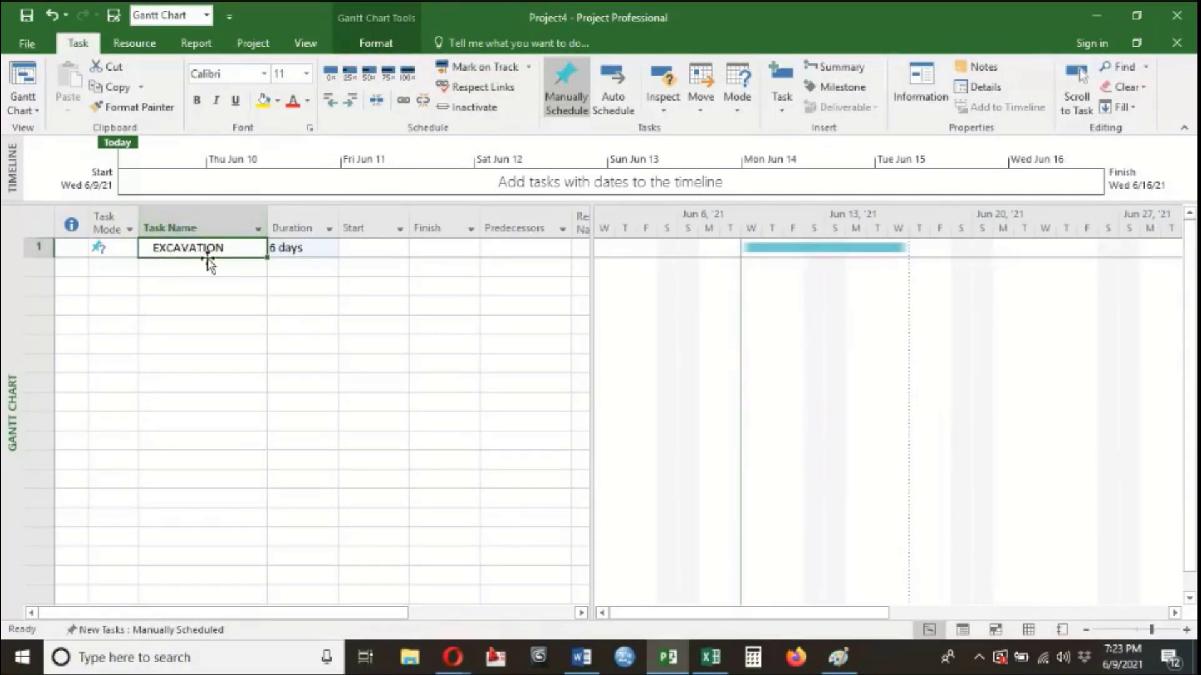
# - Change the EXCAVATION task's duration to 6 minutes
pyautogui.click(282, 245)
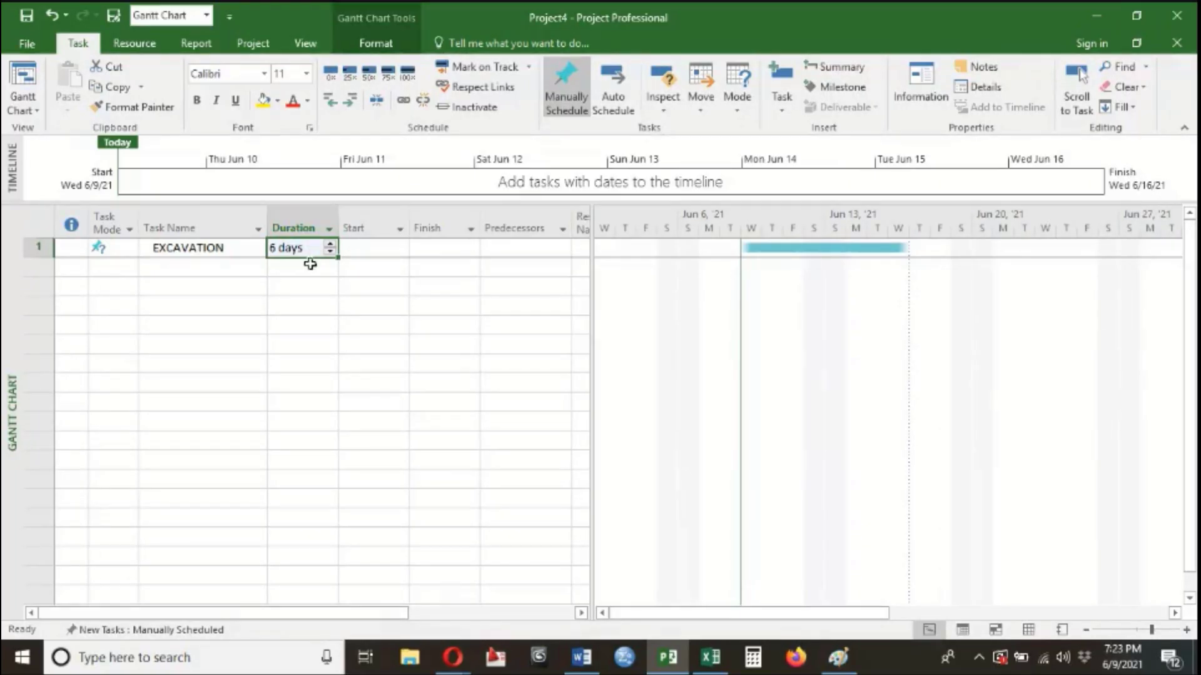
pyautogui.write('6')
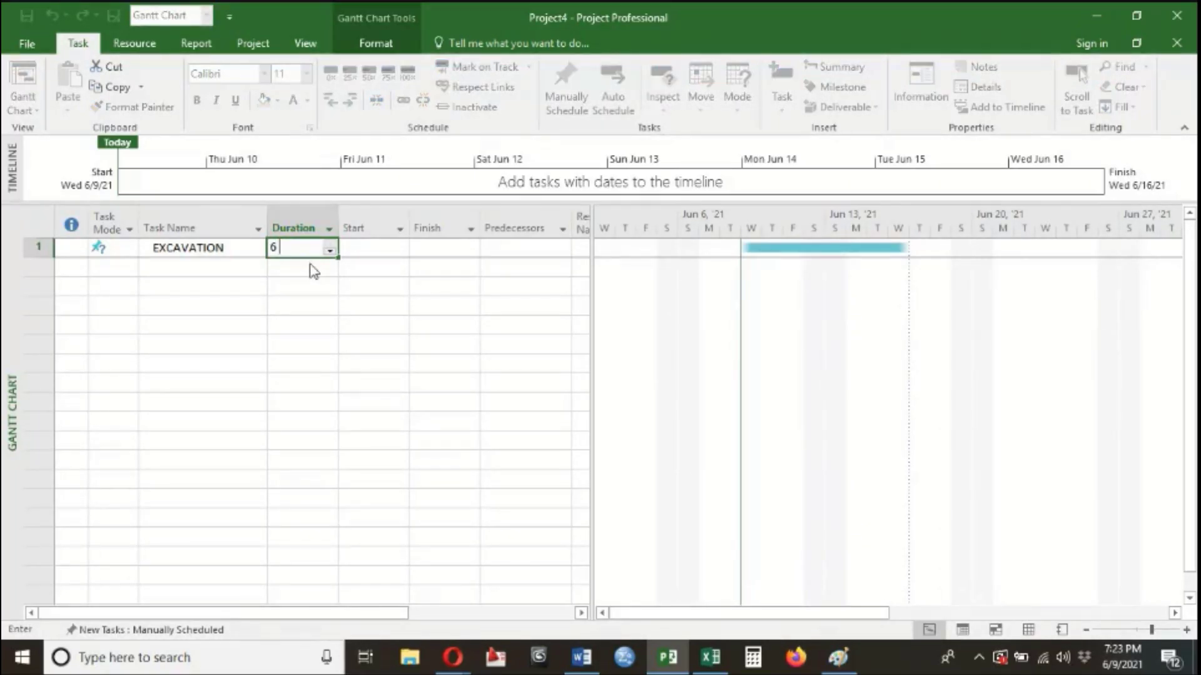
pyautogui.write(' MIN')
pyautogui.press('BackSpace')
pyautogui.press('BackSpace')
pyautogui.press('BackSpace')
pyautogui.write('min')
pyautogui.press('Return')
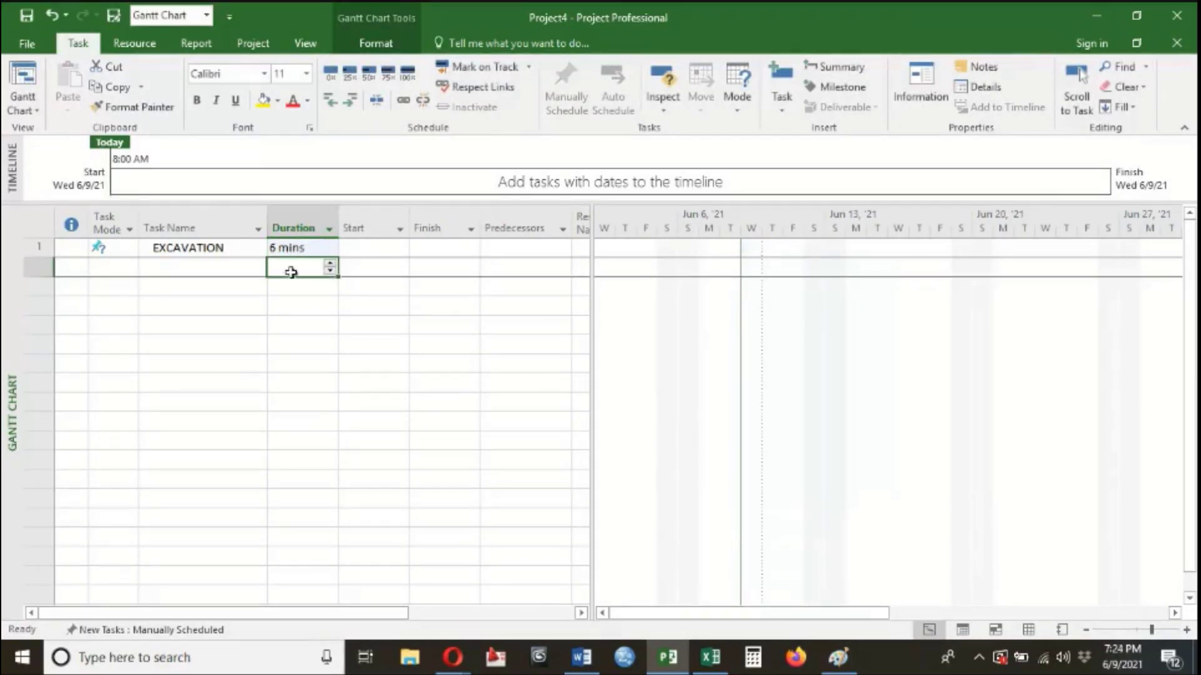
# - Change the EXCAVATION task's duration to 6 months
pyautogui.click(294, 249)
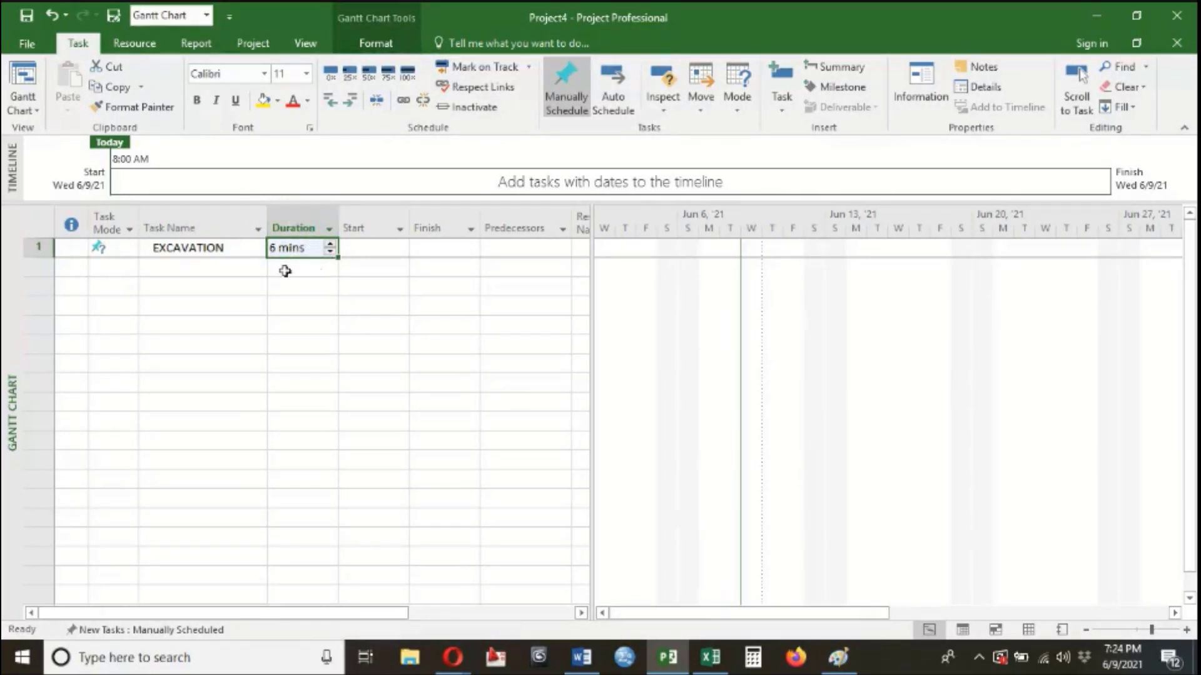
pyautogui.write('6mo')
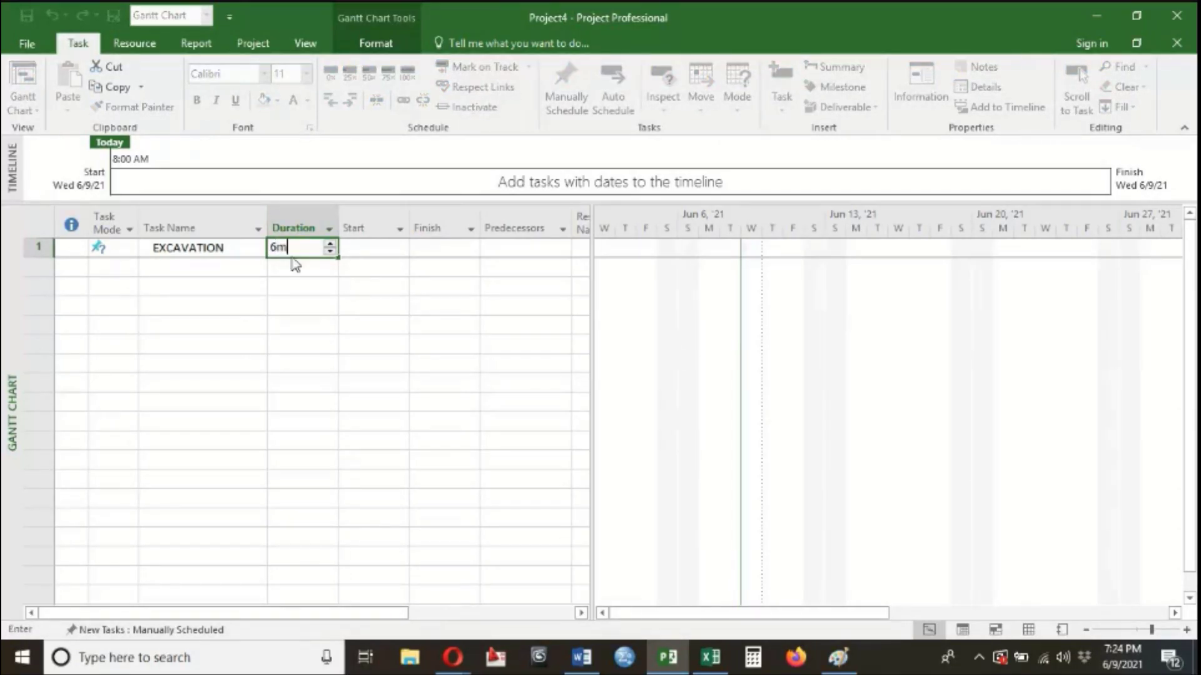
pyautogui.press('Return')
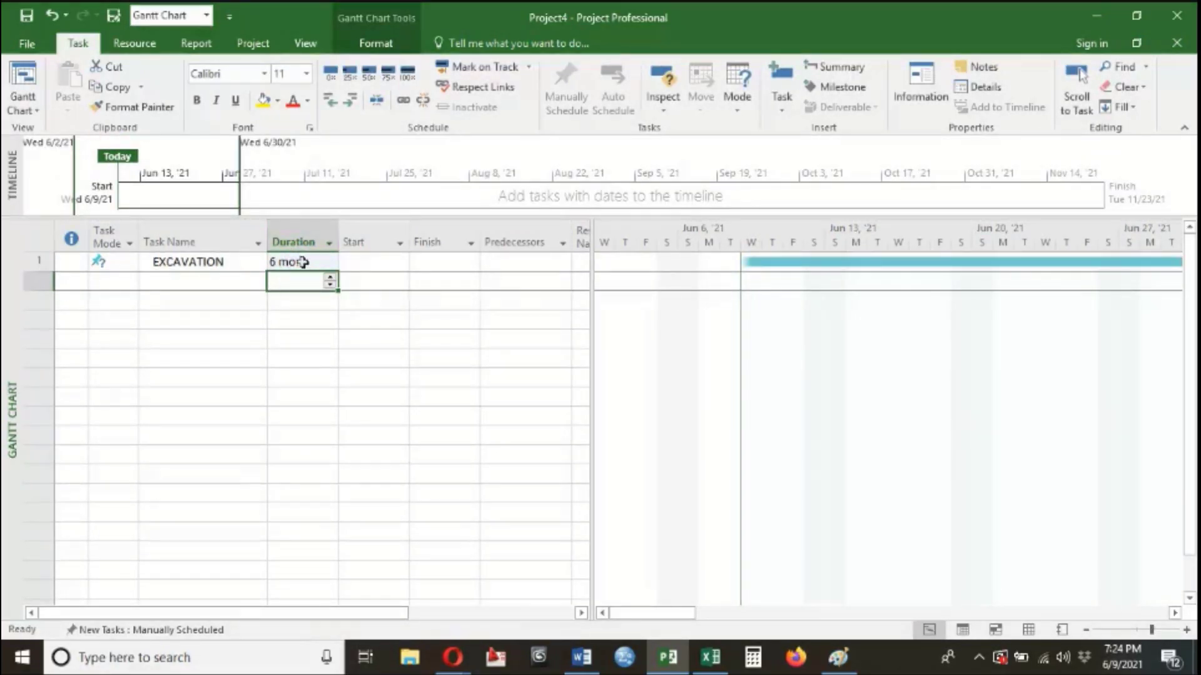
# - Set the EXCAVATION task's duration back to 6 days
pyautogui.click(303, 261)
pyautogui.write('6 day')
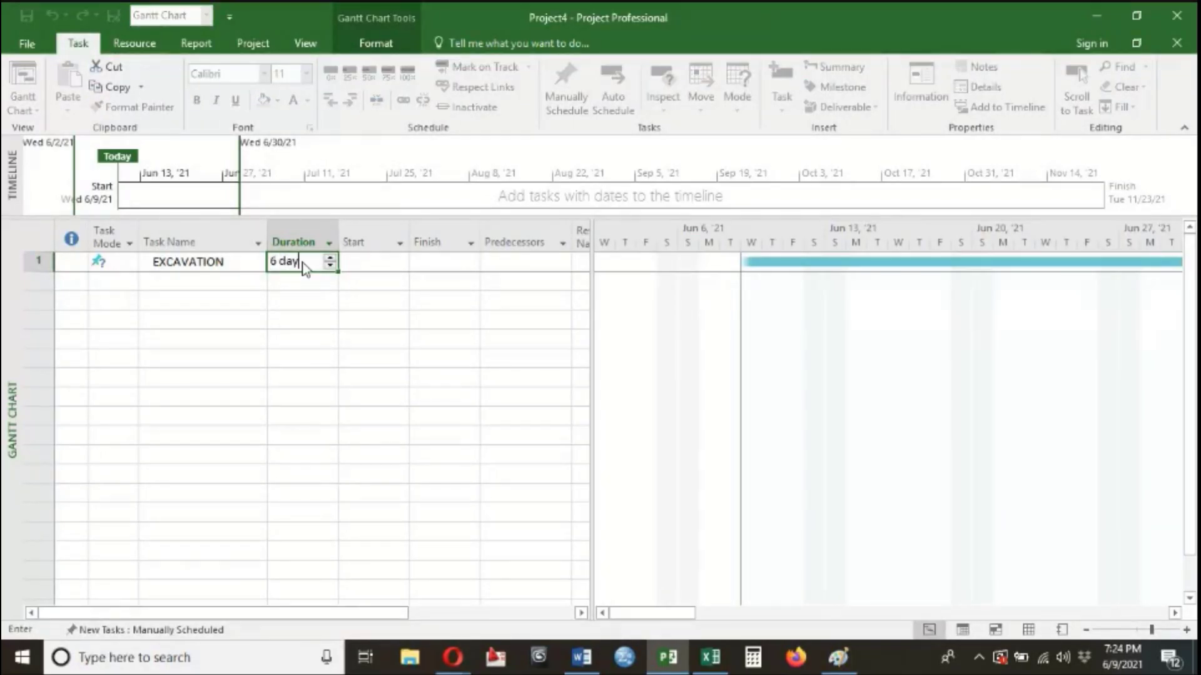
pyautogui.press('Return')
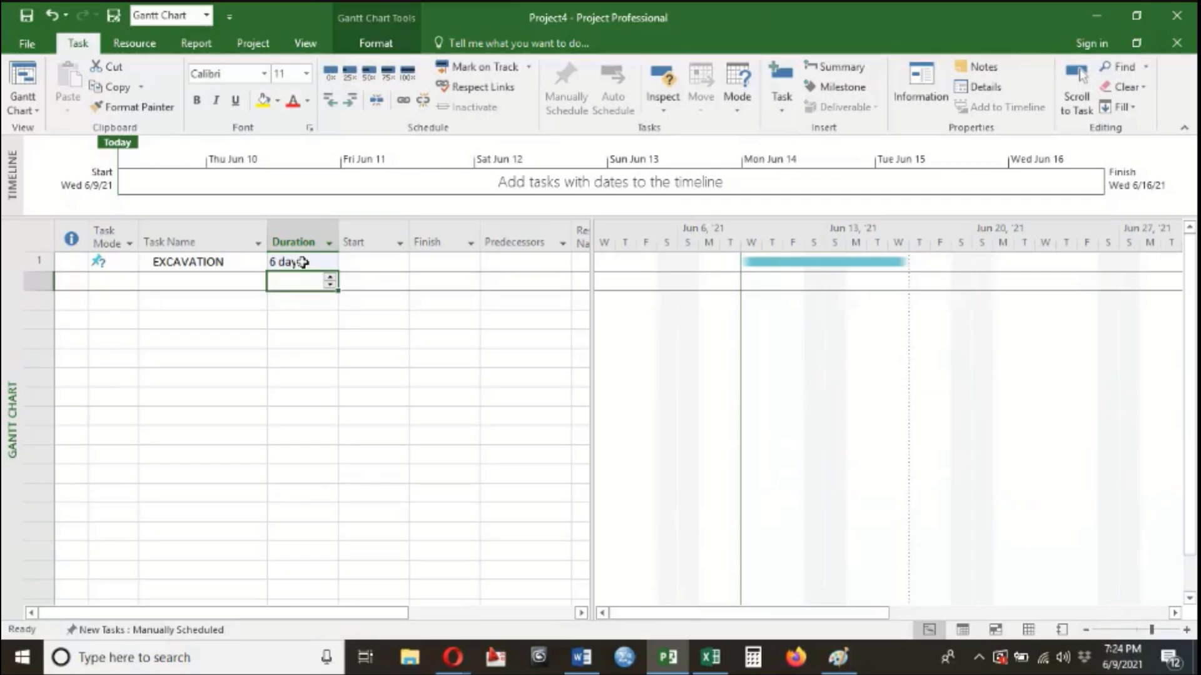
pyautogui.click(303, 261)
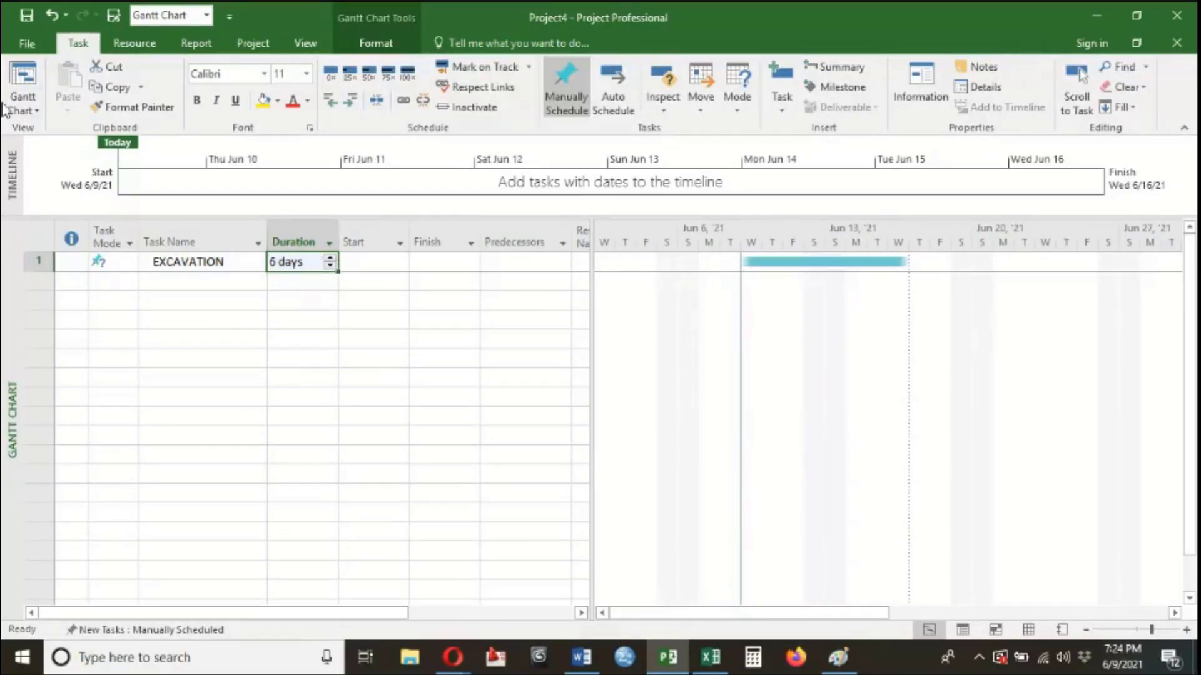
# - Review the duration entry units in the project's Schedule options and choose Days
pyautogui.click(28, 45)
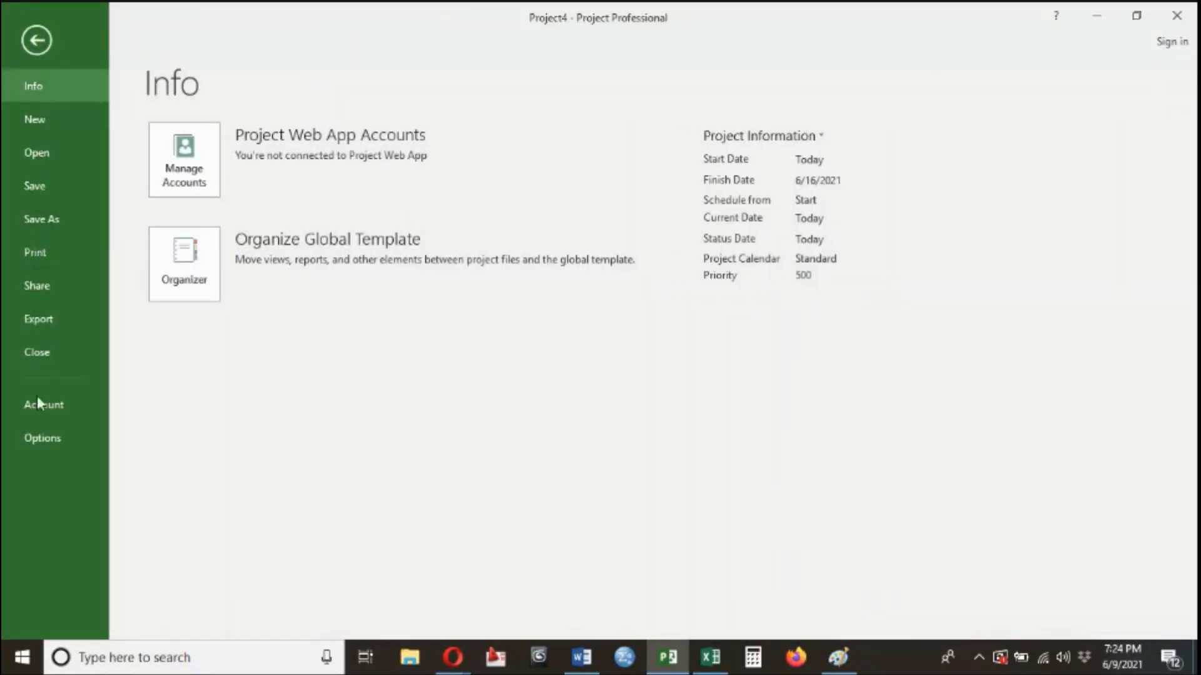
pyautogui.click(25, 441)
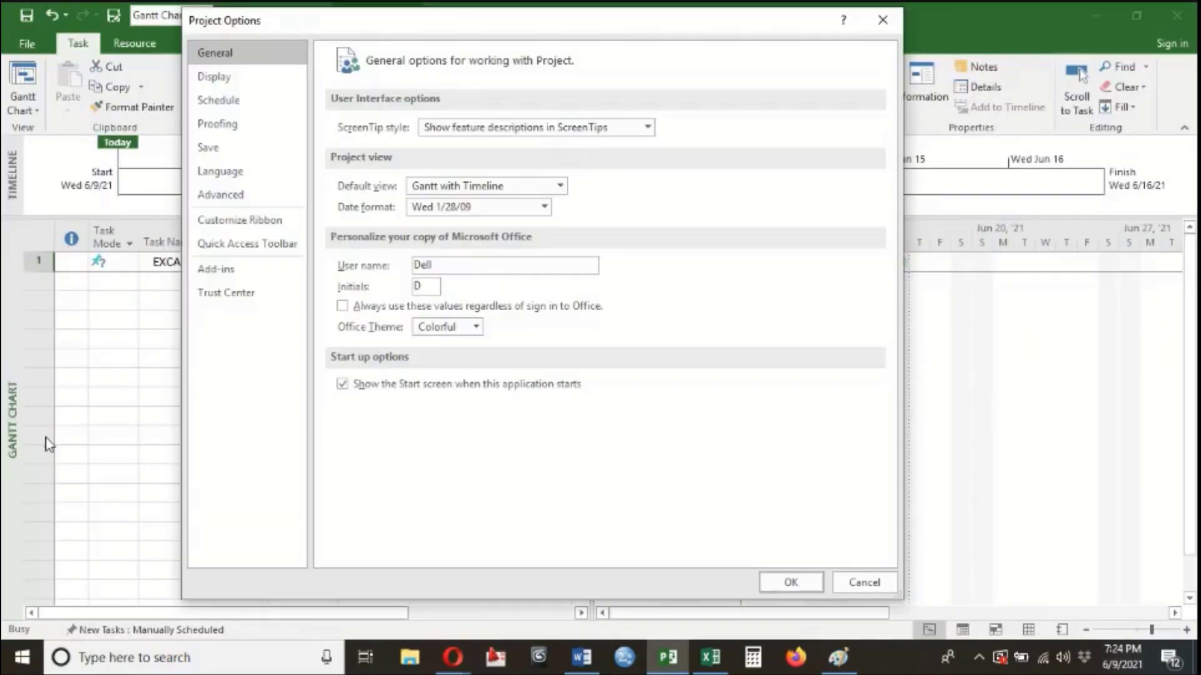
pyautogui.click(203, 82)
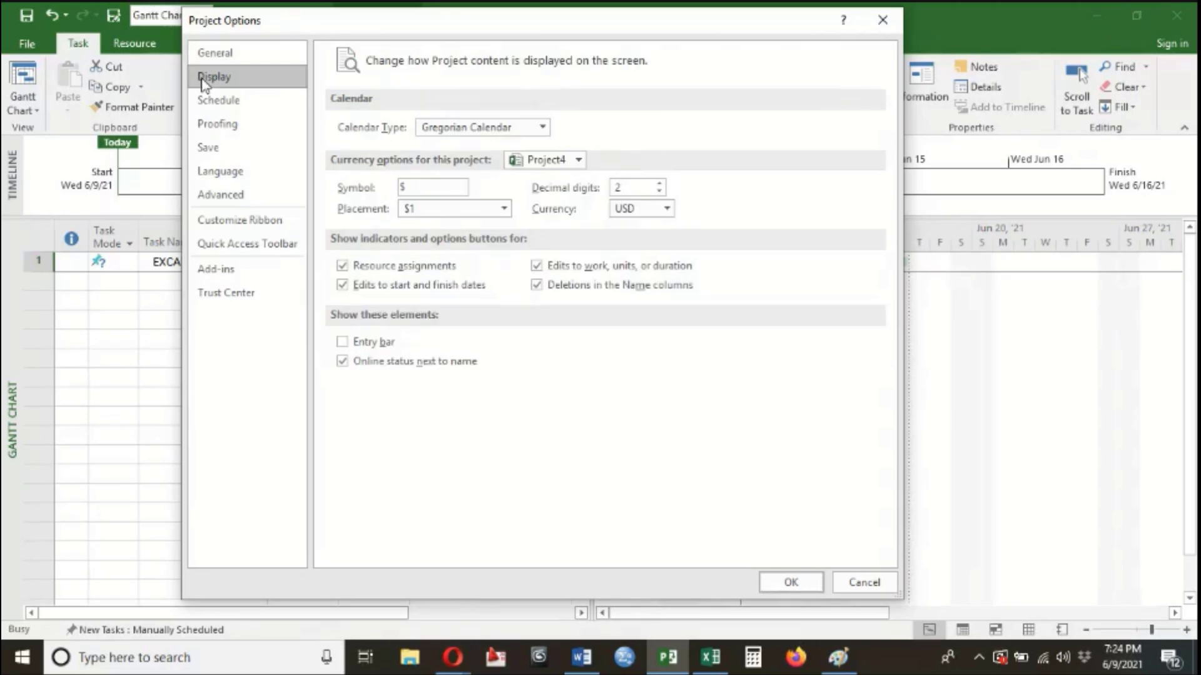
pyautogui.click(220, 101)
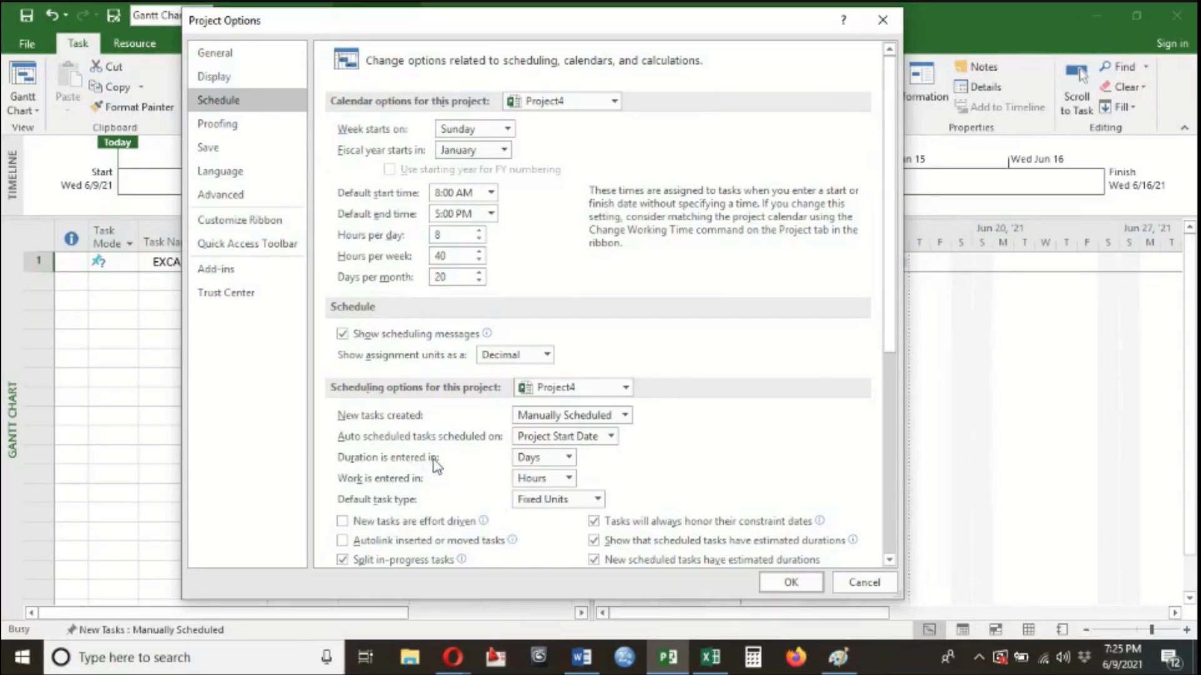
pyautogui.click(543, 459)
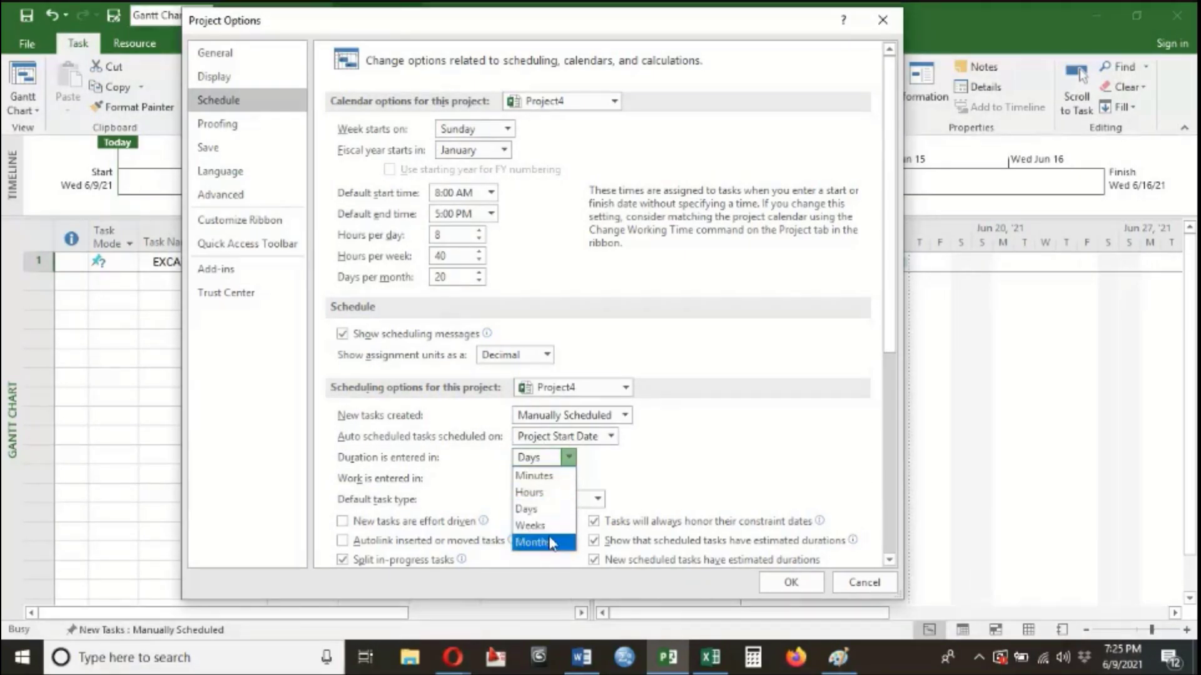
pyautogui.click(538, 509)
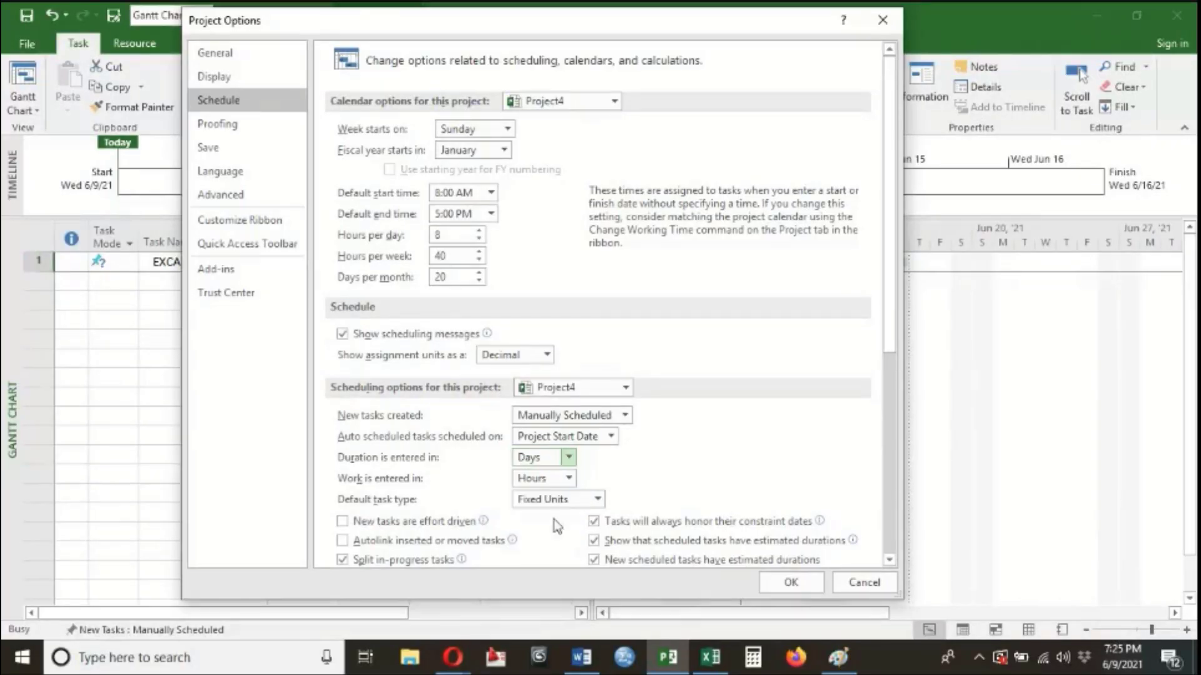
pyautogui.click(791, 584)
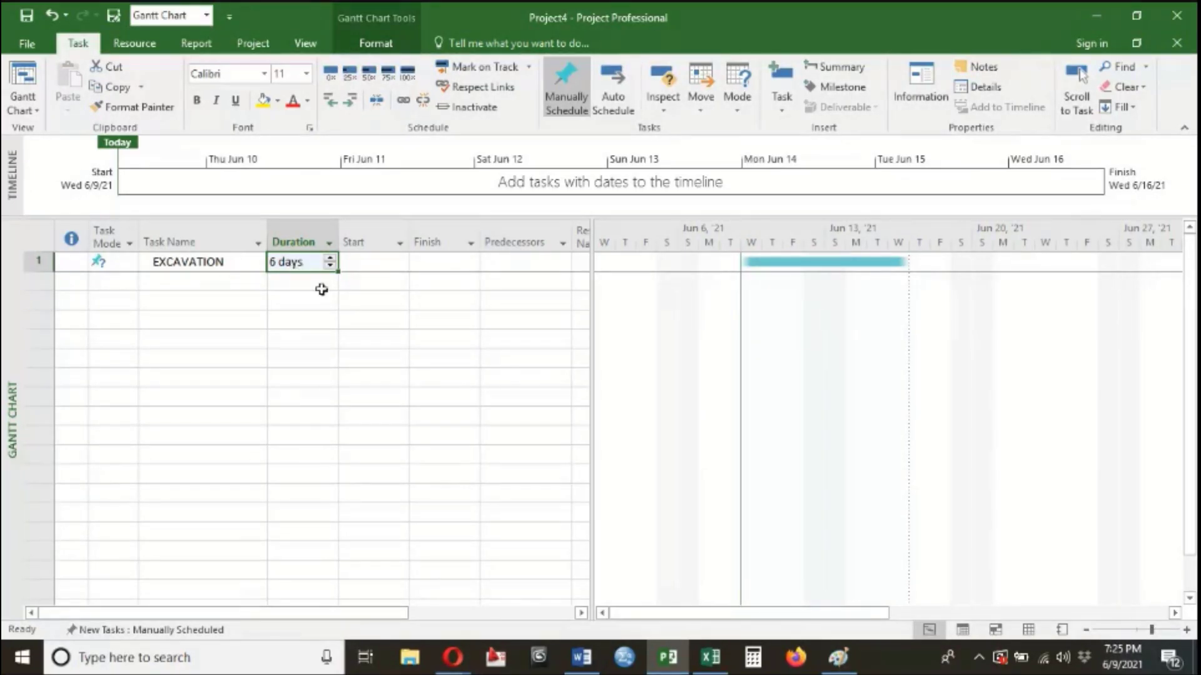
# - Shorten the EXCAVATION task's duration to 2 days to compare its Gantt bar
pyautogui.click(880, 264)
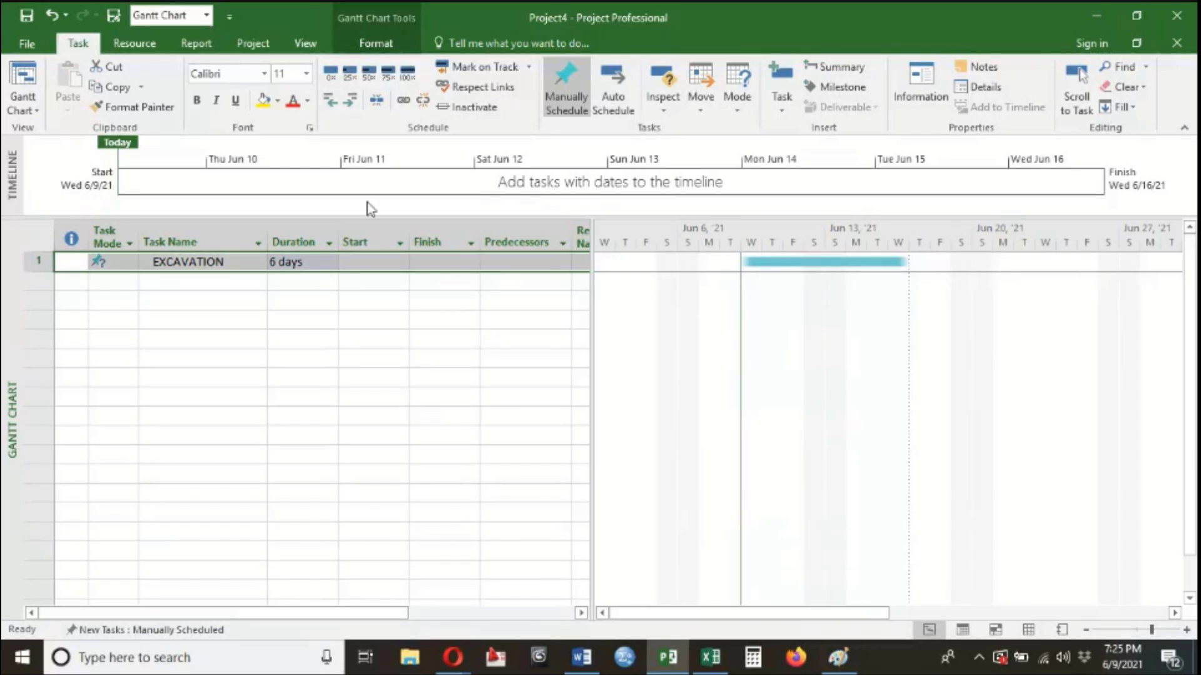
pyautogui.click(285, 261)
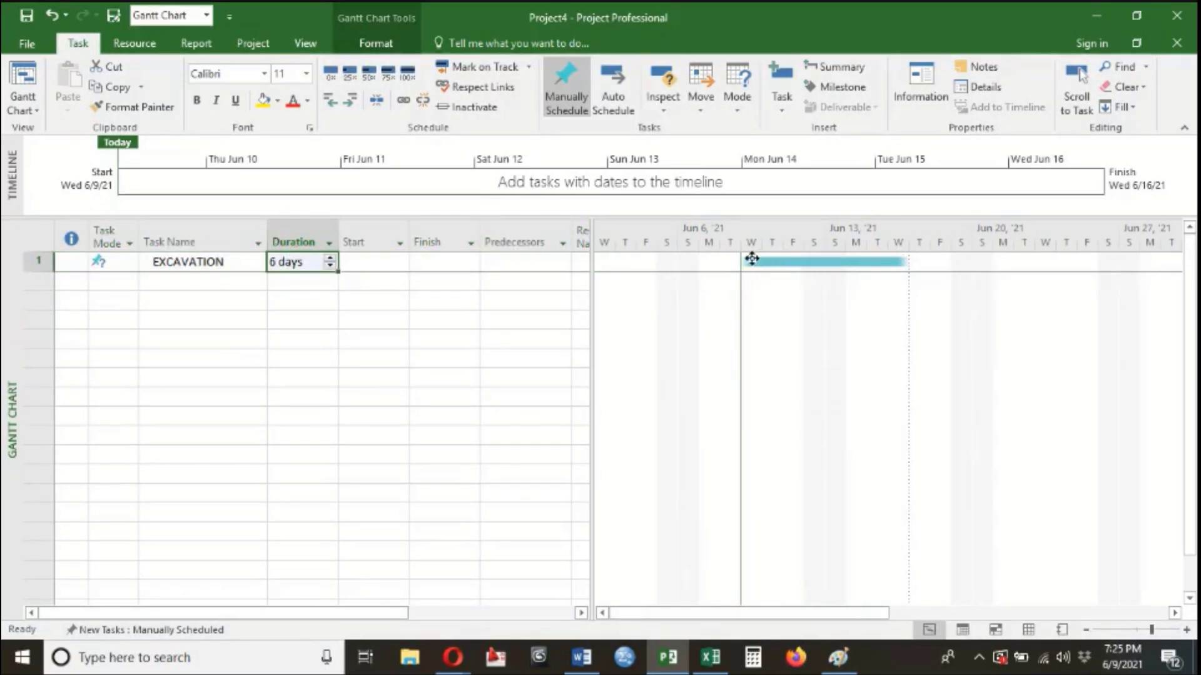
pyautogui.moveTo(853, 264)
pyautogui.write('2')
pyautogui.press('Return')
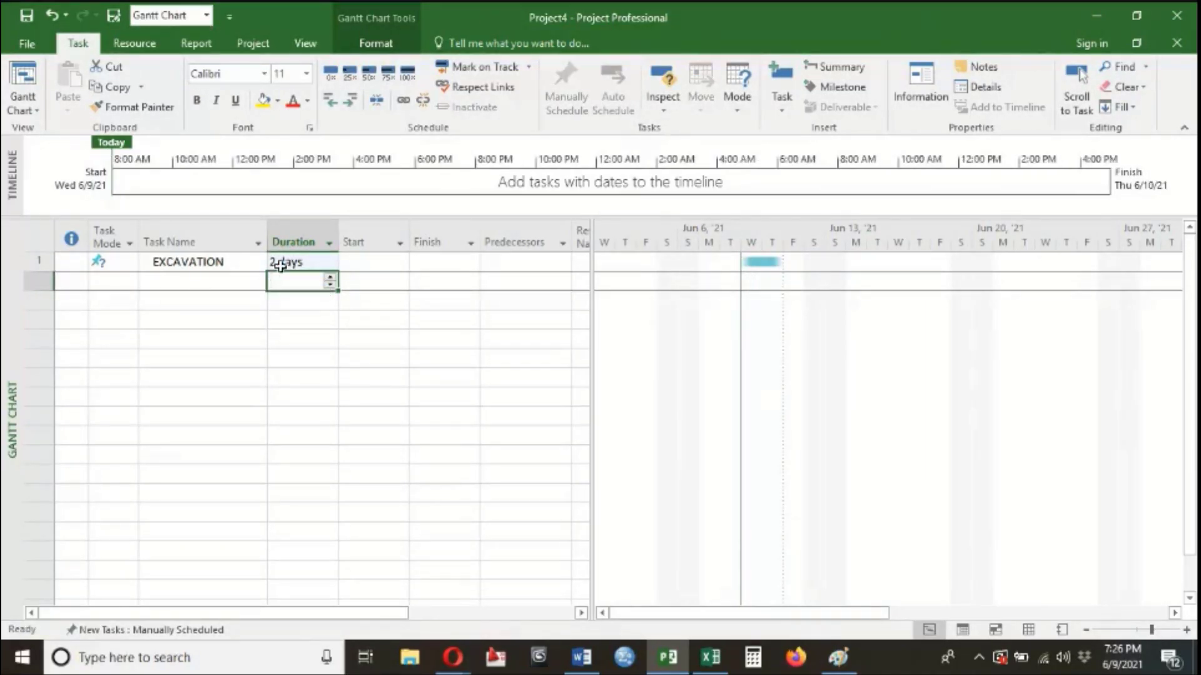
# - Set the EXCAVATION task's duration to 10 days
pyautogui.click(280, 265)
pyautogui.write('10')
pyautogui.press('Return')
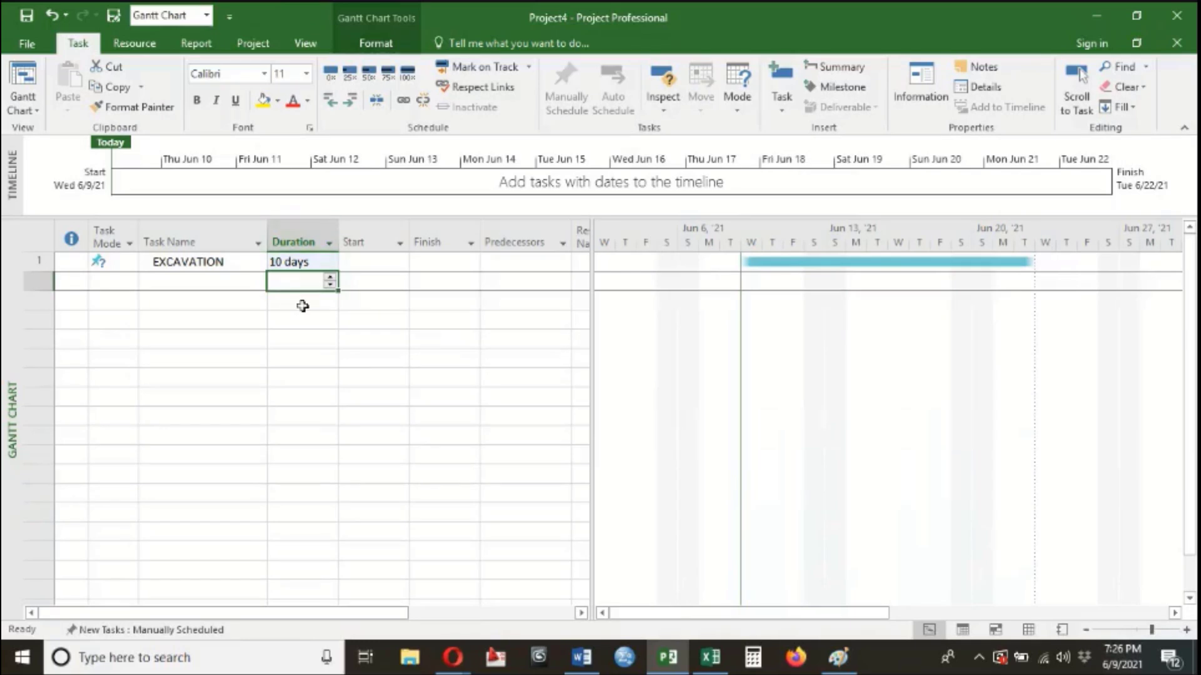
# - Examine the EXCAVATION task with its Gantt bar, and the Start column
pyautogui.click(222, 262)
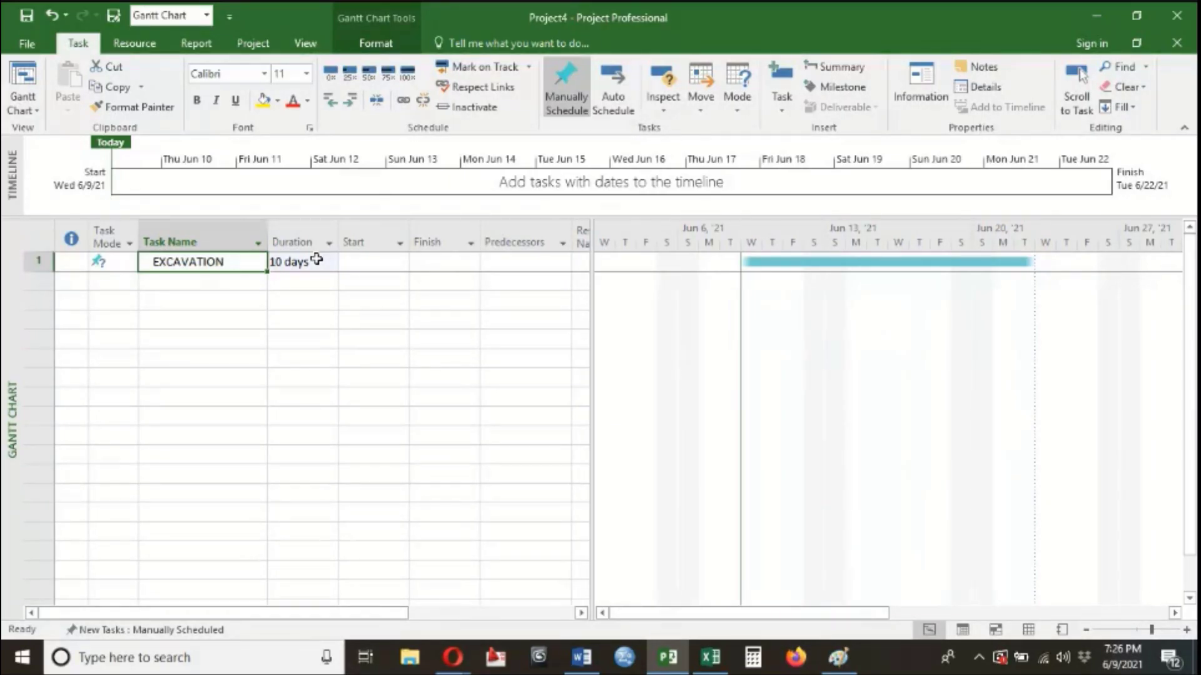
pyautogui.click(764, 262)
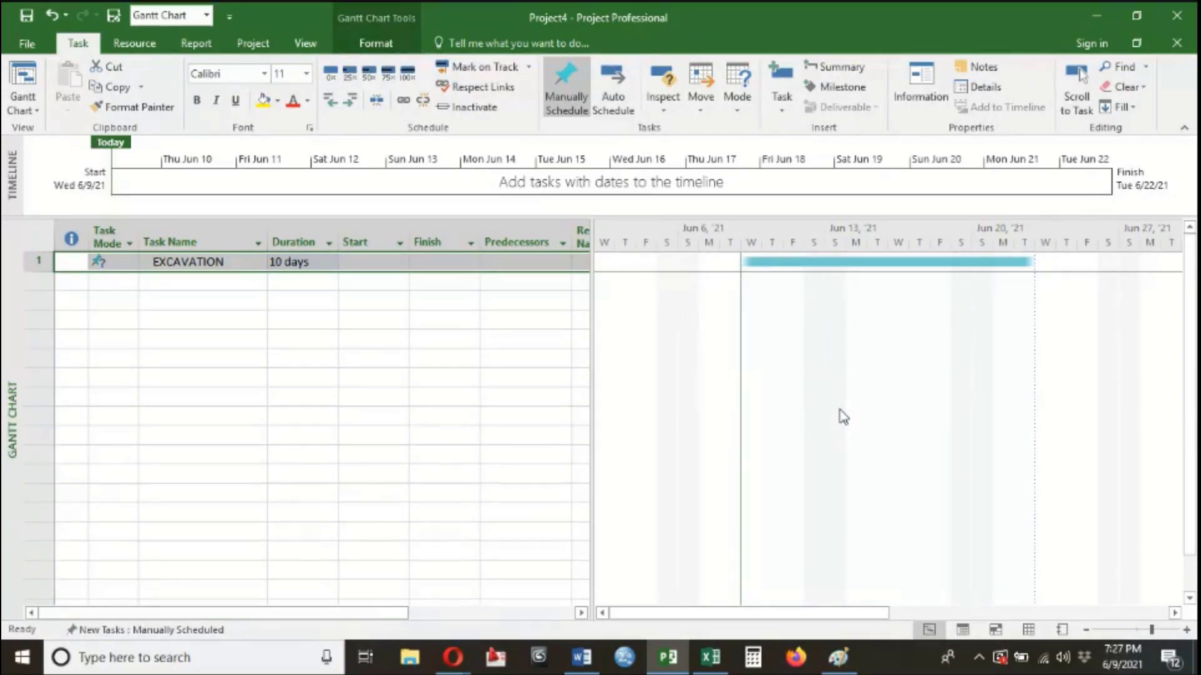
pyautogui.click(369, 286)
pyautogui.click(369, 242)
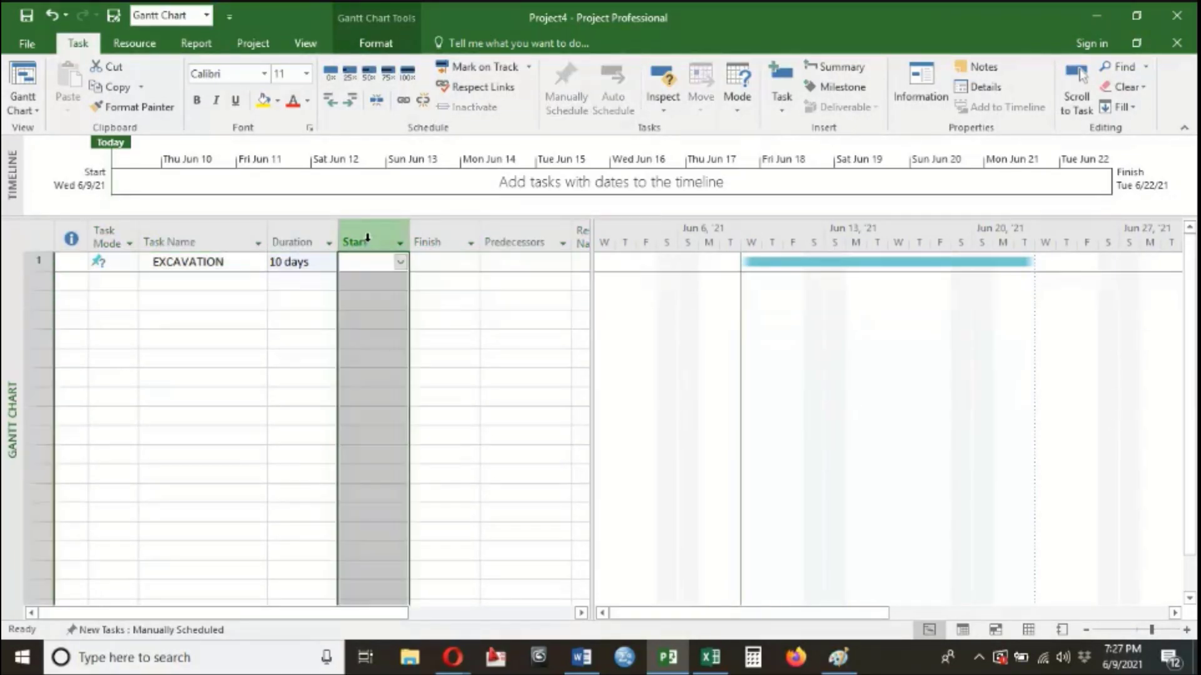
# - Set the EXCAVATION task's start date to June 10, 2021
pyautogui.click(291, 239)
pyautogui.click(351, 242)
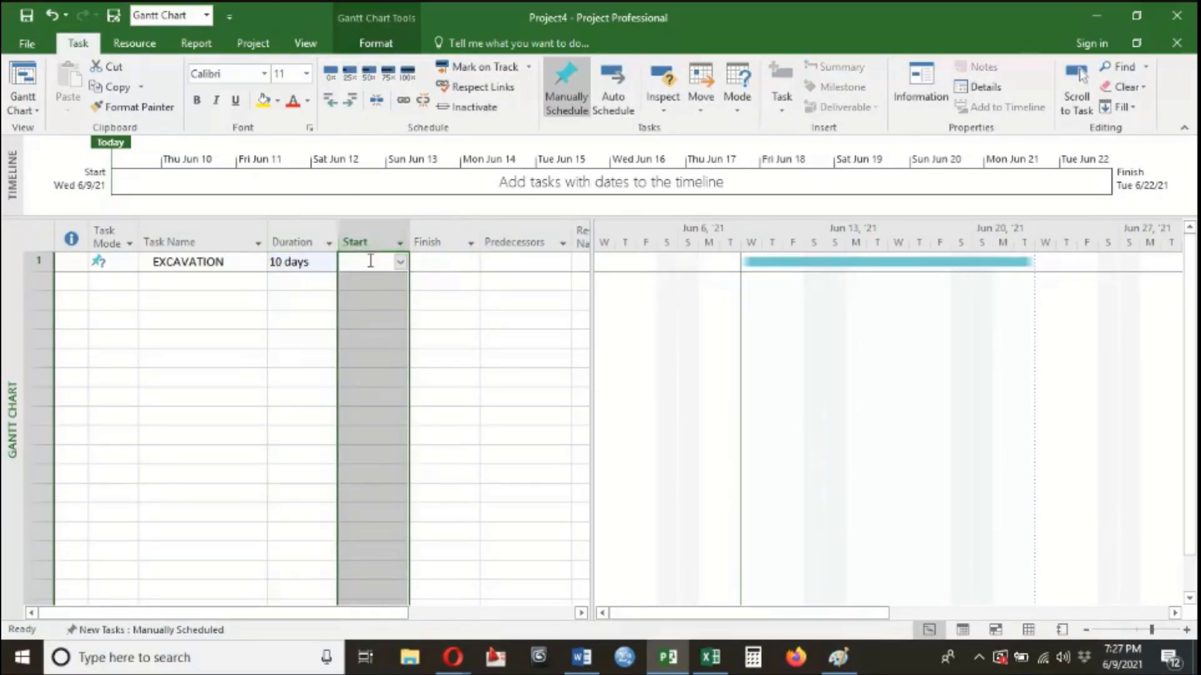
pyautogui.click(399, 265)
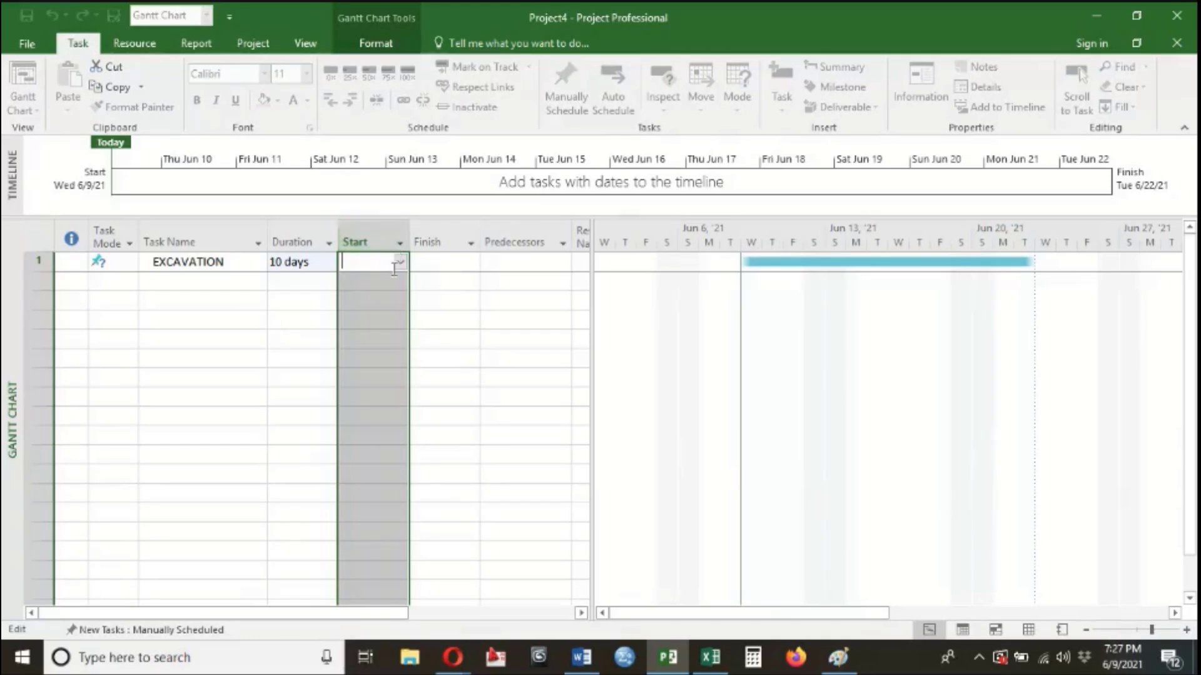
pyautogui.click(400, 264)
pyautogui.click(401, 267)
pyautogui.click(368, 319)
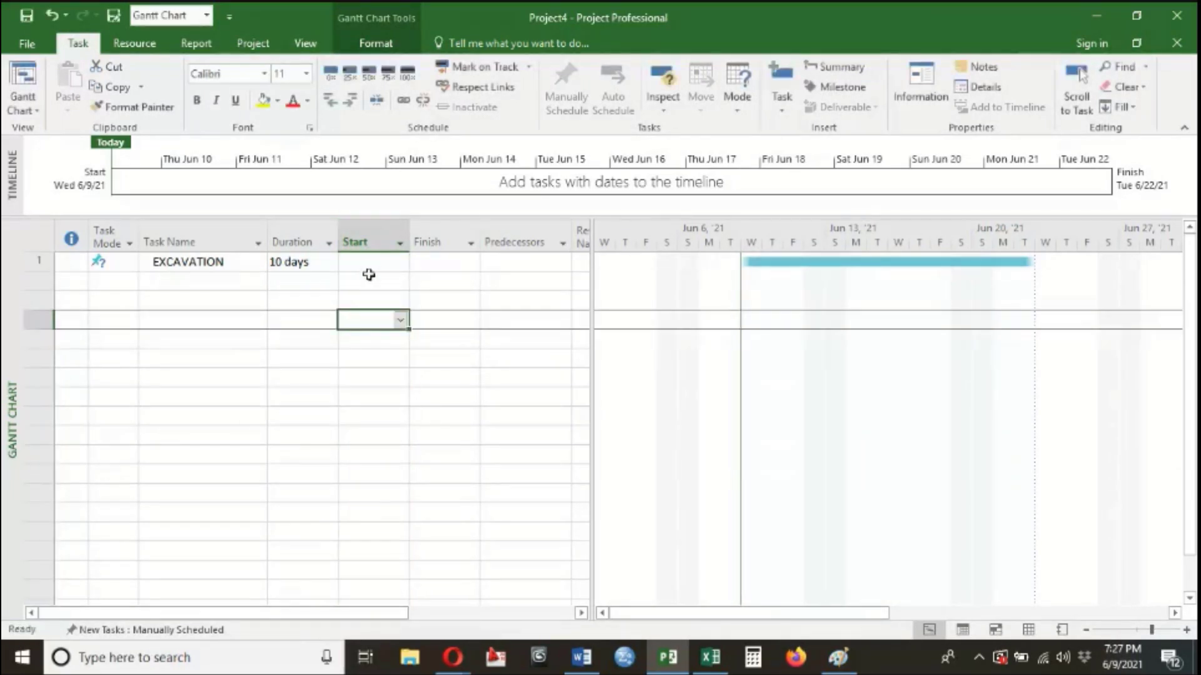
pyautogui.click(367, 265)
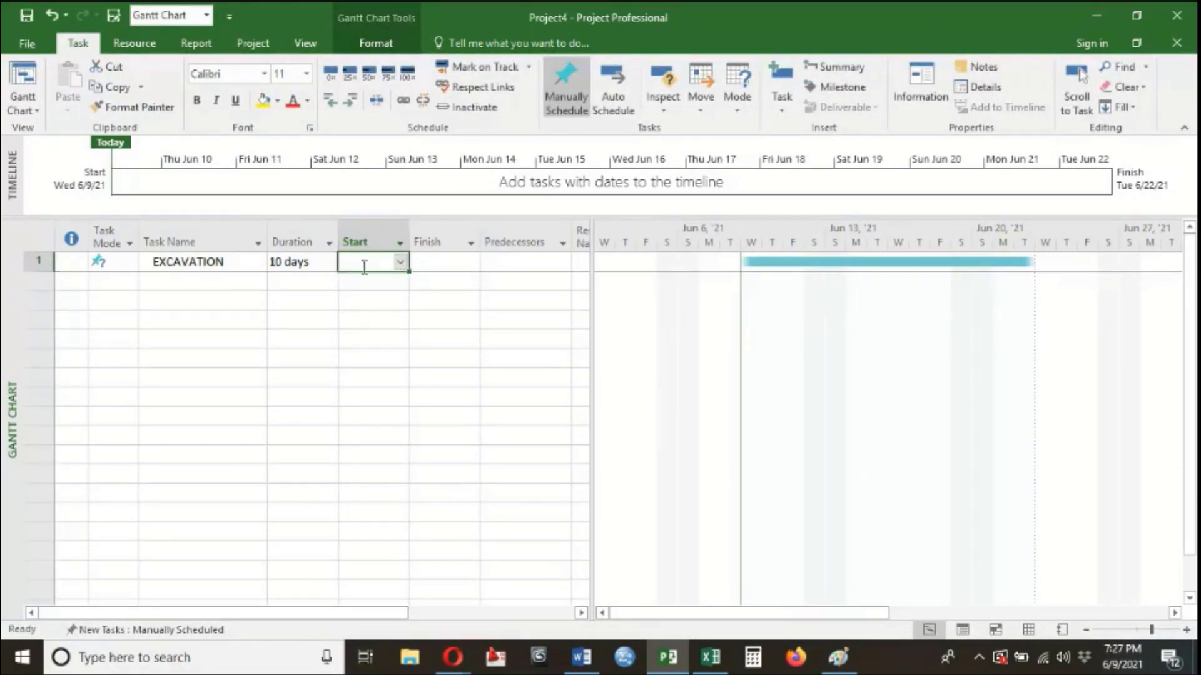
pyautogui.click(400, 264)
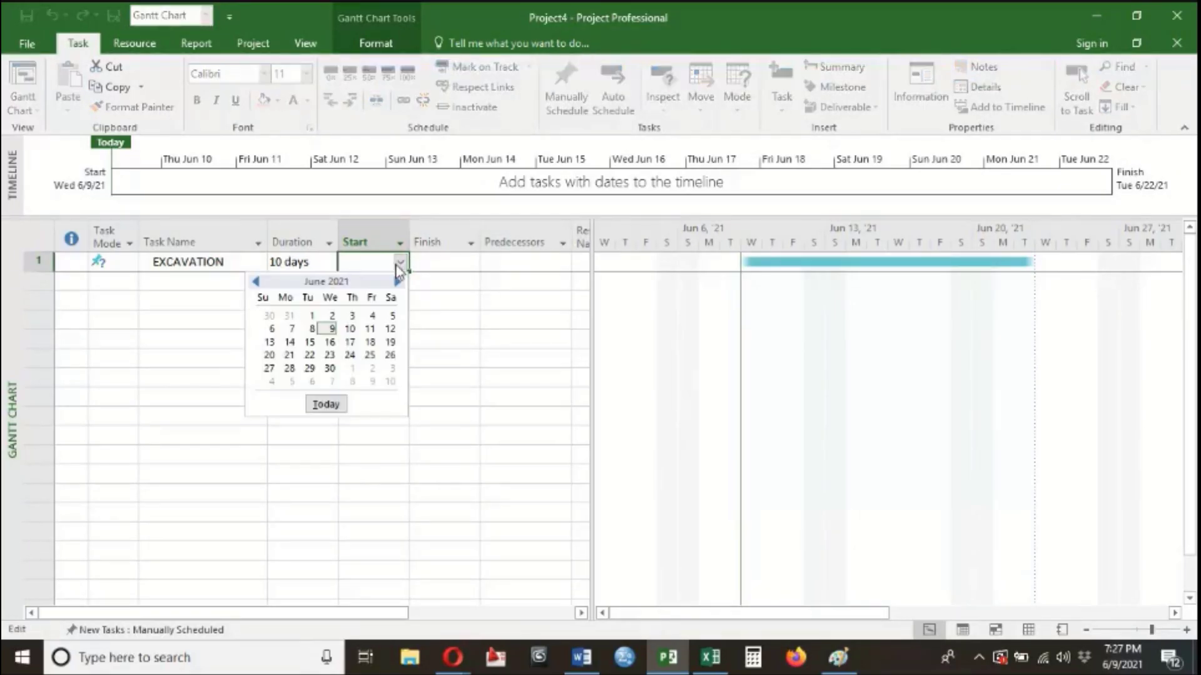
pyautogui.click(350, 329)
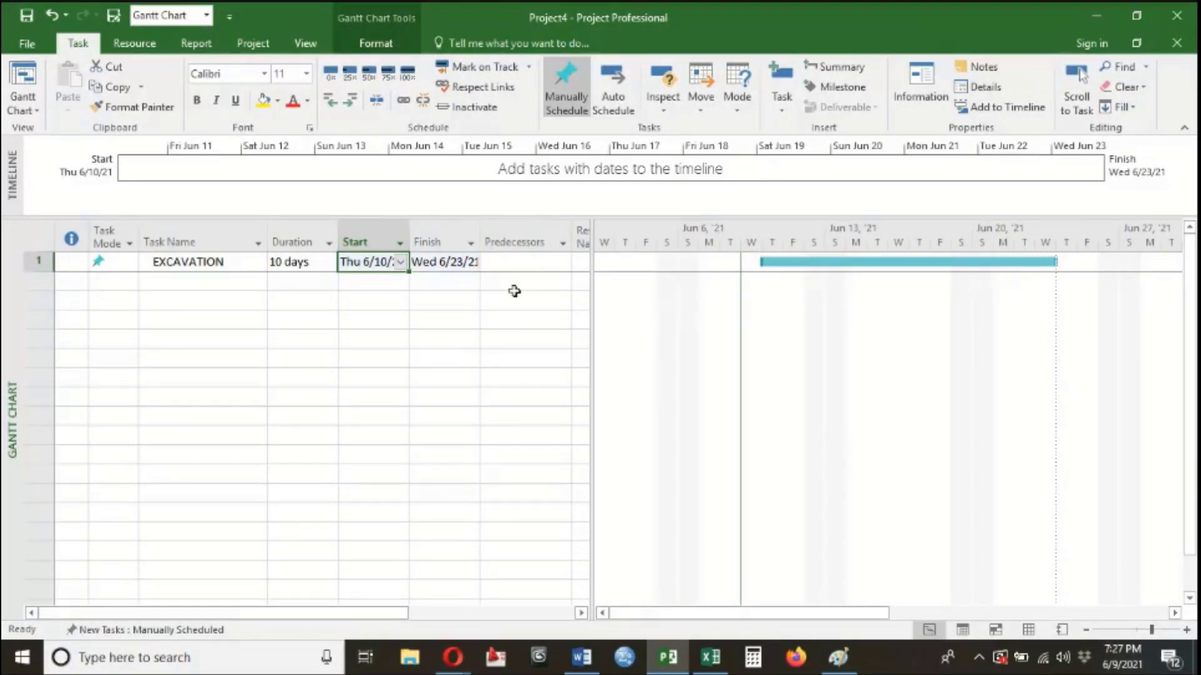
# - Examine the EXCAVATION task's duration, start and finish dates, and the description of the Manually Schedule option
pyautogui.click(486, 294)
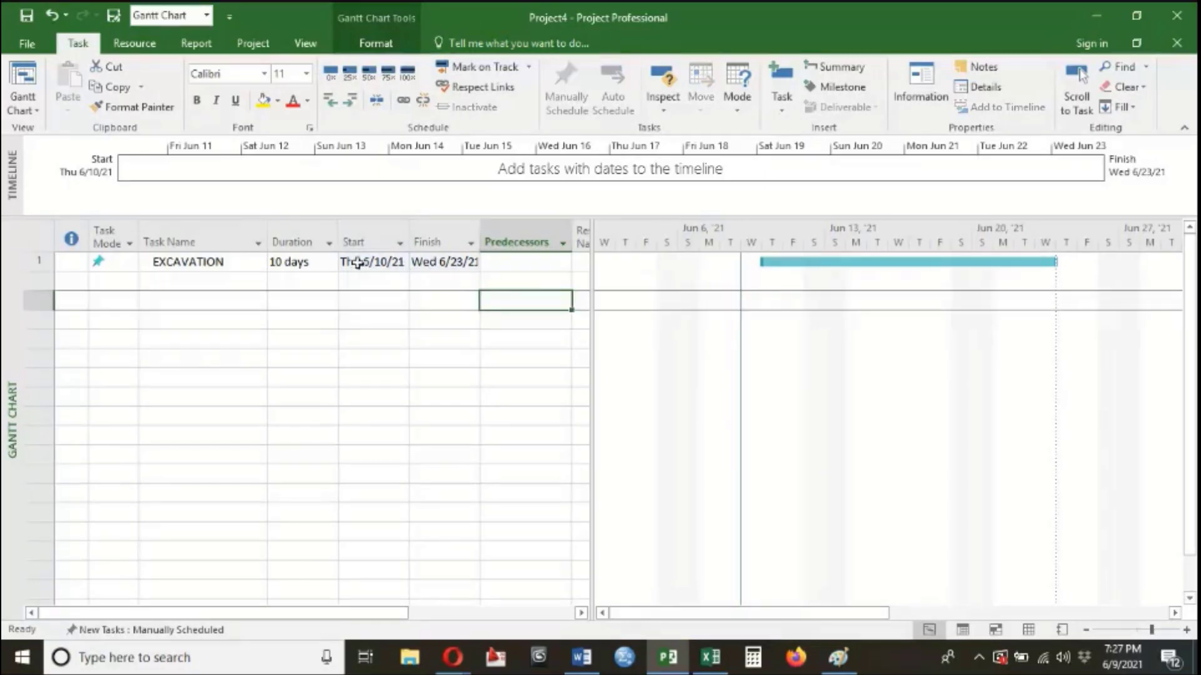
pyautogui.click(275, 262)
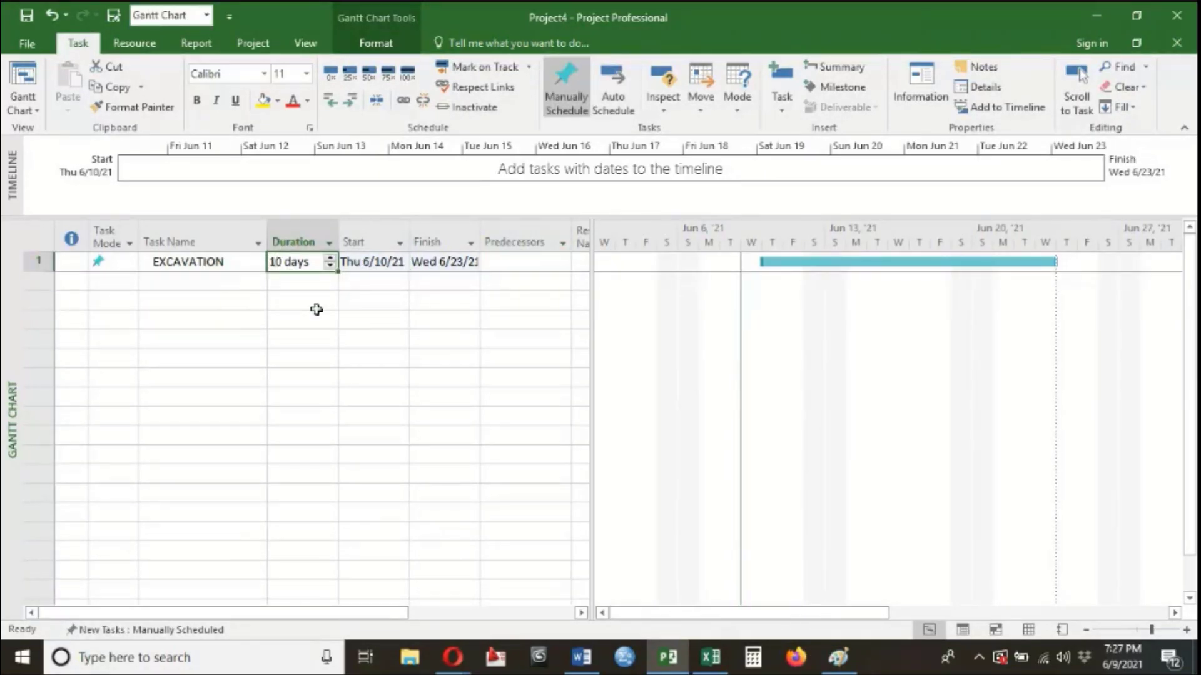
pyautogui.click(370, 263)
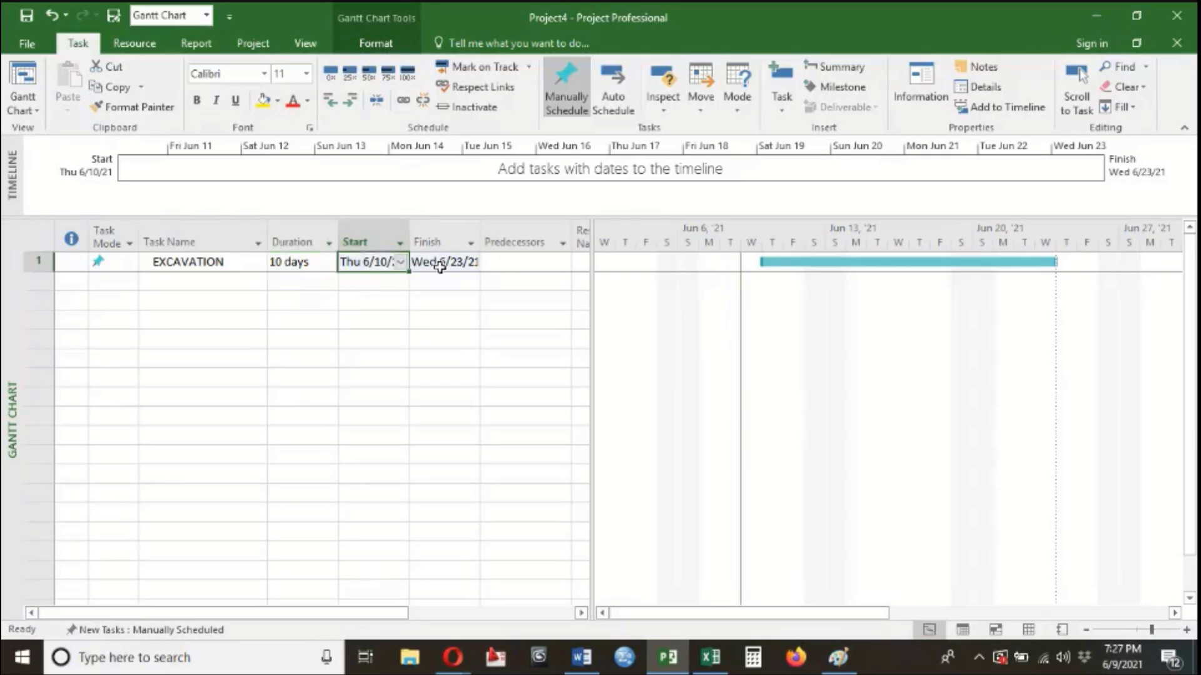
pyautogui.click(441, 266)
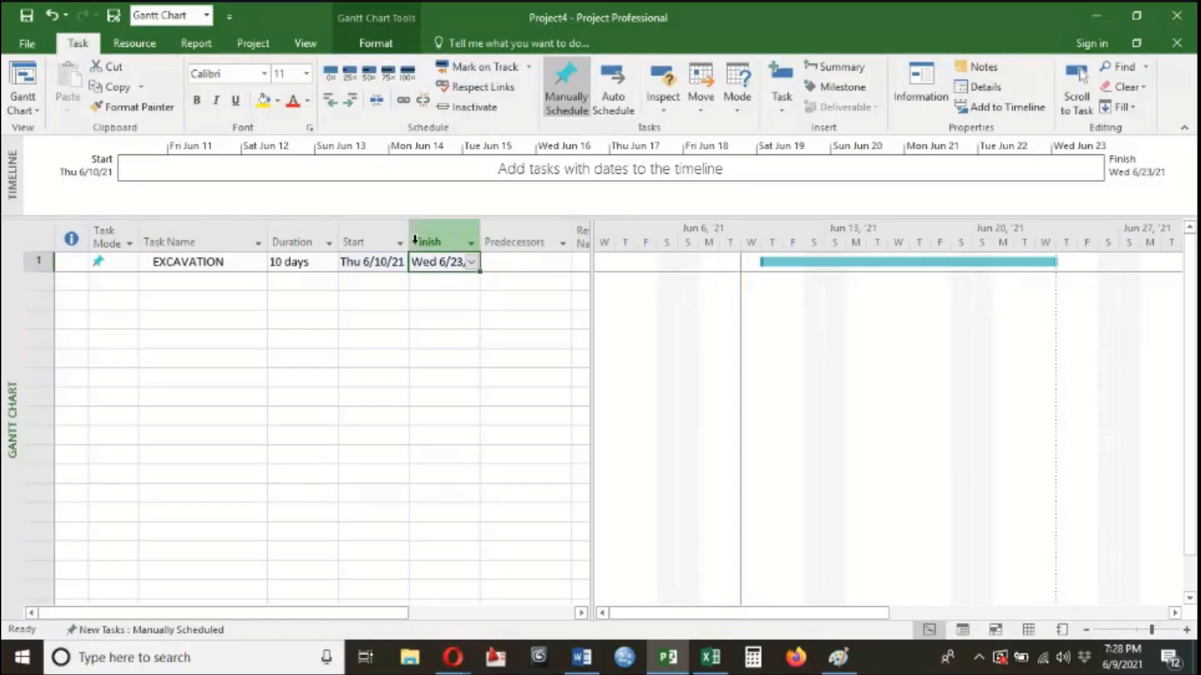
pyautogui.click(239, 269)
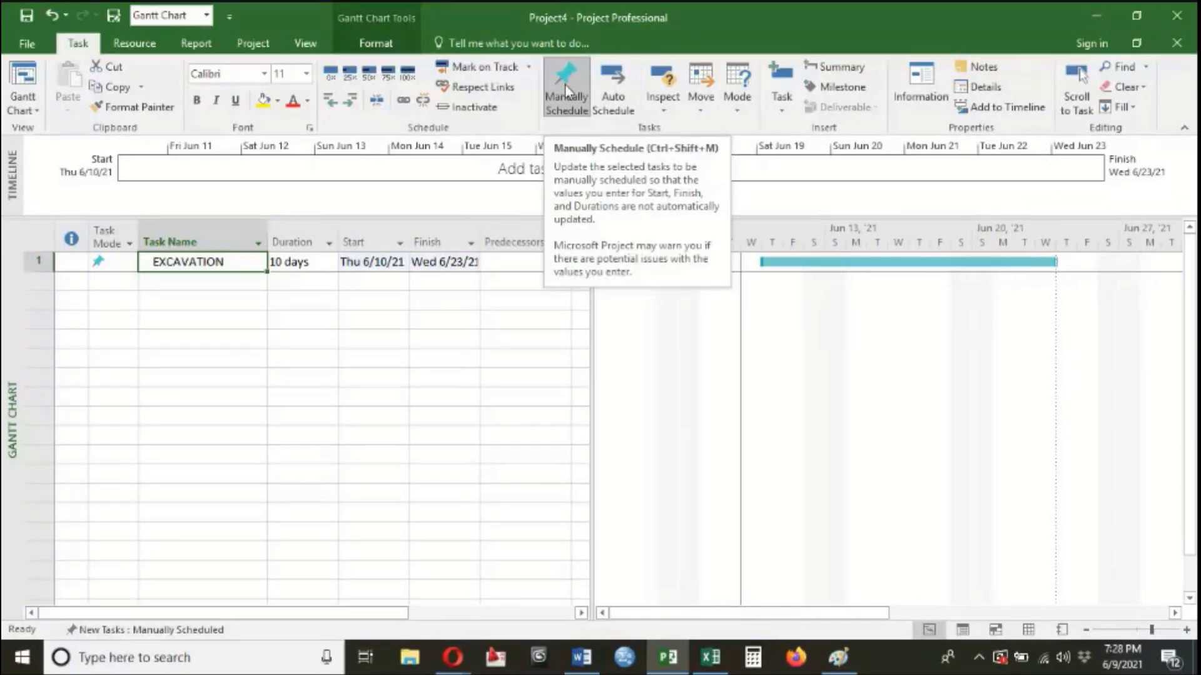
# - Add a second task named Concreting below EXCAVATION with a duration of 5 days
pyautogui.click(332, 302)
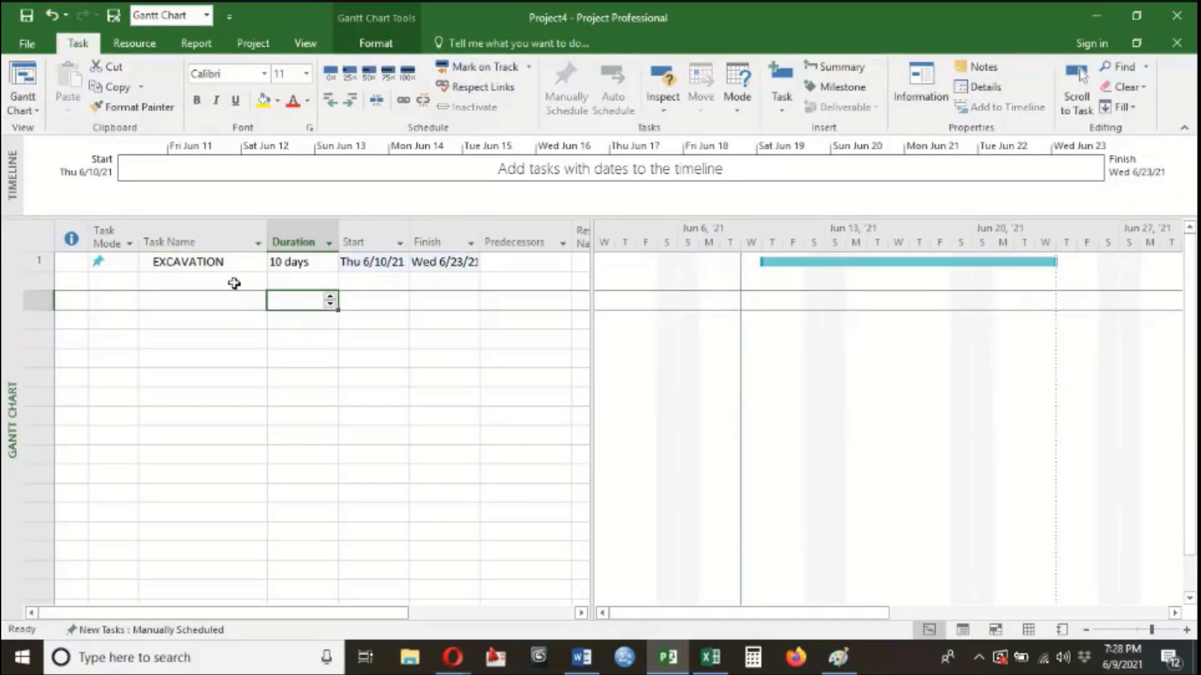
pyautogui.click(235, 281)
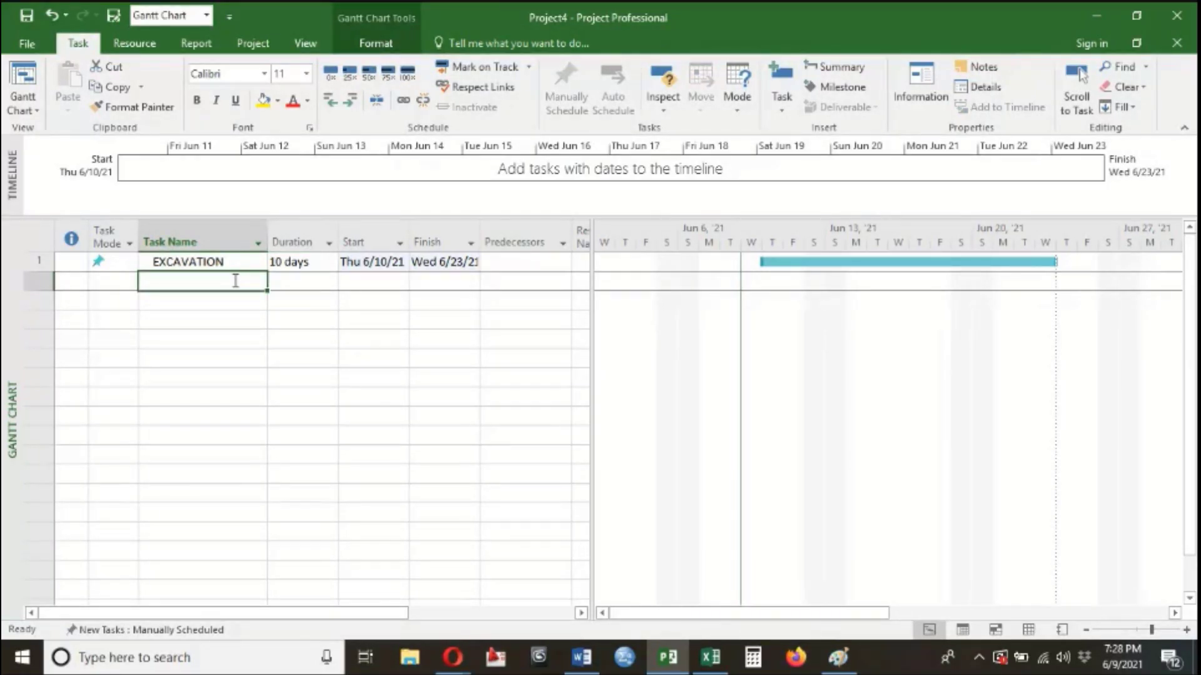
pyautogui.write('Concreting')
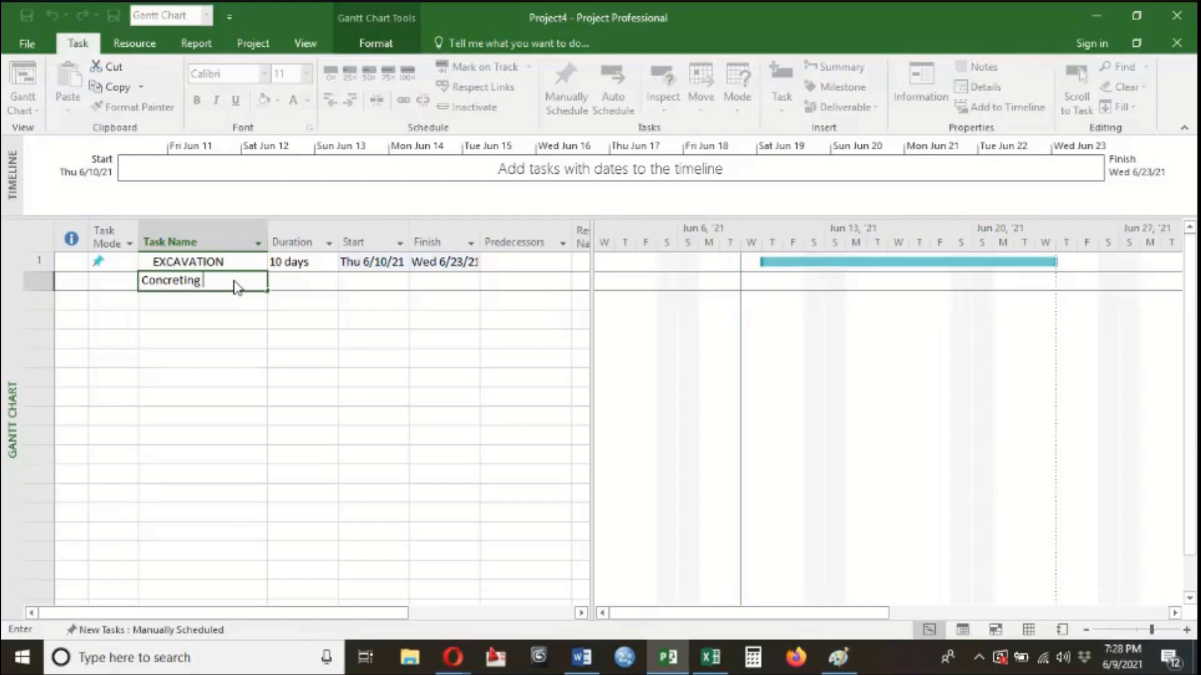
pyautogui.press('Return')
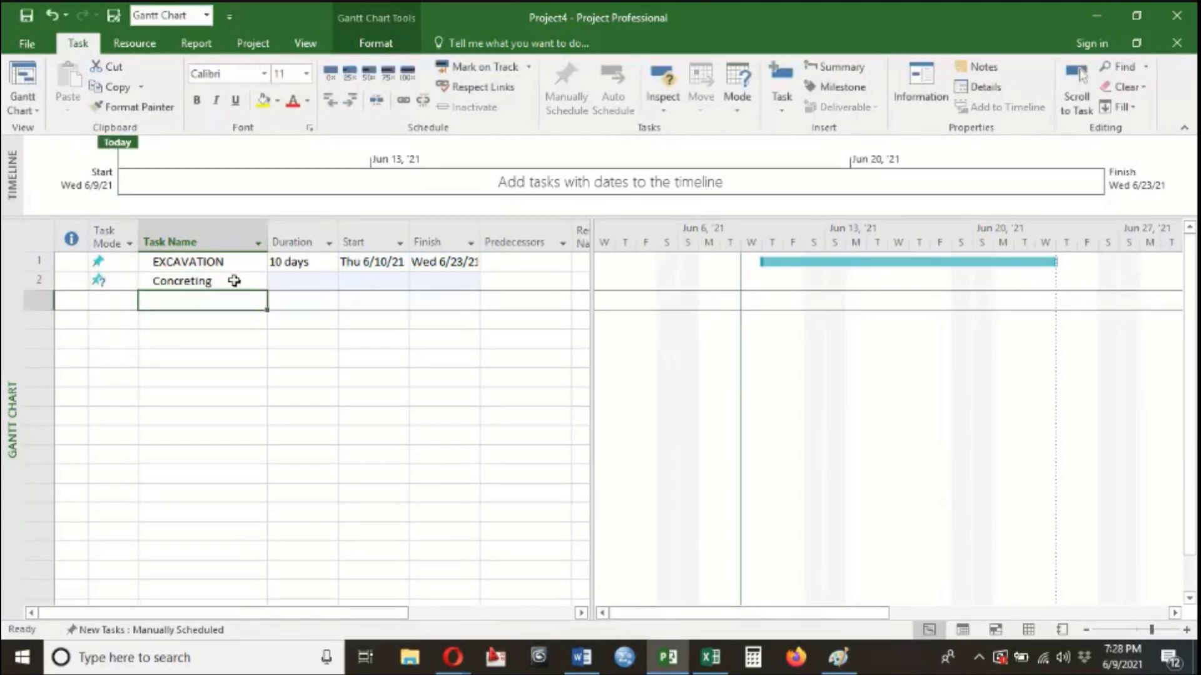
pyautogui.click(298, 286)
pyautogui.write('5')
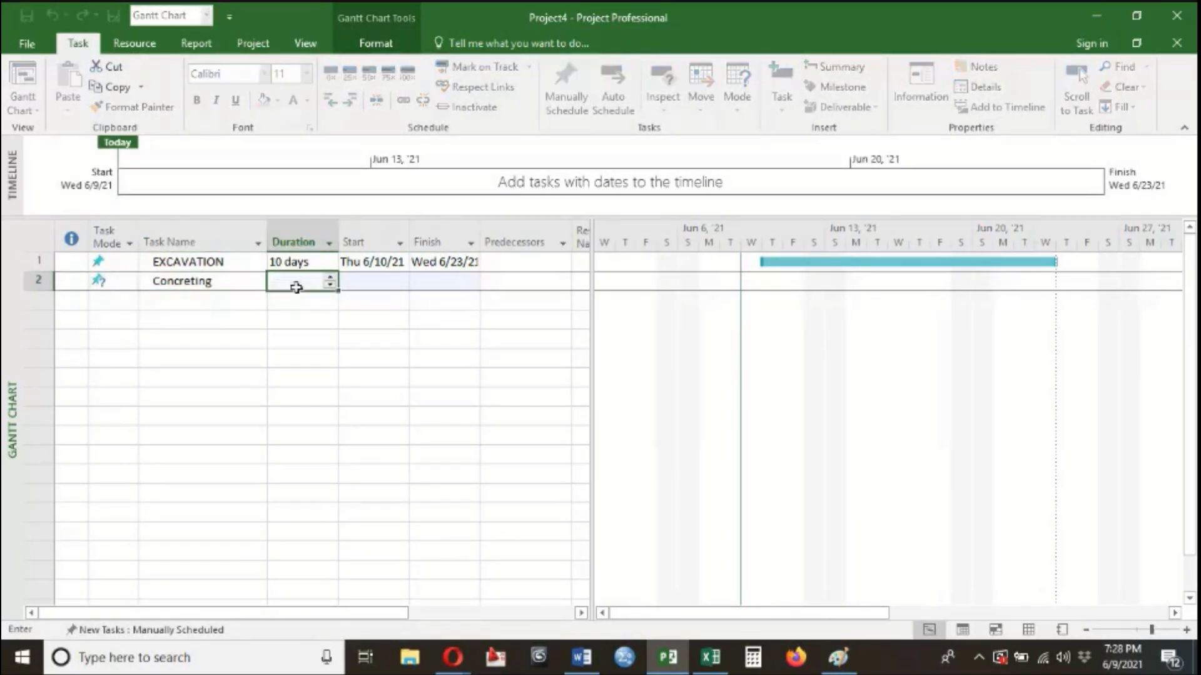
pyautogui.press('Return')
# - Undo the Concreting task's duration entry
pyautogui.click(347, 286)
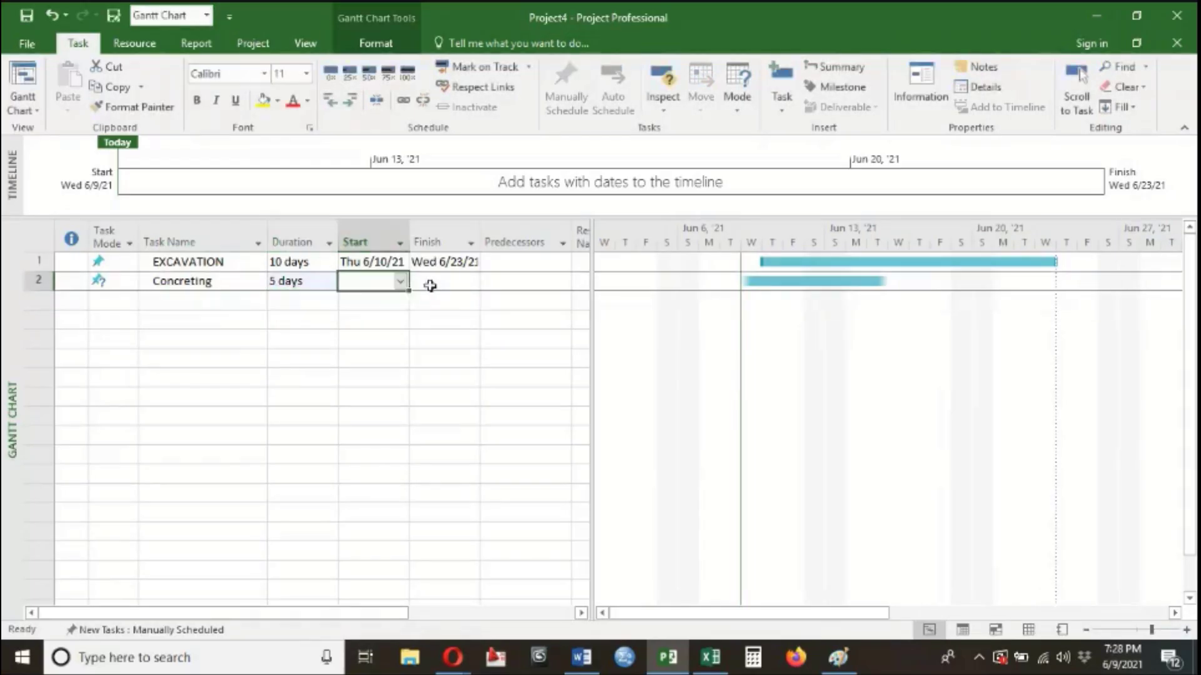
pyautogui.click(310, 278)
pyautogui.hotkey('ctrl', 'z')
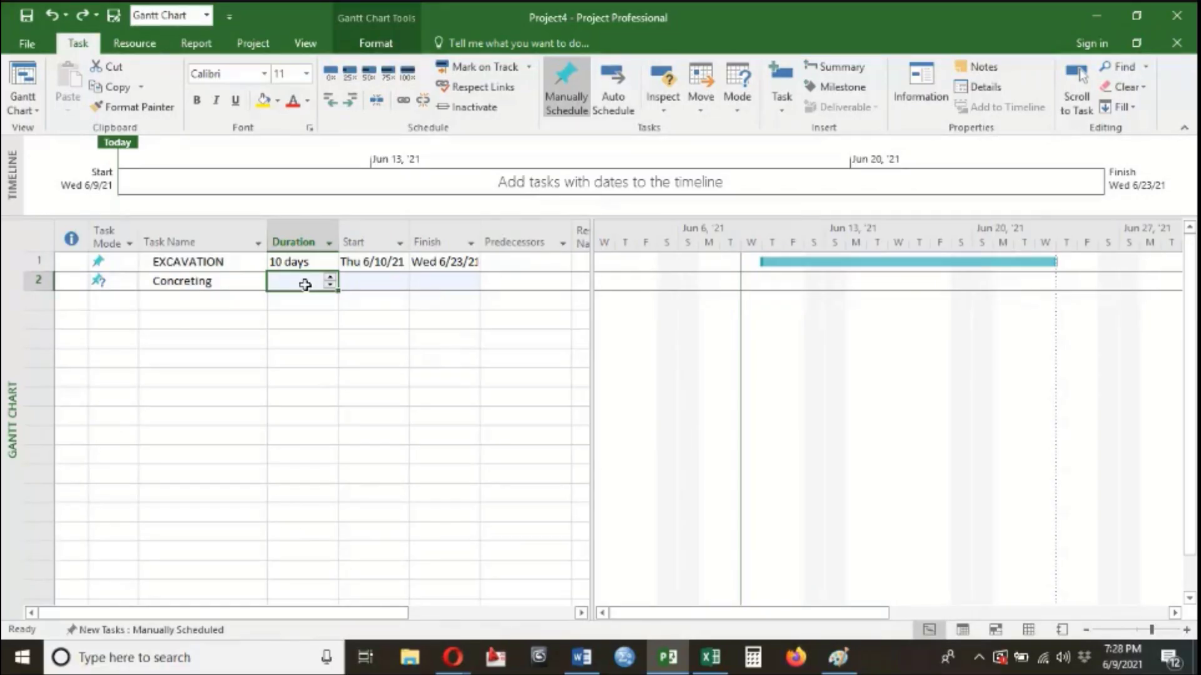
pyautogui.click(371, 284)
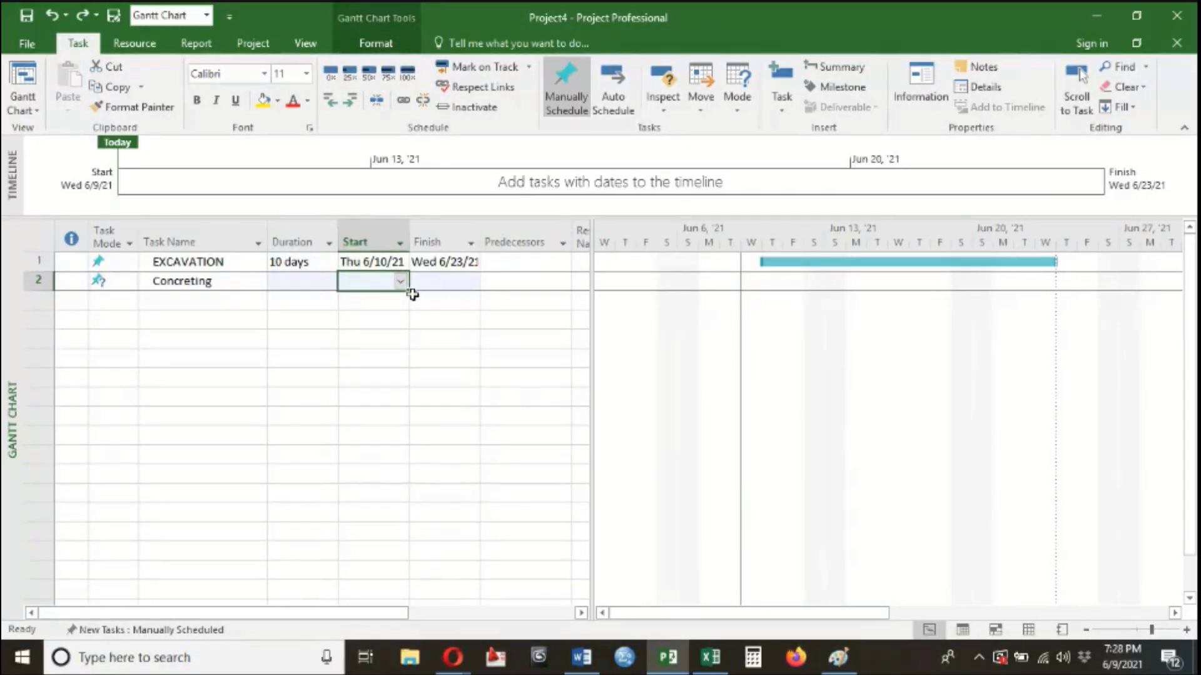
pyautogui.click(400, 281)
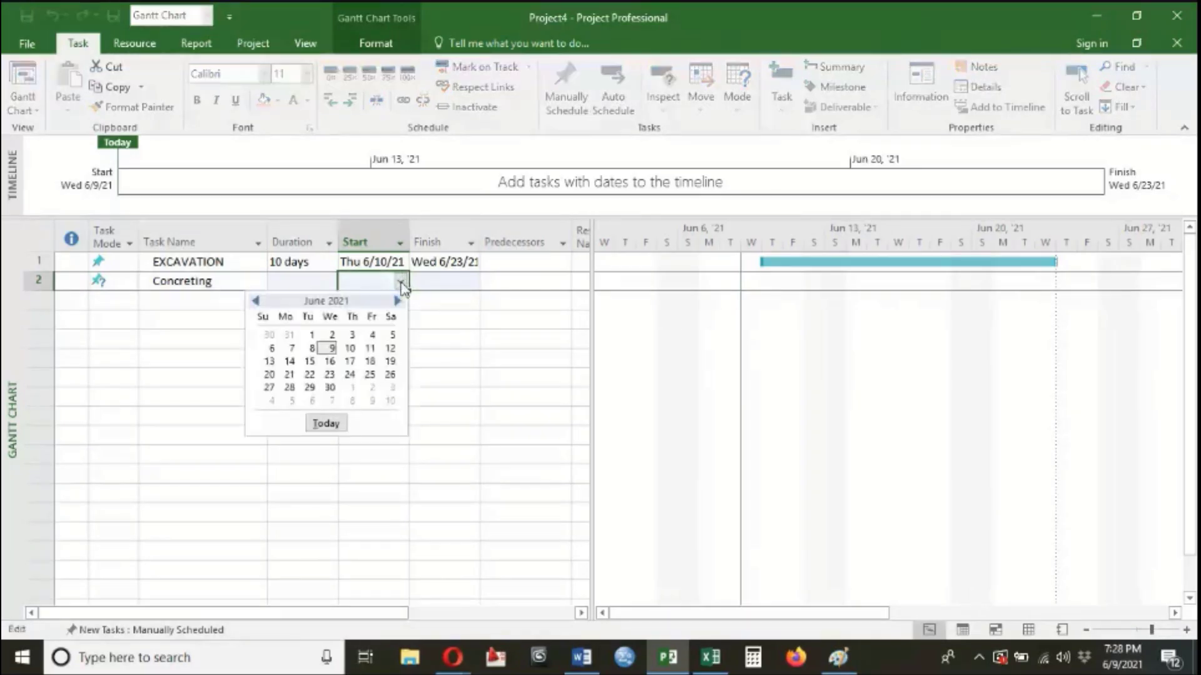
pyautogui.click(300, 286)
pyautogui.click(305, 280)
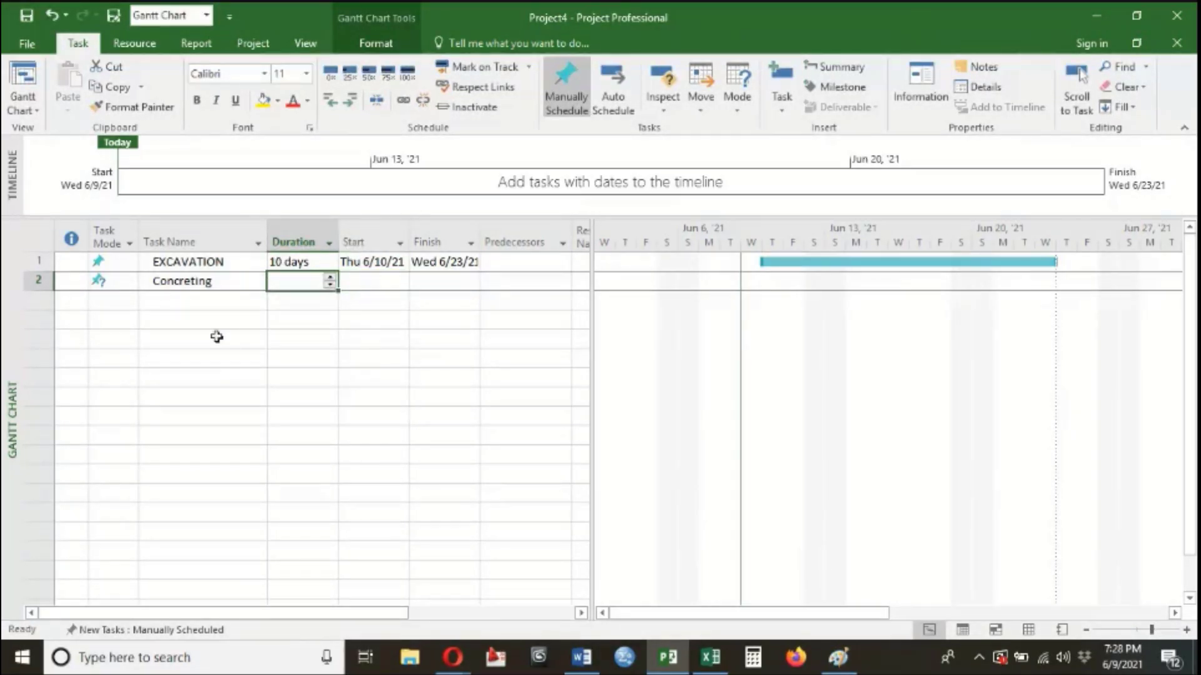
# - Set the Concreting task's start date to June 9, 2021 and its finish date to June 16, 2021, and check its duration
pyautogui.click(358, 282)
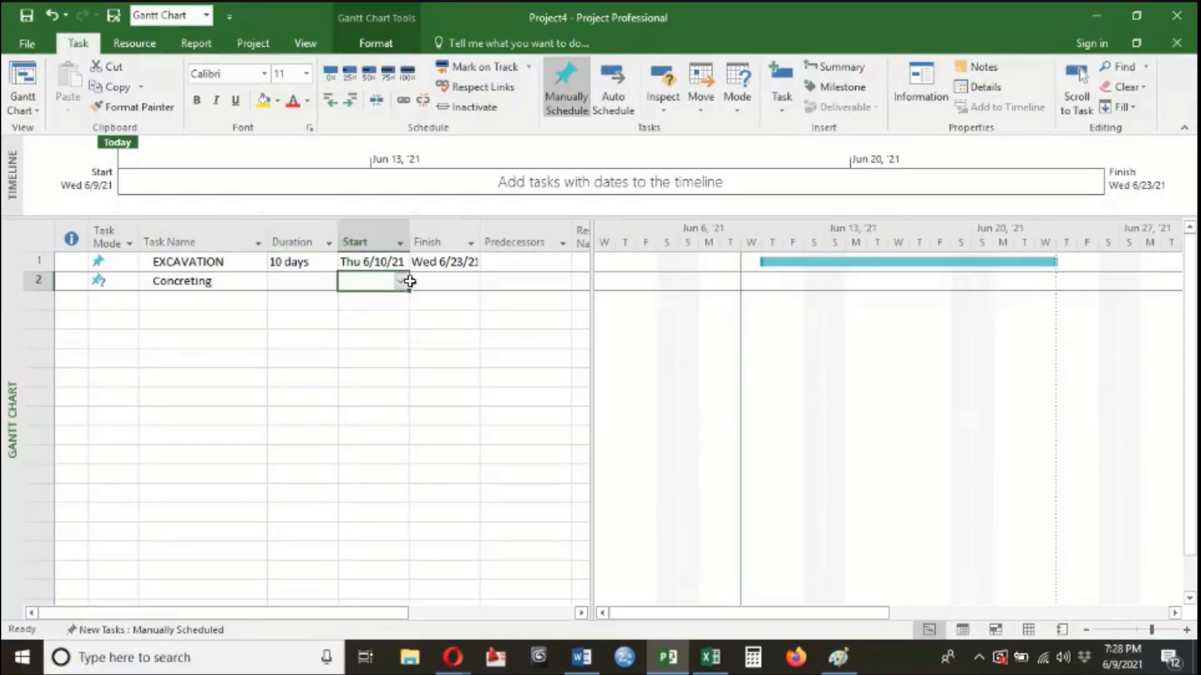
pyautogui.click(401, 281)
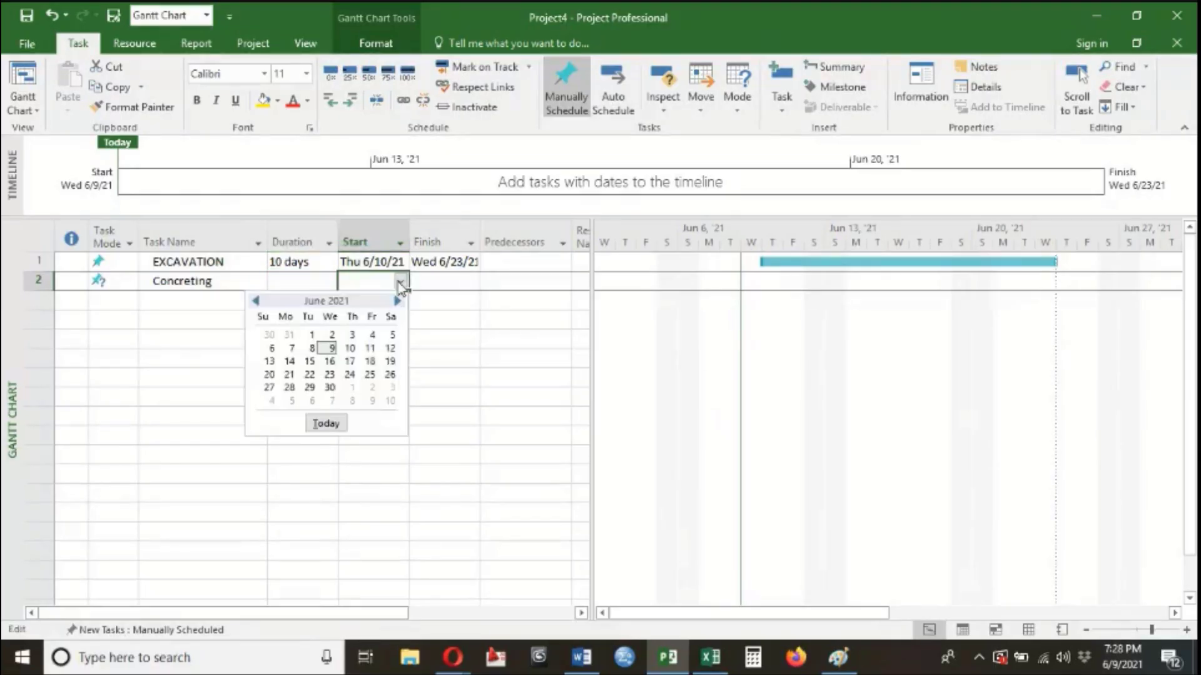
pyautogui.click(332, 349)
pyautogui.click(445, 281)
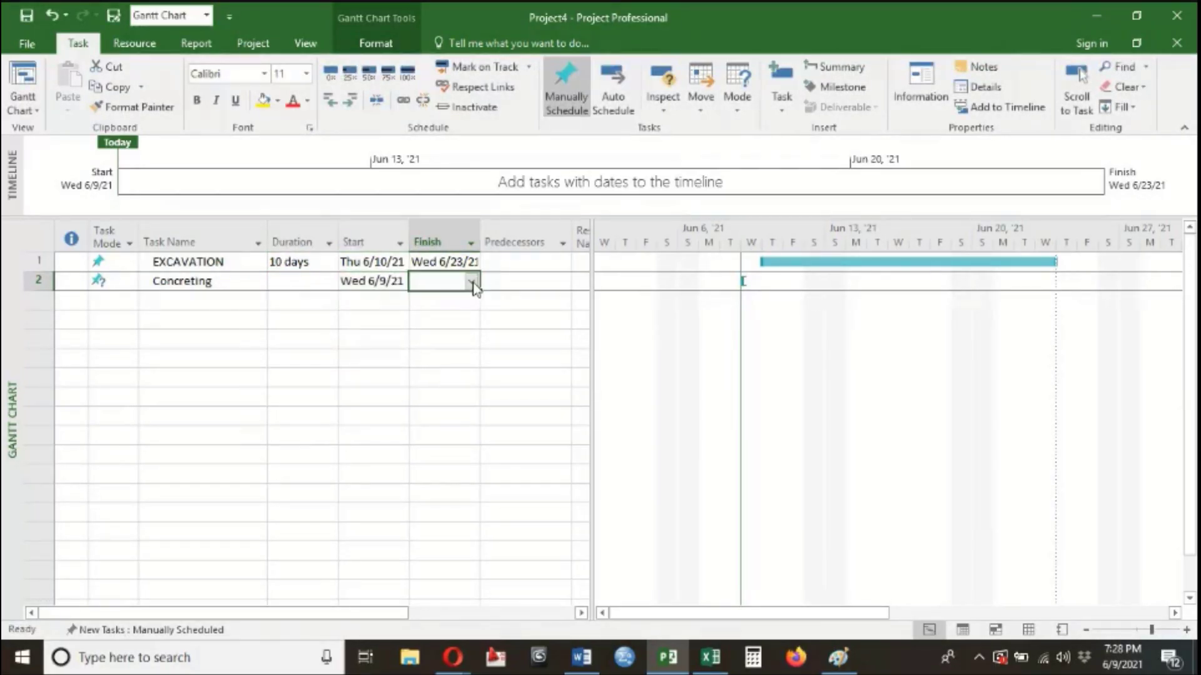
pyautogui.click(470, 282)
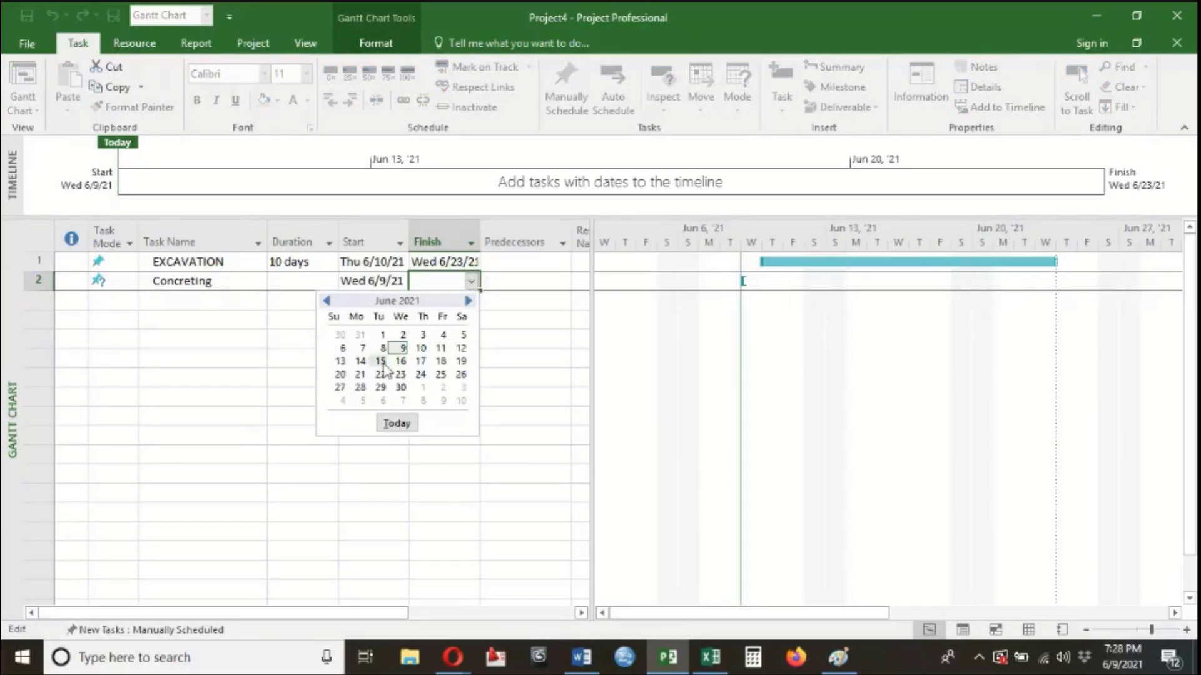
pyautogui.click(401, 362)
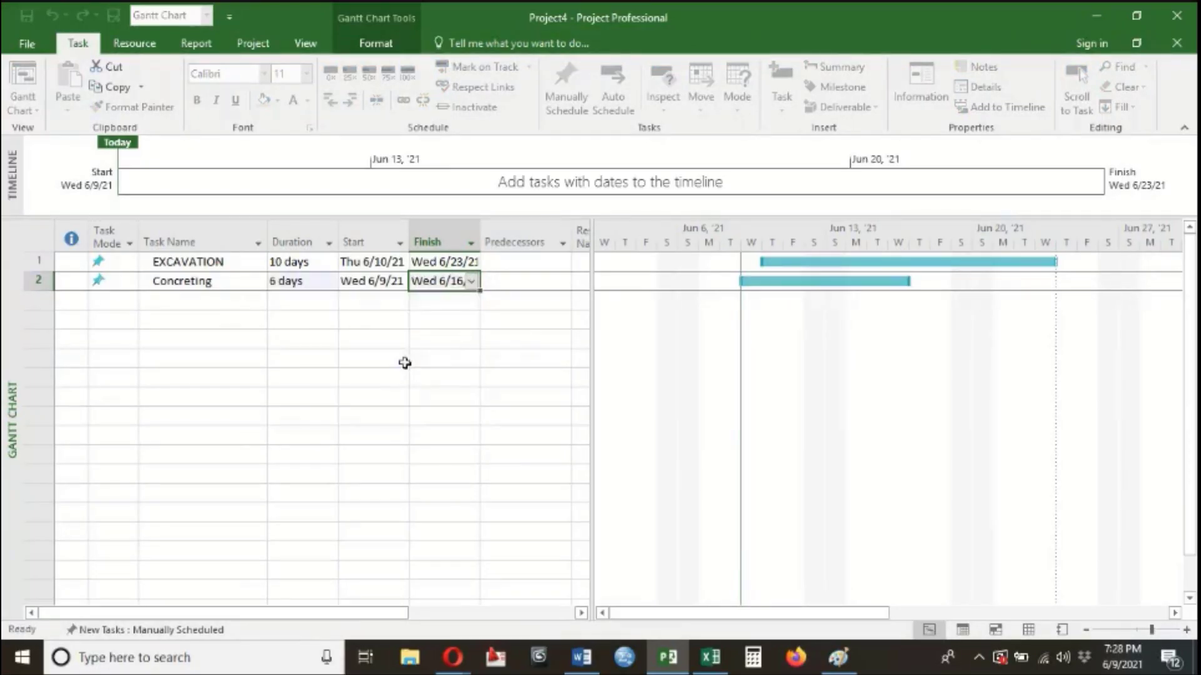
pyautogui.click(299, 281)
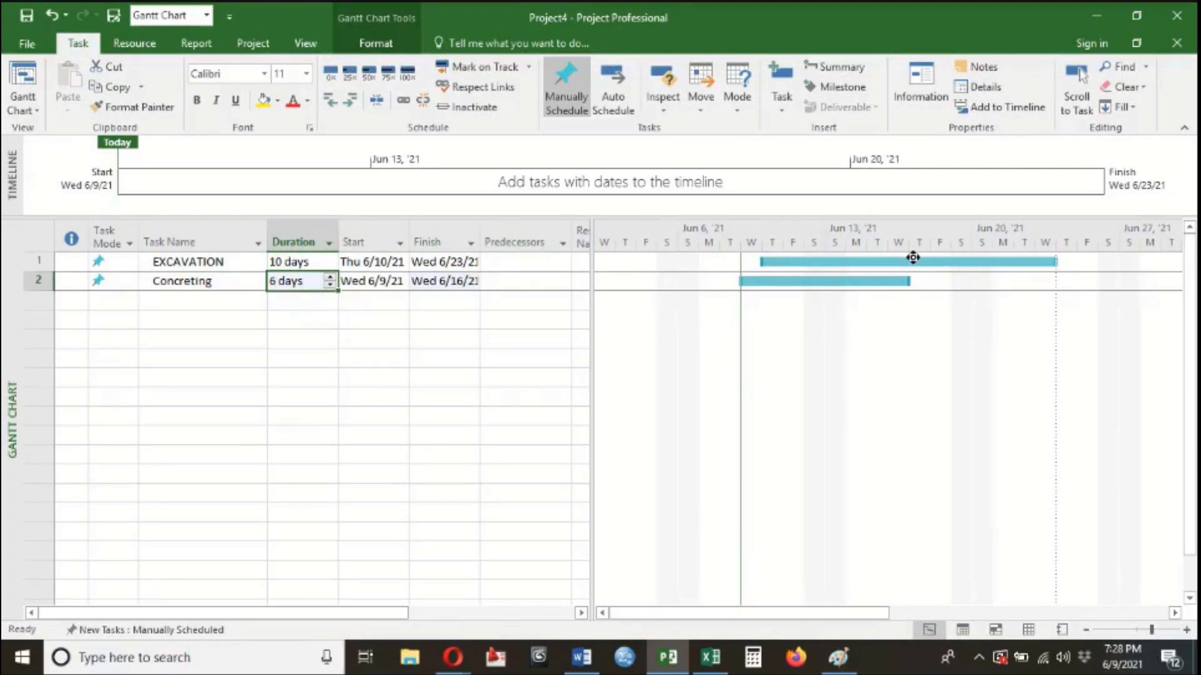
pyautogui.moveTo(913, 258)
# - Undo all task entries so far, including Concreting and EXCAVATION, back to an empty task table
pyautogui.click(107, 278)
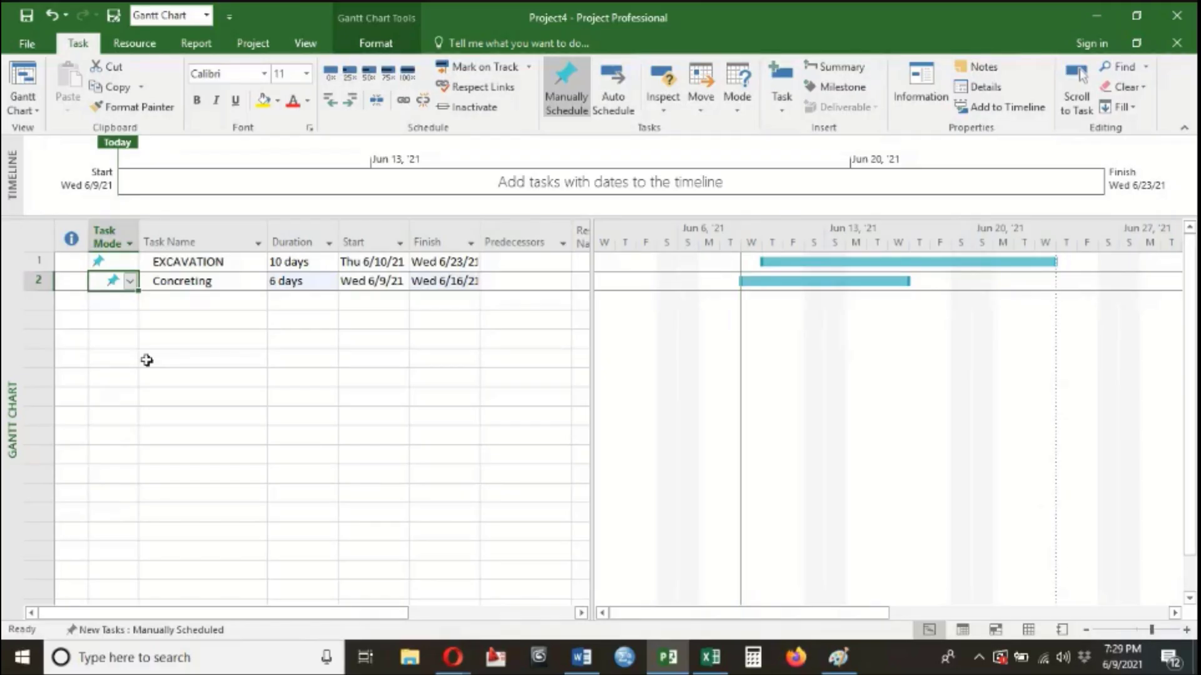
pyautogui.hotkey('ctrl', 'z')
pyautogui.hotkey('ctrl', 'z')
pyautogui.hotkey('ctrl', 'z')
pyautogui.hotkey('ctrl', 'z')
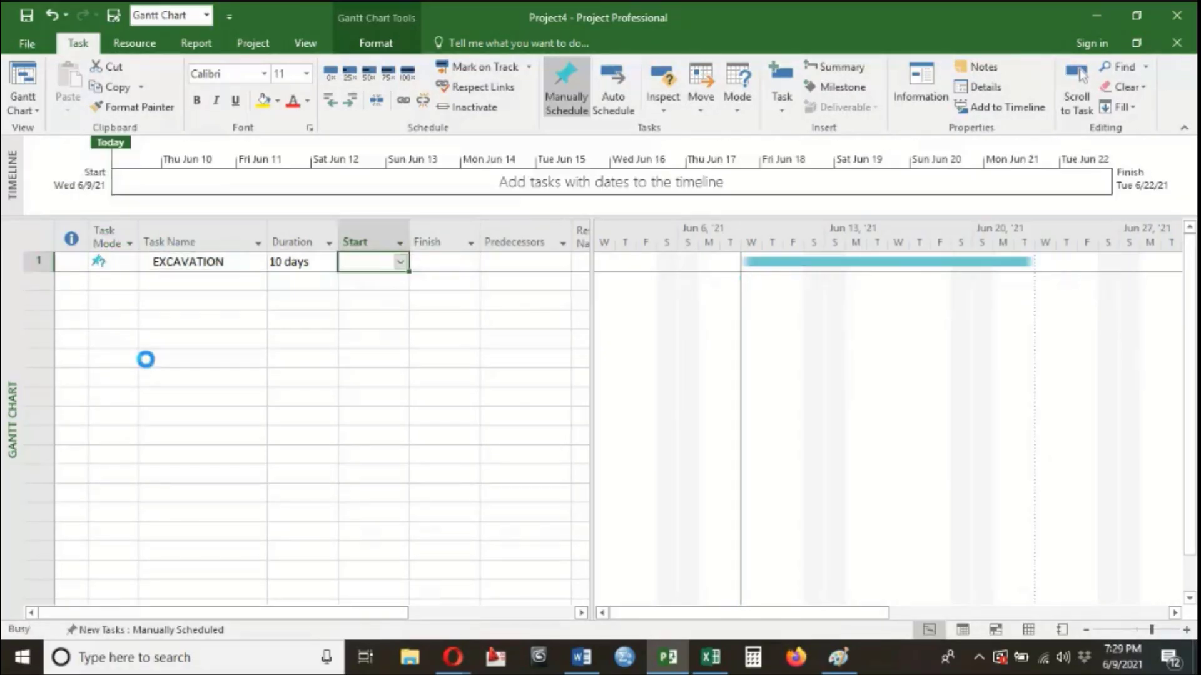
pyautogui.hotkey('ctrl', 'z')
pyautogui.hotkey('ctrl', 'z')
pyautogui.hotkey('ctrl', 'z')
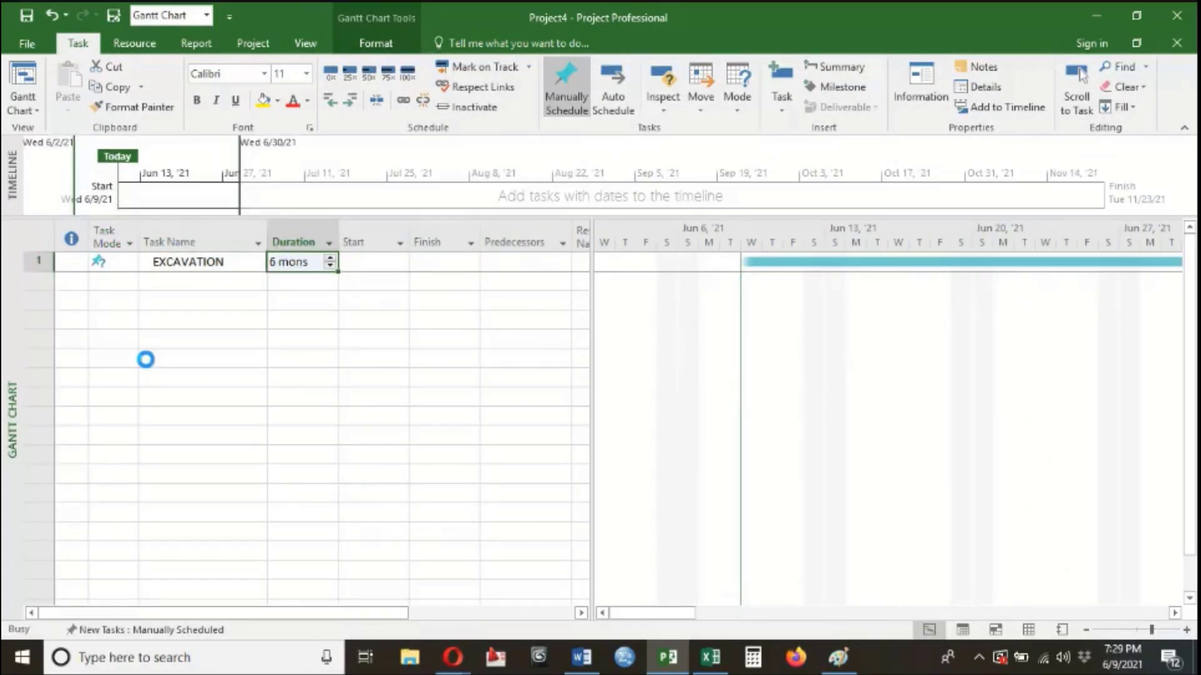
pyautogui.hotkey('ctrl', 'z')
pyautogui.hotkey('ctrl', 'z')
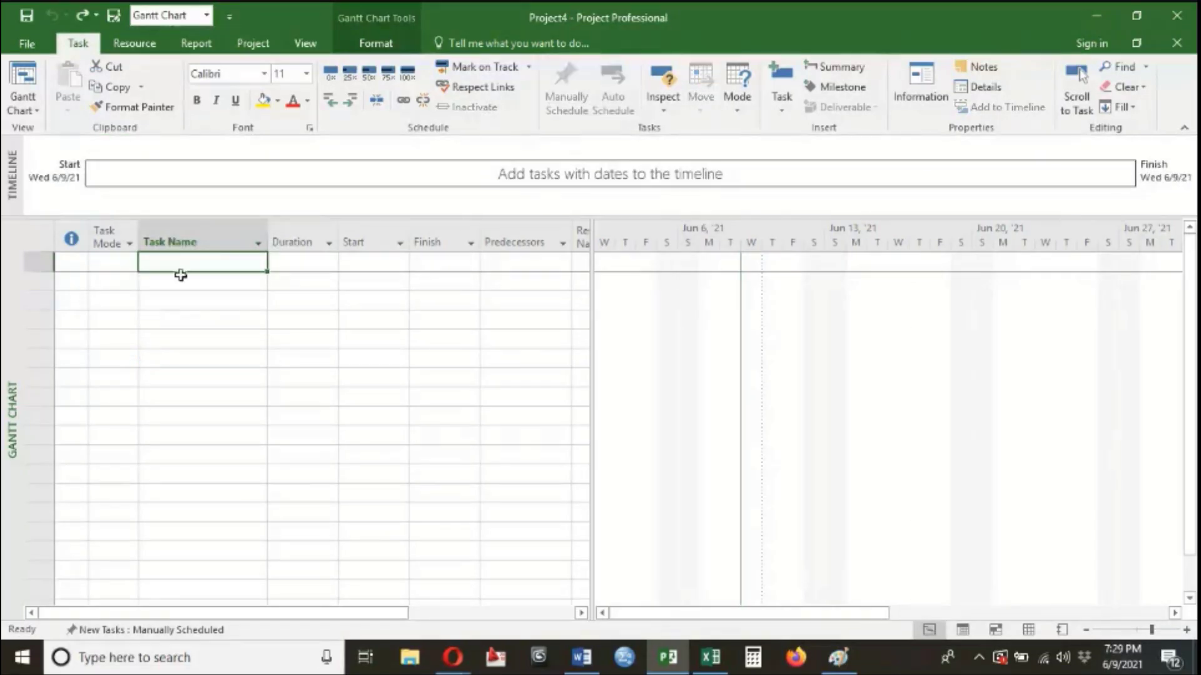
# - Enter Excavation as the first task in the empty table and select its name
pyautogui.write('Excavation')
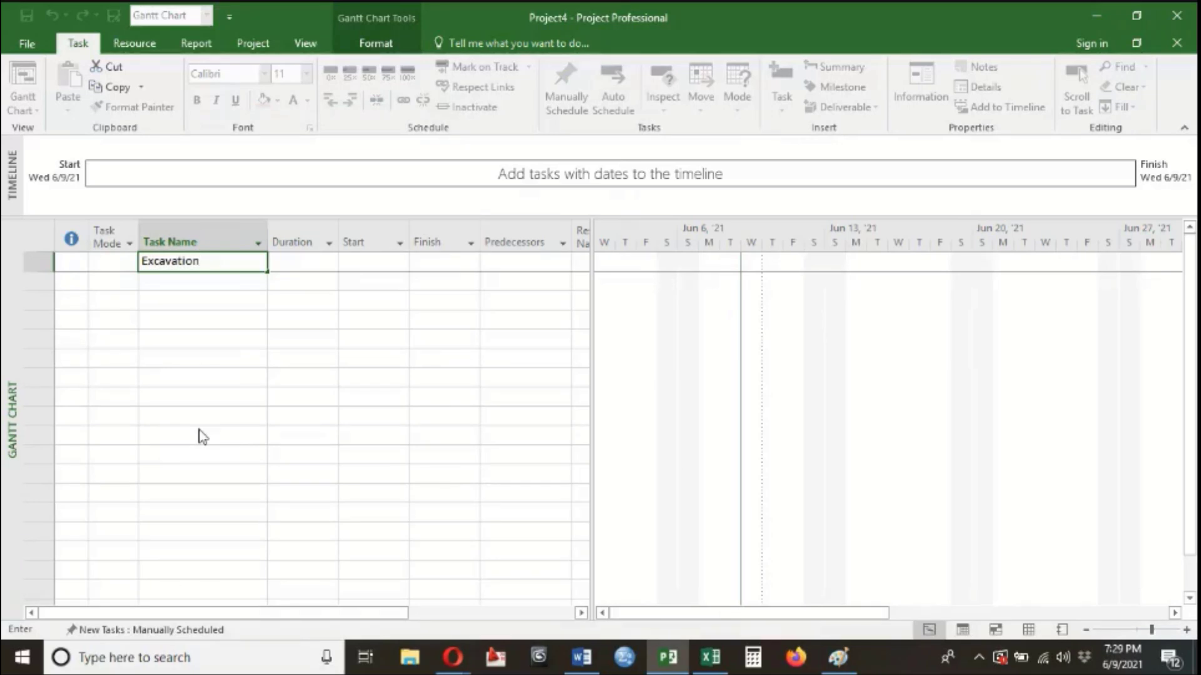
pyautogui.press('Return')
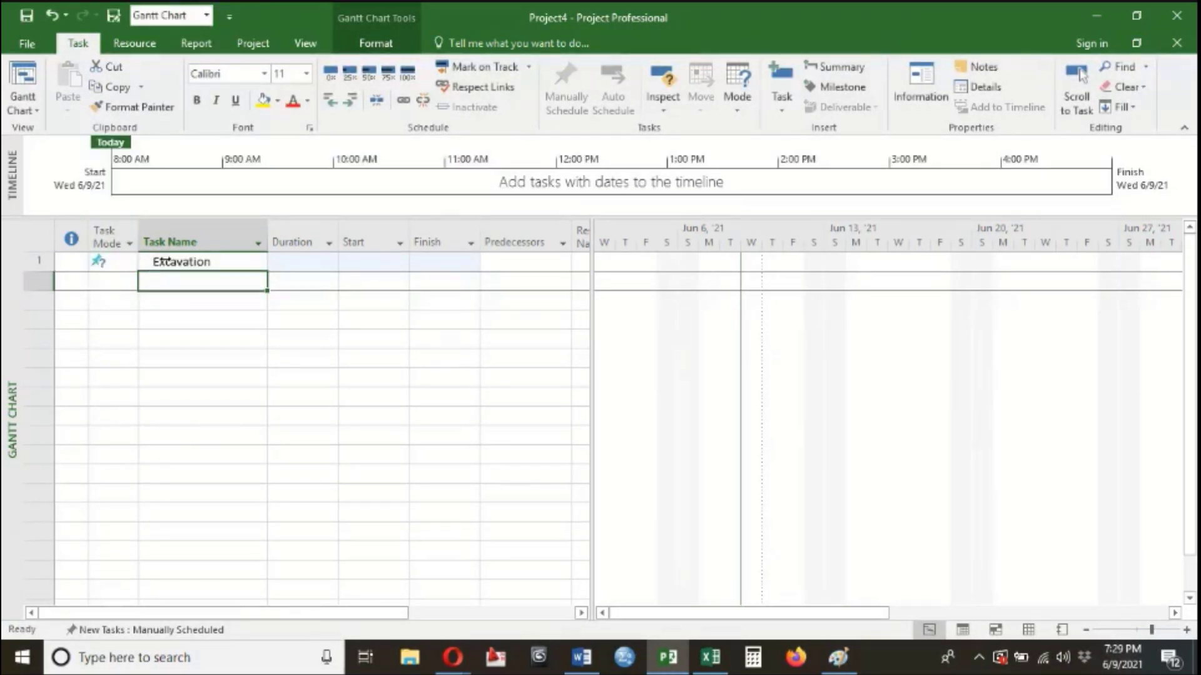
pyautogui.click(118, 263)
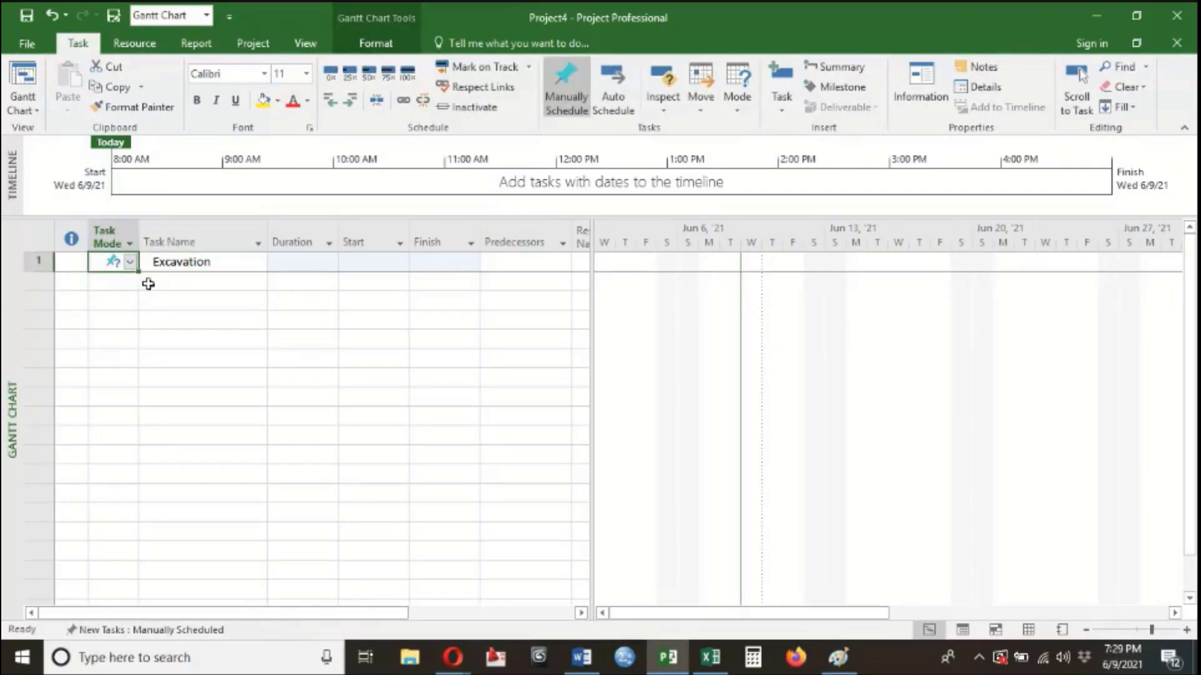
pyautogui.click(170, 260)
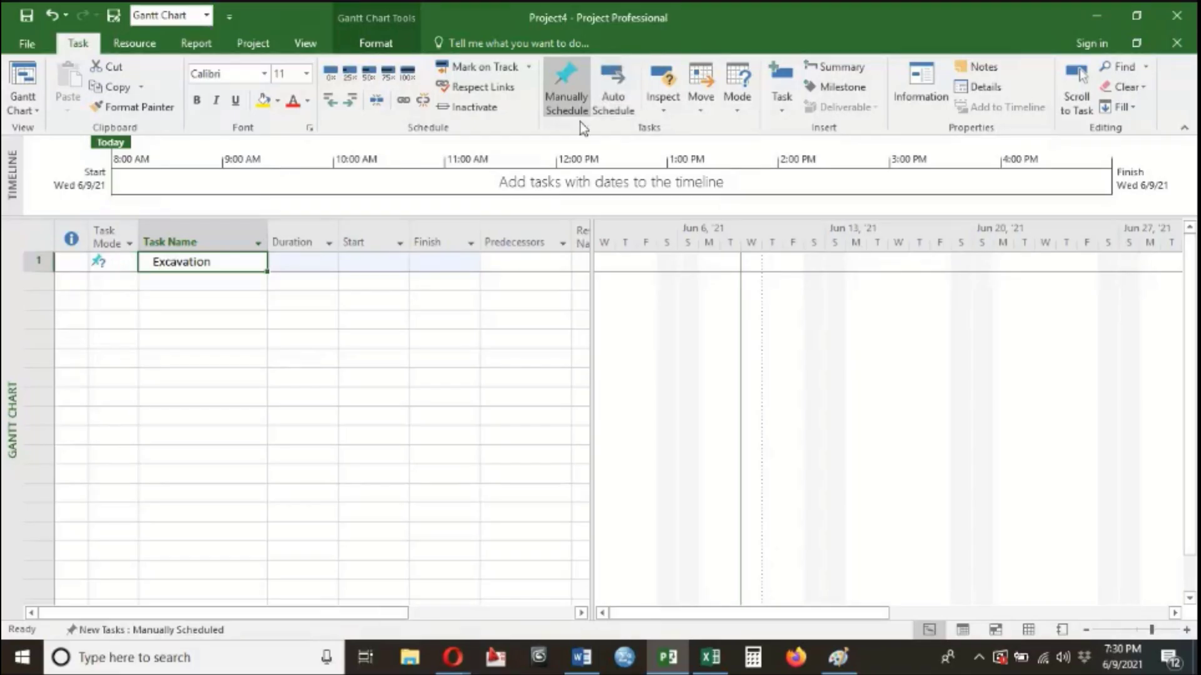
# - Switch the Excavation task to auto scheduling and check its start date against today's date
pyautogui.click(614, 79)
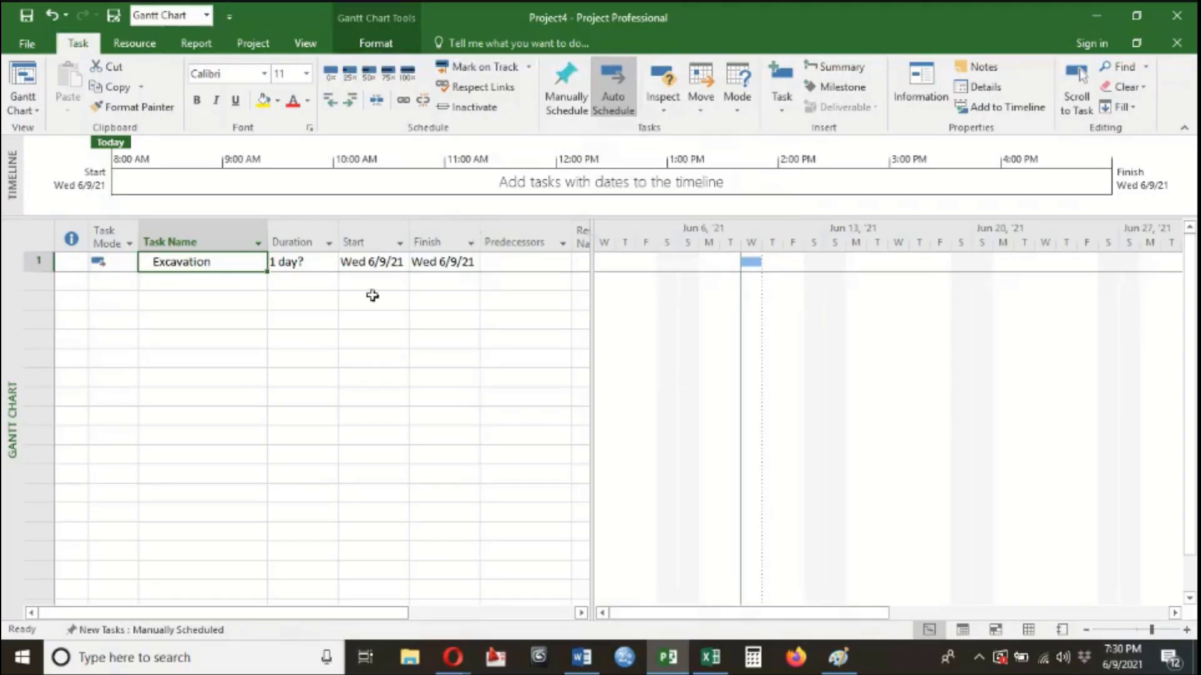
pyautogui.click(358, 231)
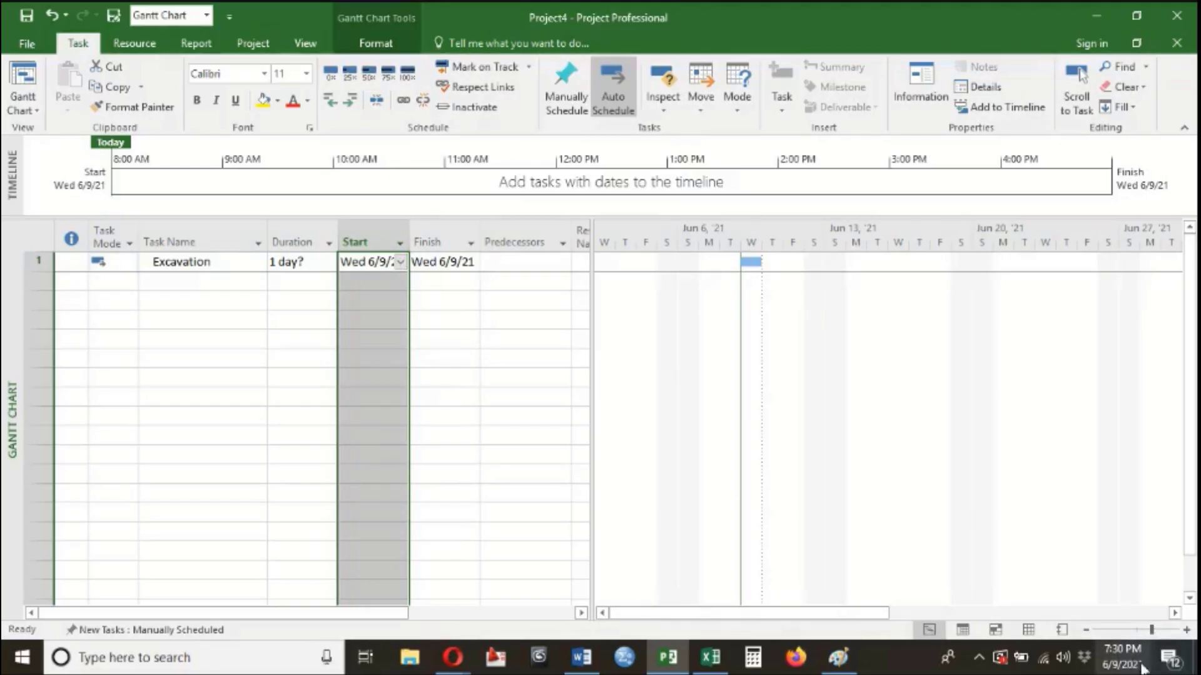
pyautogui.moveTo(1126, 657)
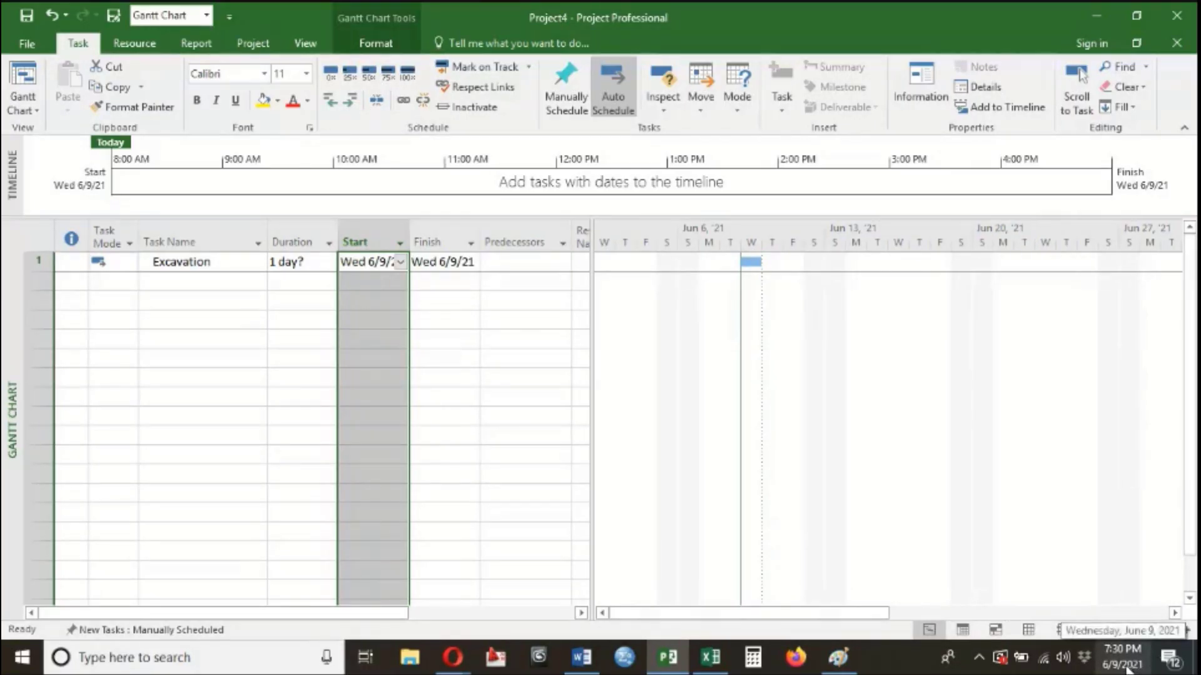
pyautogui.click(366, 262)
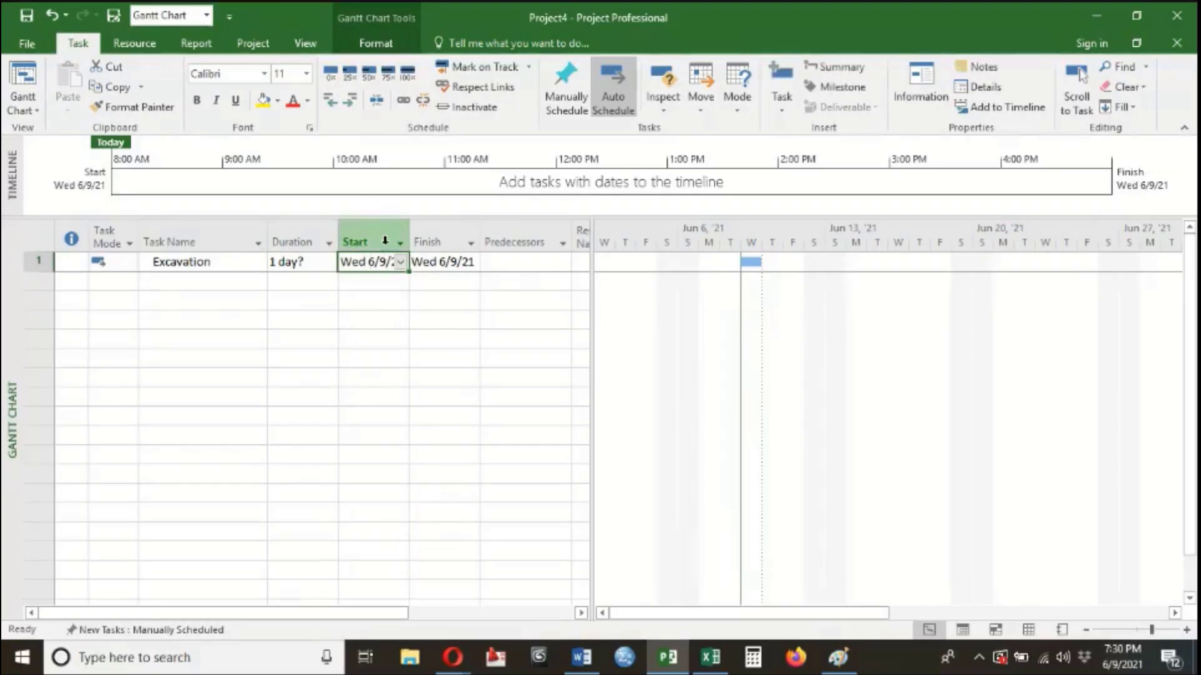
pyautogui.click(400, 262)
pyautogui.click(400, 262)
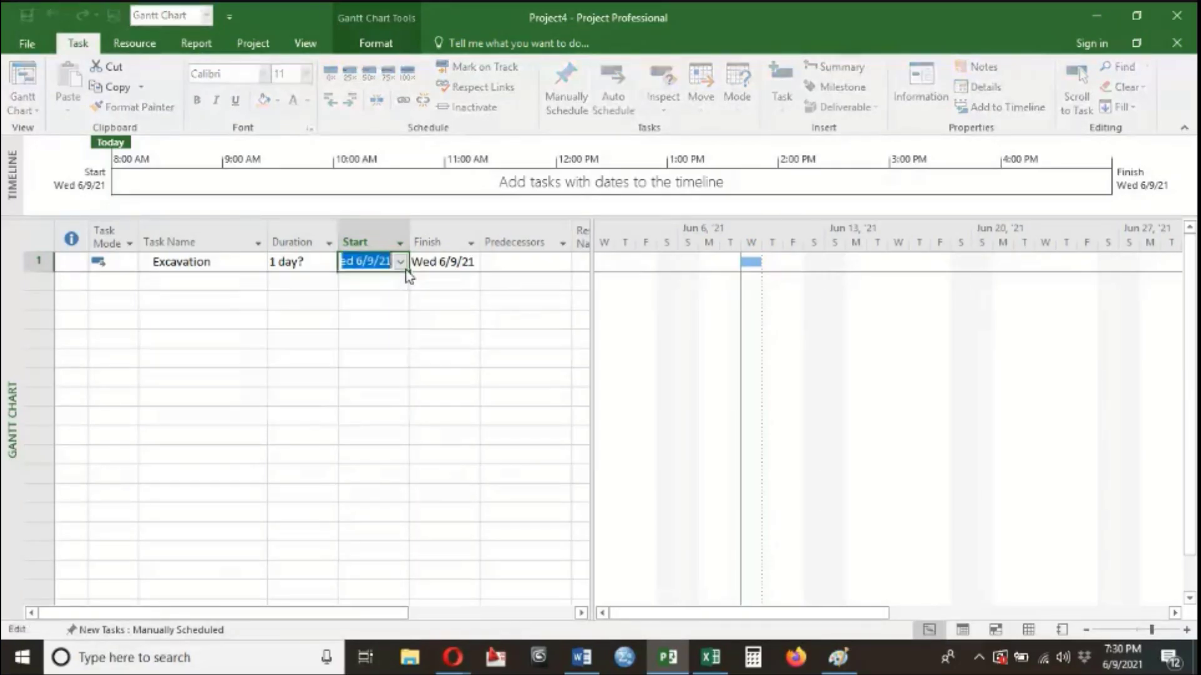
pyautogui.click(368, 316)
pyautogui.click(361, 263)
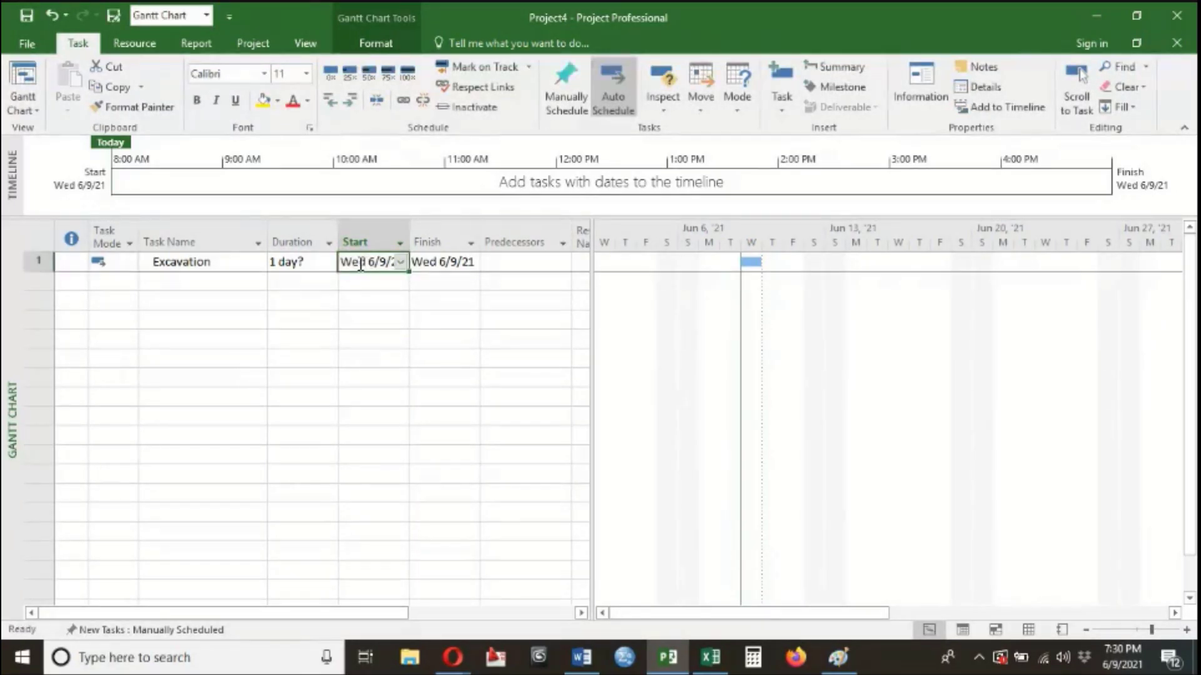
pyautogui.click(168, 282)
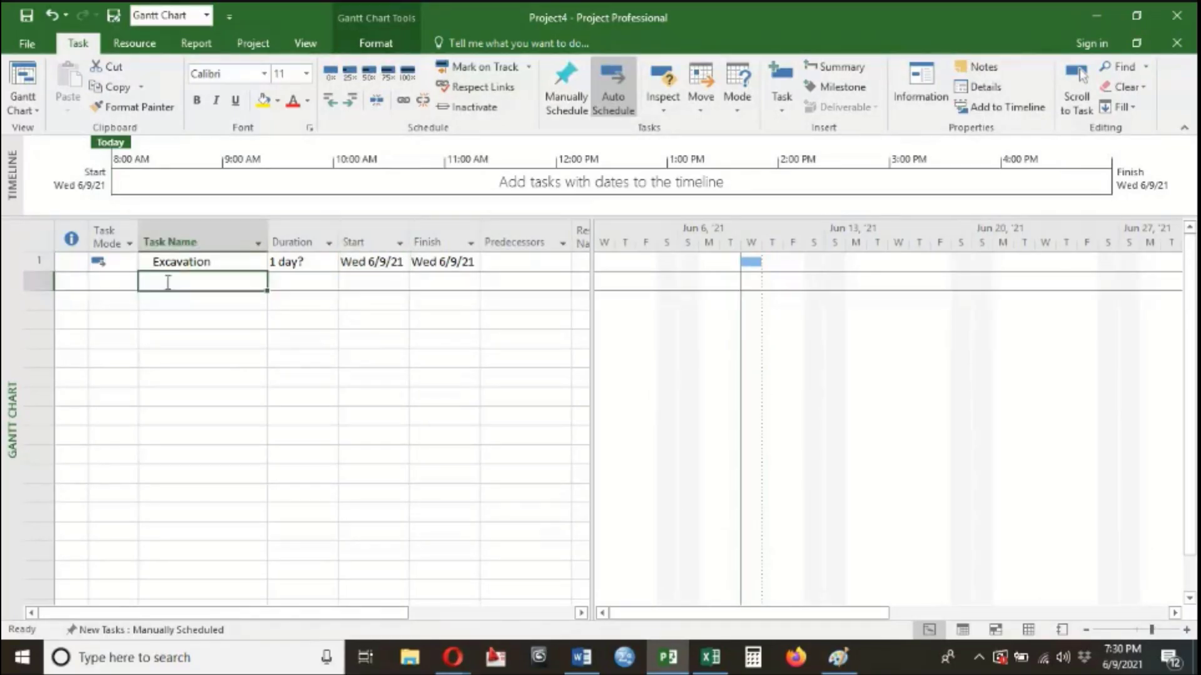
pyautogui.write('Levellin')
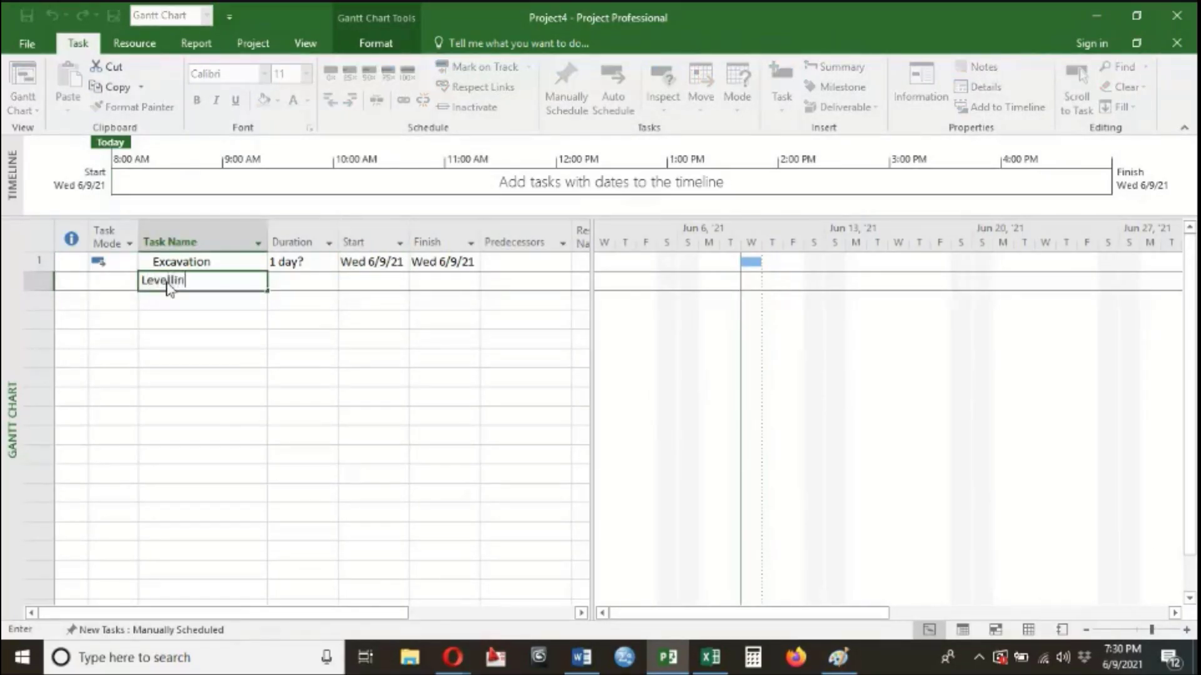
pyautogui.write('gh')
pyautogui.press('BackSpace')
pyautogui.press('BackSpace')
pyautogui.press('BackSpace')
pyautogui.press('BackSpace')
pyautogui.press('BackSpace')
pyautogui.press('BackSpace')
pyautogui.press('BackSpace')
pyautogui.press('BackSpace')
pyautogui.press('BackSpace')
pyautogui.click(177, 375)
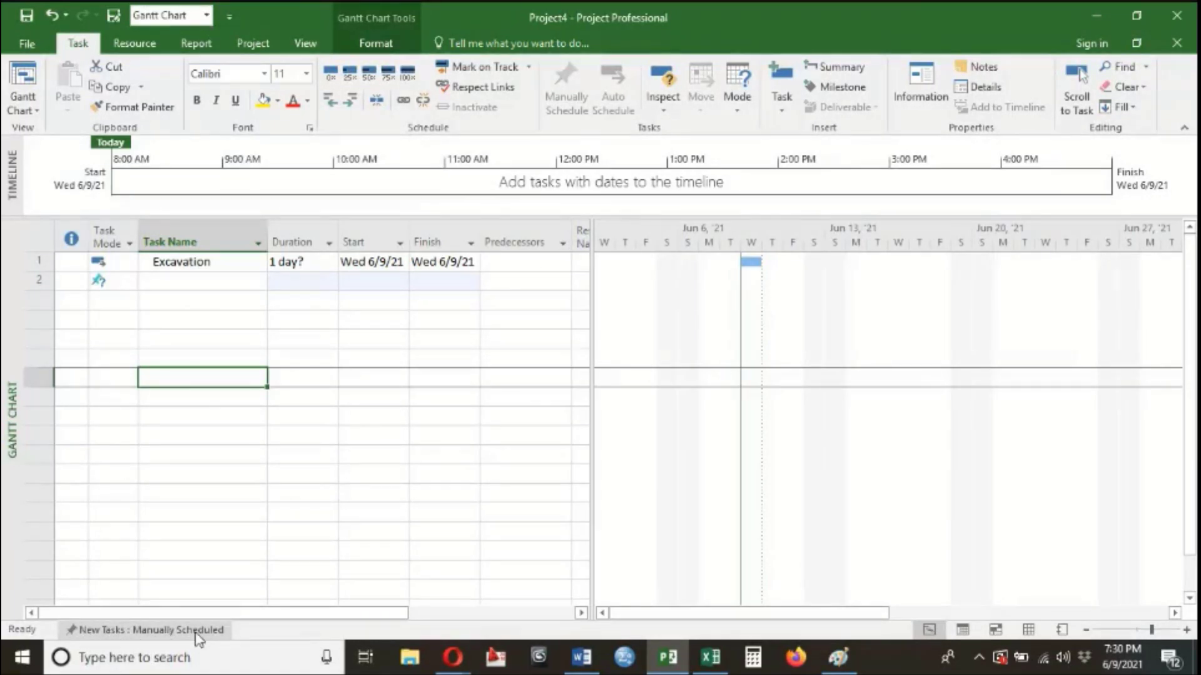
# - Set new tasks to be auto scheduled by default and add a task named concreting in the third row
pyautogui.click(173, 632)
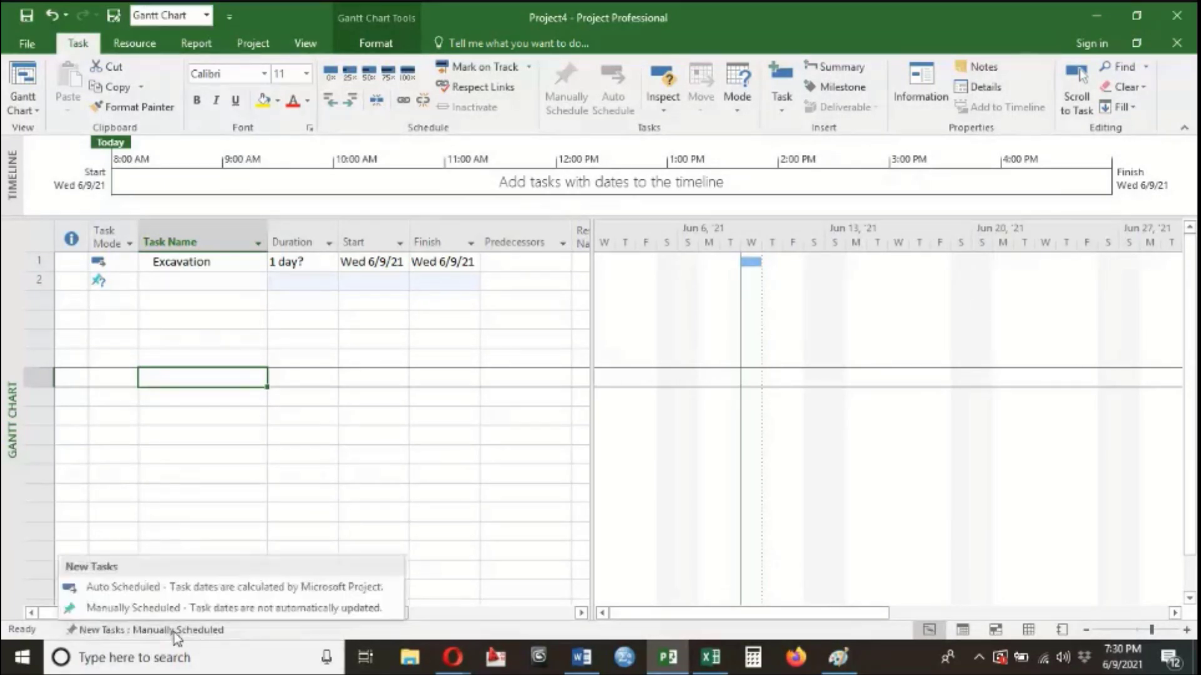
pyautogui.click(159, 588)
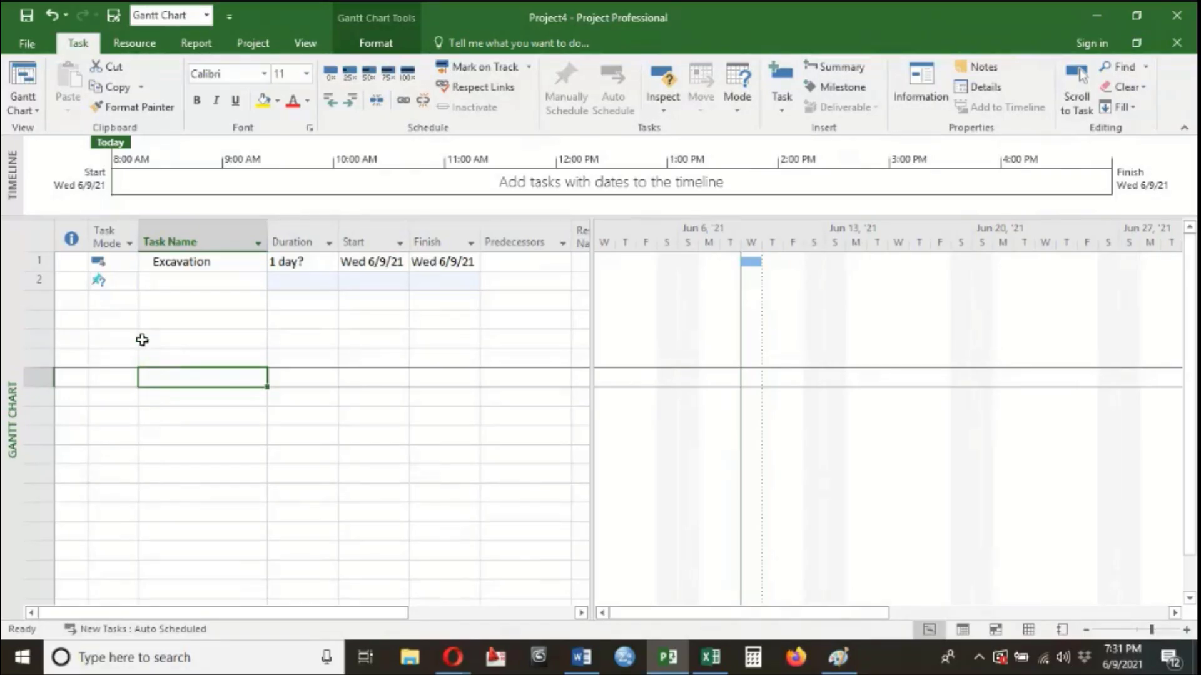
pyautogui.click(141, 317)
pyautogui.click(130, 299)
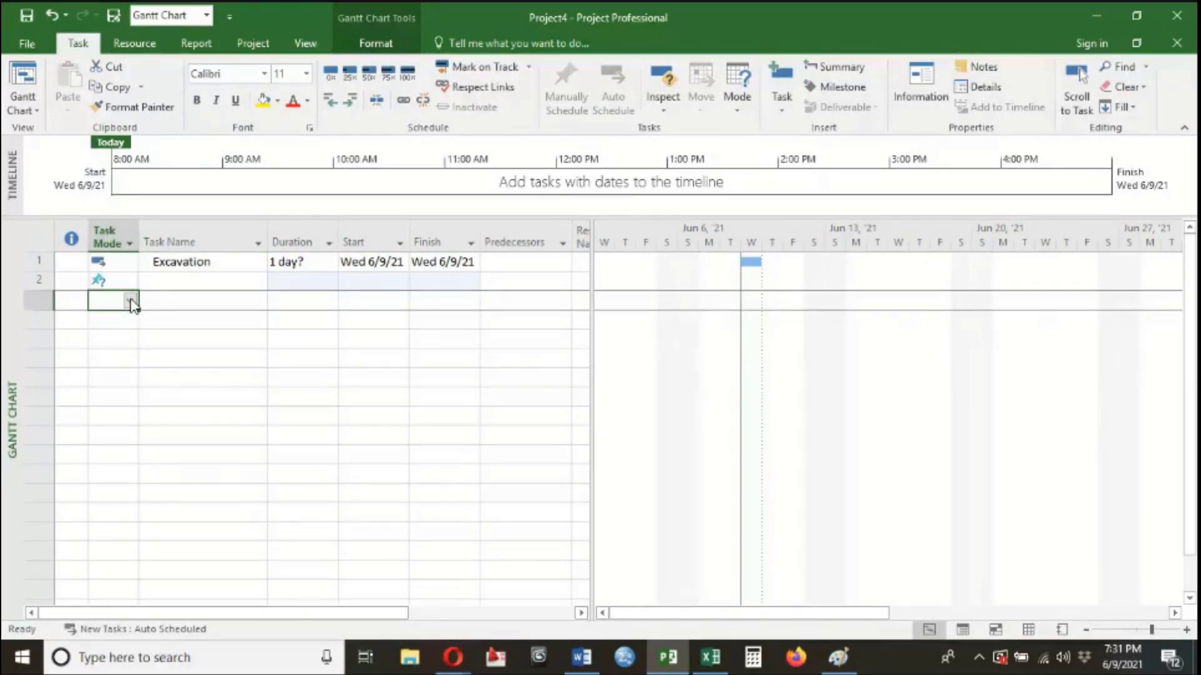
pyautogui.click(156, 306)
pyautogui.write('concreting')
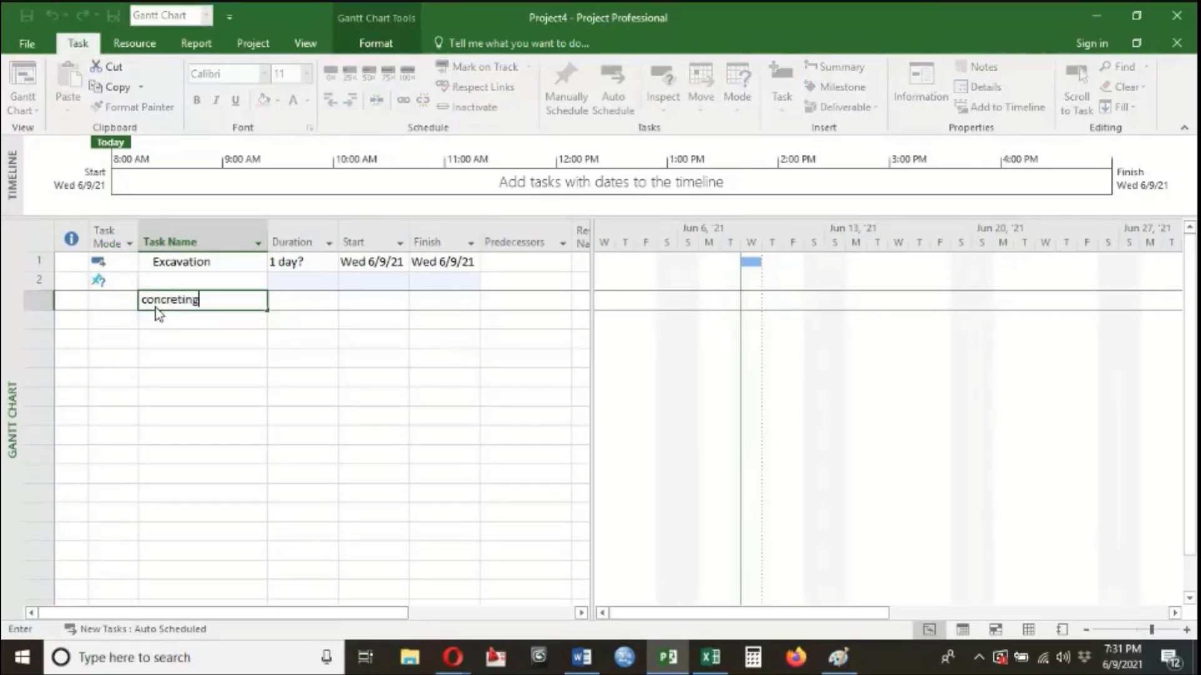
pyautogui.press('Return')
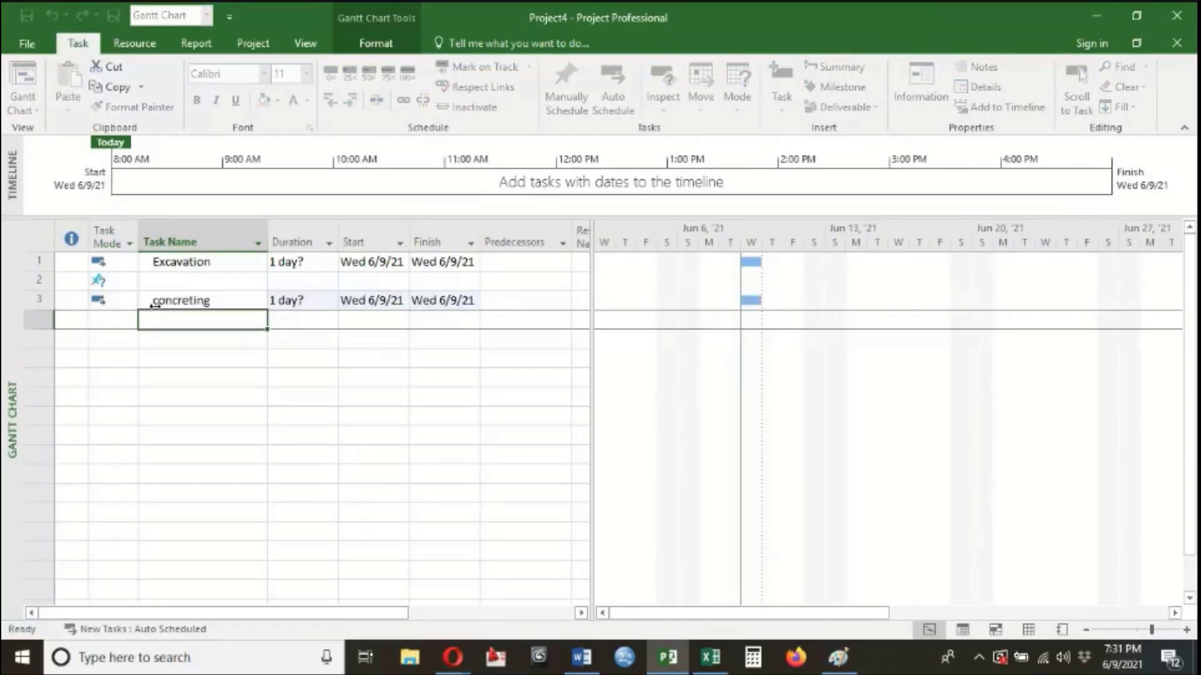
# - Check the concreting task's mode and add a task named B in the row below it
pyautogui.click(191, 306)
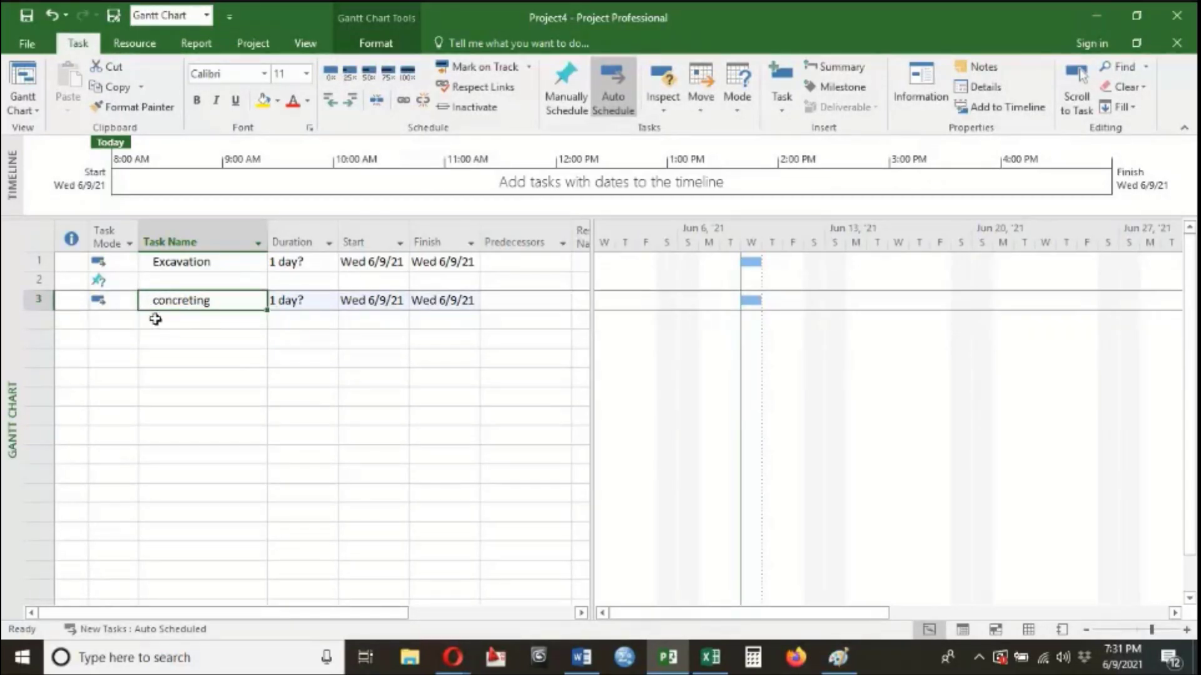
pyautogui.click(108, 304)
pyautogui.click(160, 325)
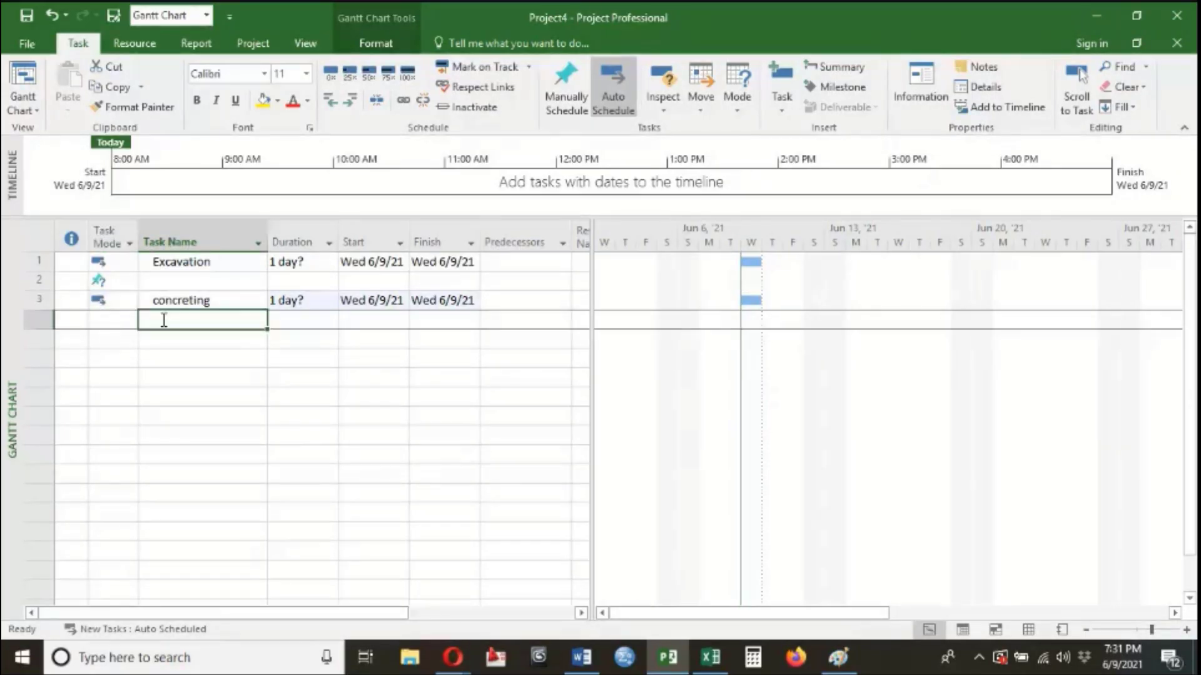
pyautogui.write('B')
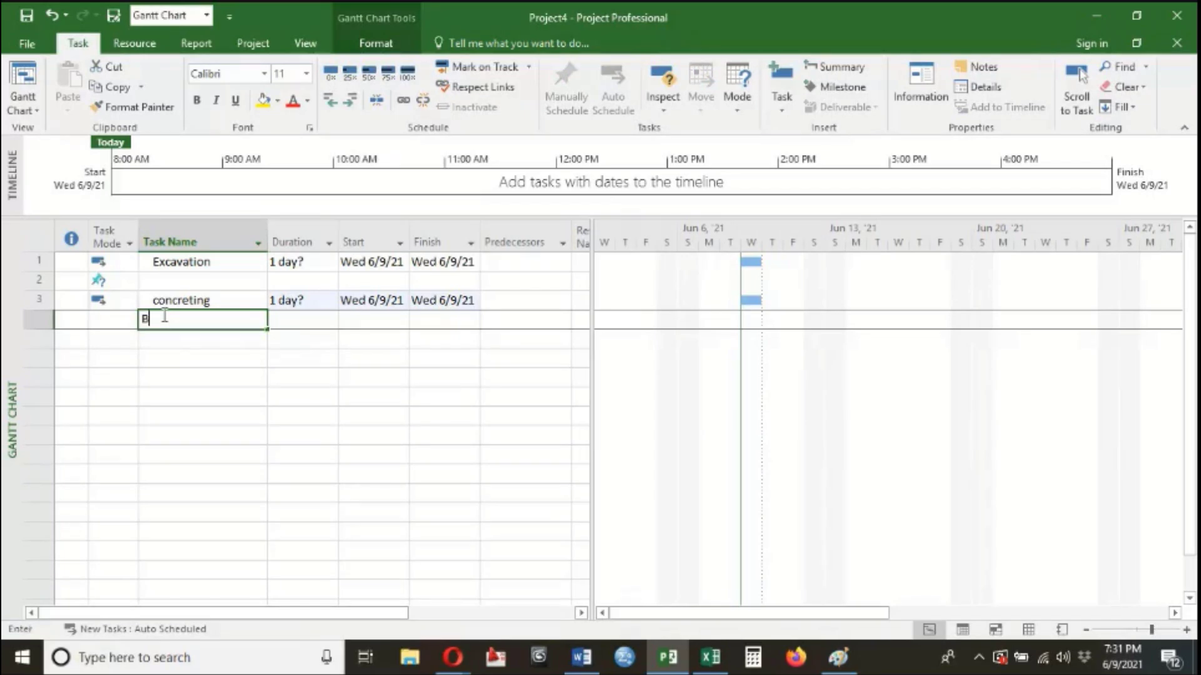
pyautogui.press('Return')
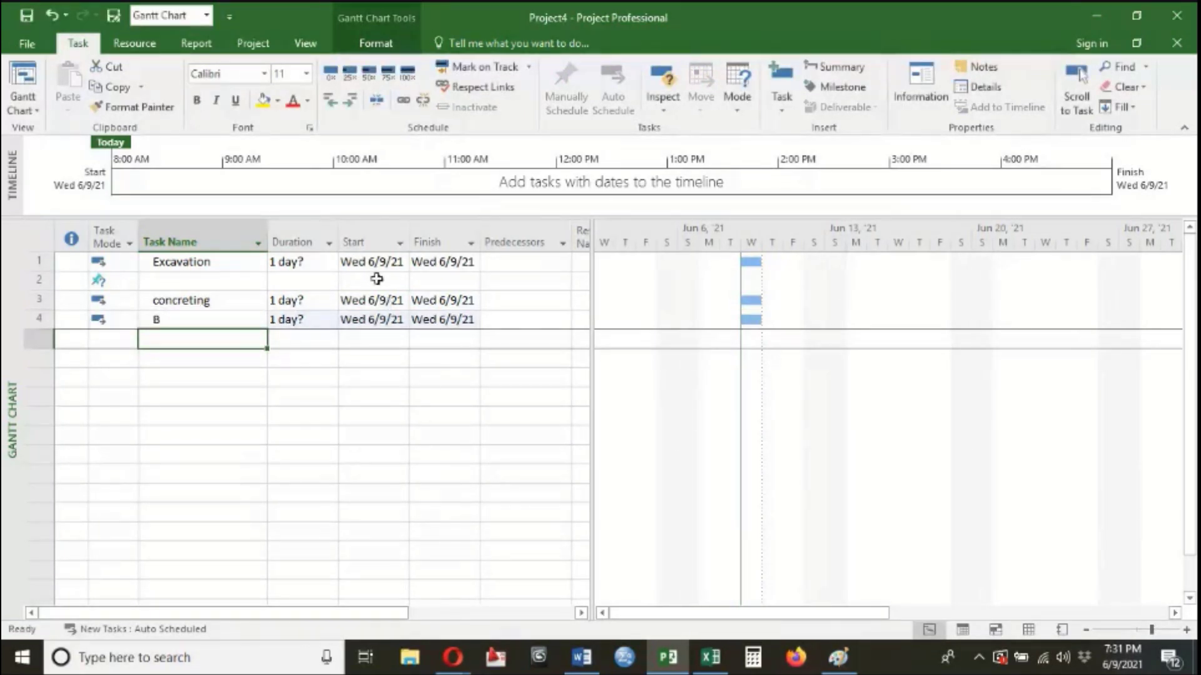
# - Review the start dates and clear the contents of all four task rows from Task Mode through Predecessors
pyautogui.click(380, 242)
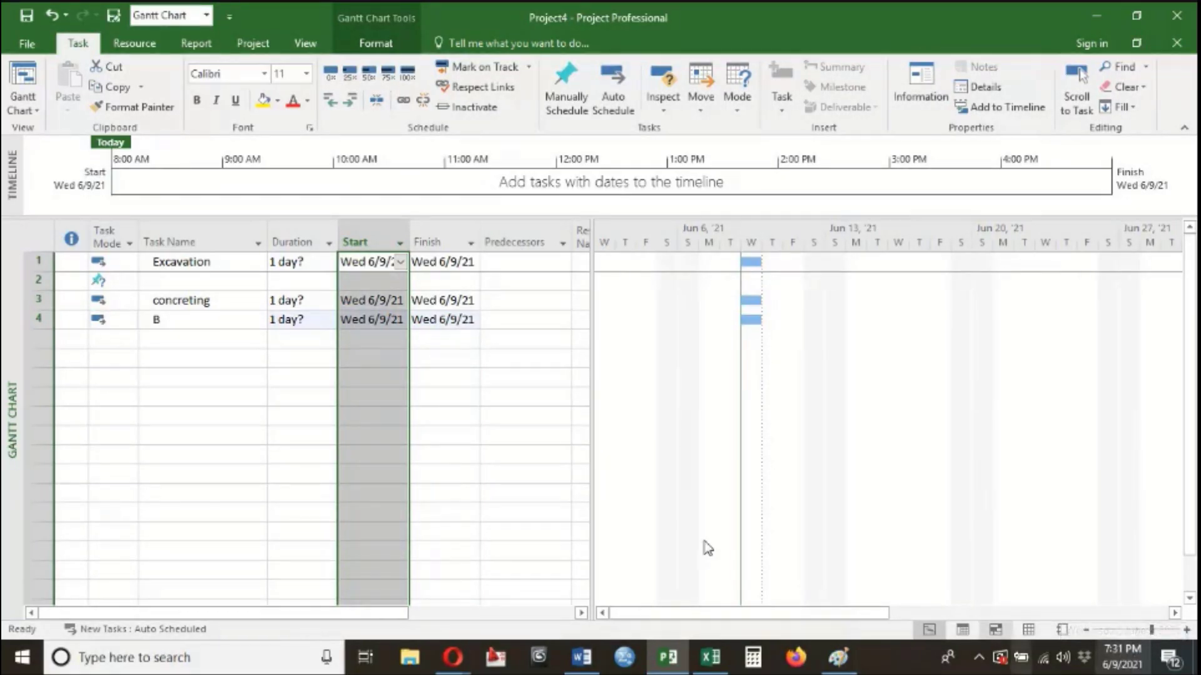
pyautogui.click(260, 343)
pyautogui.click(284, 397)
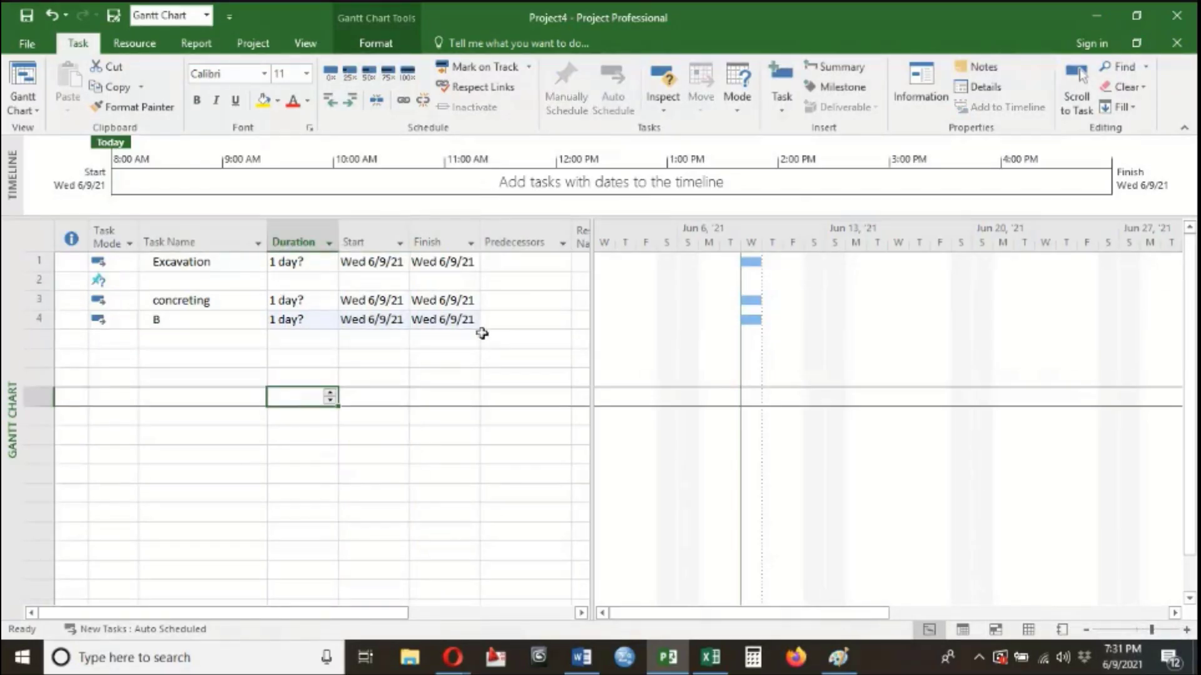
pyautogui.moveTo(496, 322); pyautogui.dragTo(106, 252)
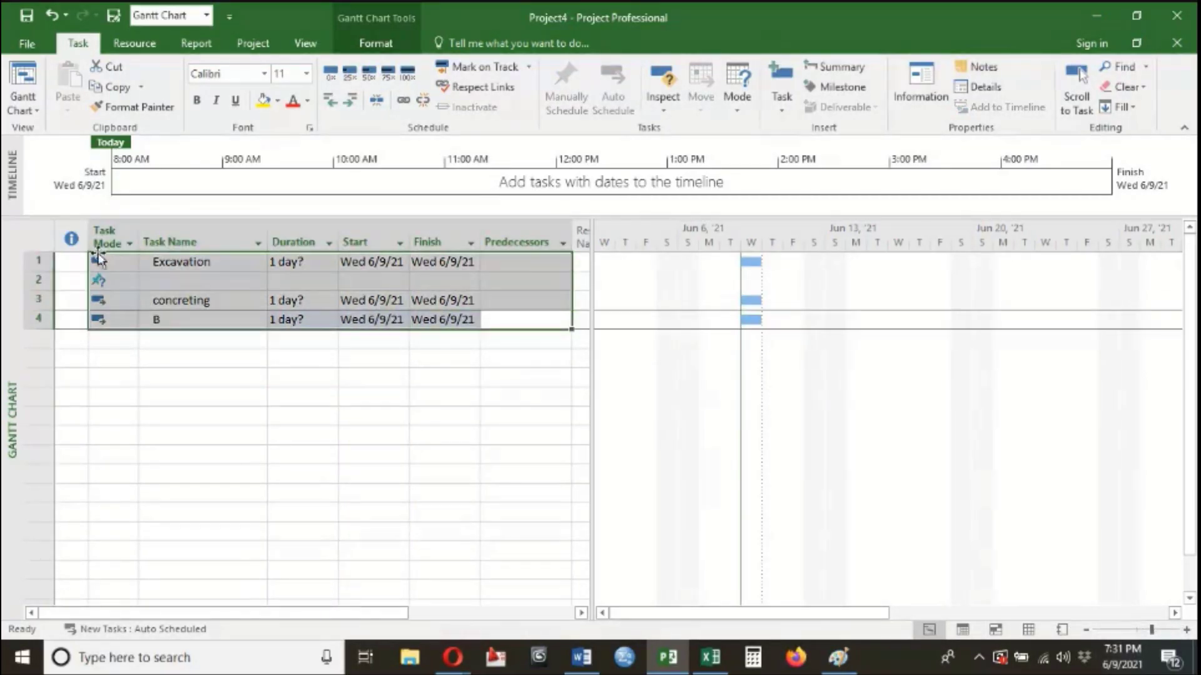
pyautogui.press('Delete')
pyautogui.click(187, 492)
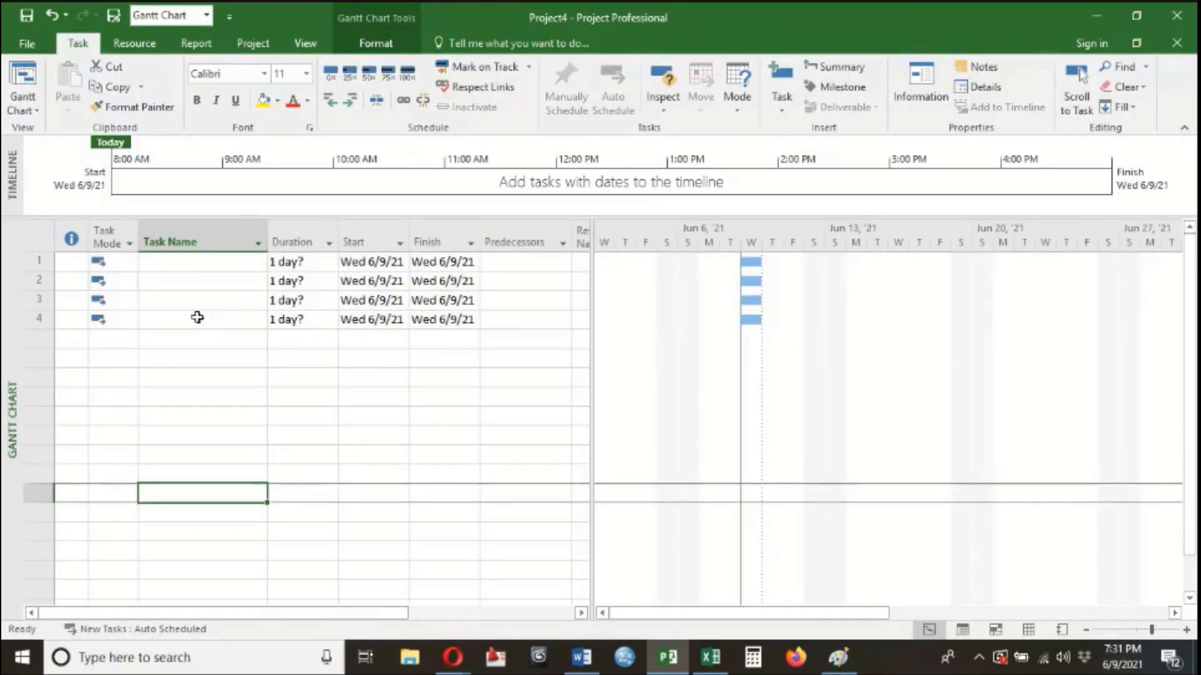
# - Name the four unnamed tasks A, B, C and D in order
pyautogui.click(195, 266)
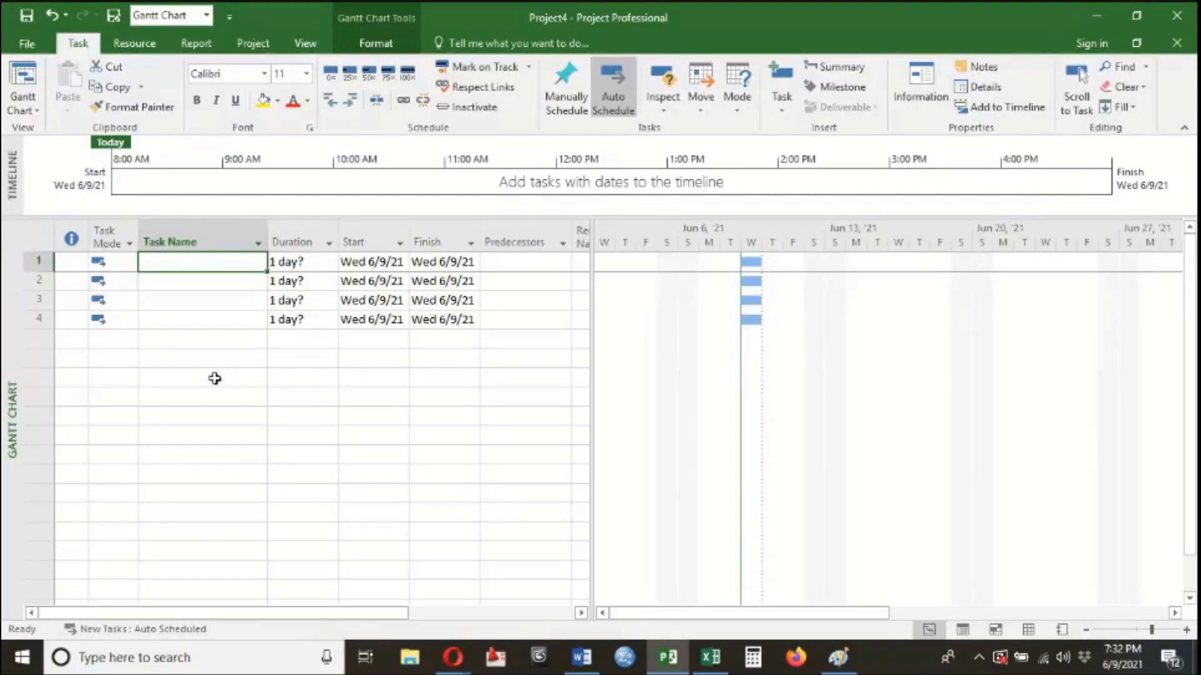
pyautogui.write('A\\B\\C')
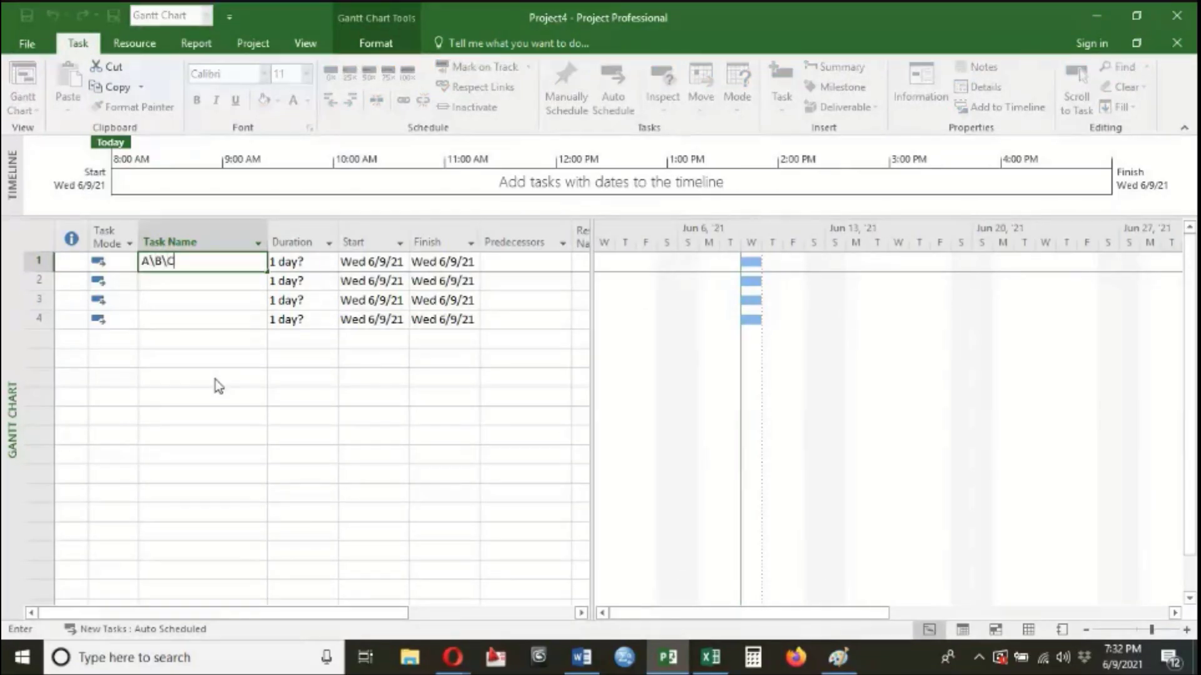
pyautogui.press('BackSpace')
pyautogui.press('BackSpace')
pyautogui.press('BackSpace')
pyautogui.press('Return')
pyautogui.write('B')
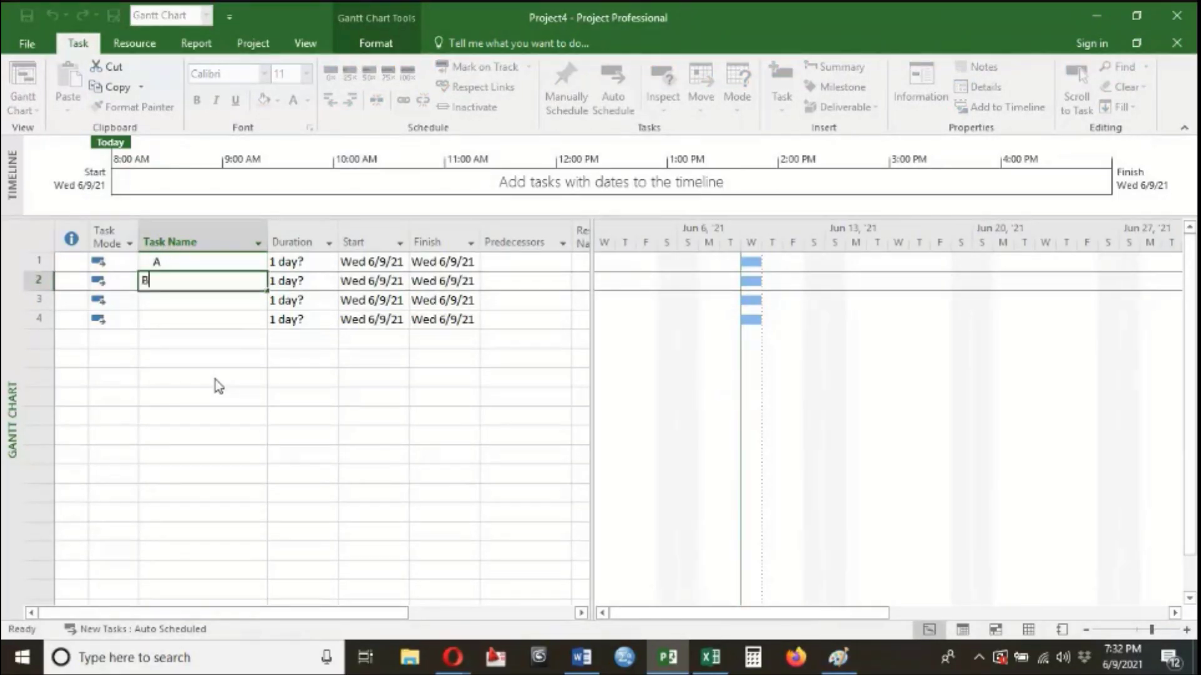
pyautogui.press('Return')
pyautogui.write('C')
pyautogui.press('Return')
pyautogui.write('D')
pyautogui.press('Return')
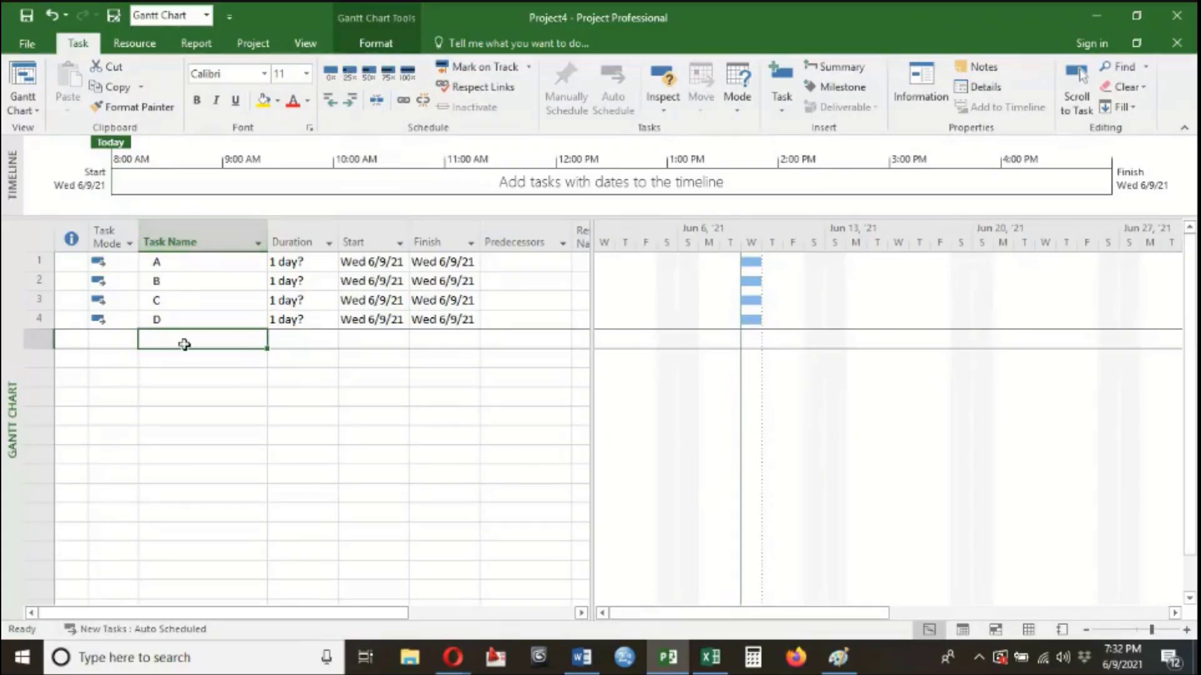
# - Go through the names of tasks A to D in the task list
pyautogui.click(155, 263)
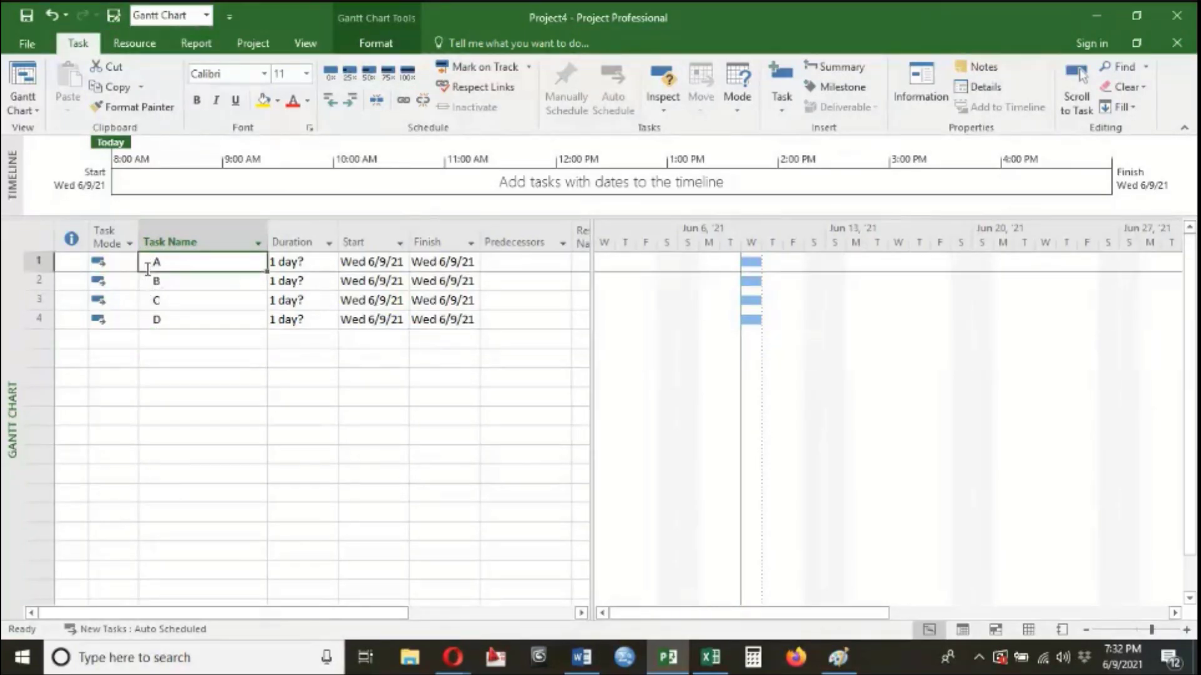
pyautogui.click(158, 284)
pyautogui.click(167, 338)
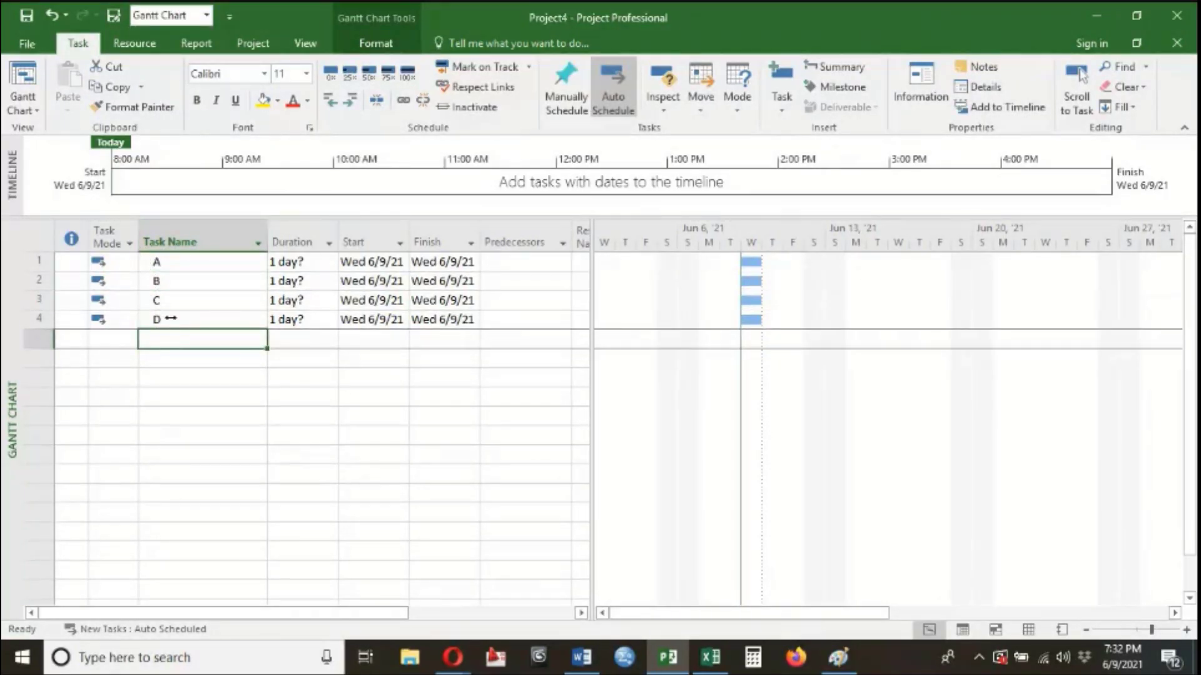
pyautogui.click(170, 319)
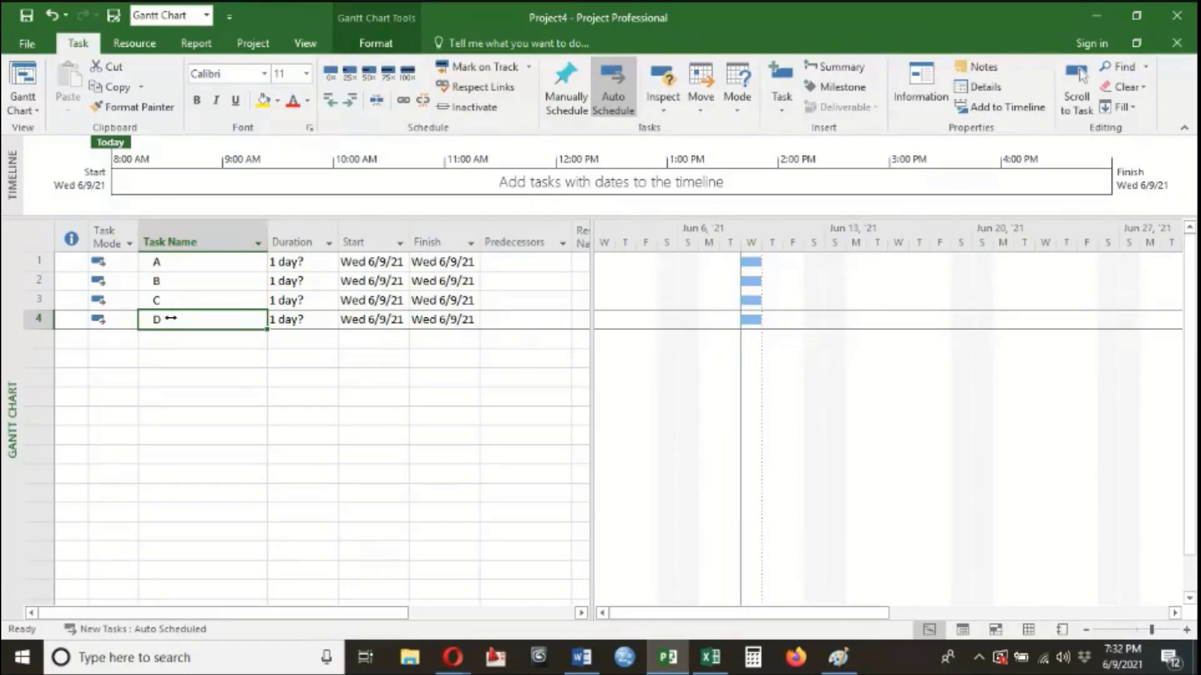
pyautogui.click(178, 266)
pyautogui.click(180, 282)
pyautogui.click(190, 305)
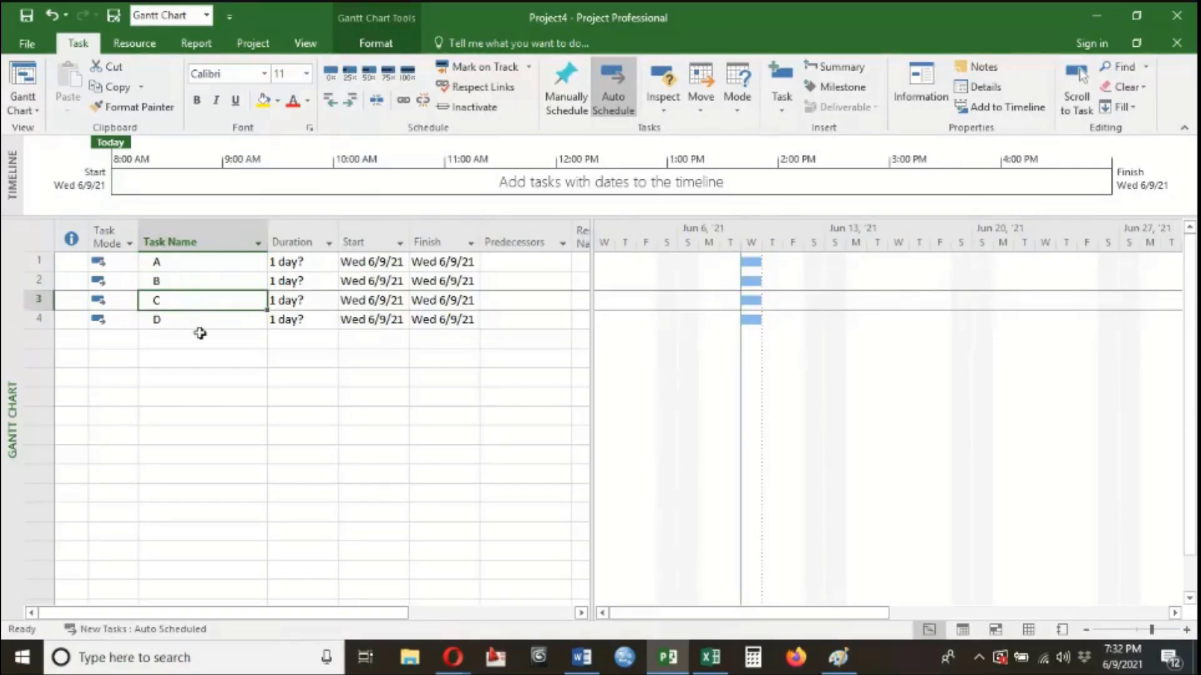
pyautogui.click(200, 334)
pyautogui.click(202, 319)
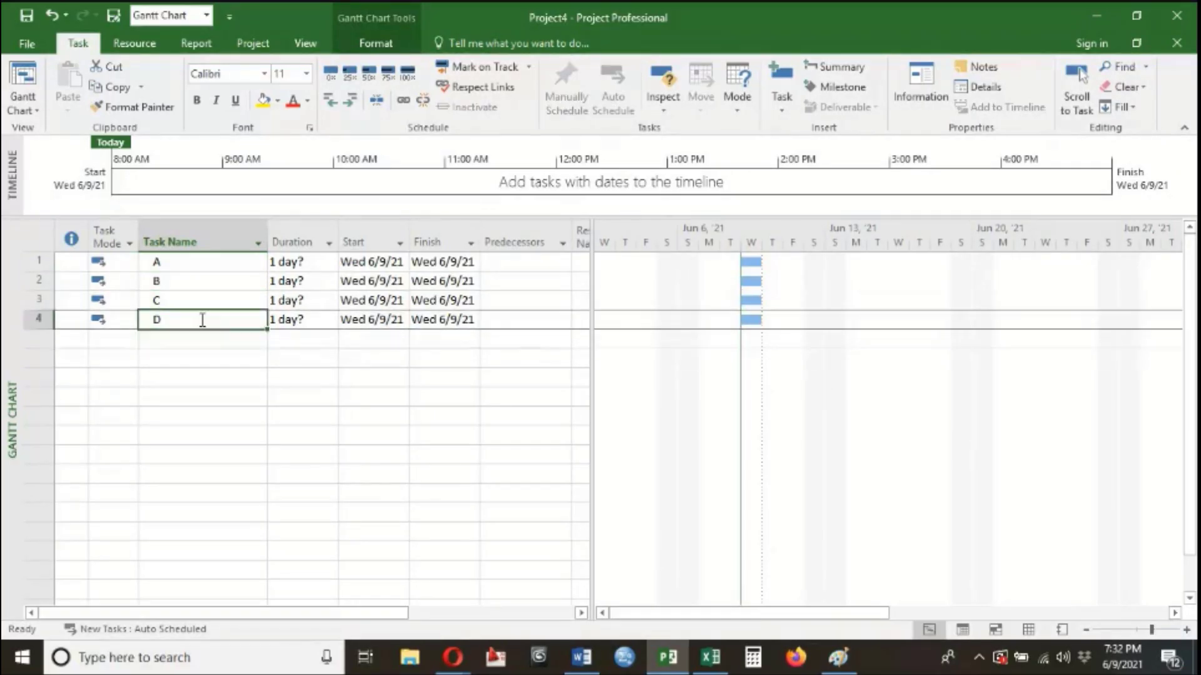
# - Set the durations of tasks A, B, C and D to 2, 3, 4 and 4 days respectively
pyautogui.click(301, 263)
pyautogui.write('2')
pyautogui.press('Return')
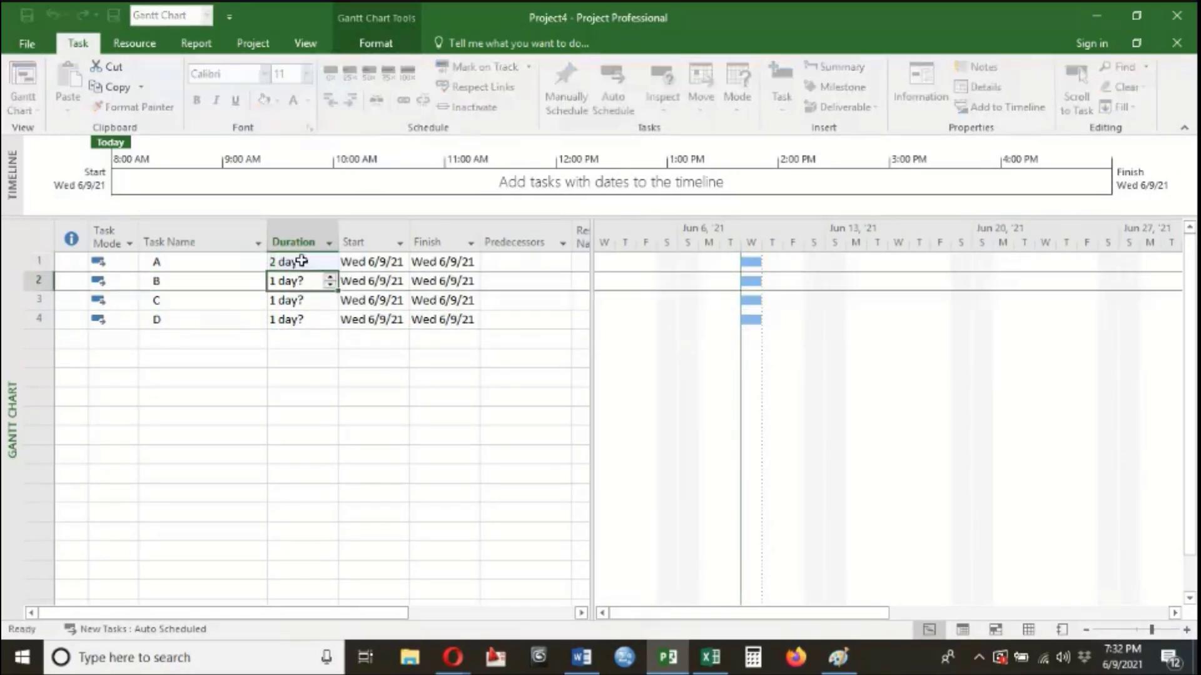
pyautogui.write('3')
pyautogui.press('Return')
pyautogui.write('4')
pyautogui.press('Return')
pyautogui.write('4')
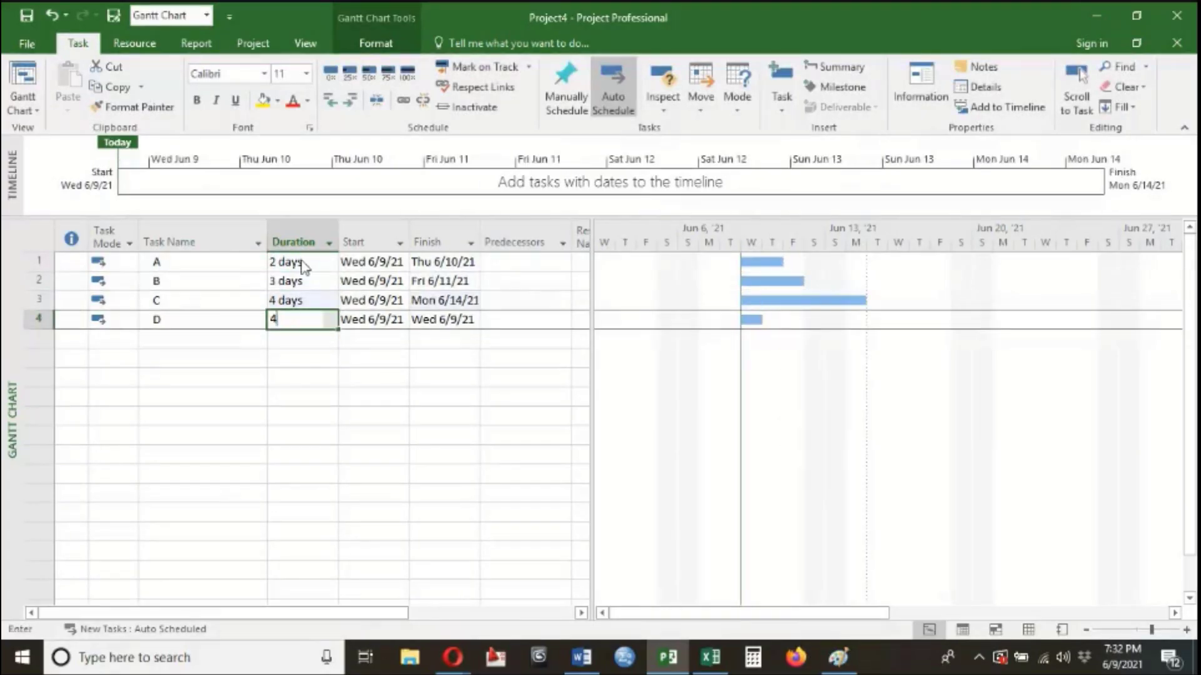
pyautogui.press('Return')
# - Change task D's duration to 3 days
pyautogui.press('Up')
pyautogui.write('3')
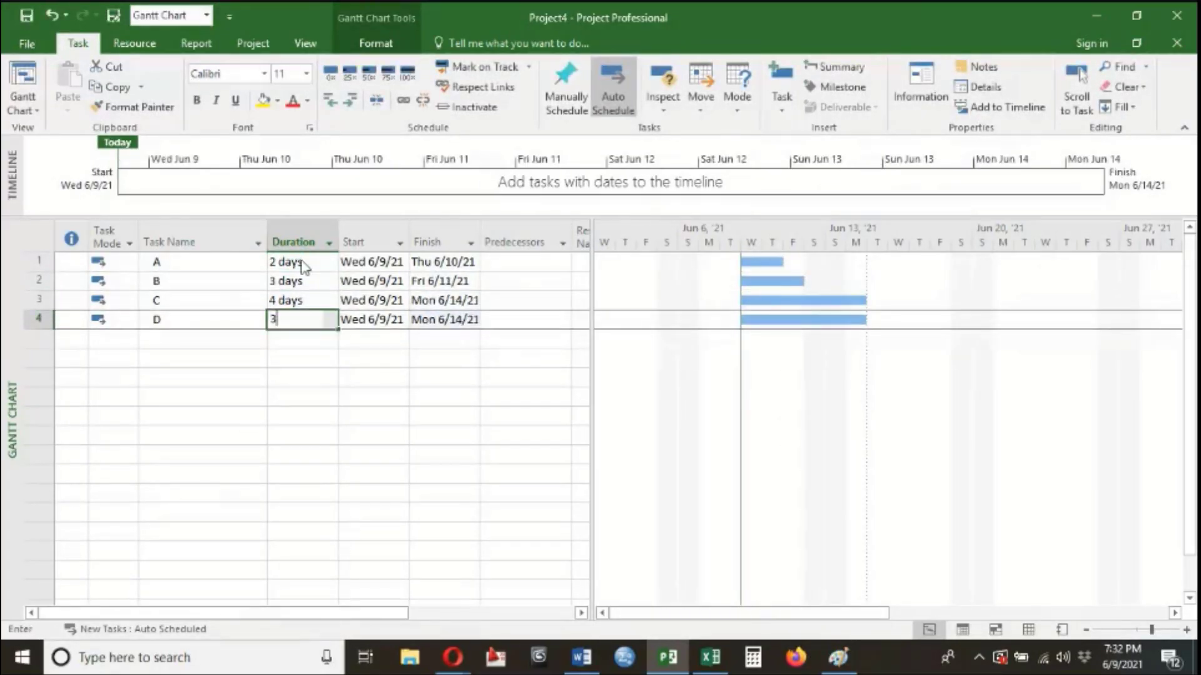
pyautogui.press('Return')
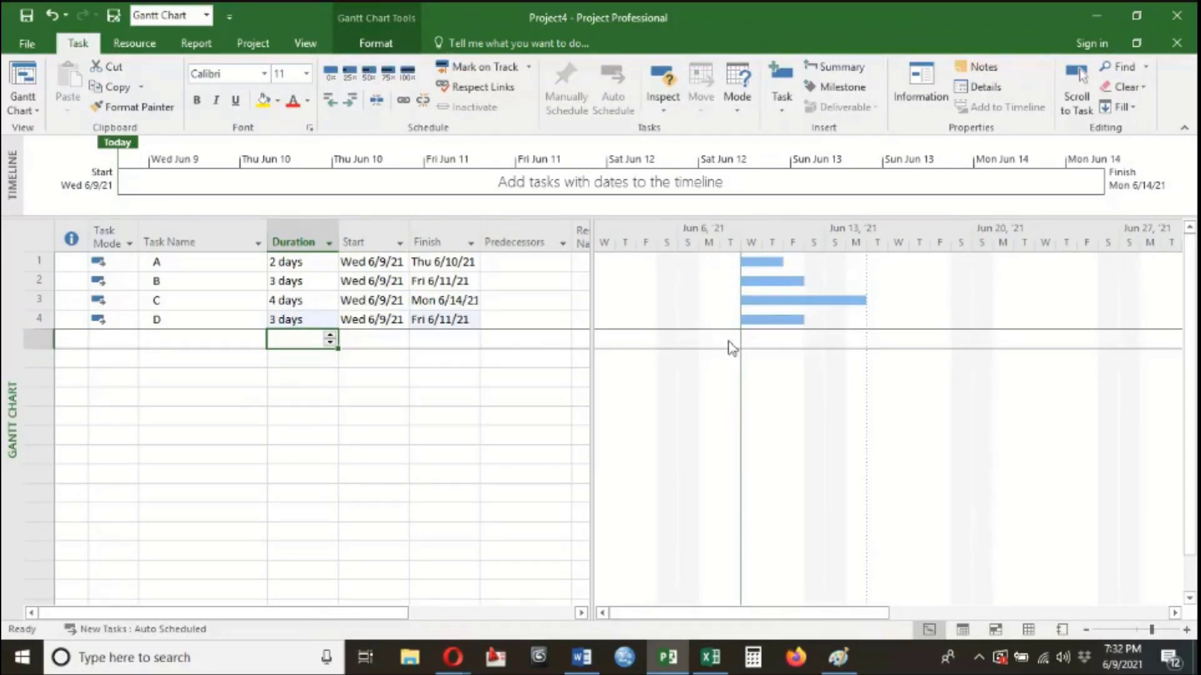
# - Go through the Gantt bars of tasks A to D to compare their starts and lengths
pyautogui.click(768, 263)
pyautogui.click(771, 281)
pyautogui.click(780, 300)
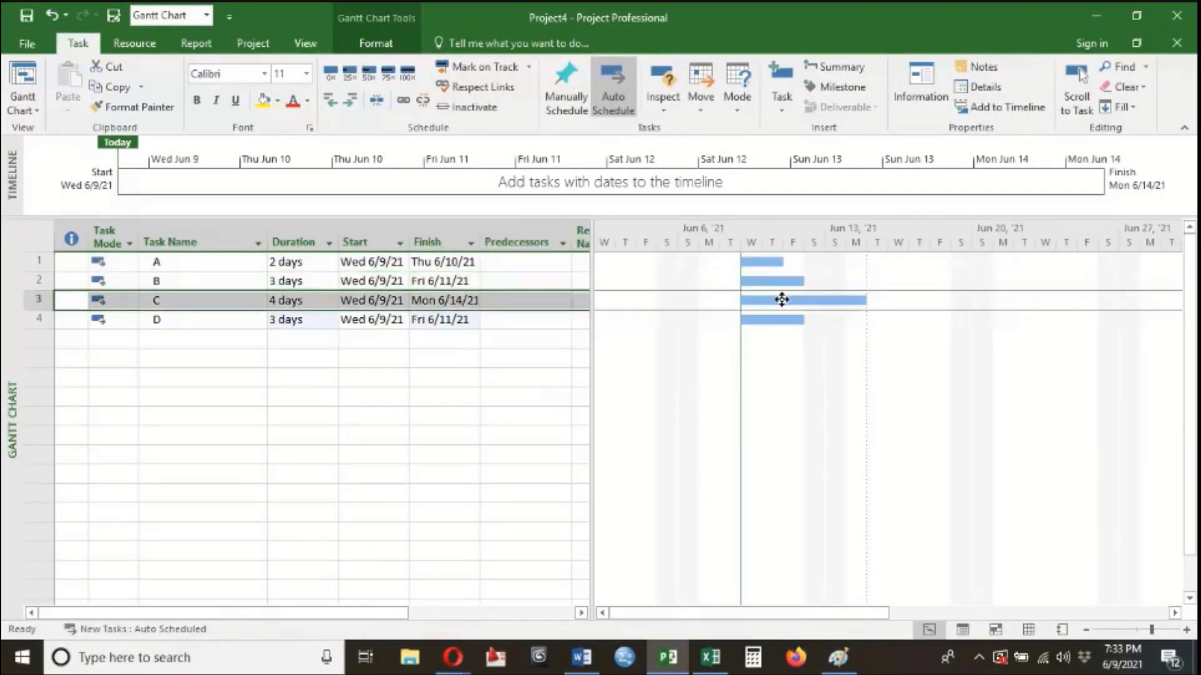
pyautogui.click(784, 320)
pyautogui.click(781, 298)
pyautogui.click(766, 278)
pyautogui.click(764, 262)
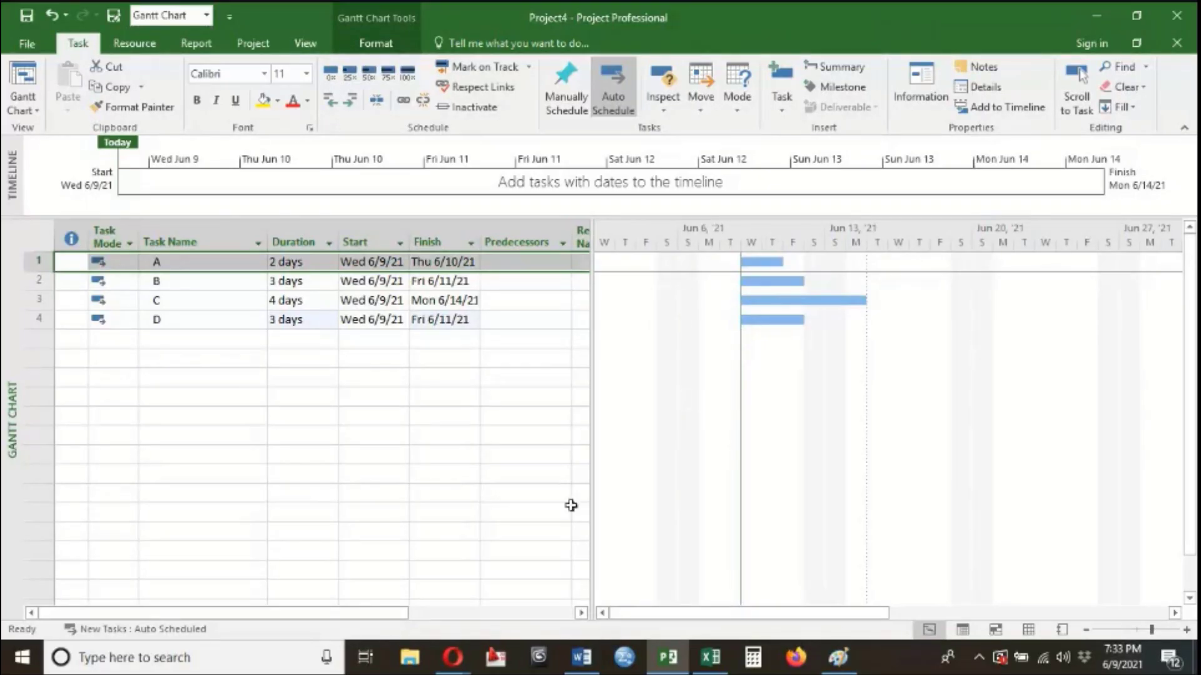
pyautogui.moveTo(463, 653)
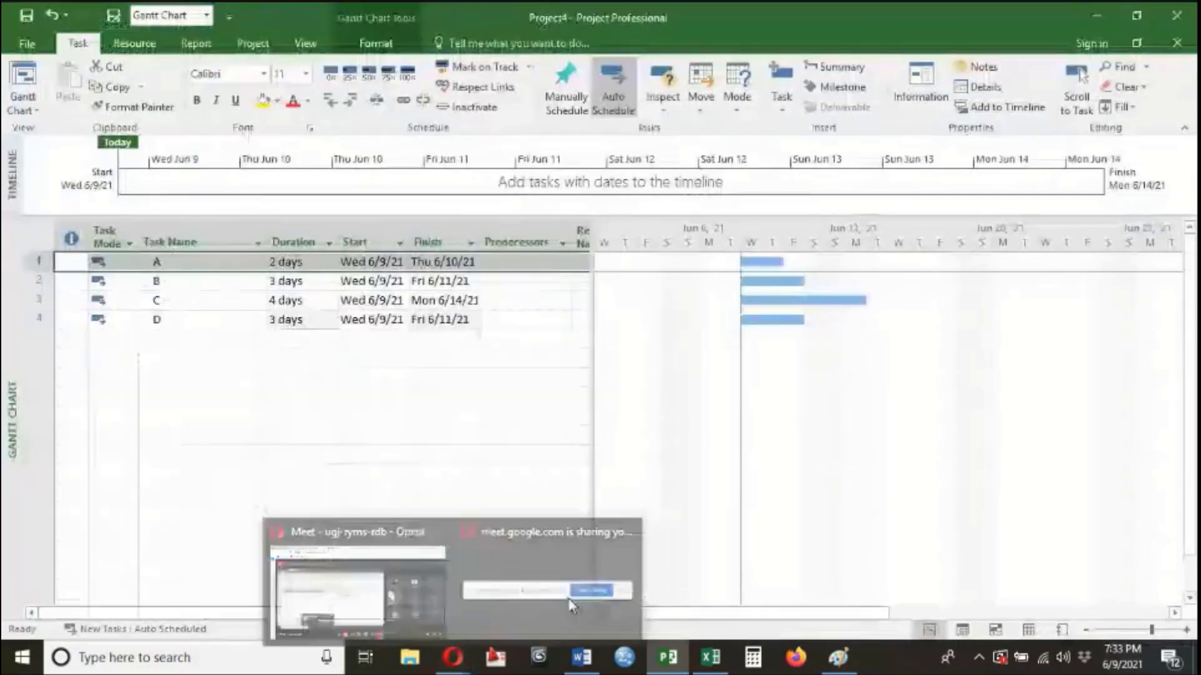
pyautogui.click(666, 663)
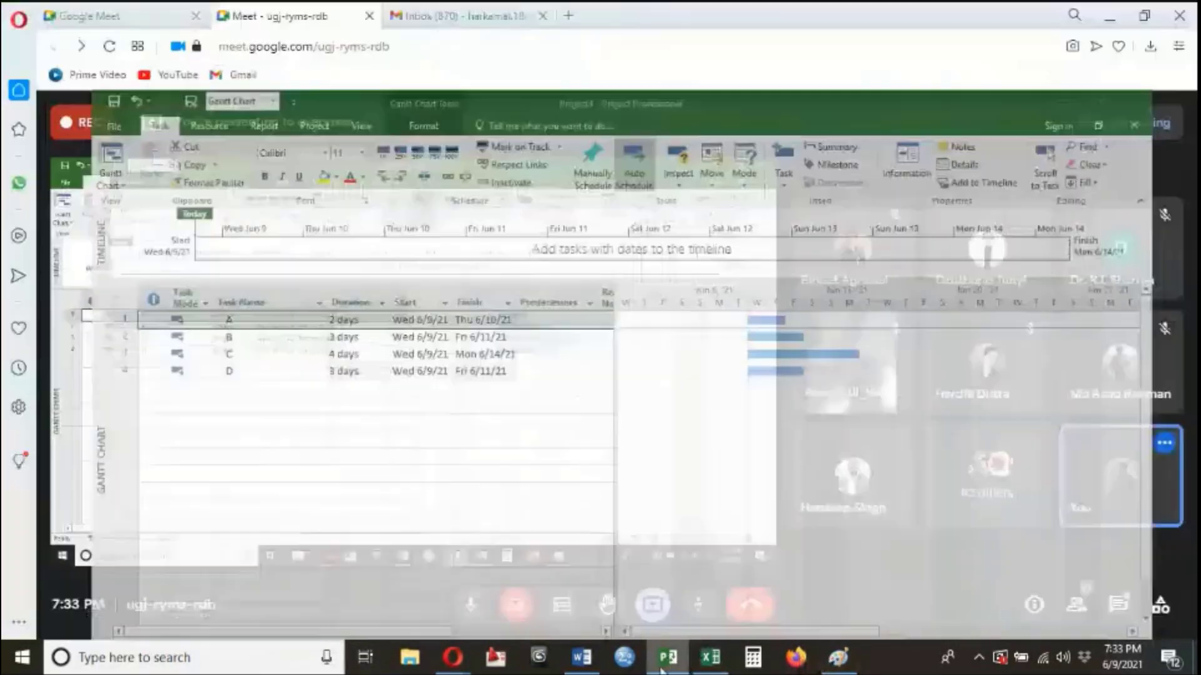
pyautogui.click(667, 658)
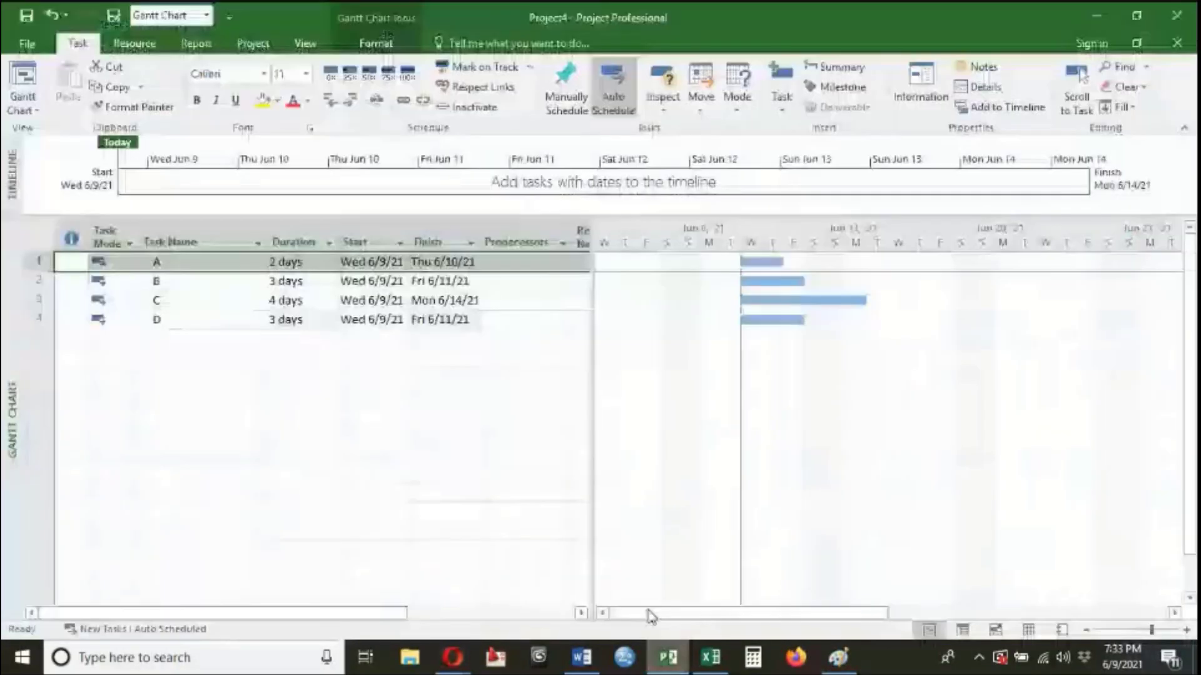
# - Examine the empty Predecessors column and the row of task B in the task table
pyautogui.click(460, 282)
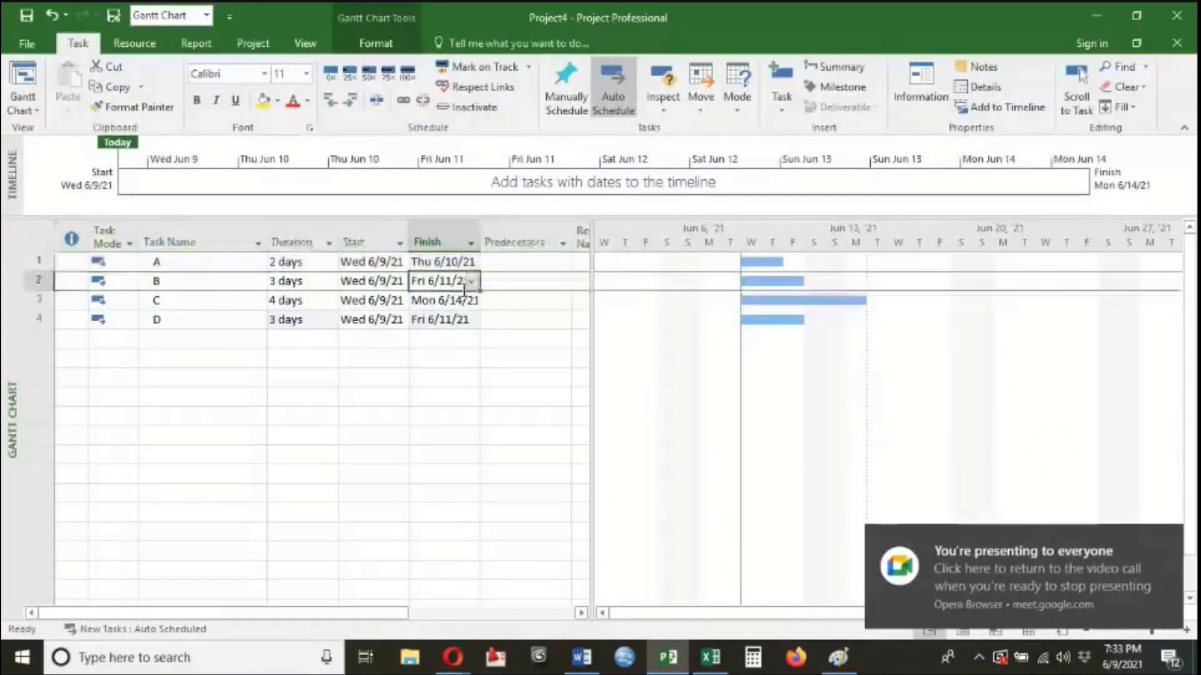
pyautogui.click(523, 287)
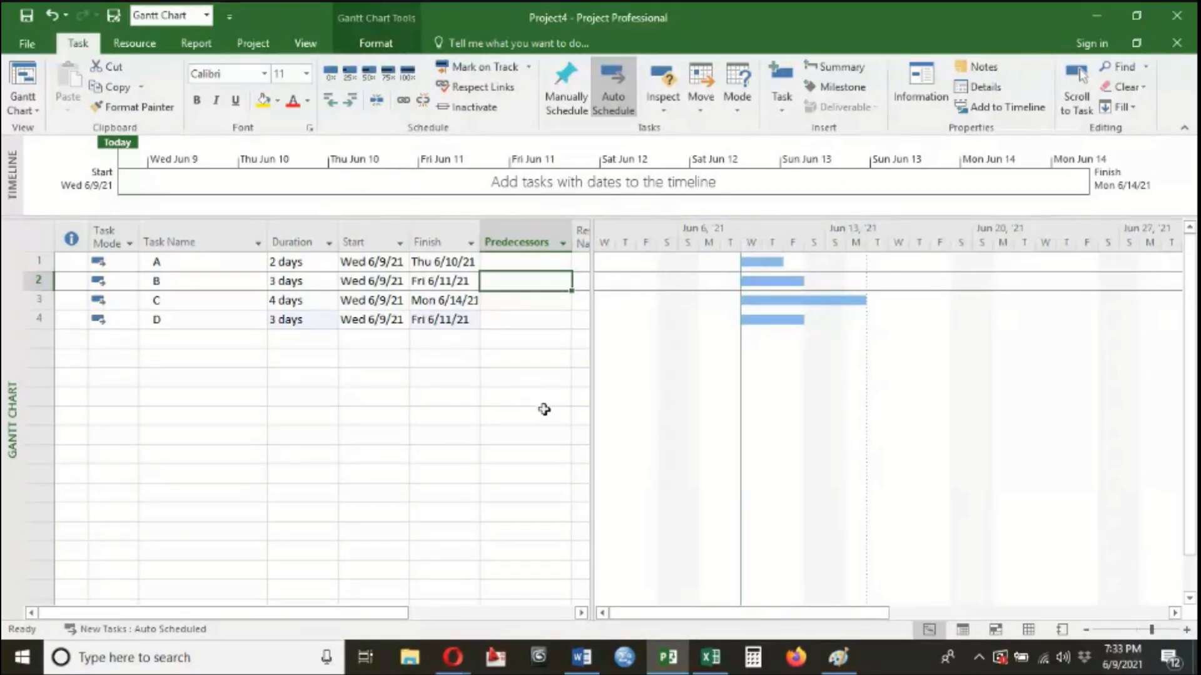
pyautogui.click(512, 300)
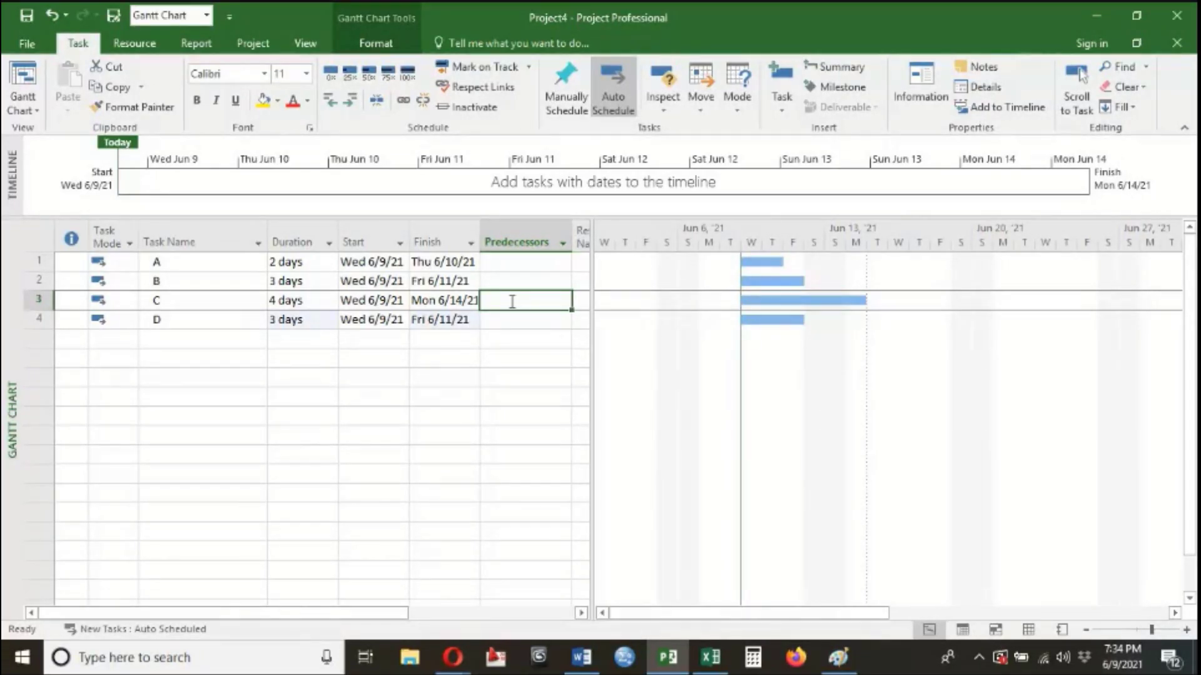
pyautogui.click(520, 242)
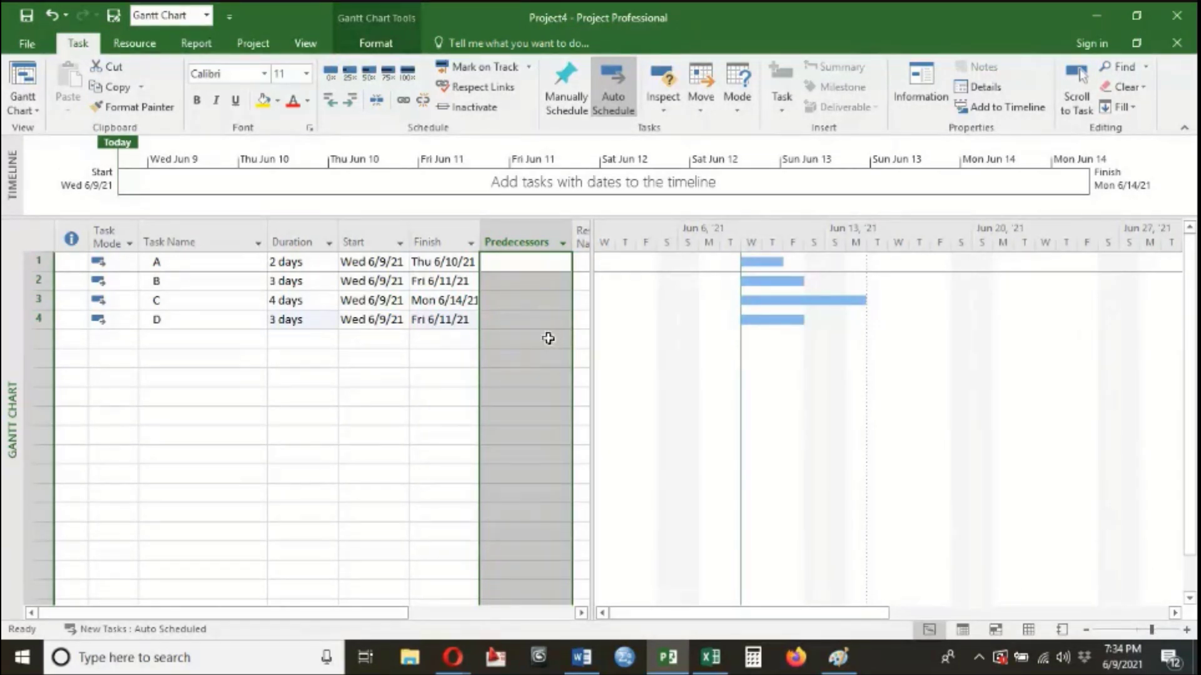
pyautogui.click(516, 286)
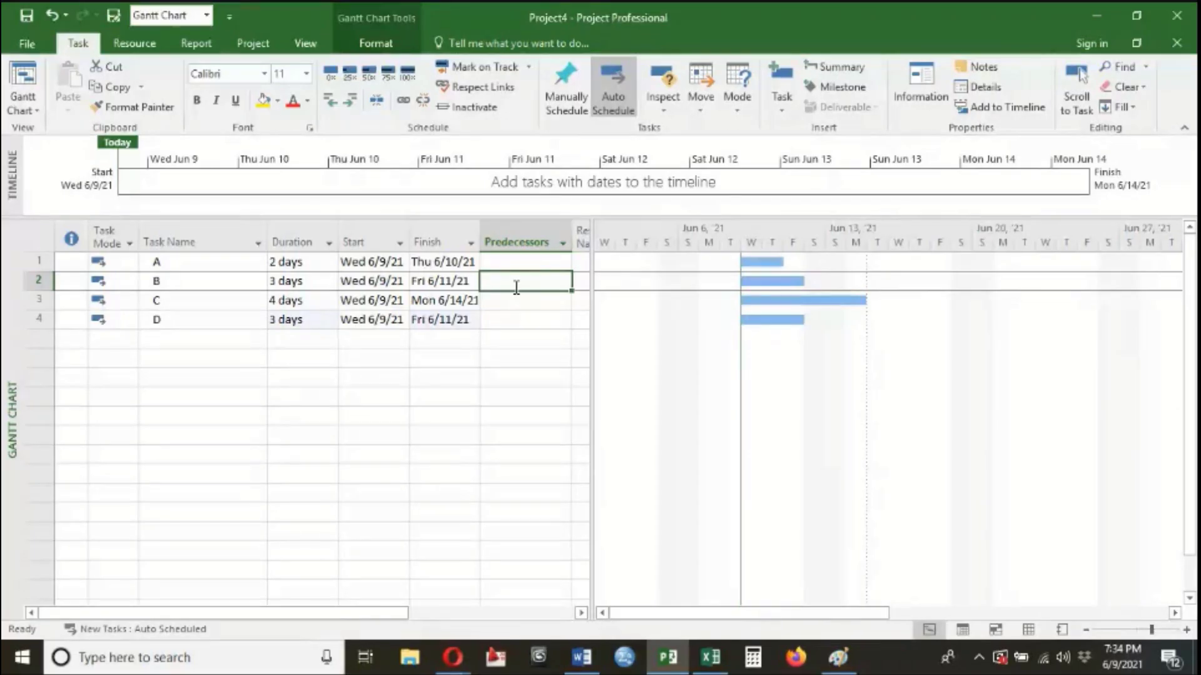
pyautogui.click(34, 281)
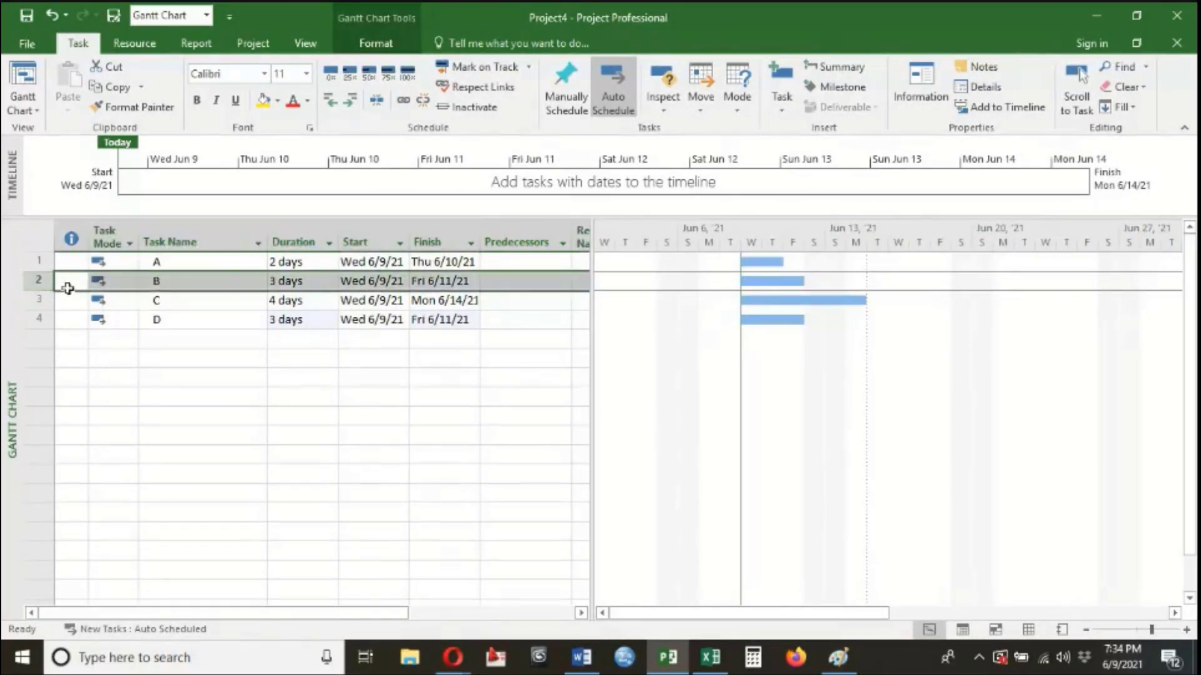
pyautogui.click(500, 281)
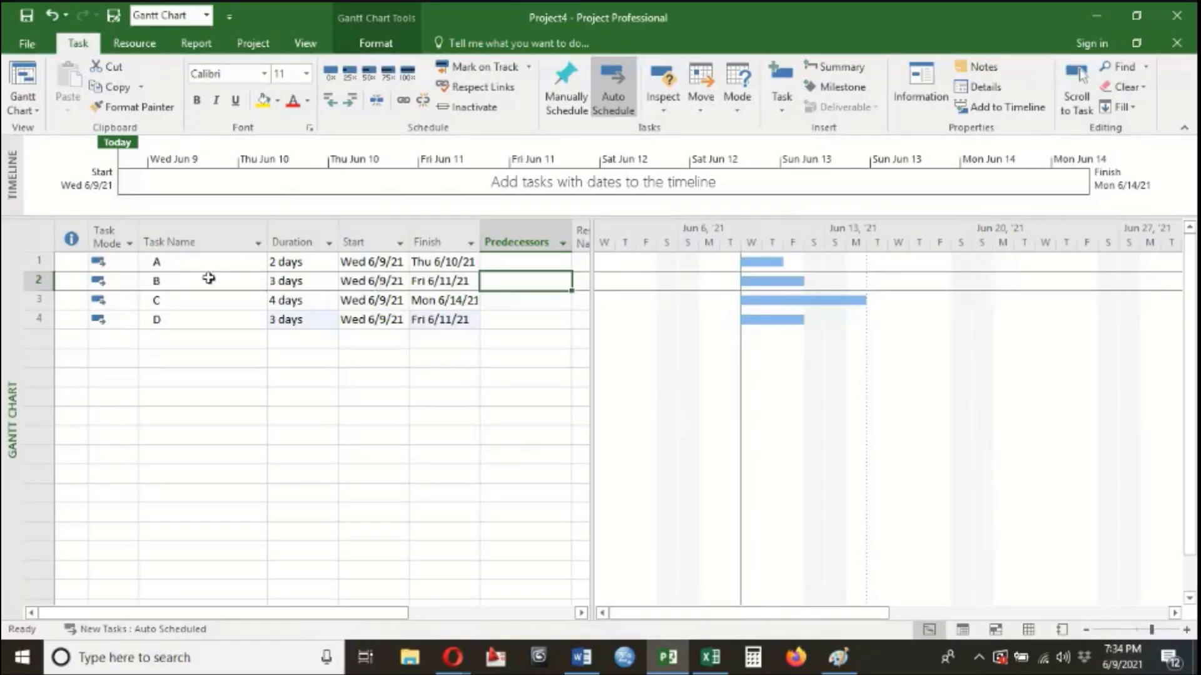
pyautogui.click(153, 280)
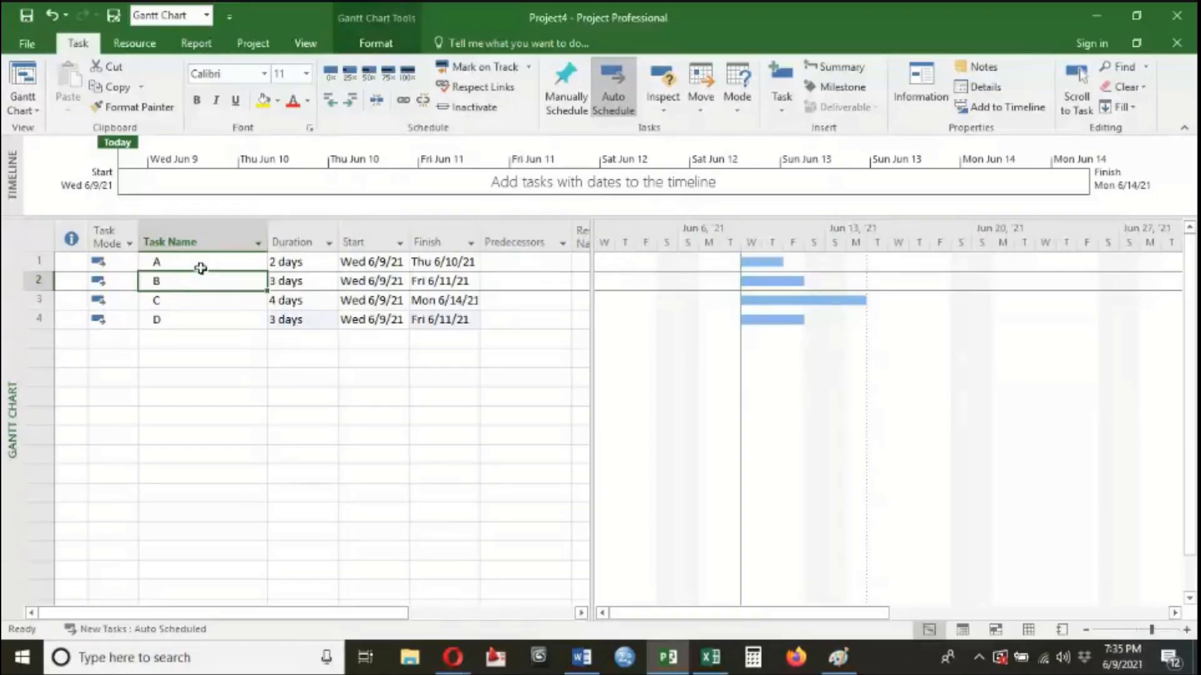
# - Switch to Paint and draw three circles, each about 92 px in diameter, spaced out in a horizontal row
pyautogui.click(841, 658)
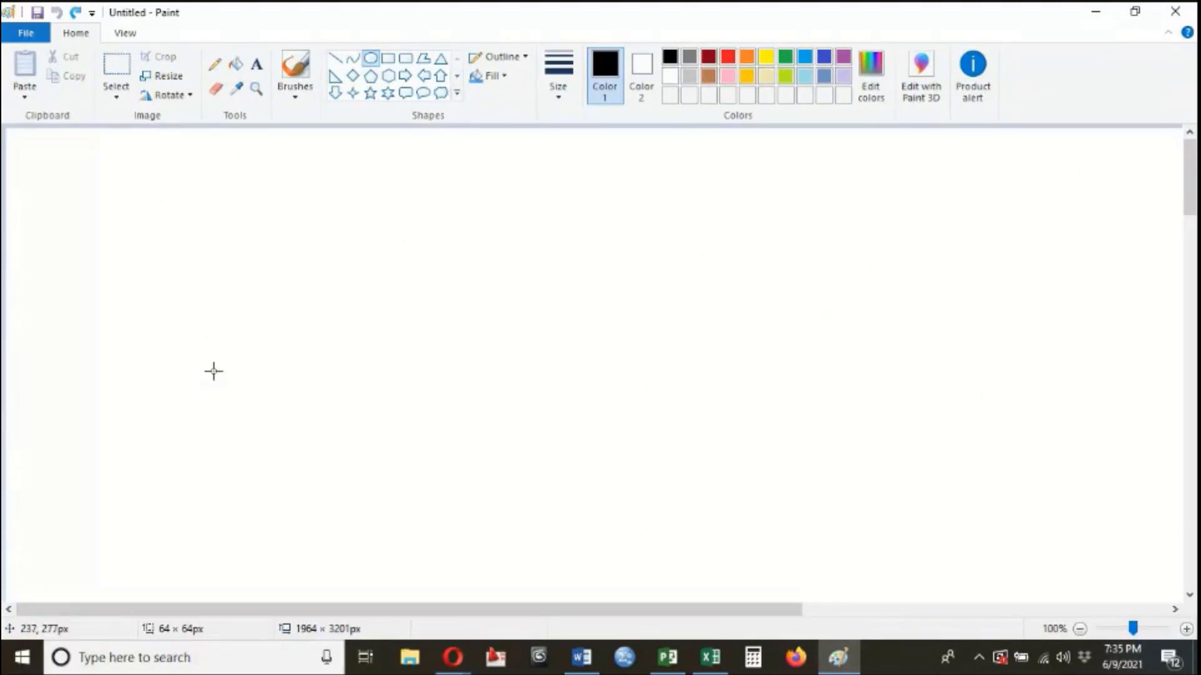
pyautogui.moveTo(212, 371); pyautogui.dragTo(292, 471)
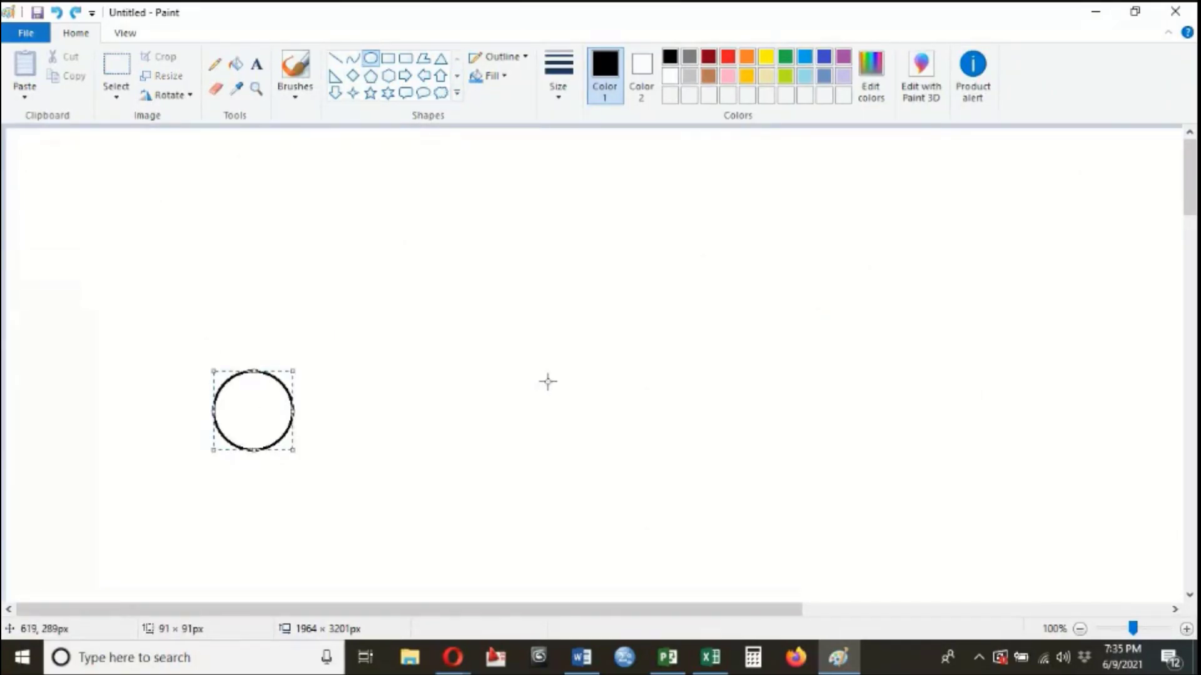
pyautogui.moveTo(537, 378); pyautogui.dragTo(616, 461)
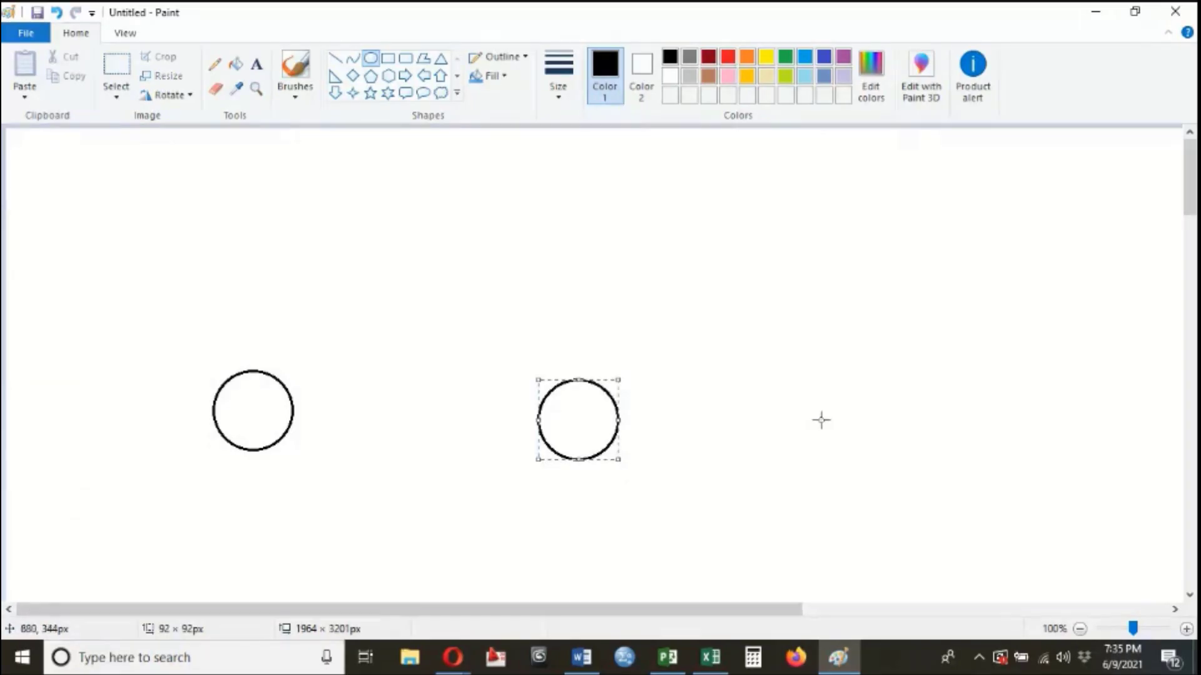
pyautogui.moveTo(868, 377); pyautogui.dragTo(950, 460)
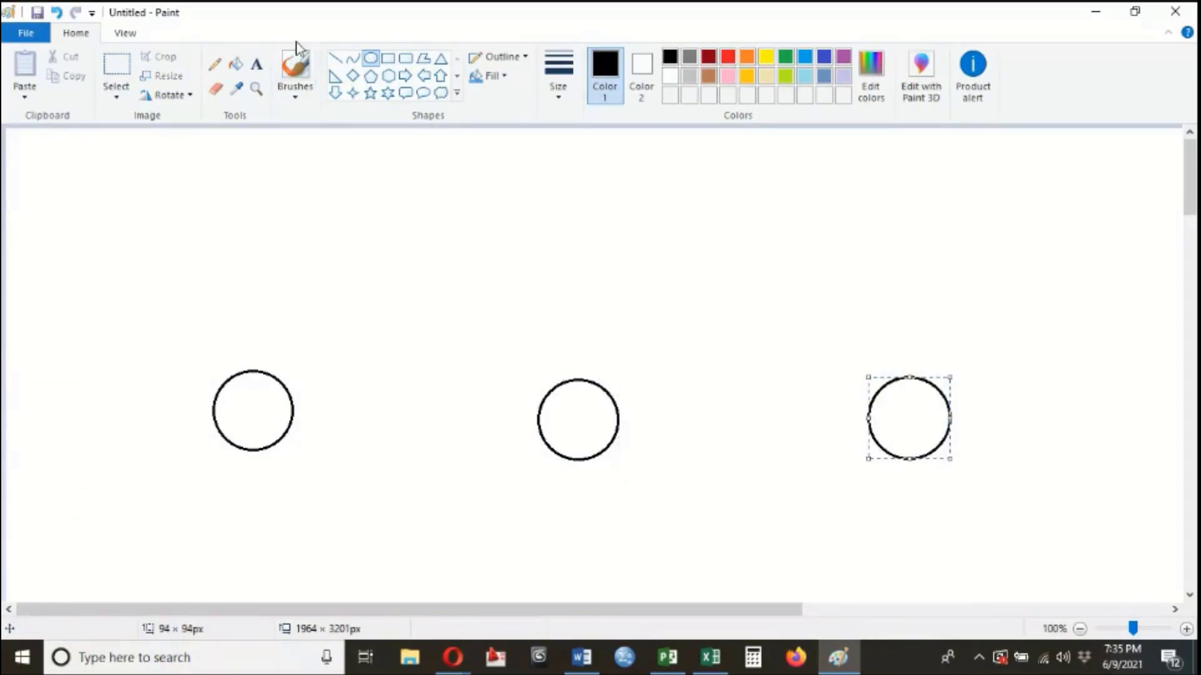
# - Connect the three circles with two line arrows, from the first to the second and the second to the third
pyautogui.click(335, 60)
pyautogui.moveTo(291, 415)
pyautogui.mouseDown()
pyautogui.moveTo(493, 414)
pyautogui.moveTo(538, 428)
pyautogui.mouseUp()
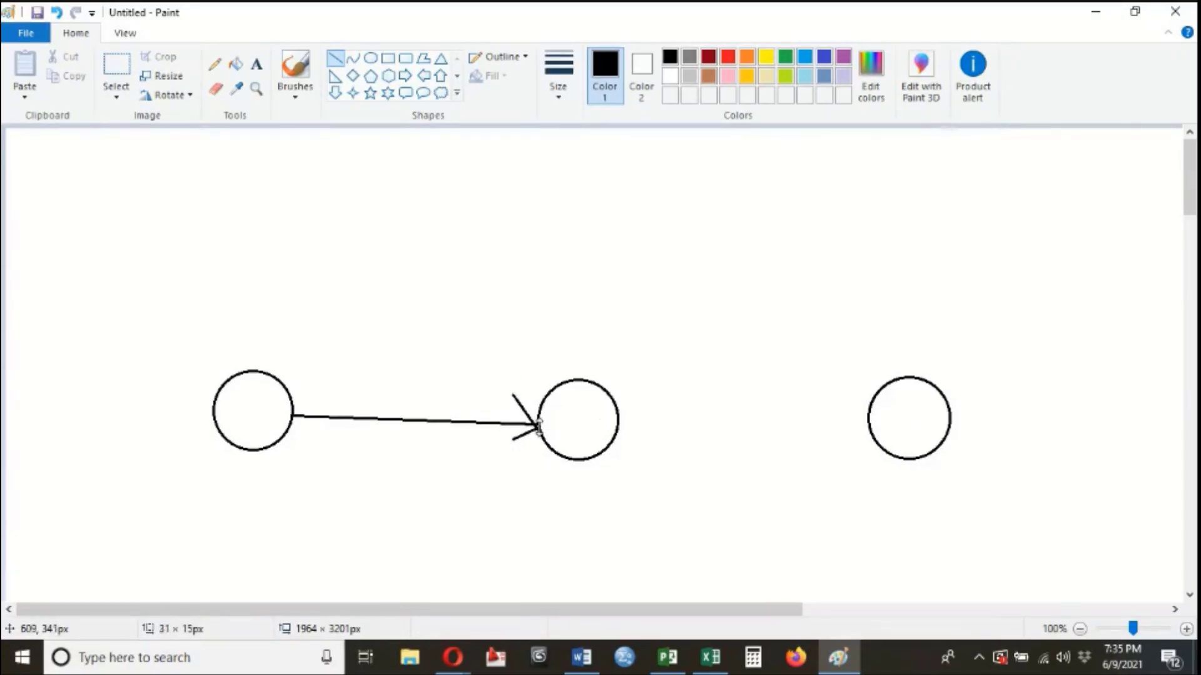
pyautogui.moveTo(621, 422); pyautogui.dragTo(866, 412)
pyautogui.moveTo(820, 447); pyautogui.dragTo(866, 414)
# - Label the first arrow A and the second arrow B with text placed above them
pyautogui.click(256, 64)
pyautogui.moveTo(333, 340); pyautogui.dragTo(408, 409)
pyautogui.write('A')
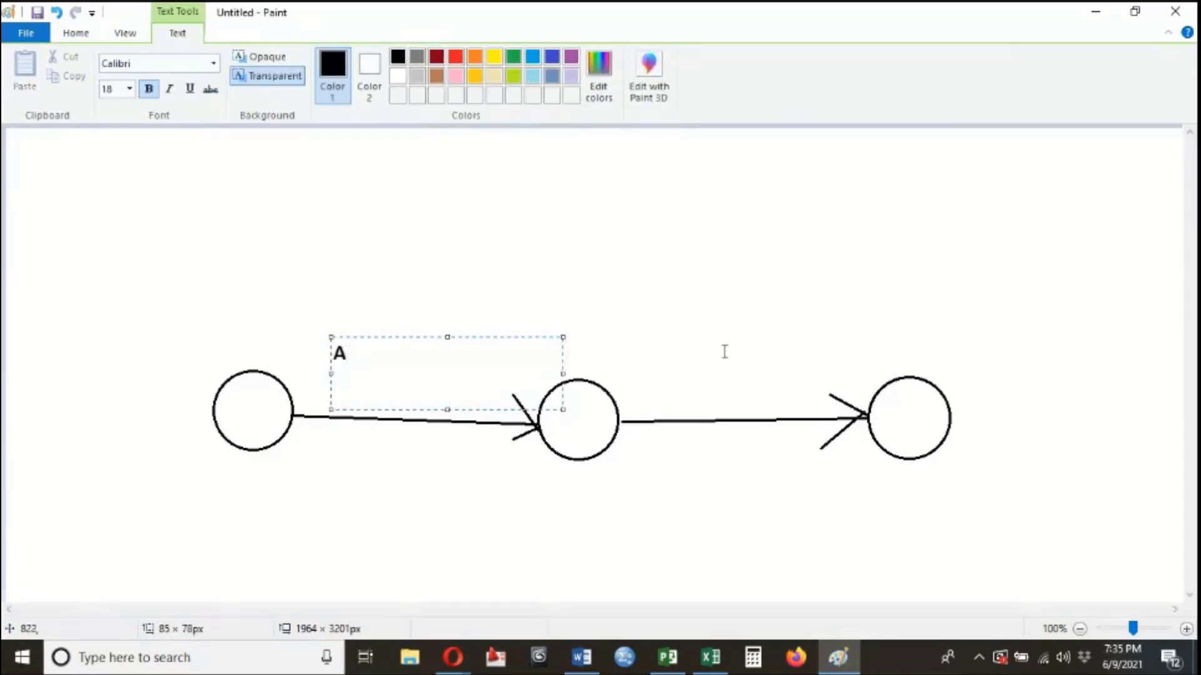
pyautogui.moveTo(681, 365); pyautogui.dragTo(763, 434)
pyautogui.write('B')
pyautogui.click(763, 276)
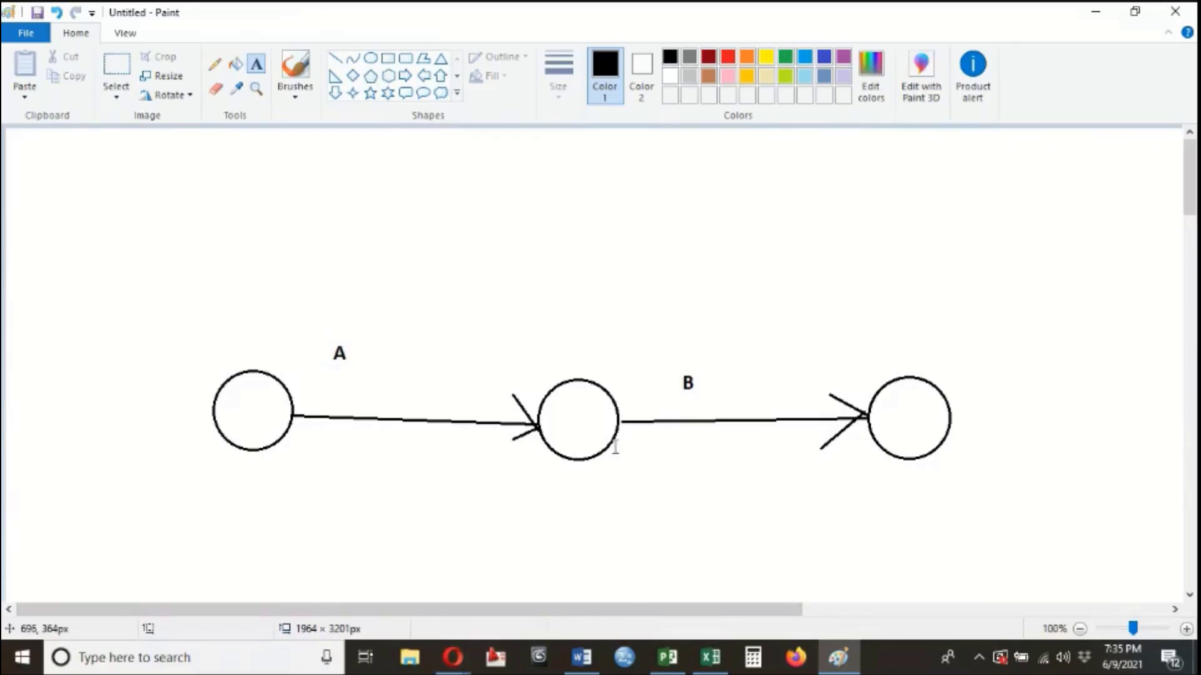
# - Switch back to Microsoft Project and set the predecessor of task B to 1
pyautogui.click(664, 670)
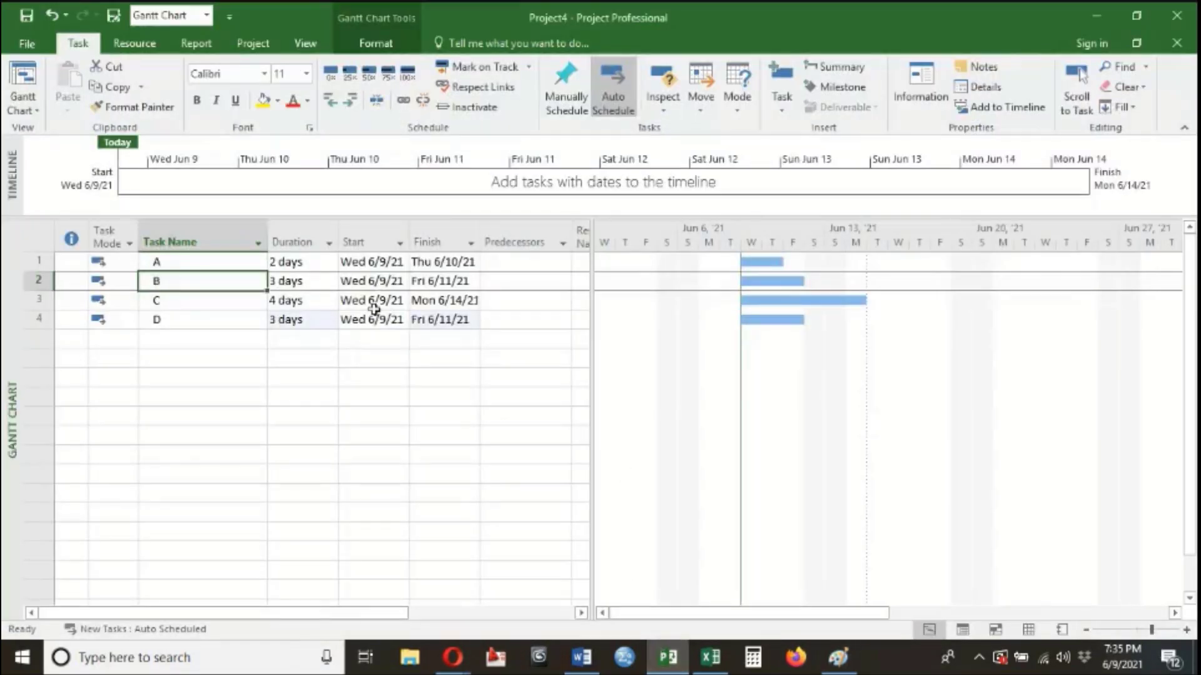
pyautogui.click(388, 355)
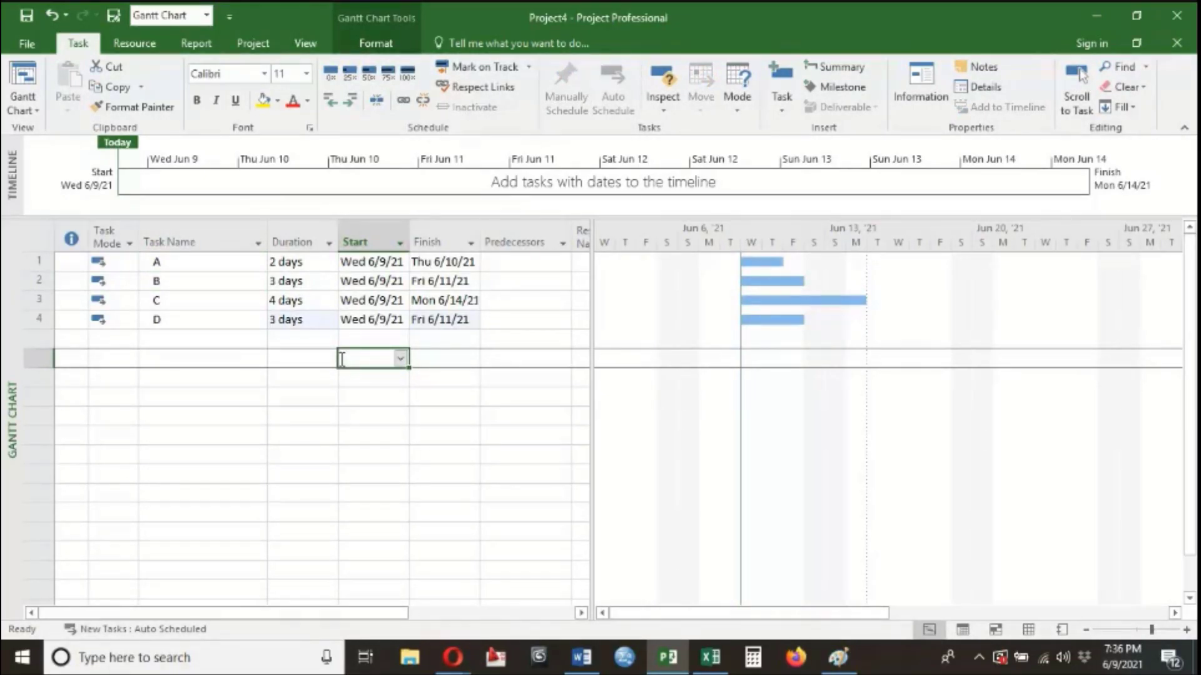
pyautogui.click(501, 282)
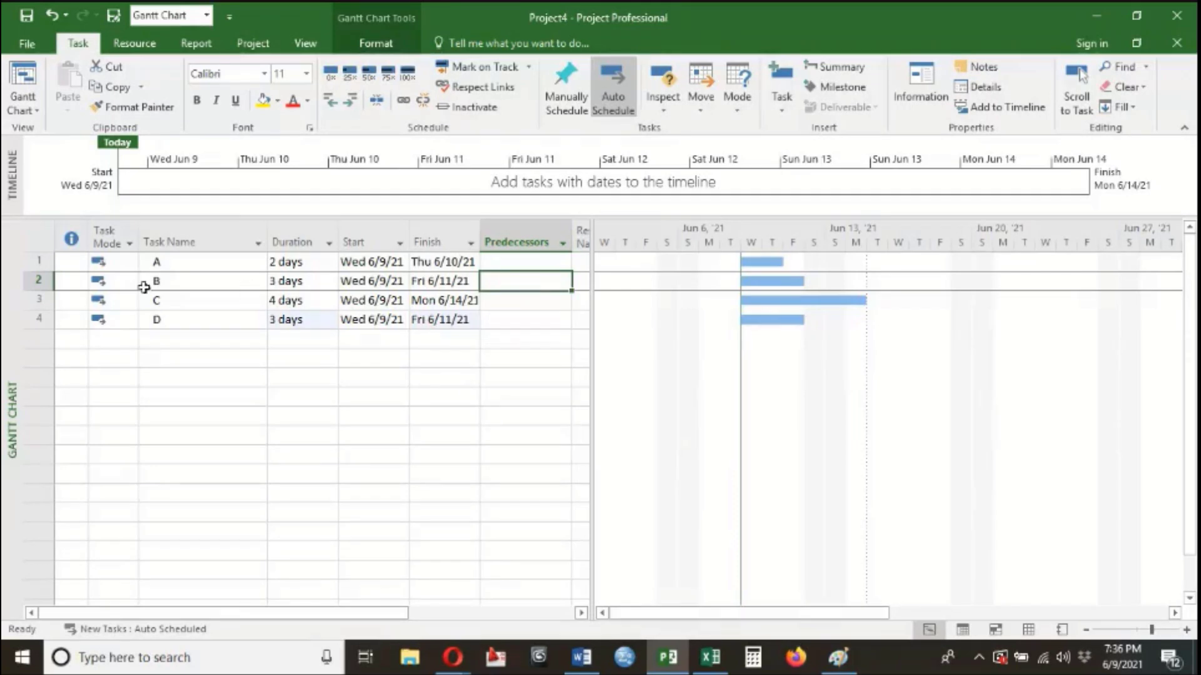
pyautogui.click(29, 262)
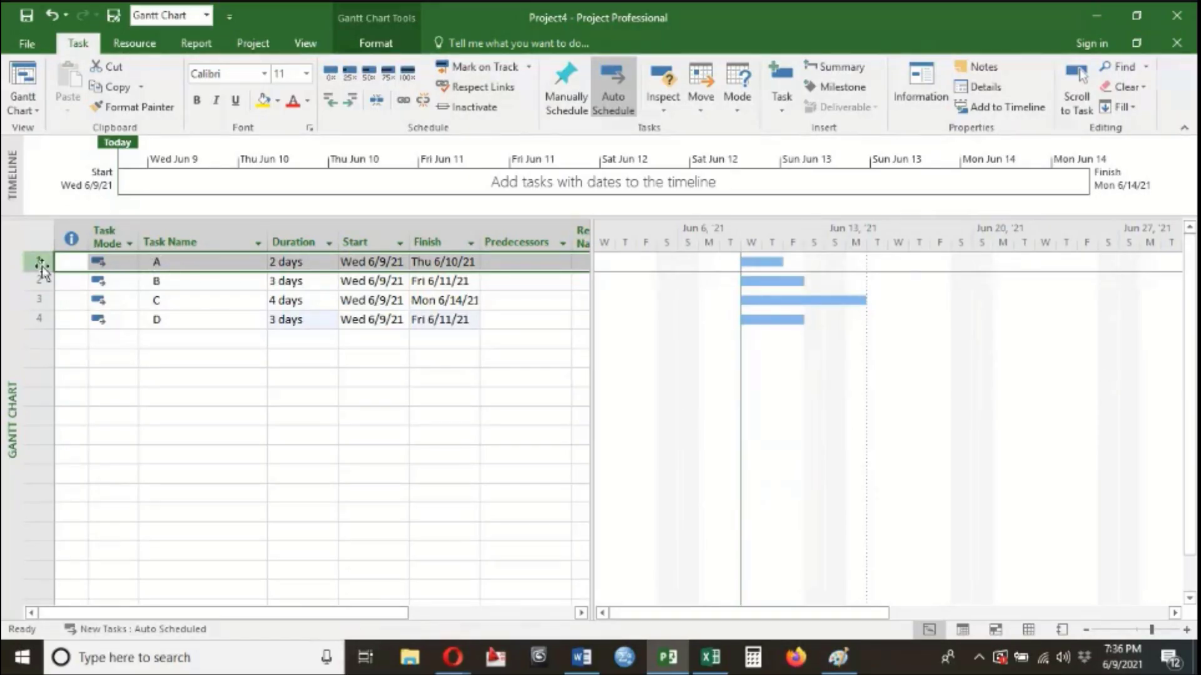
pyautogui.click(180, 267)
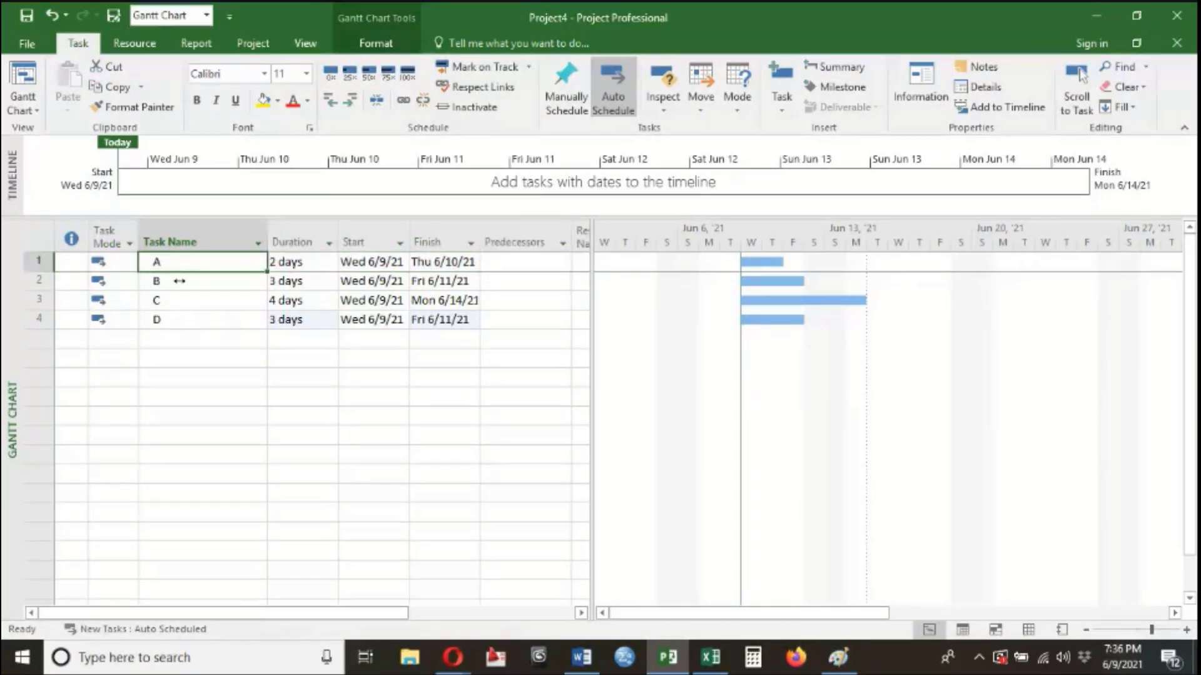
pyautogui.click(498, 286)
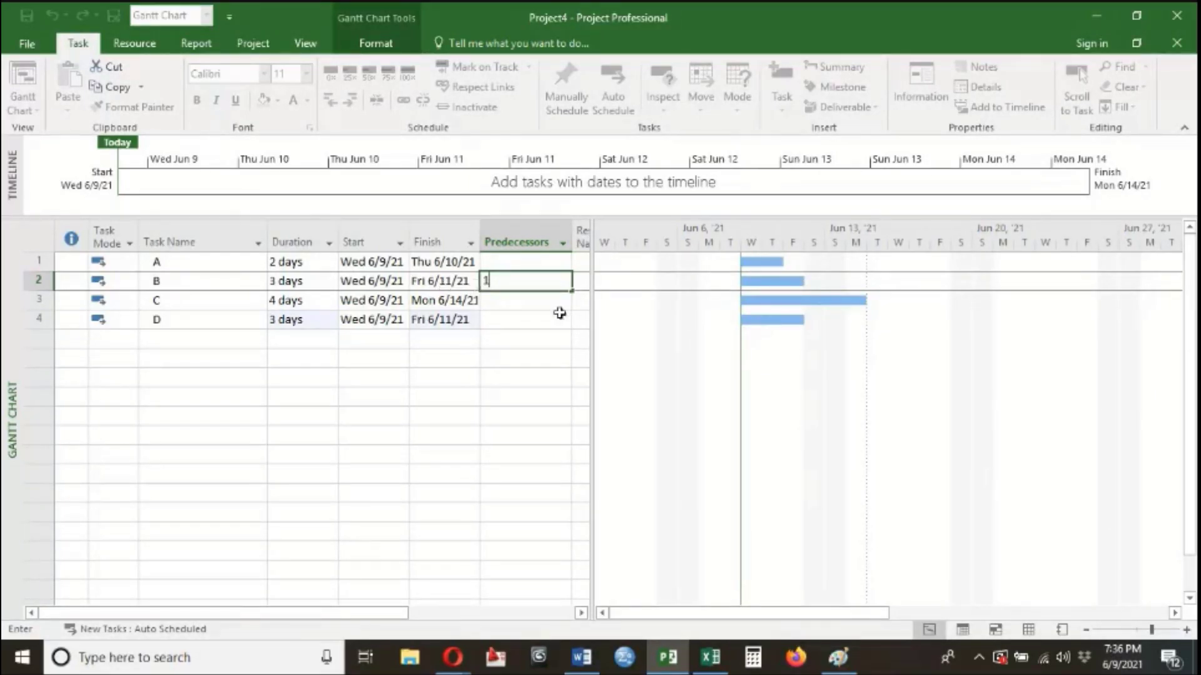
pyautogui.press('Return')
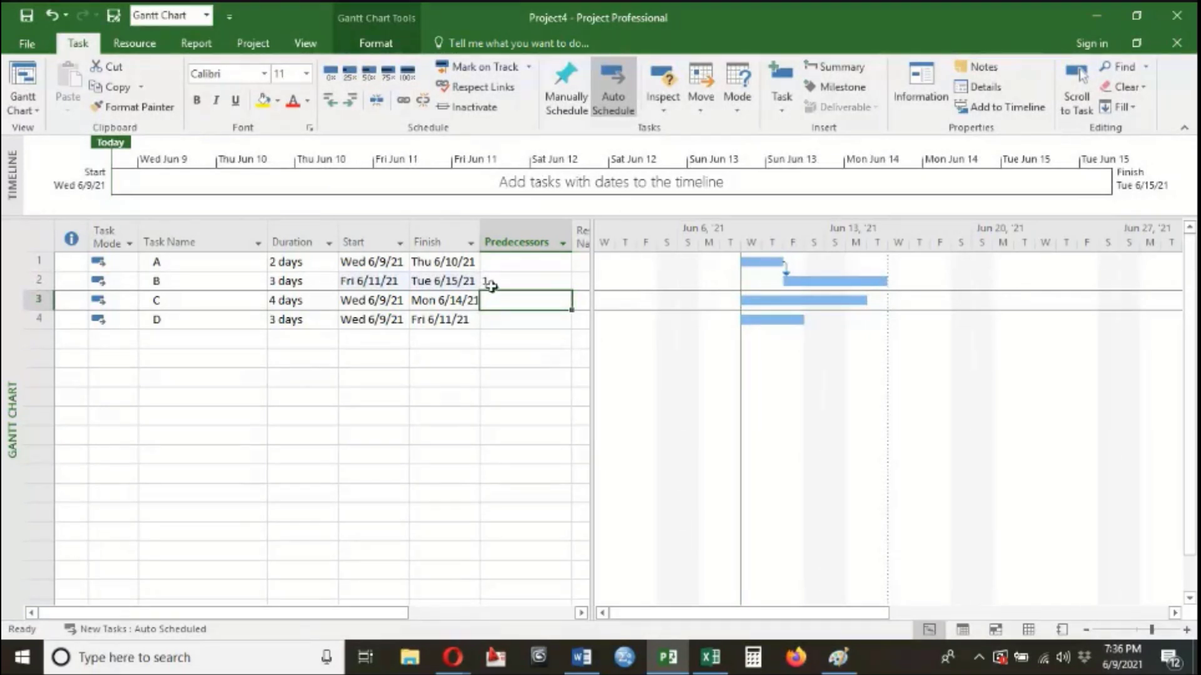
# - Make task C follow task B by setting its predecessor to 2
pyautogui.click(224, 261)
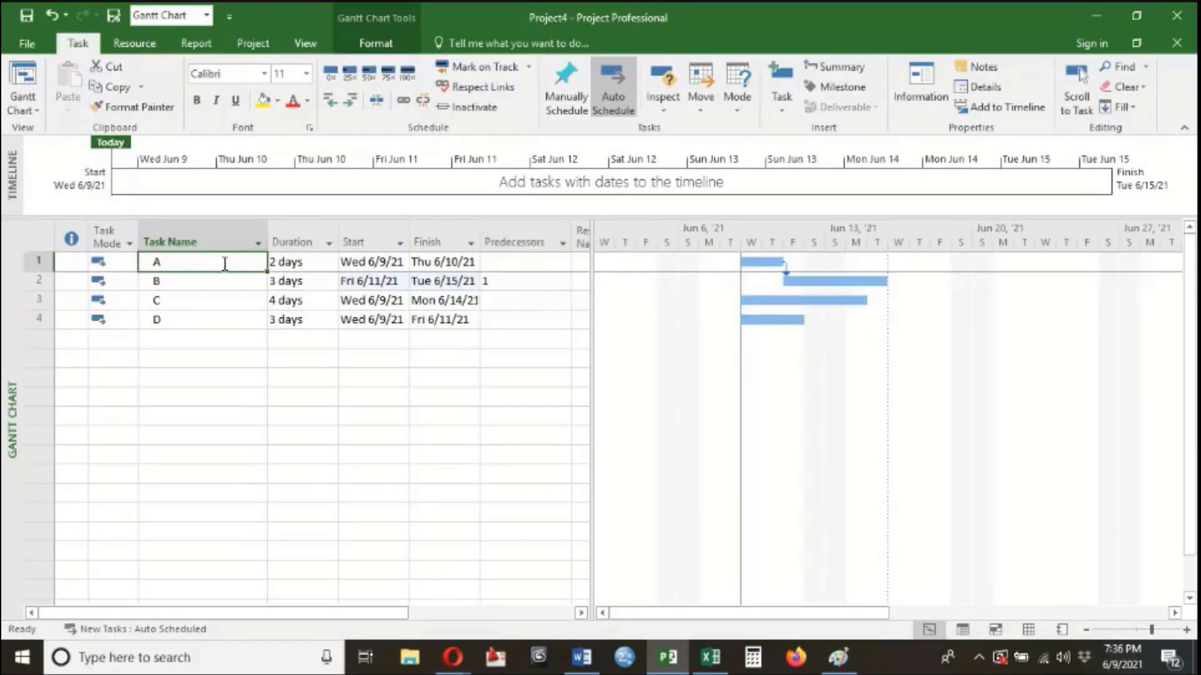
pyautogui.click(230, 281)
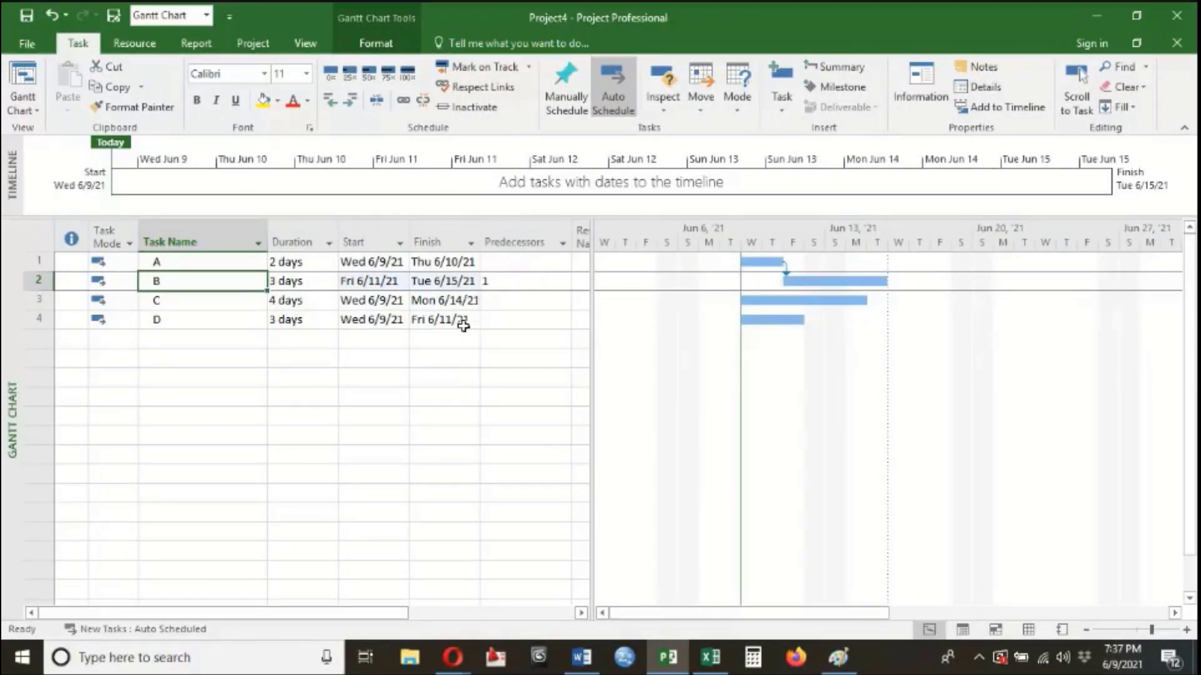
pyautogui.click(491, 302)
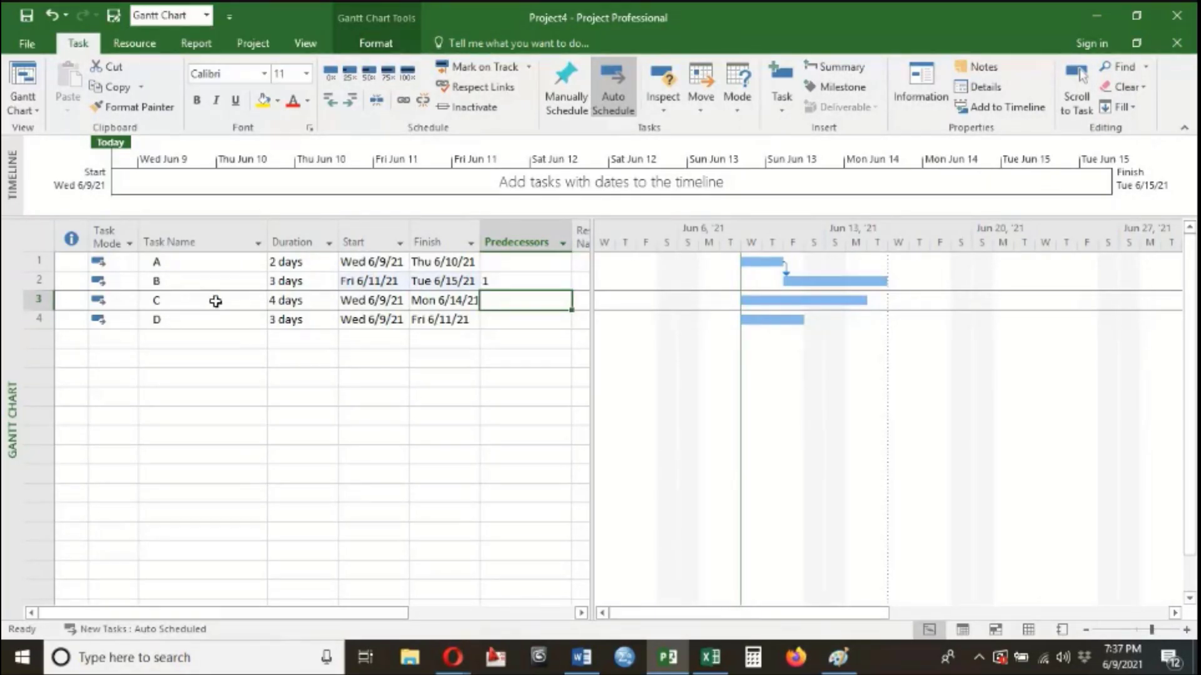
pyautogui.click(214, 282)
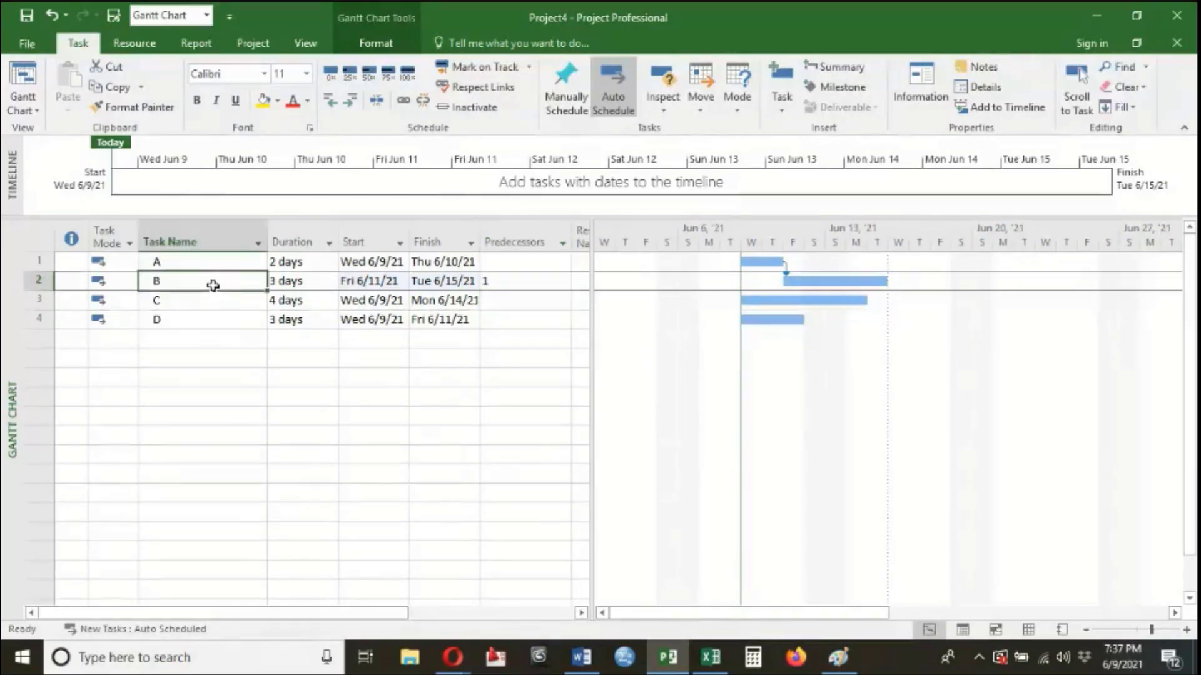
pyautogui.click(486, 303)
pyautogui.write('2')
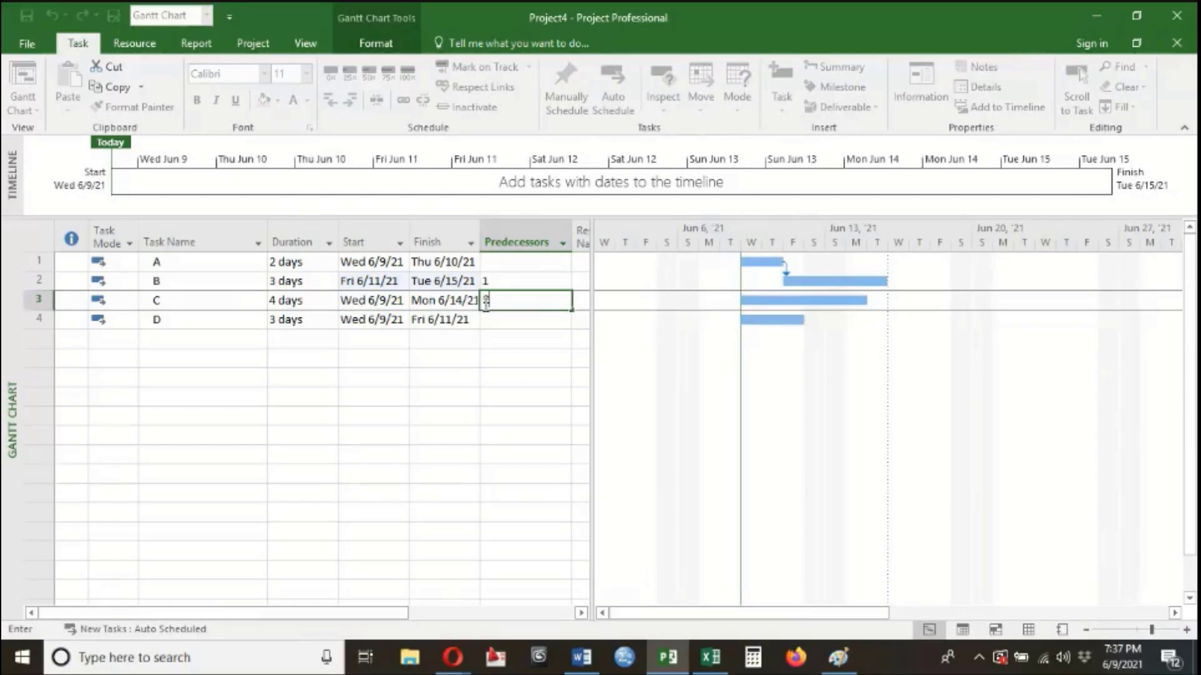
pyautogui.press('Return')
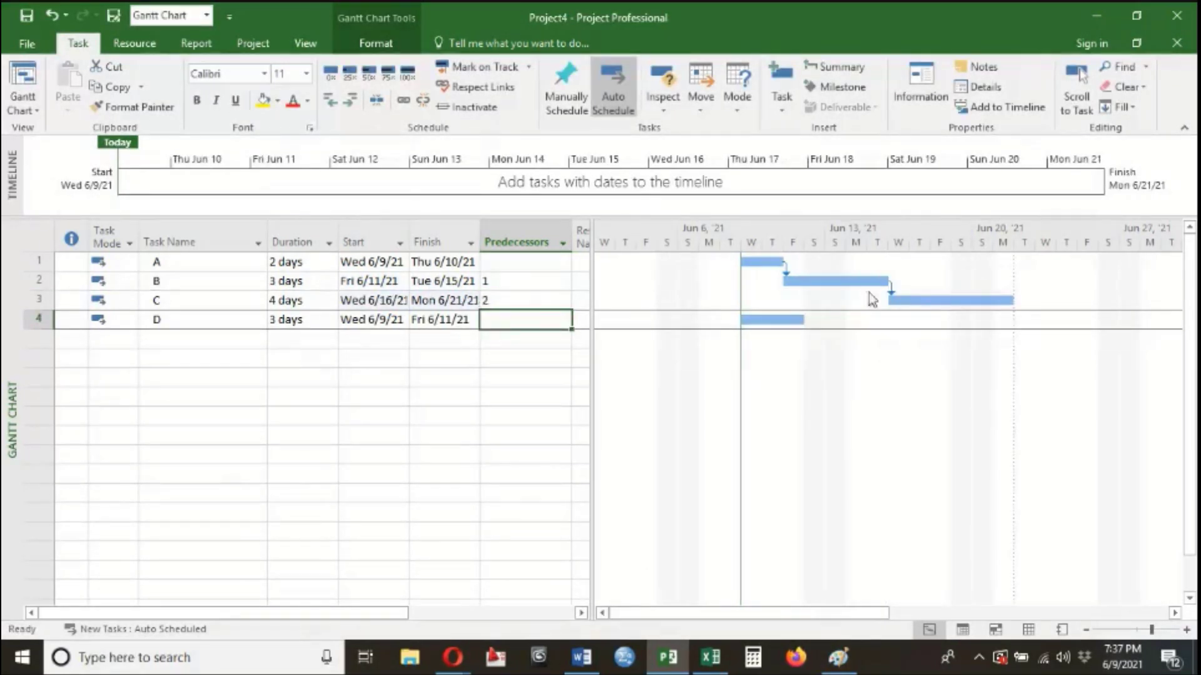
# - Set the predecessor of task D to 3, so that it follows task C
pyautogui.write('3')
pyautogui.press('Return')
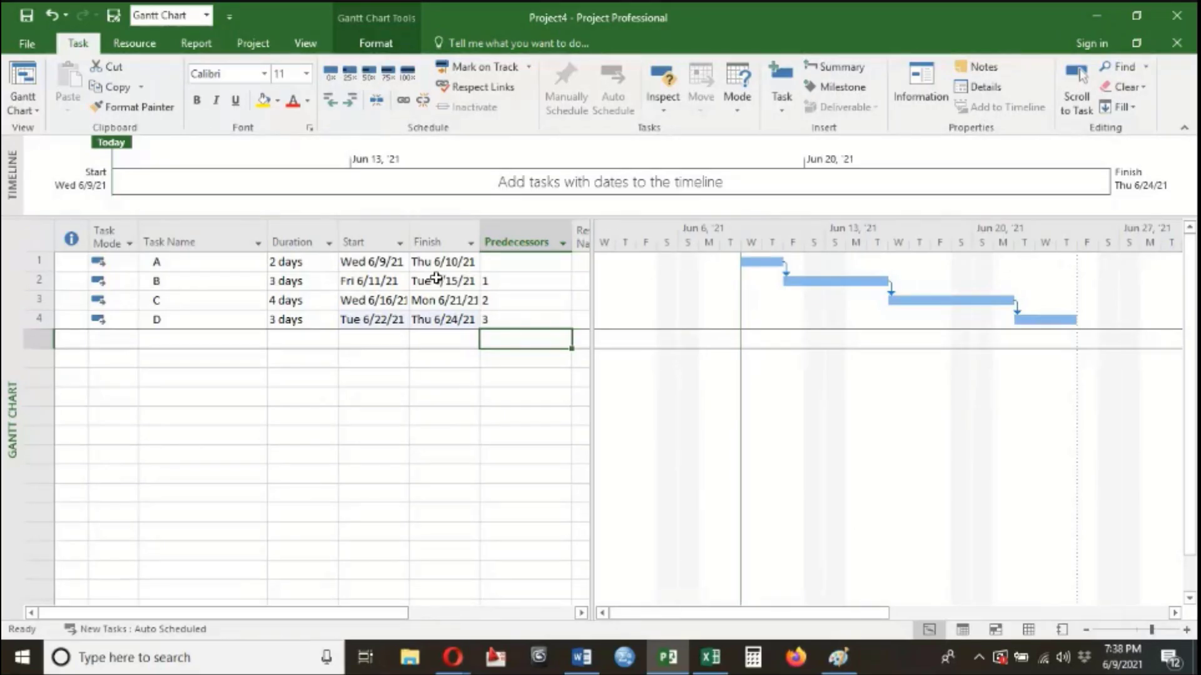
pyautogui.click(233, 276)
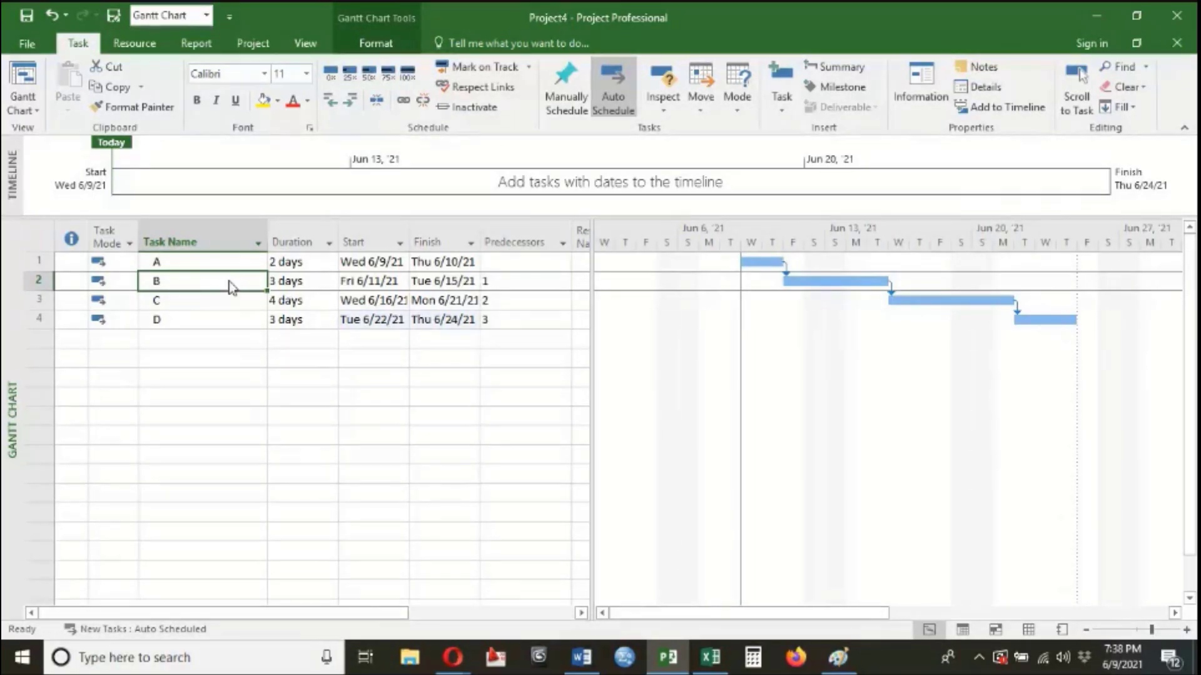
# - View the general task information of task B and close it again, keeping task B selected
pyautogui.doubleClick(229, 281)
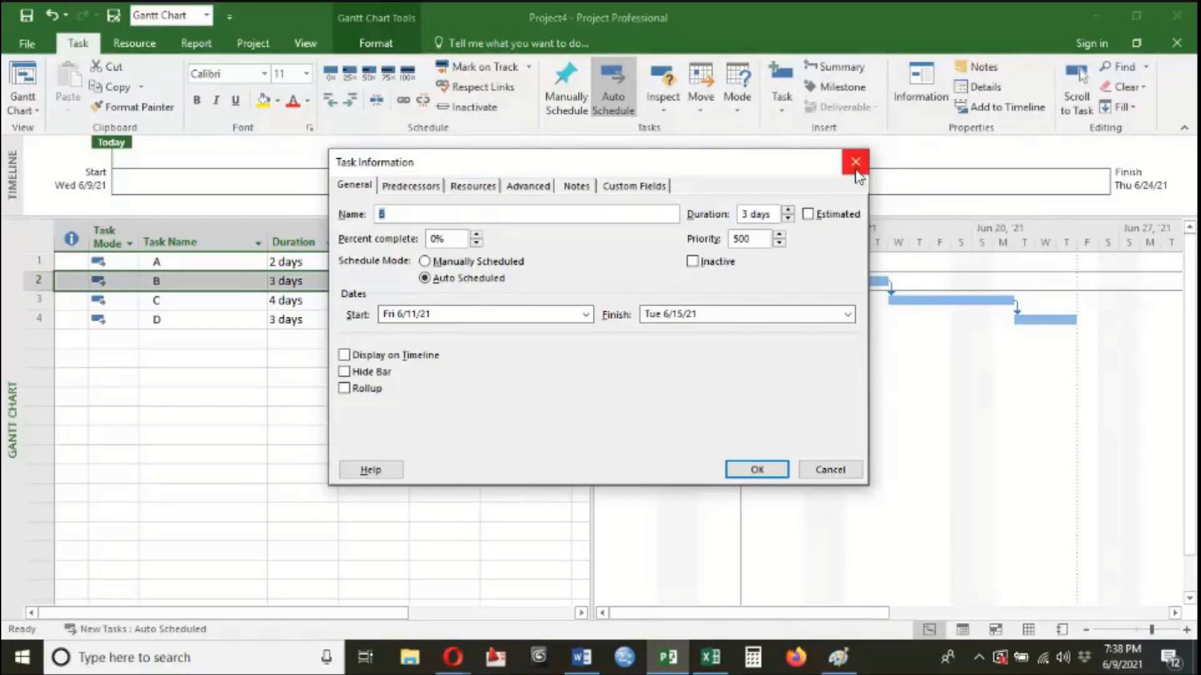
pyautogui.click(856, 161)
pyautogui.click(199, 284)
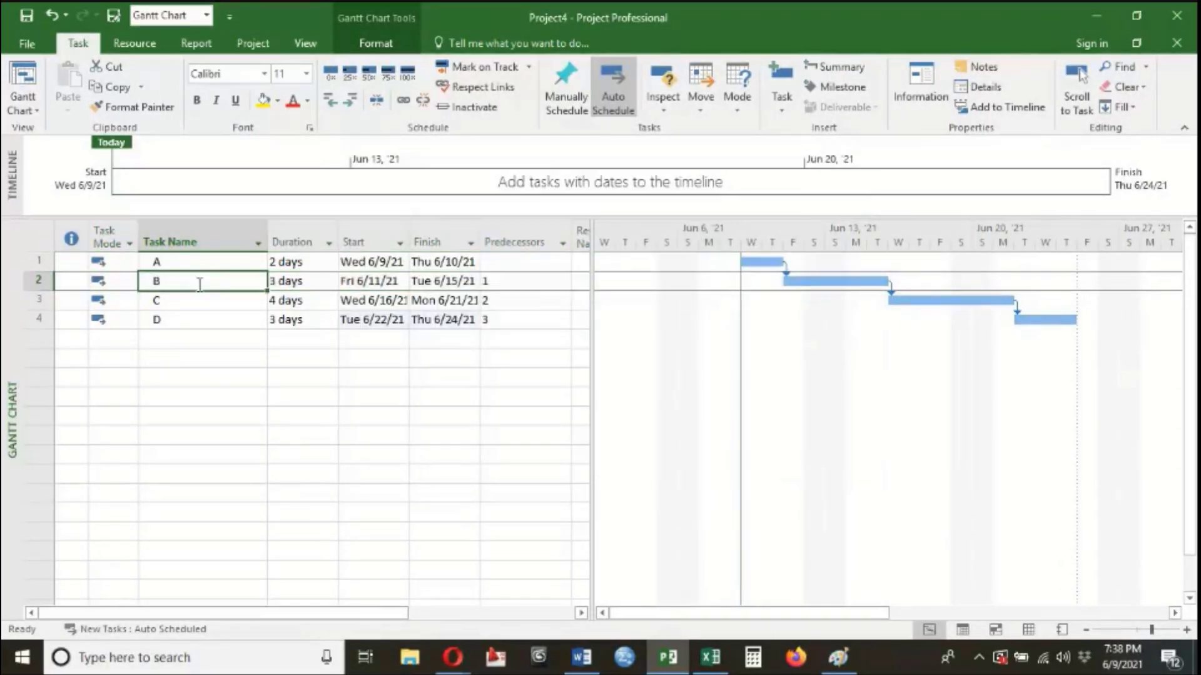
pyautogui.doubleClick(204, 285)
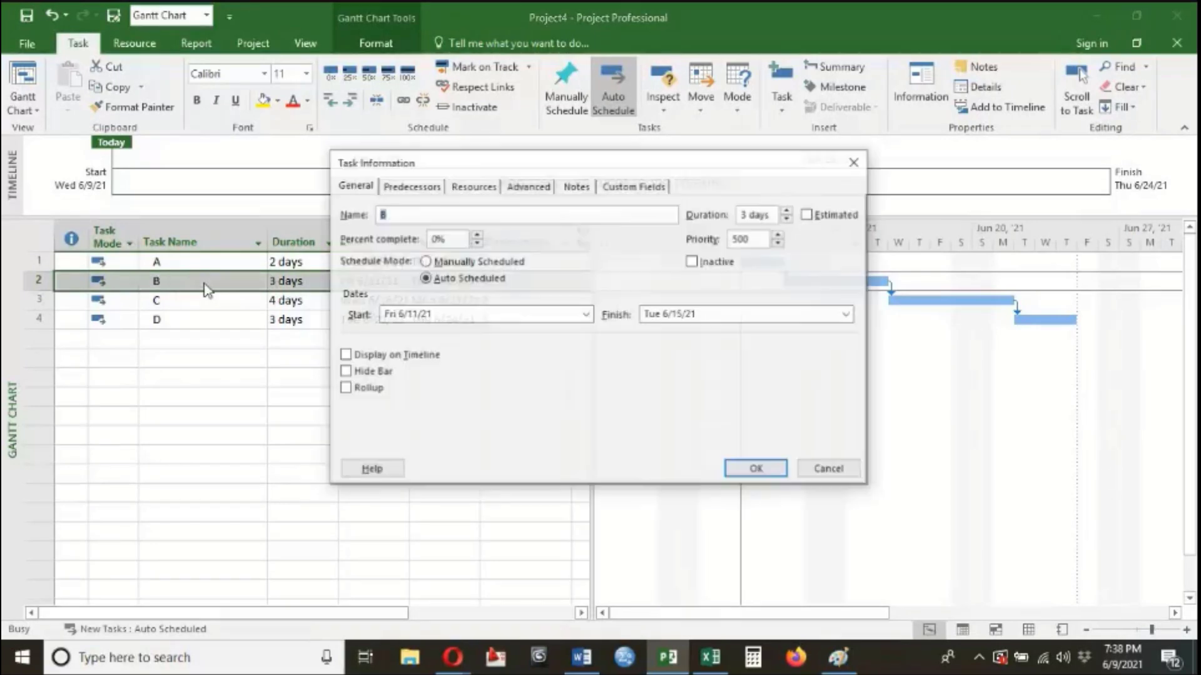
pyautogui.moveTo(760, 177); pyautogui.dragTo(670, 211)
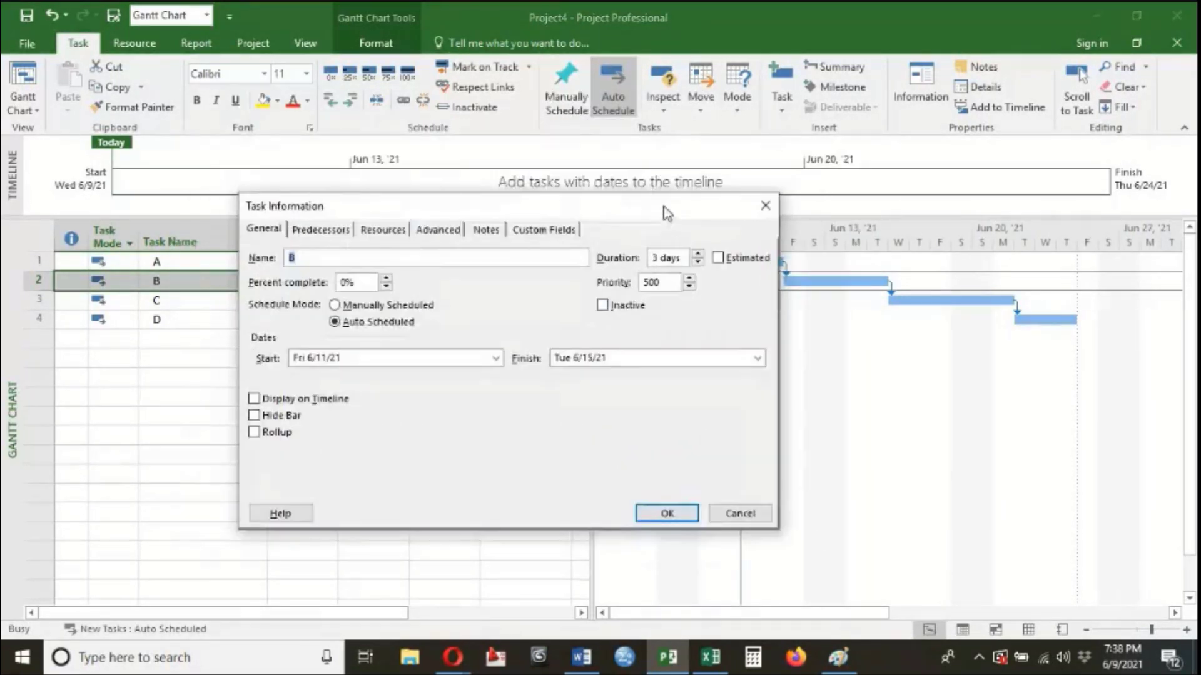
pyautogui.click(766, 205)
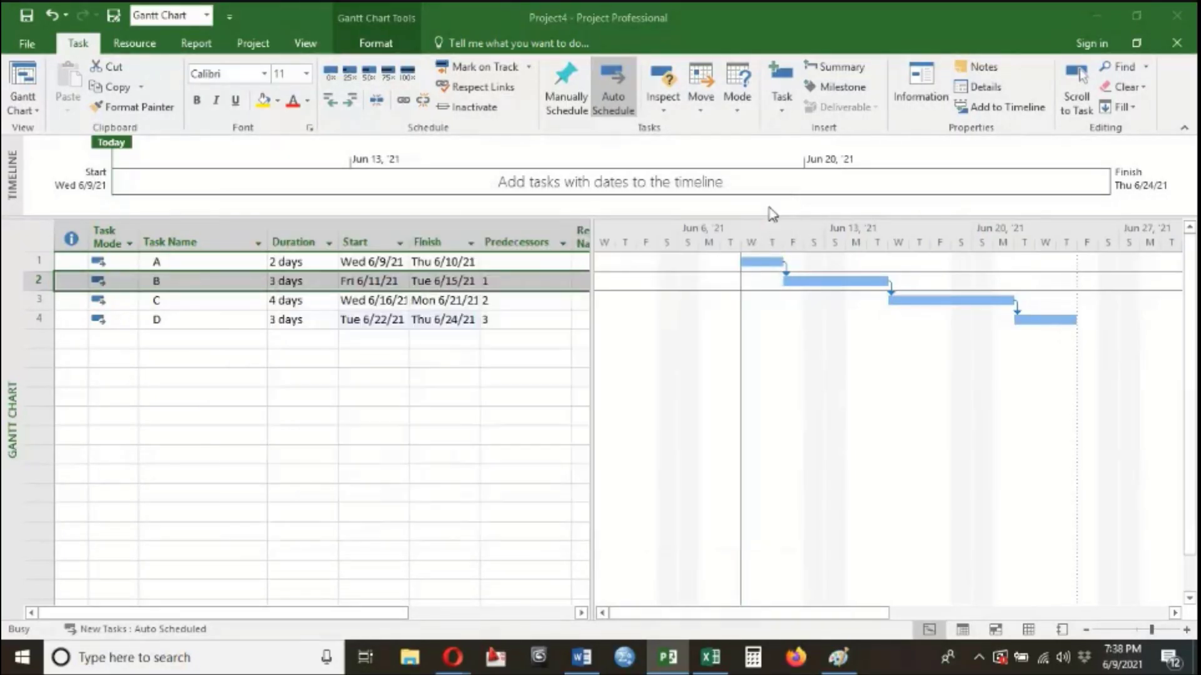
pyautogui.click(197, 284)
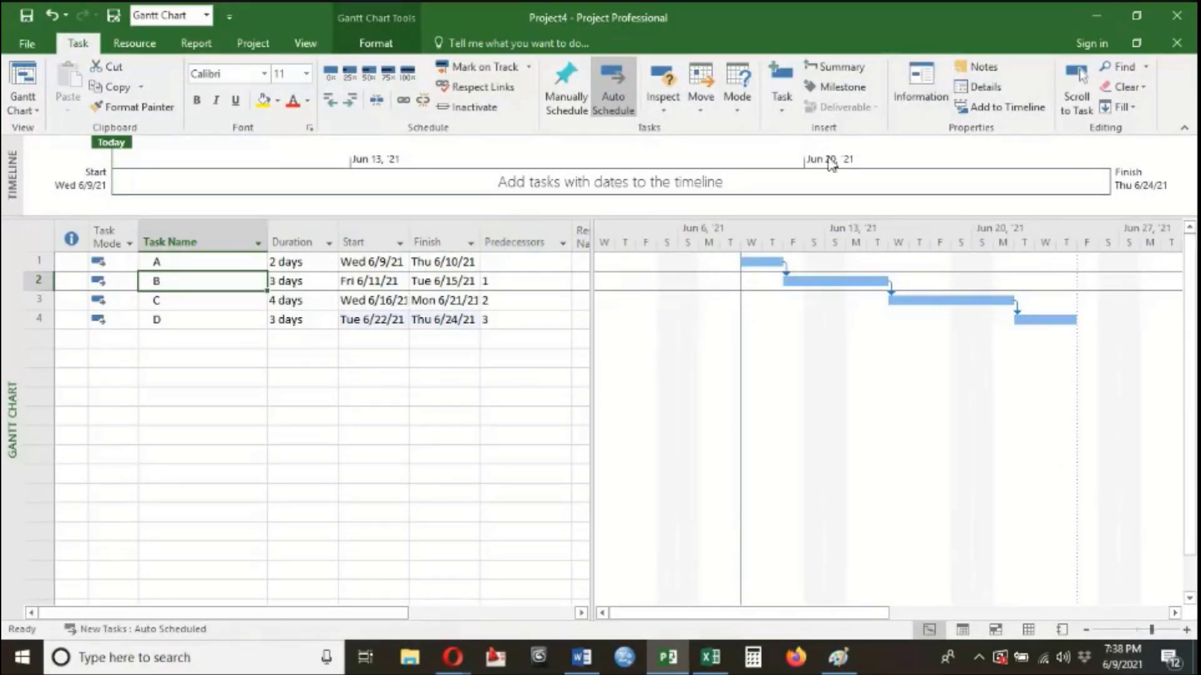
# - Open task B's information and examine its predecessor entry, including the ID, task name and available link types
pyautogui.click(927, 89)
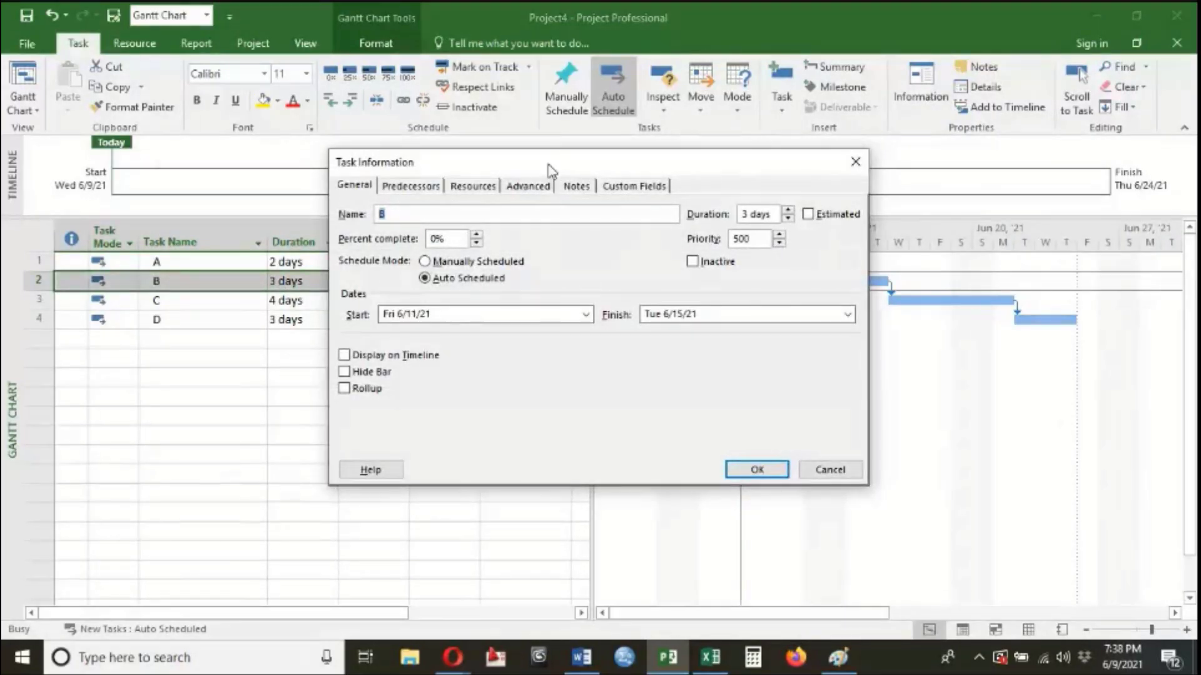
pyautogui.moveTo(550, 169); pyautogui.dragTo(459, 197)
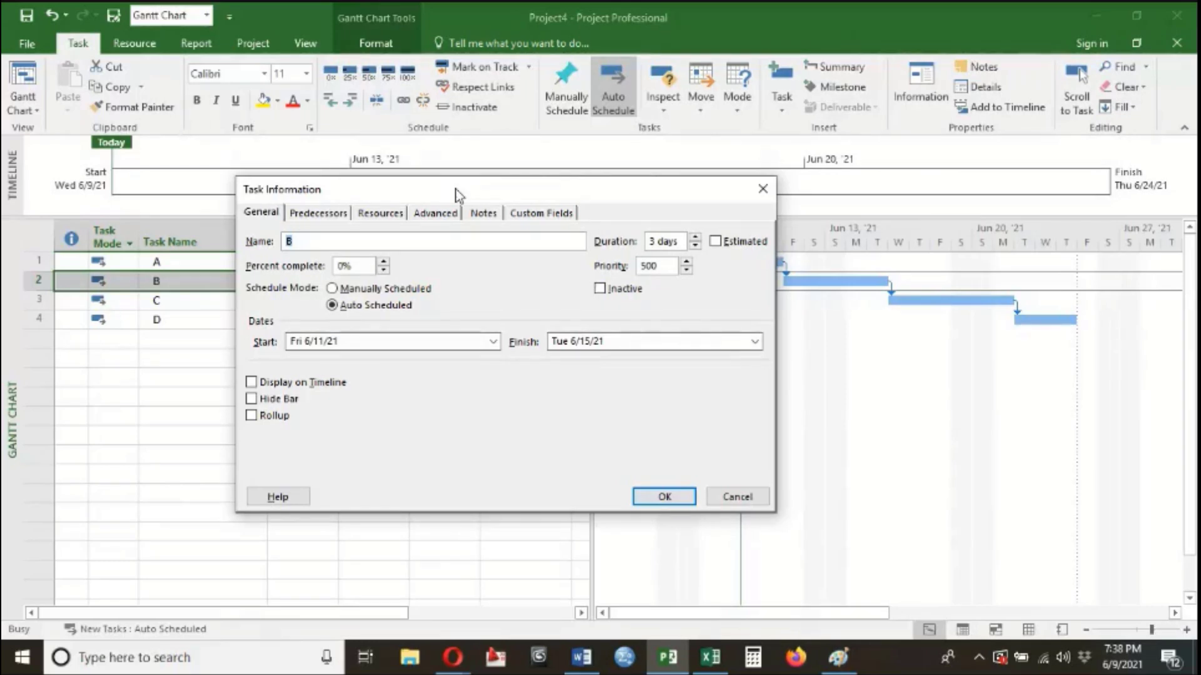
pyautogui.moveTo(329, 185); pyautogui.dragTo(340, 222)
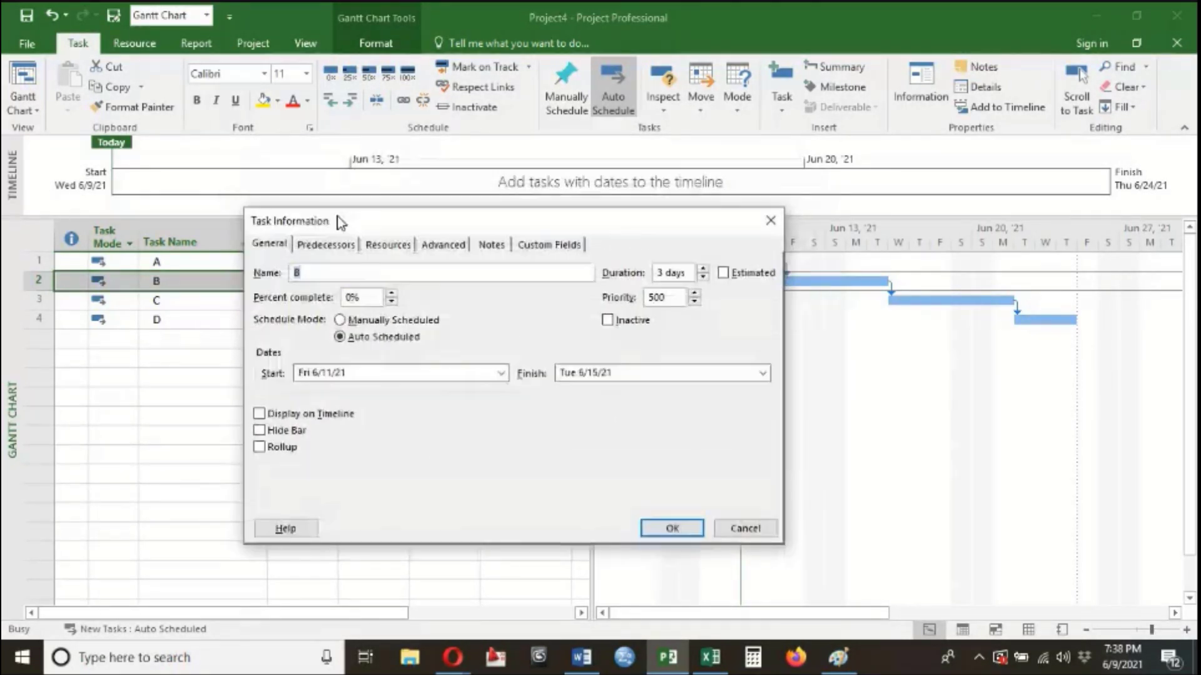
pyautogui.click(316, 250)
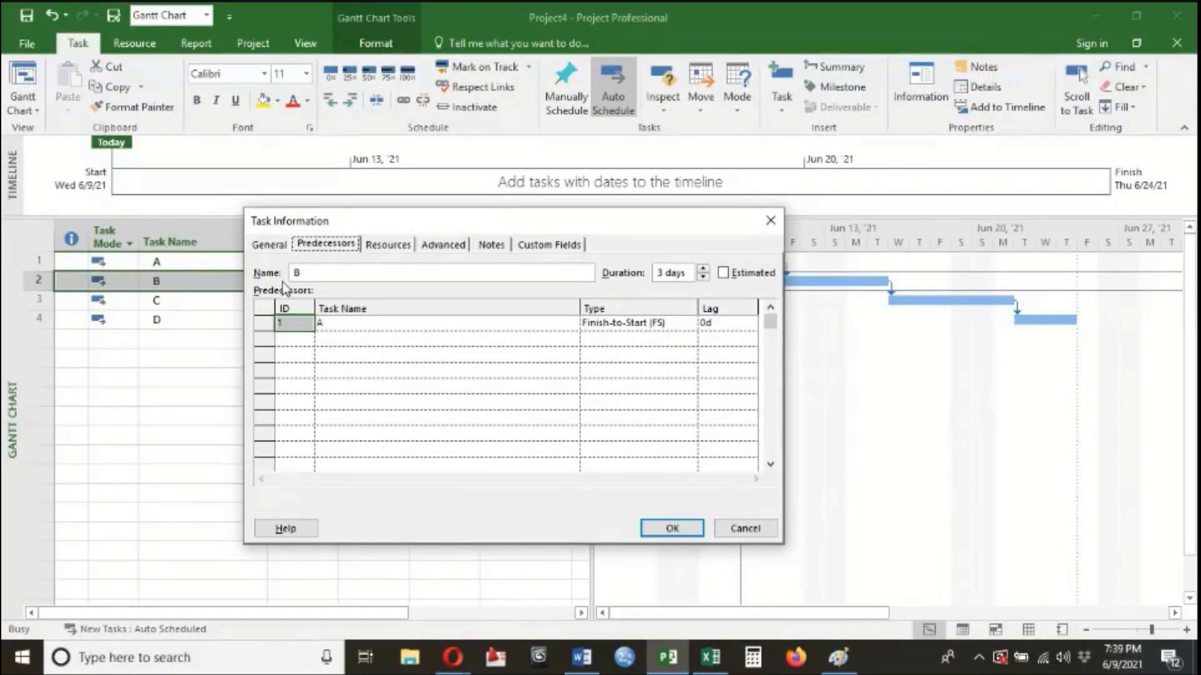
pyautogui.press('Tab')
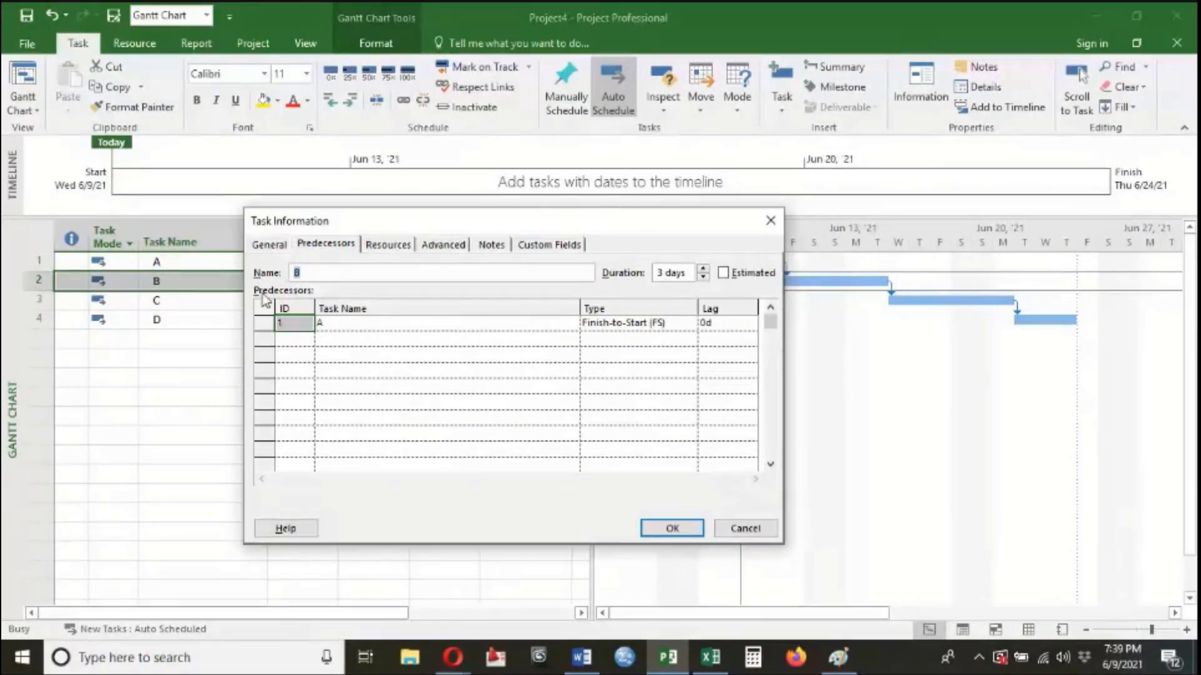
pyautogui.click(322, 324)
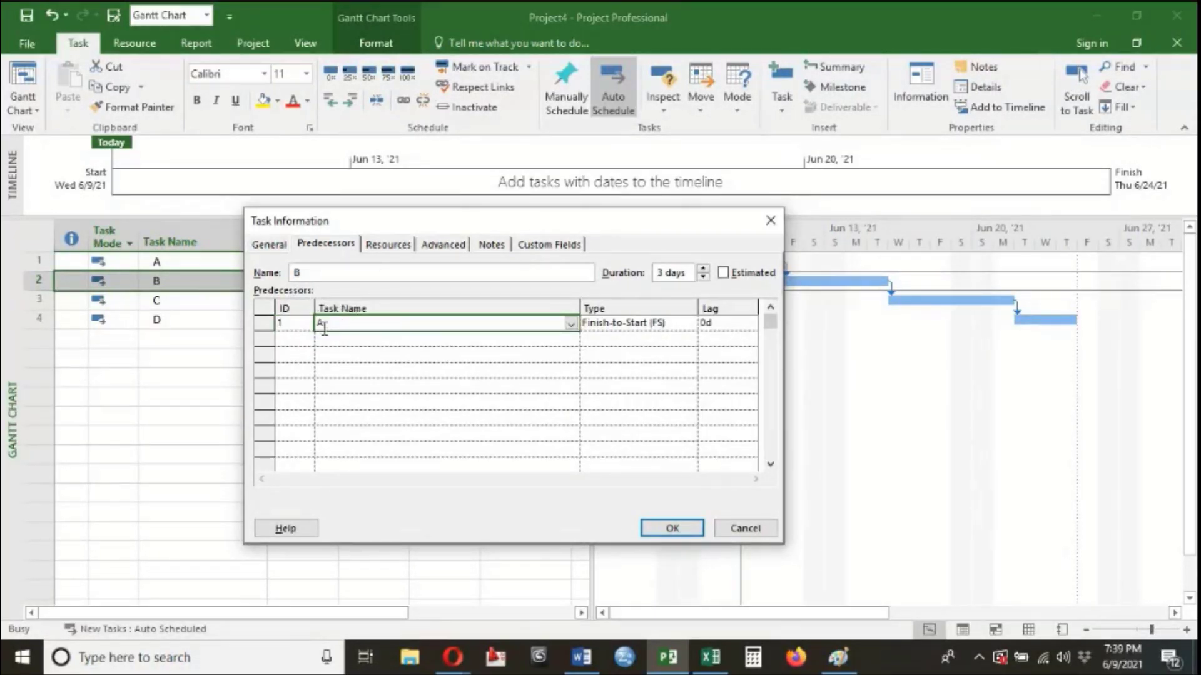
pyautogui.click(282, 323)
pyautogui.click(335, 323)
pyautogui.click(656, 328)
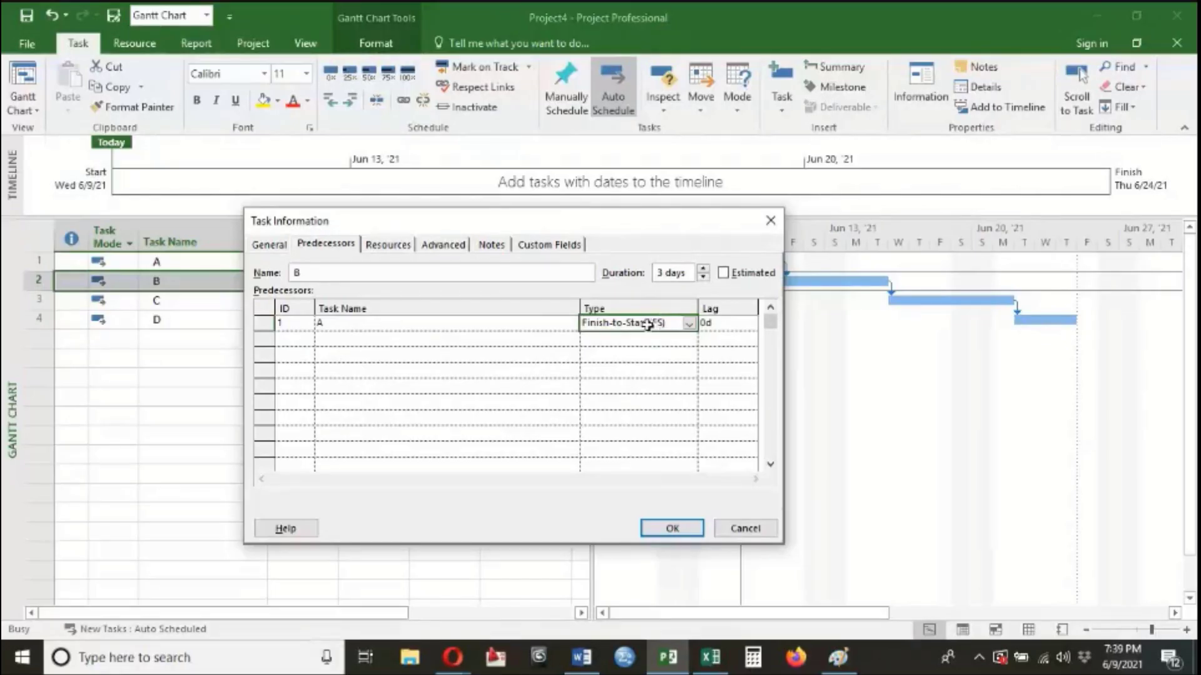
pyautogui.click(690, 324)
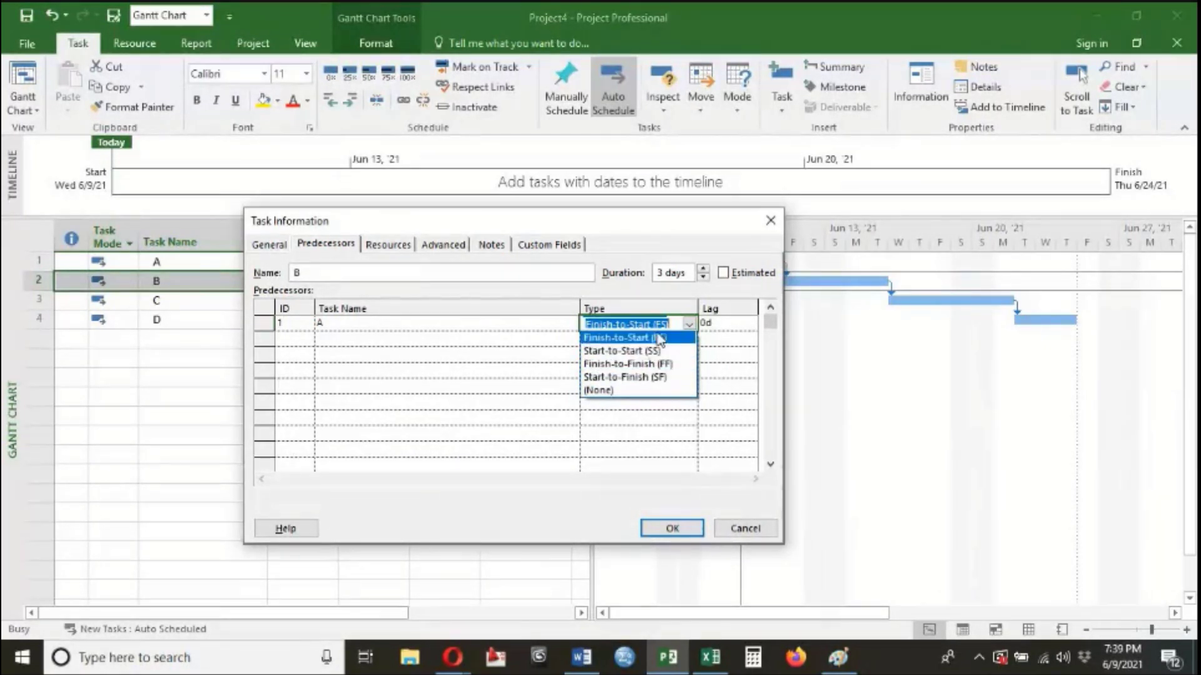
pyautogui.click(668, 226)
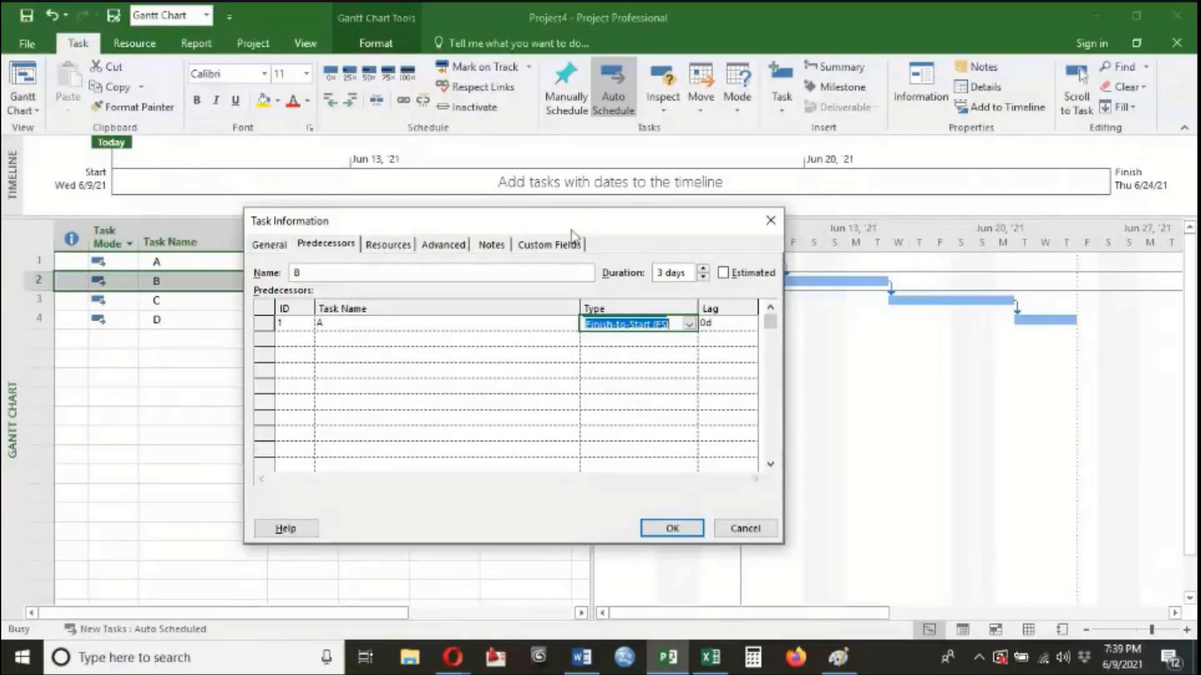
# - Change the link type of task B's predecessor A to Start-to-Start (SS) and apply it
pyautogui.moveTo(571, 231); pyautogui.dragTo(418, 205)
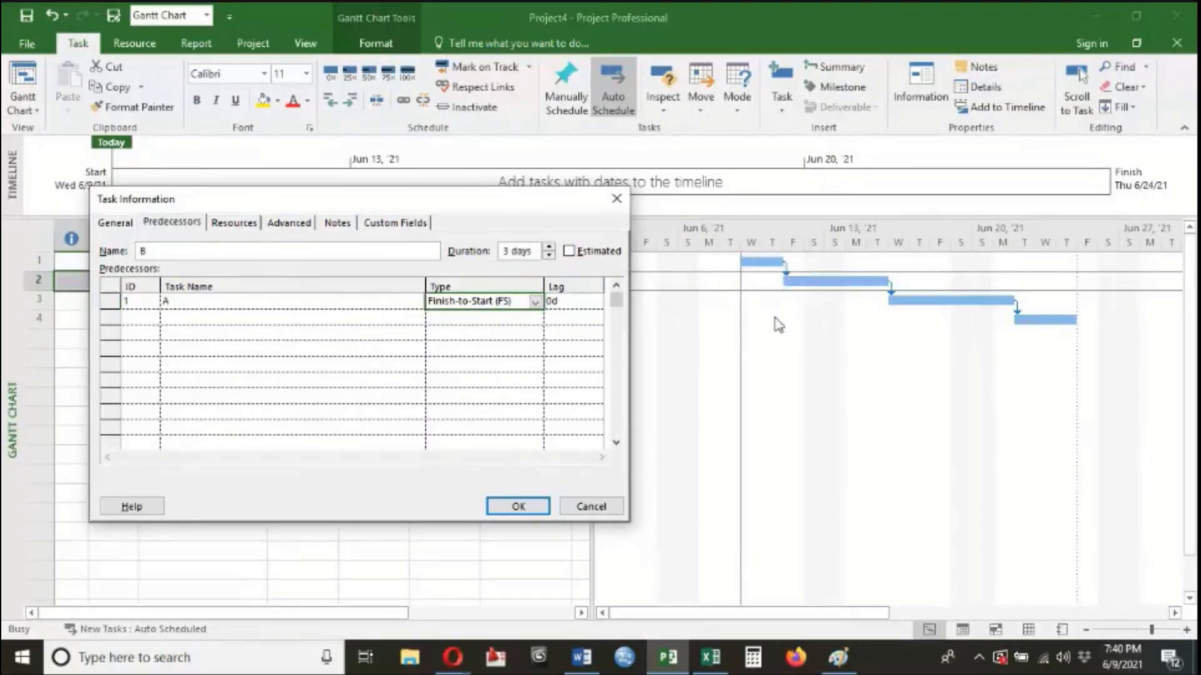
pyautogui.click(534, 304)
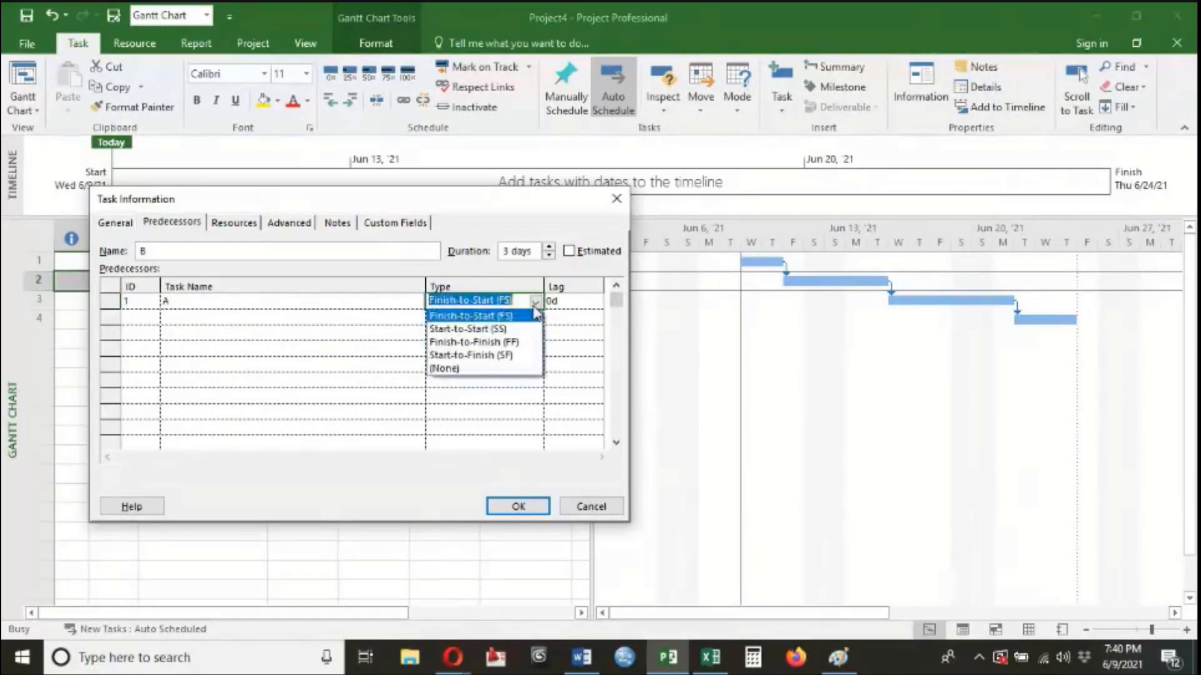
pyautogui.click(481, 329)
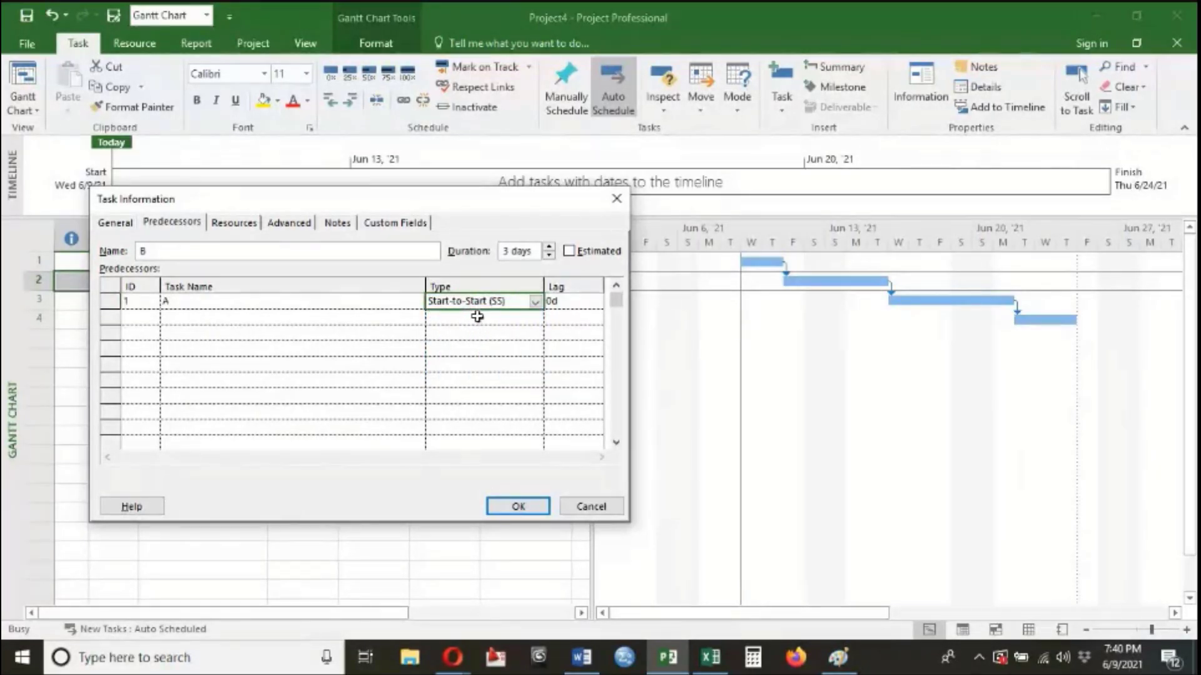
pyautogui.click(517, 508)
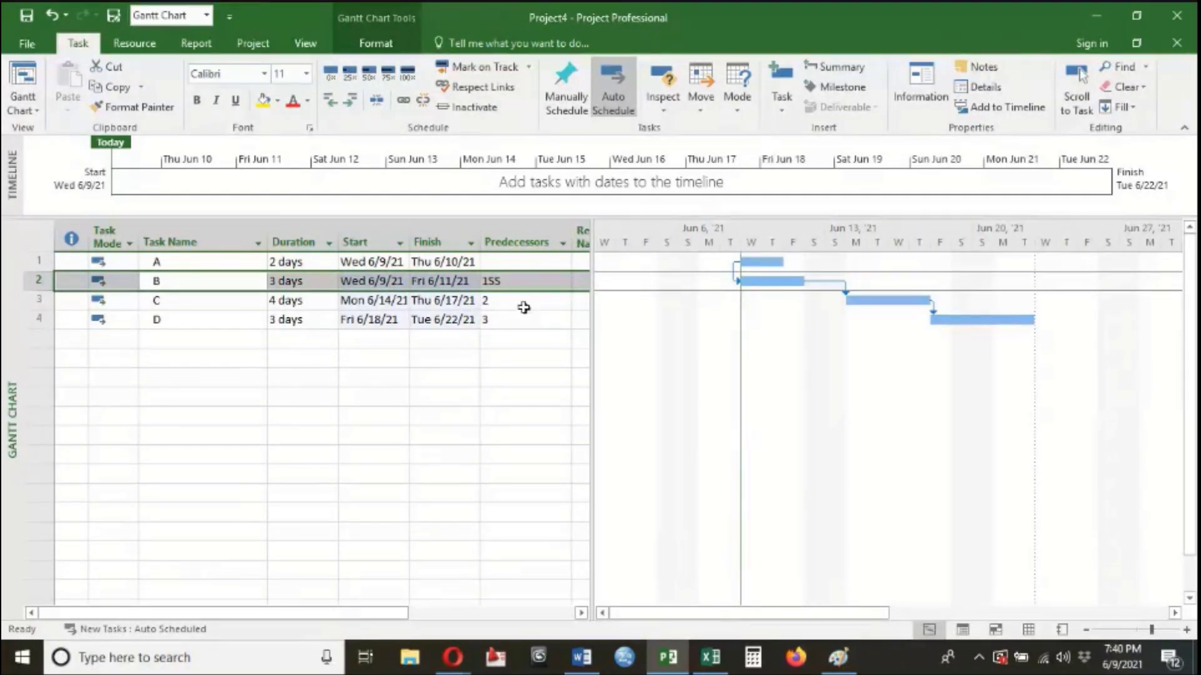
# - Examine task B's predecessor entry in the table and the linked bars of tasks A to D in the Gantt chart
pyautogui.click(532, 241)
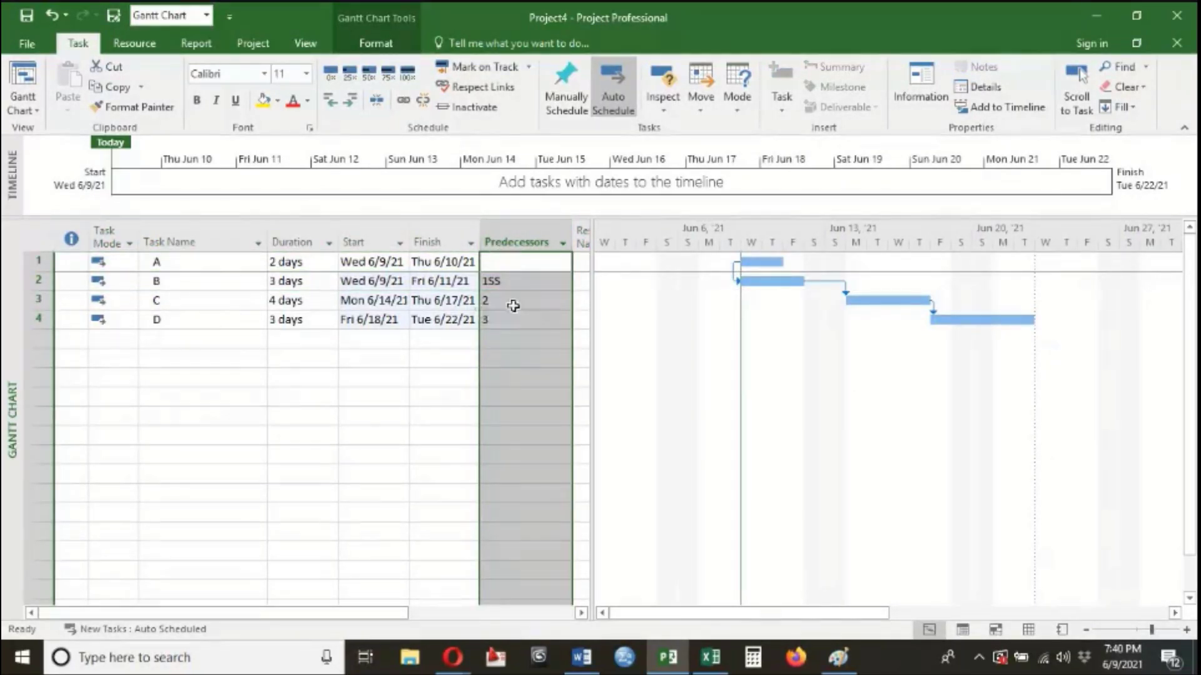
pyautogui.click(494, 281)
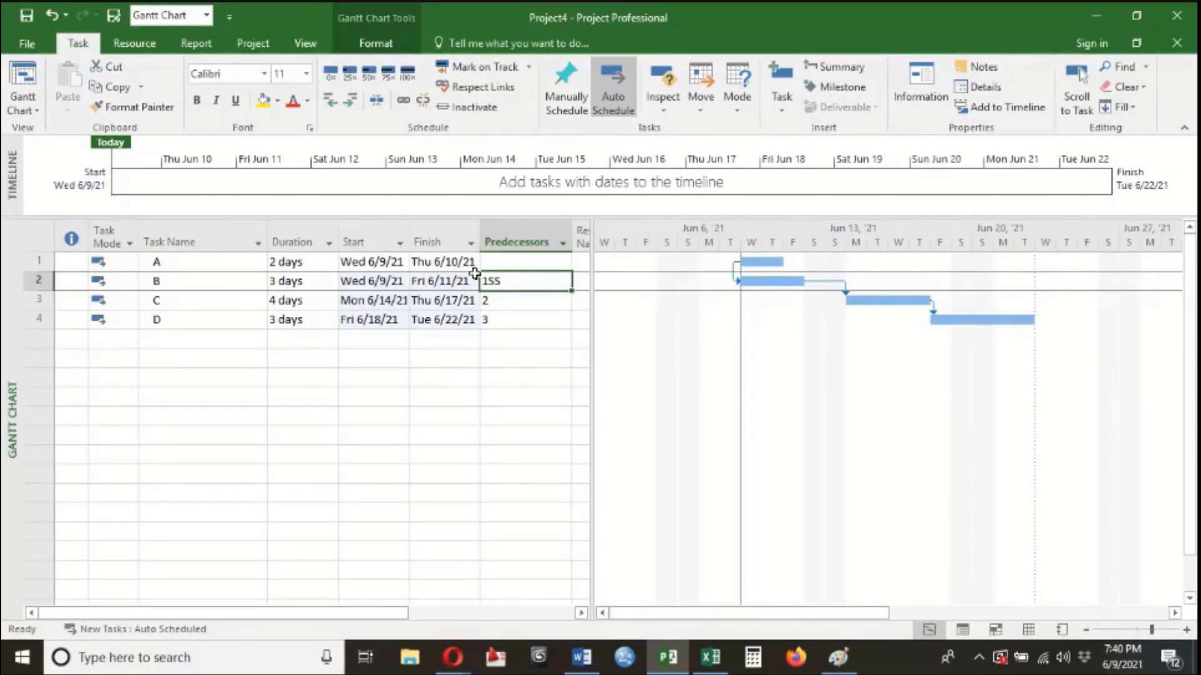
pyautogui.click(159, 281)
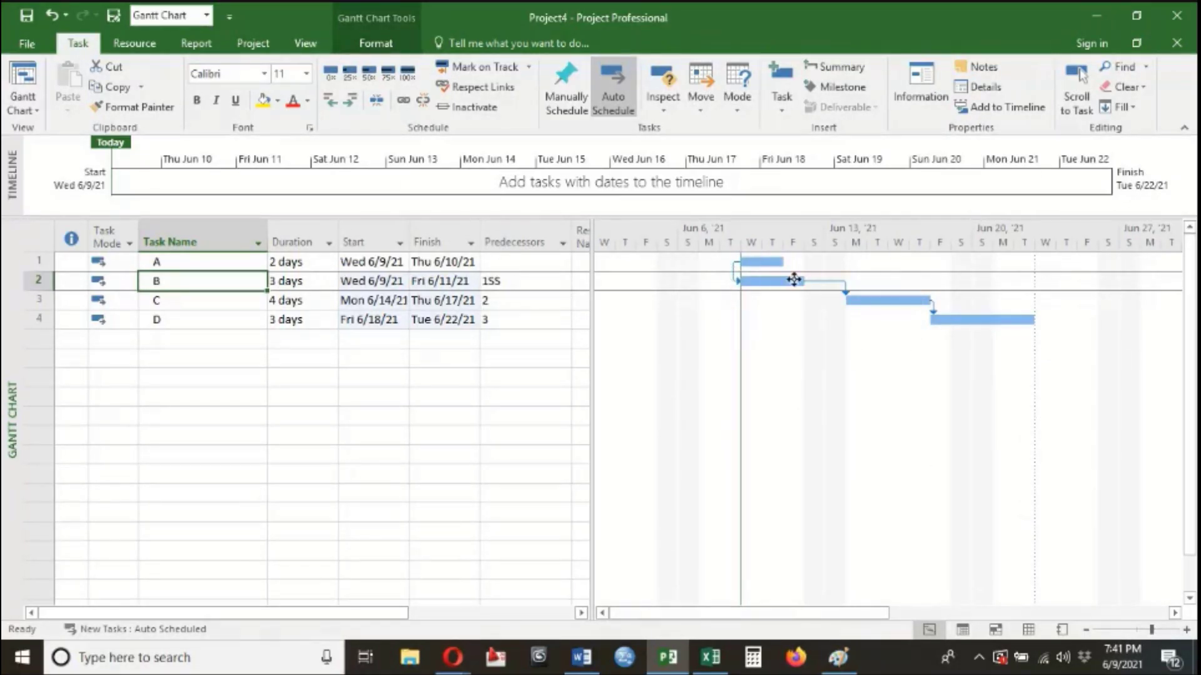
pyautogui.click(759, 262)
pyautogui.click(768, 279)
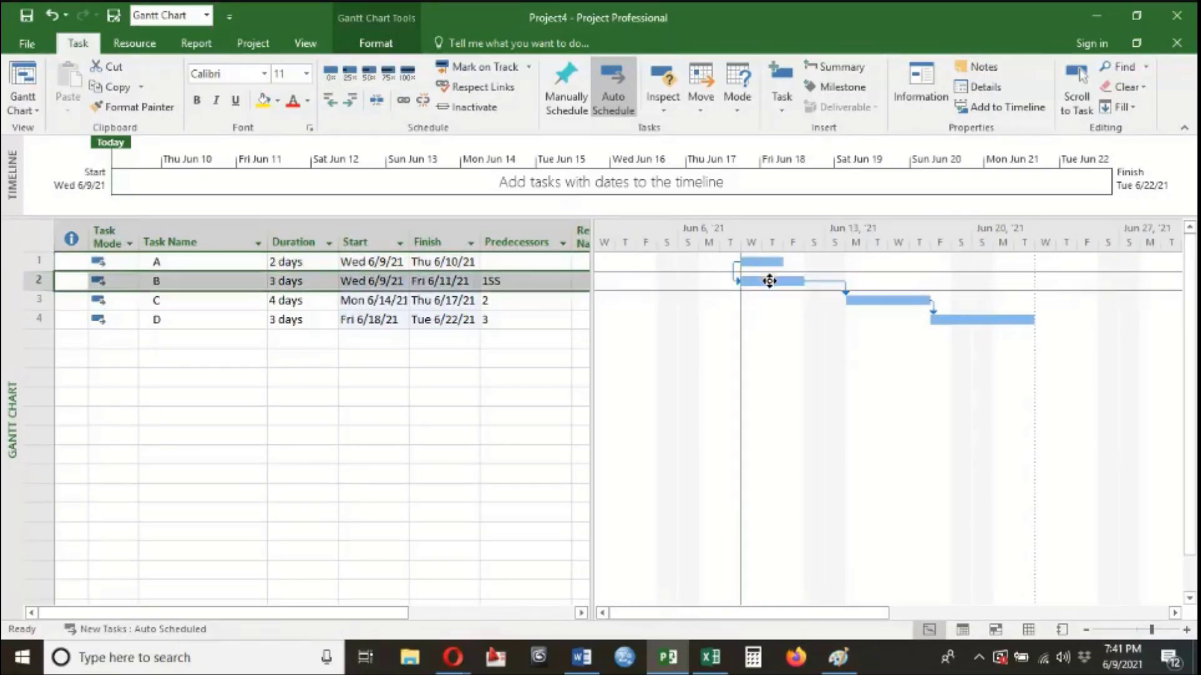
pyautogui.click(913, 300)
pyautogui.click(965, 320)
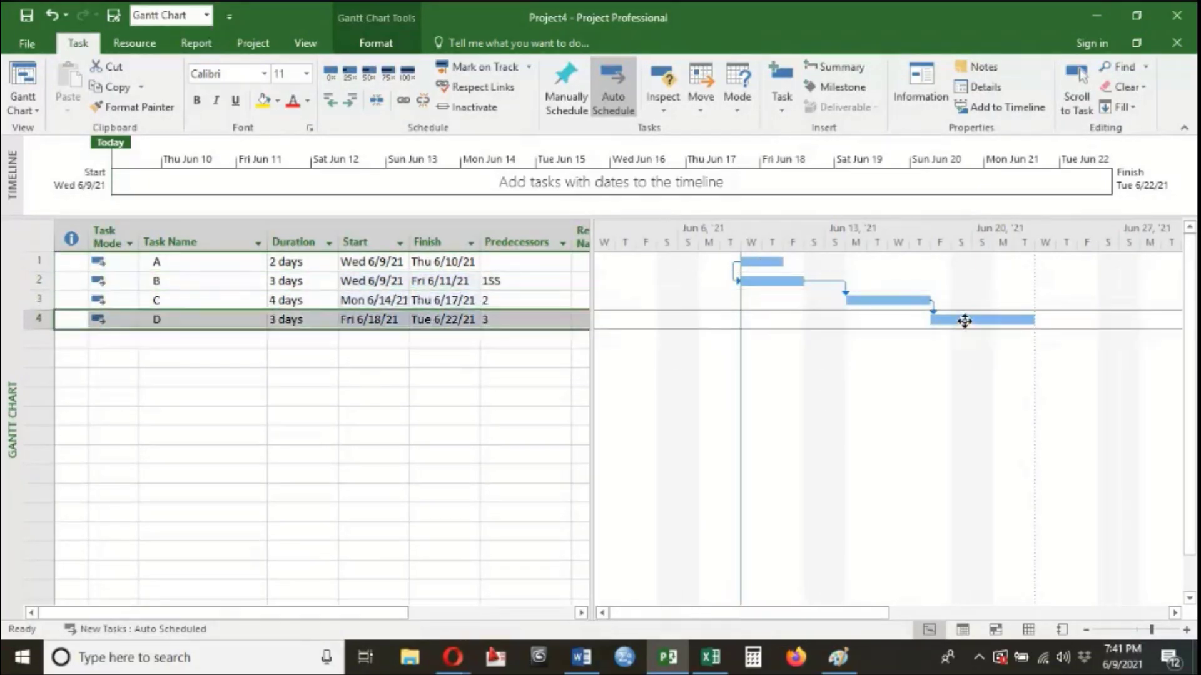
pyautogui.click(899, 299)
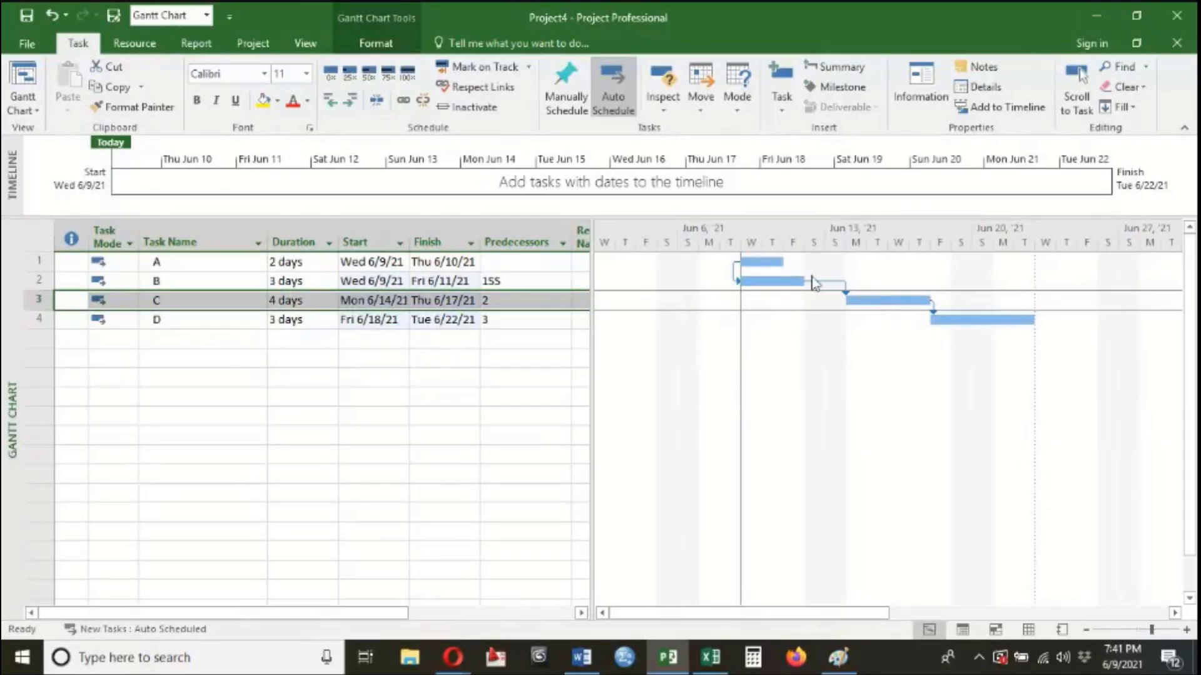
pyautogui.click(787, 280)
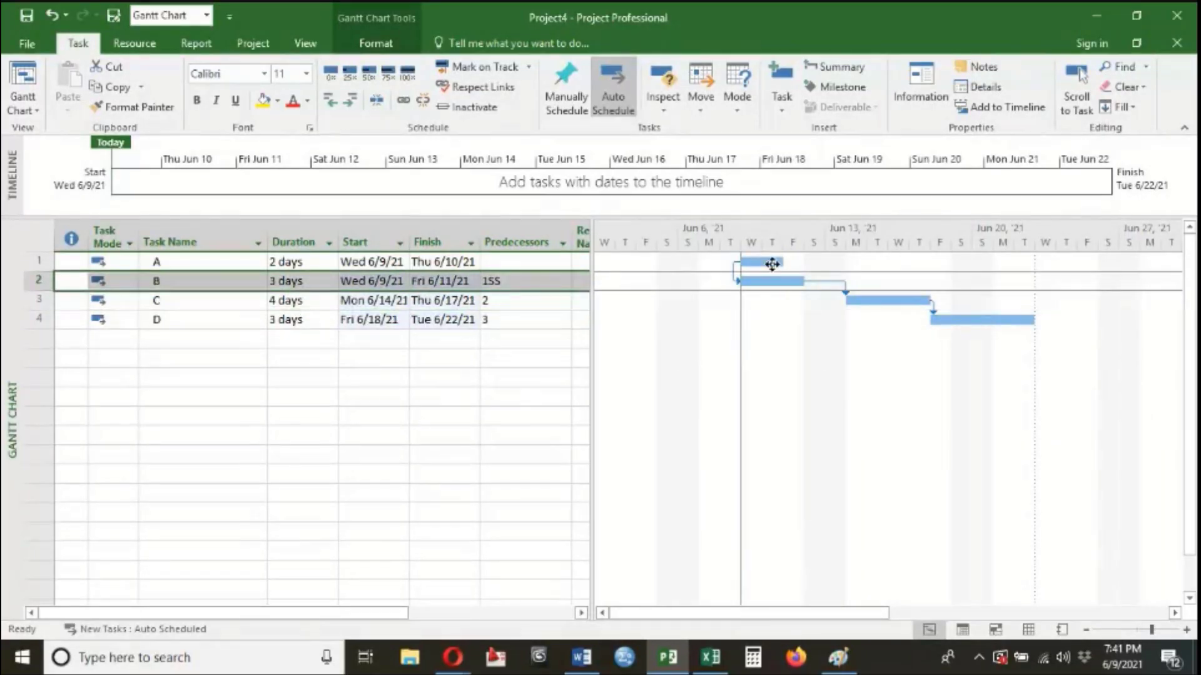
pyautogui.click(772, 263)
pyautogui.click(803, 282)
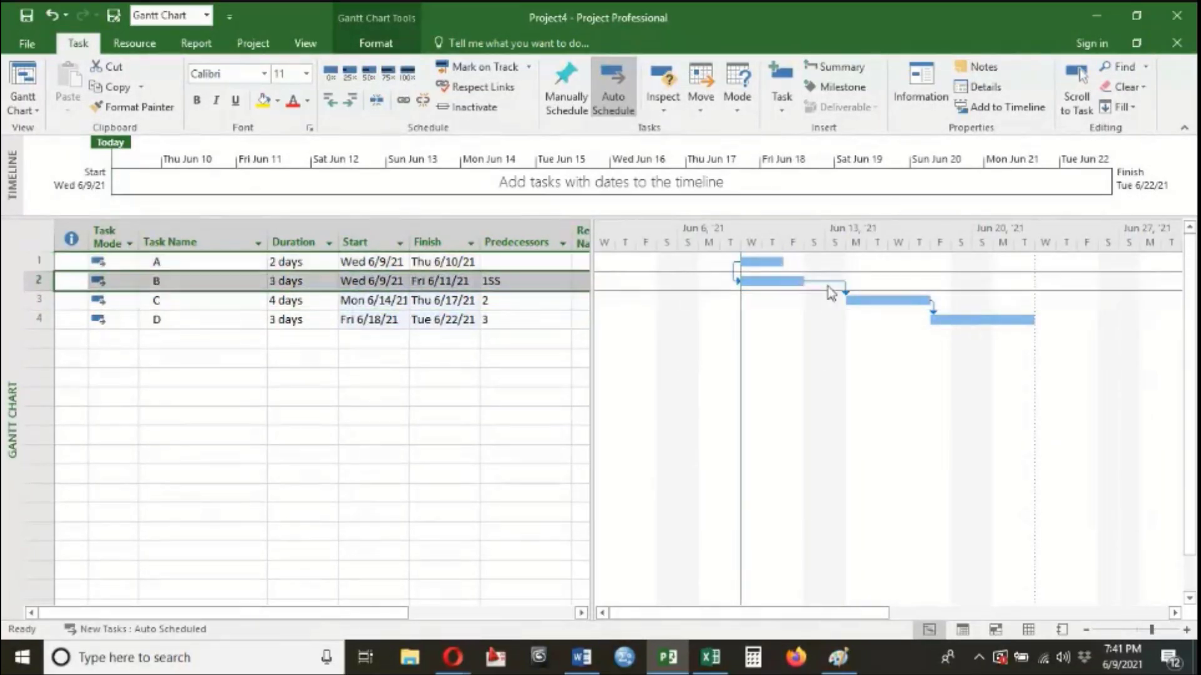
pyautogui.click(897, 300)
pyautogui.click(955, 318)
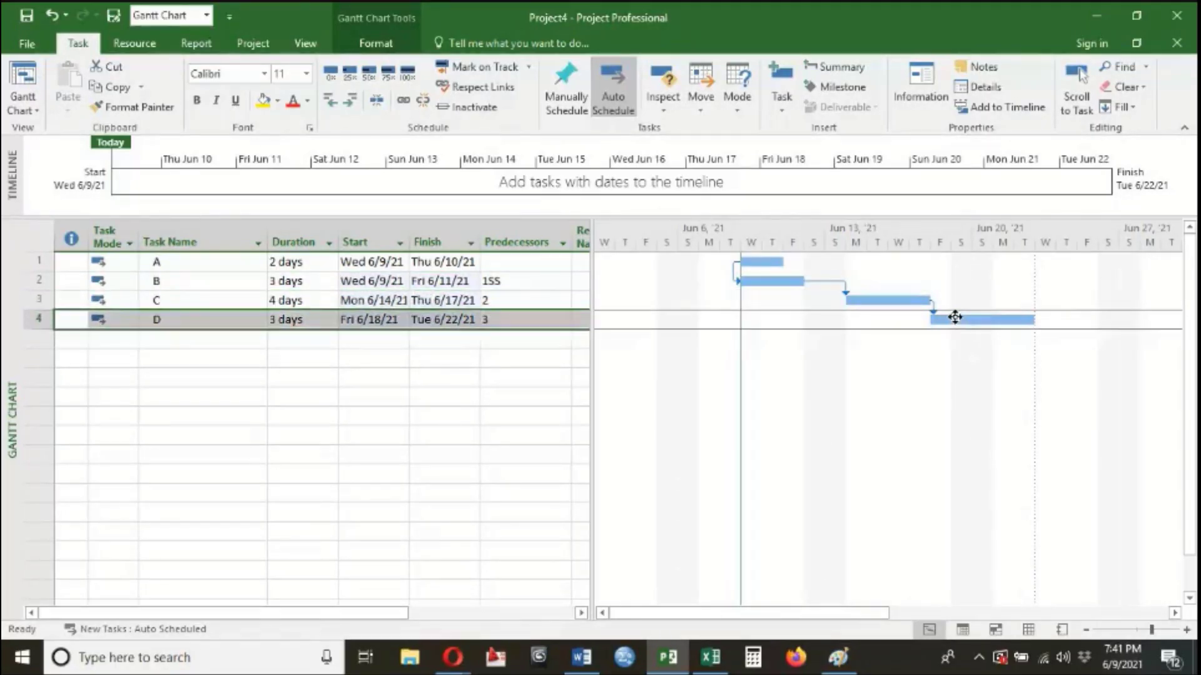
pyautogui.moveTo(953, 318)
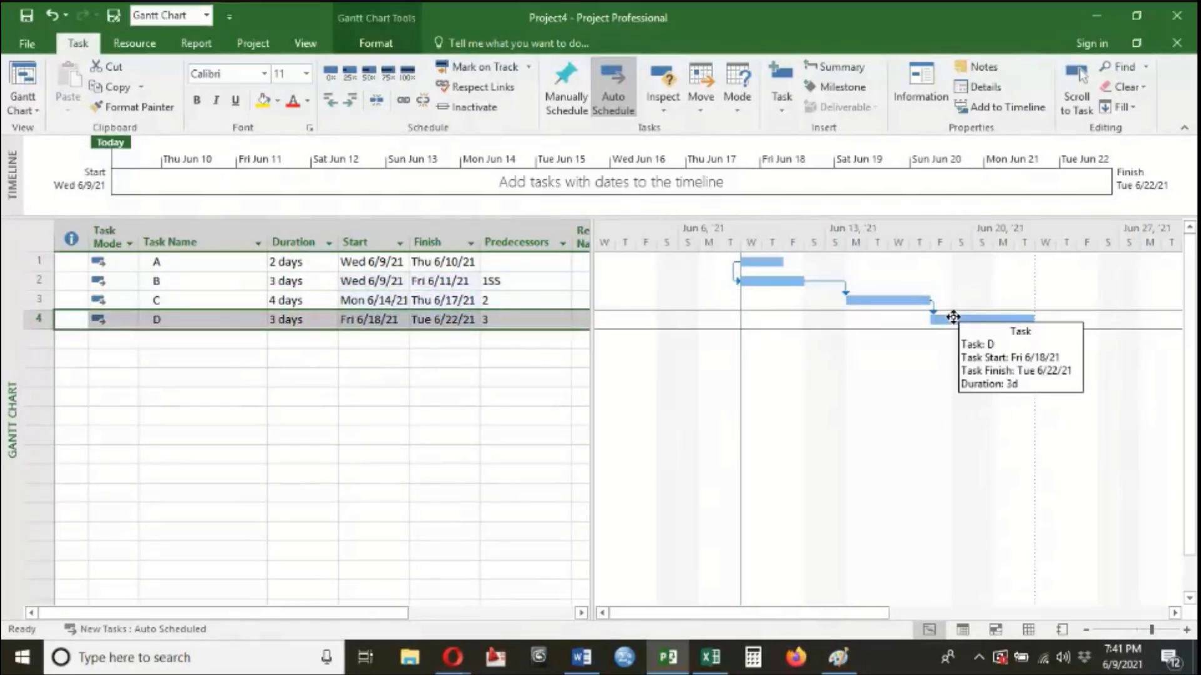
# - Select the entire task table at once, clearing the selection and selecting it again as a demonstration
pyautogui.click(395, 360)
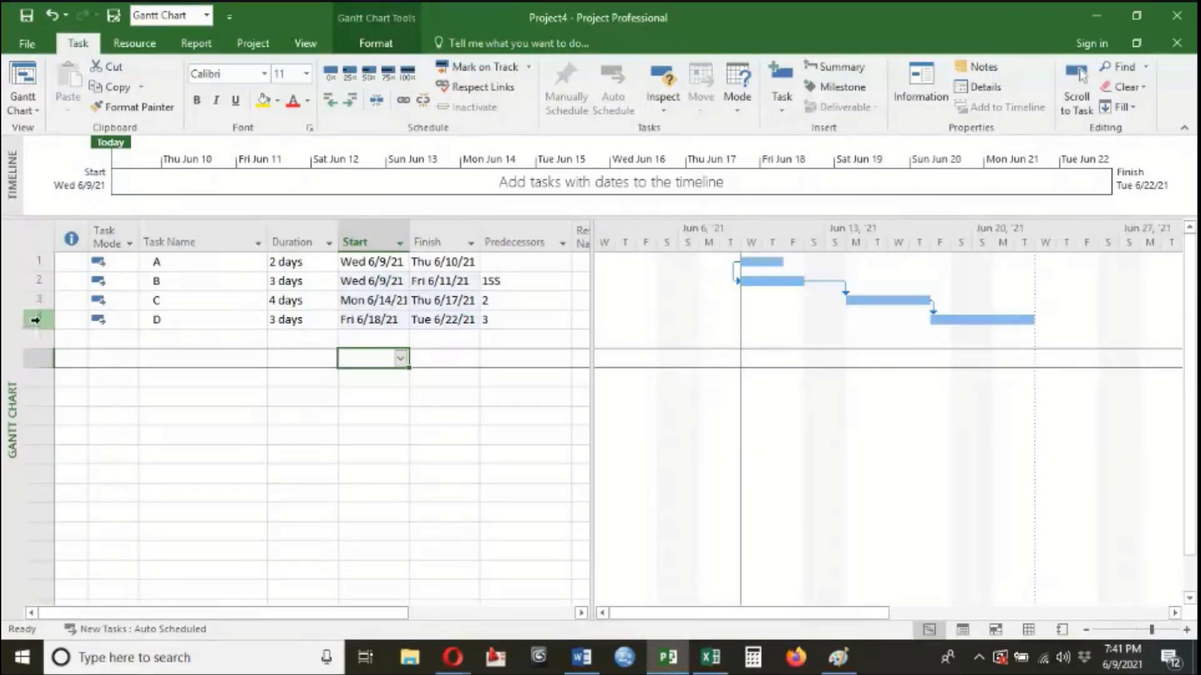
pyautogui.click(36, 234)
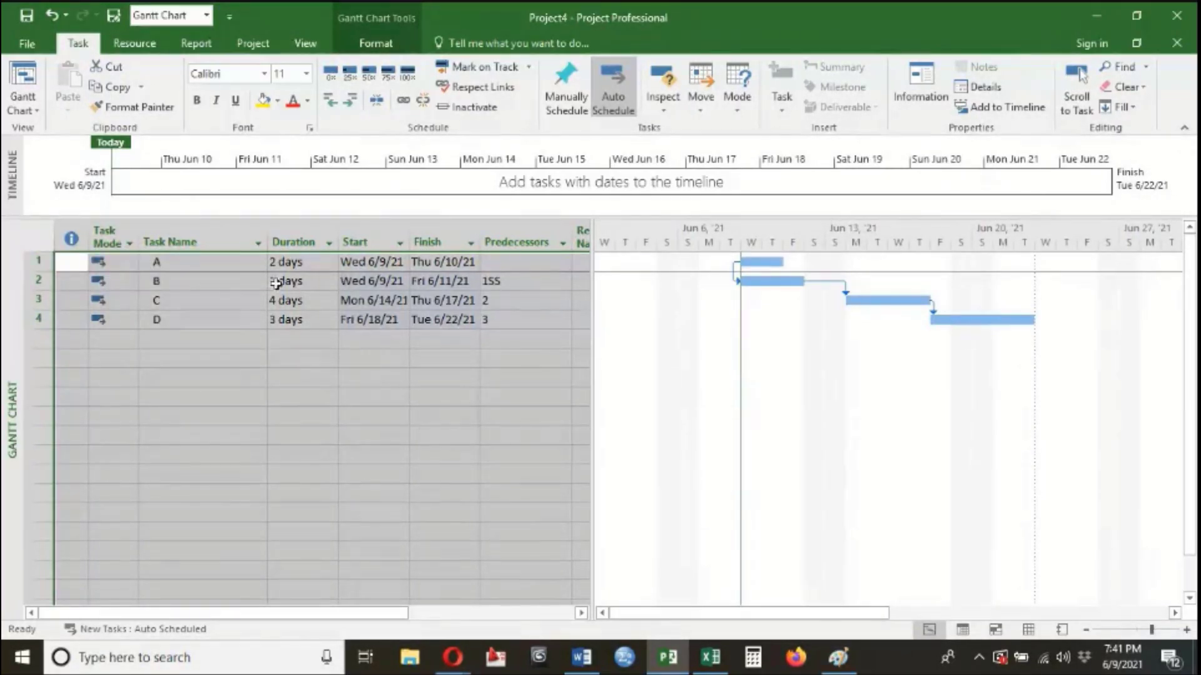
pyautogui.click(129, 358)
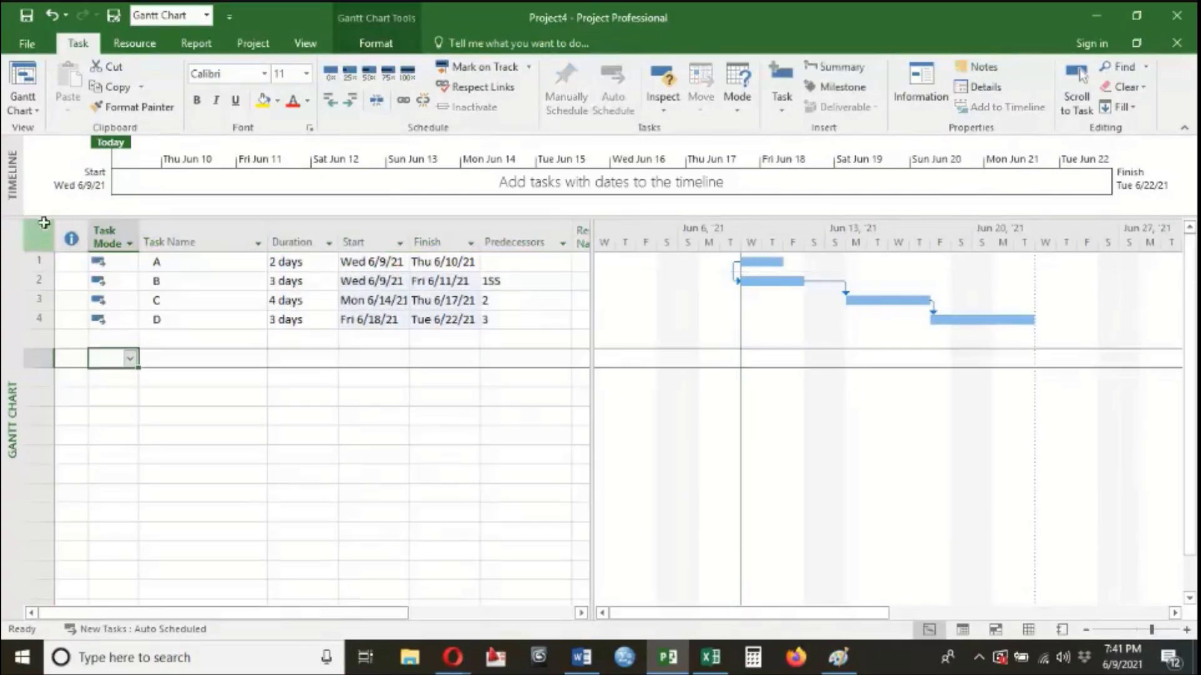
pyautogui.click(261, 440)
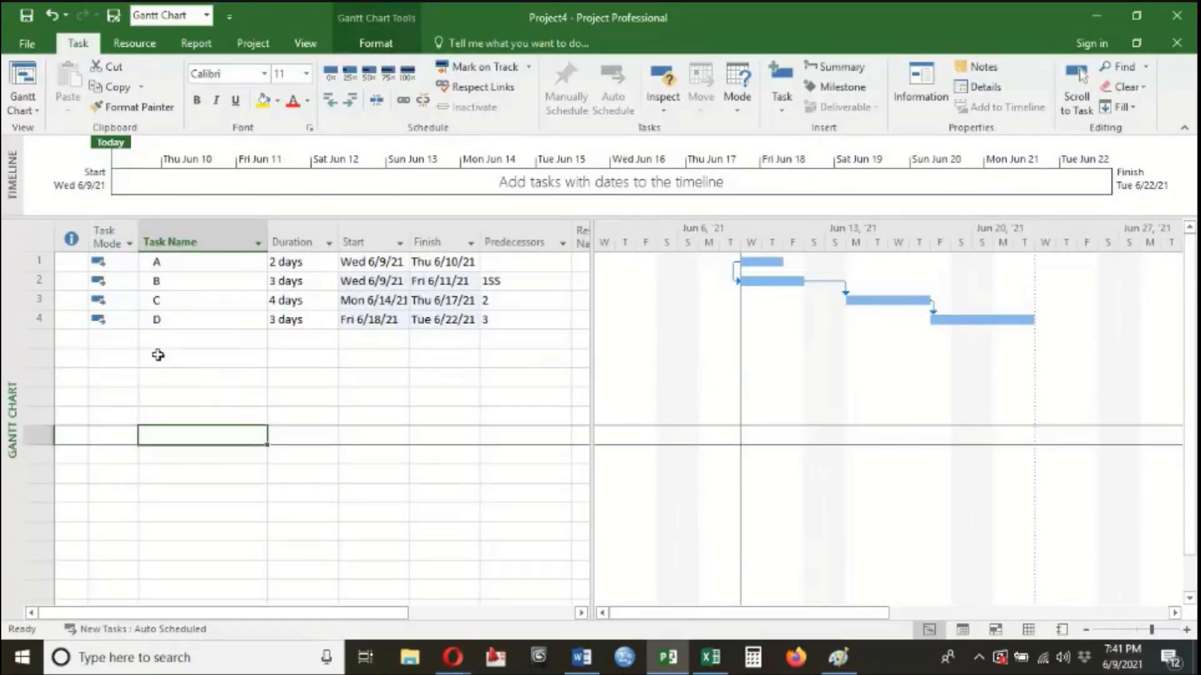
pyautogui.click(33, 223)
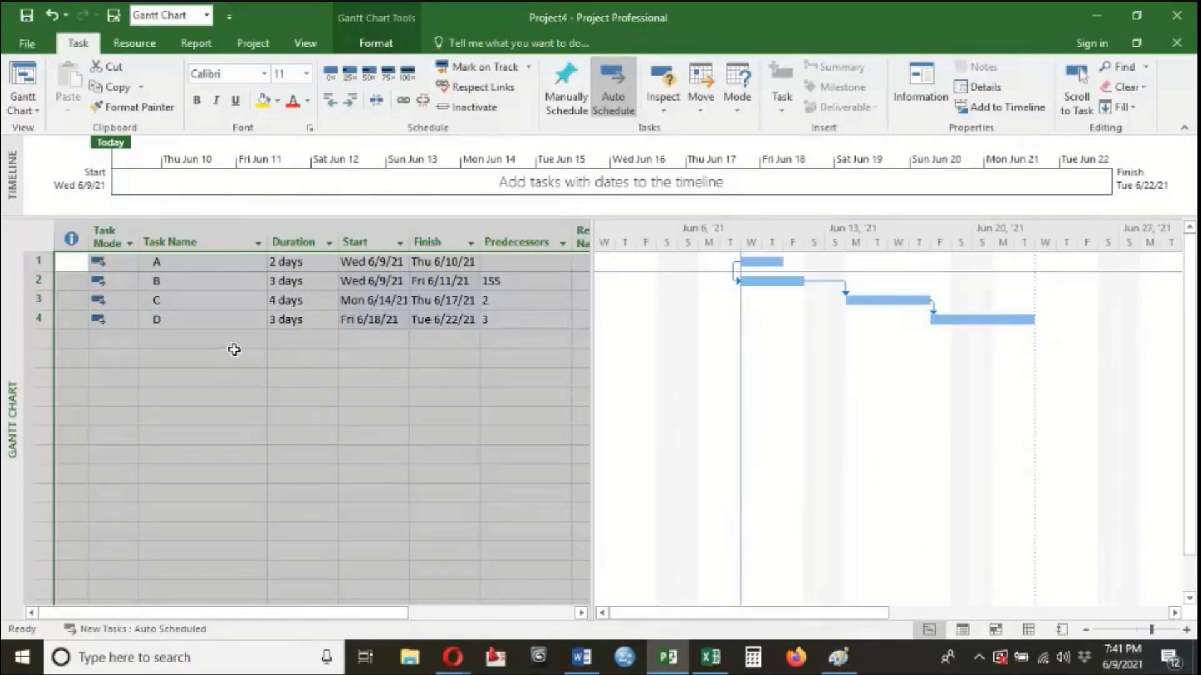
pyautogui.click(373, 45)
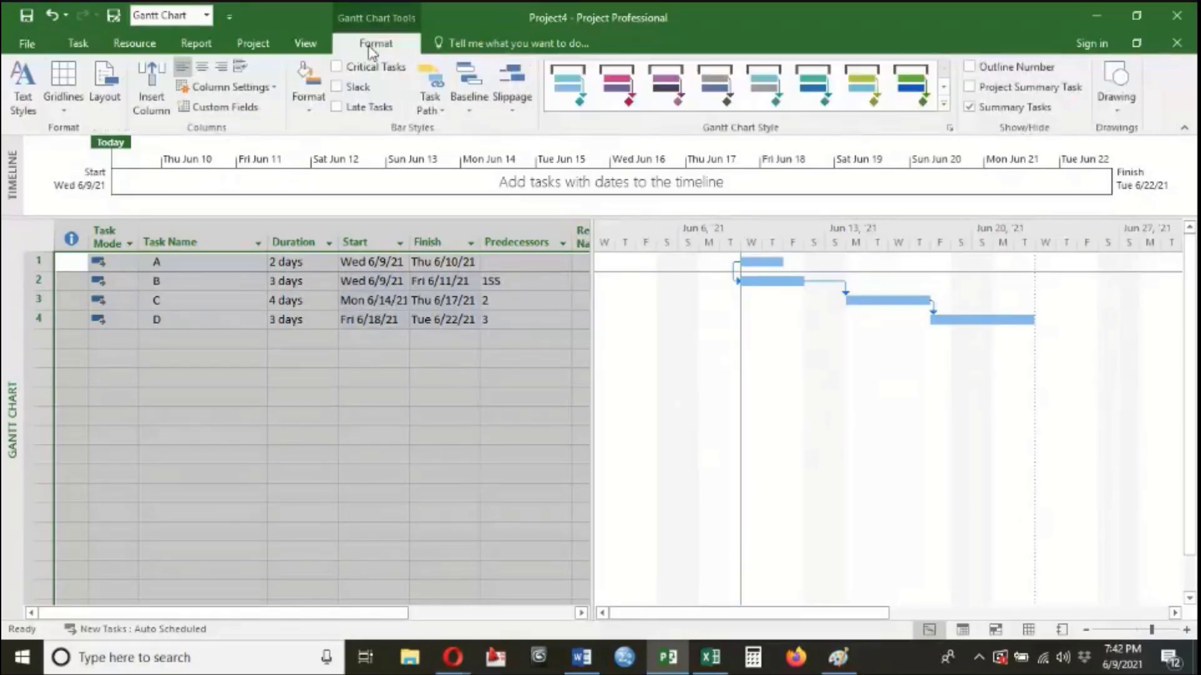
pyautogui.click(78, 43)
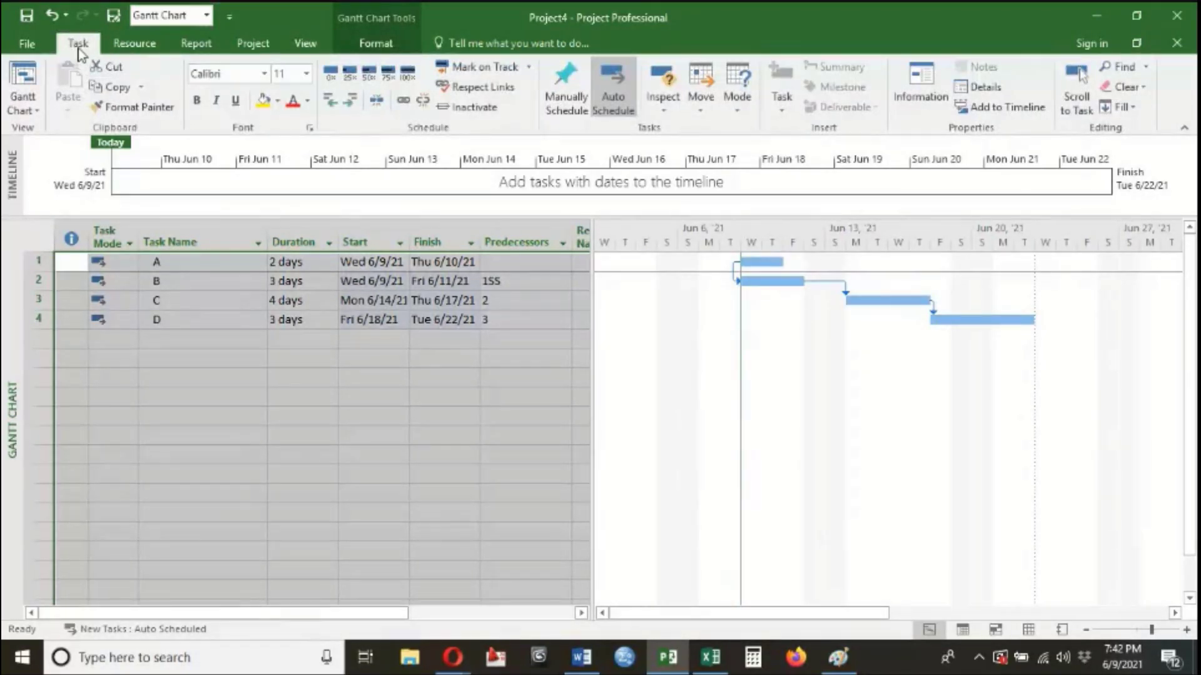
# - Check the Google Meet call in the Opera browser and return to the project's Gantt chart in Microsoft Project
pyautogui.moveTo(453, 669)
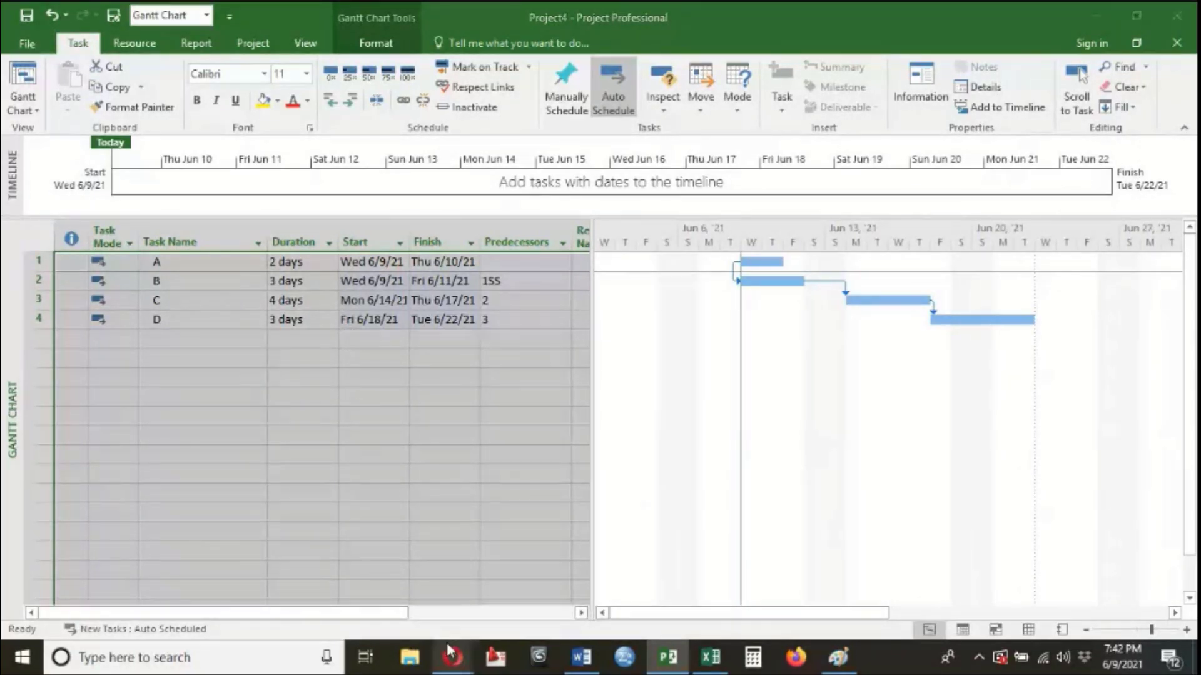
pyautogui.click(370, 587)
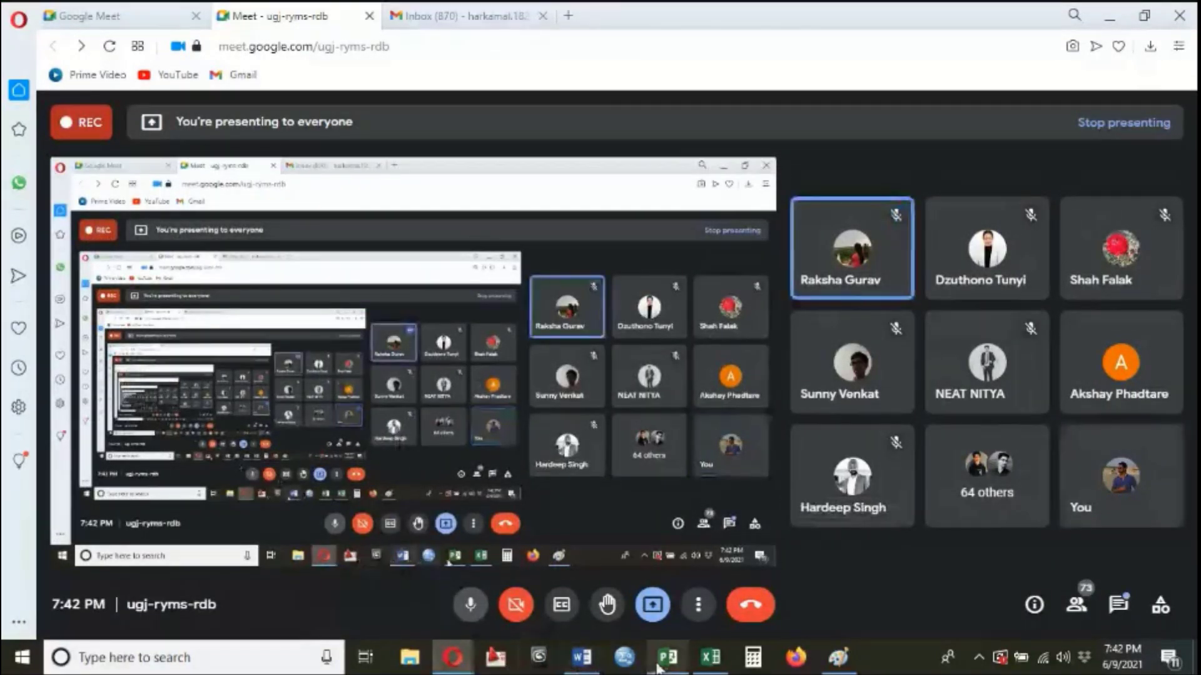
pyautogui.click(667, 657)
pyautogui.click(288, 338)
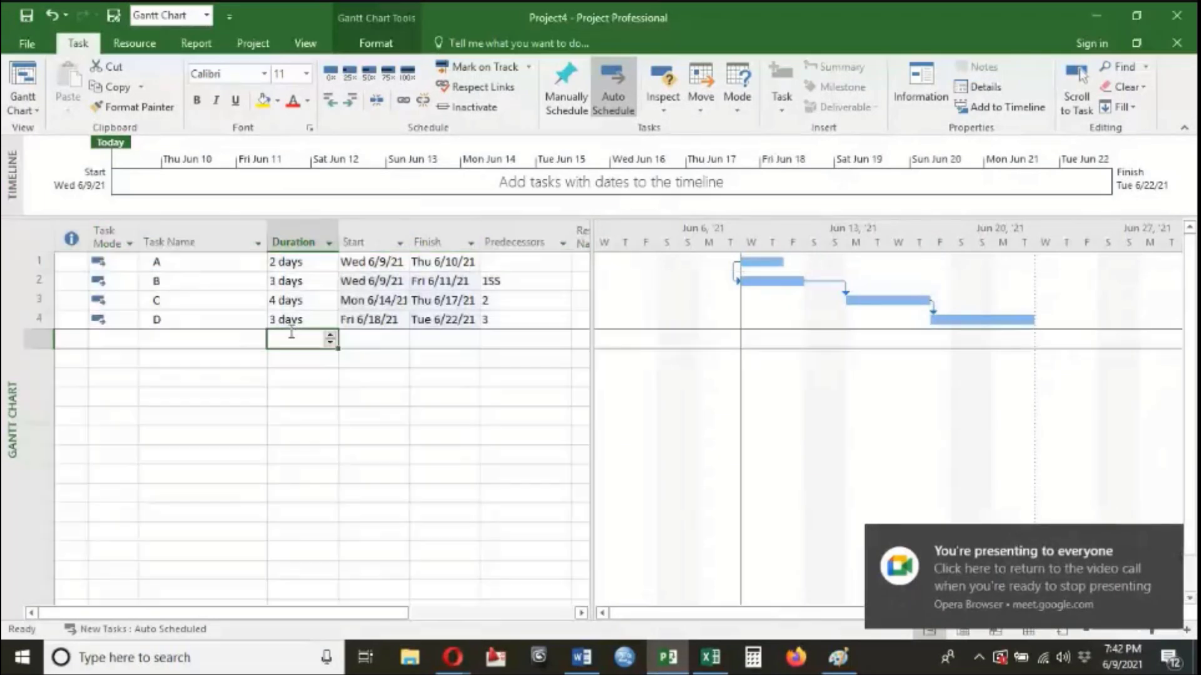
# - Open the individual bar formatting for task C and move the dialog clear of the Gantt bars
pyautogui.click(374, 47)
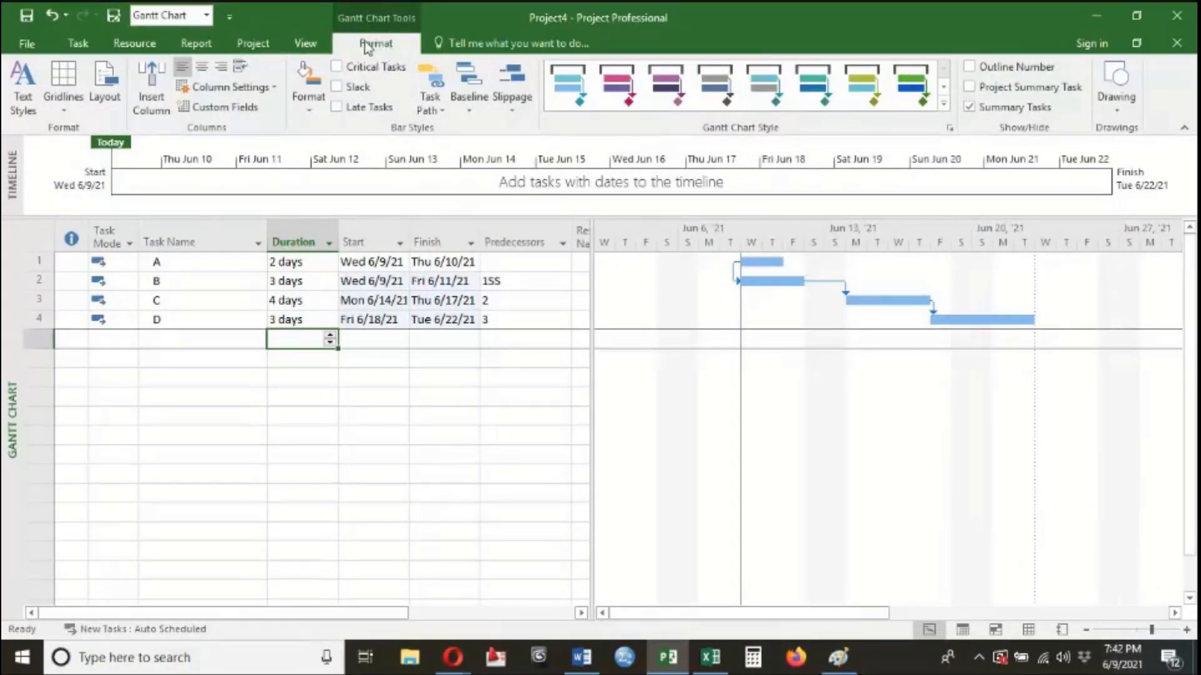
pyautogui.click(298, 102)
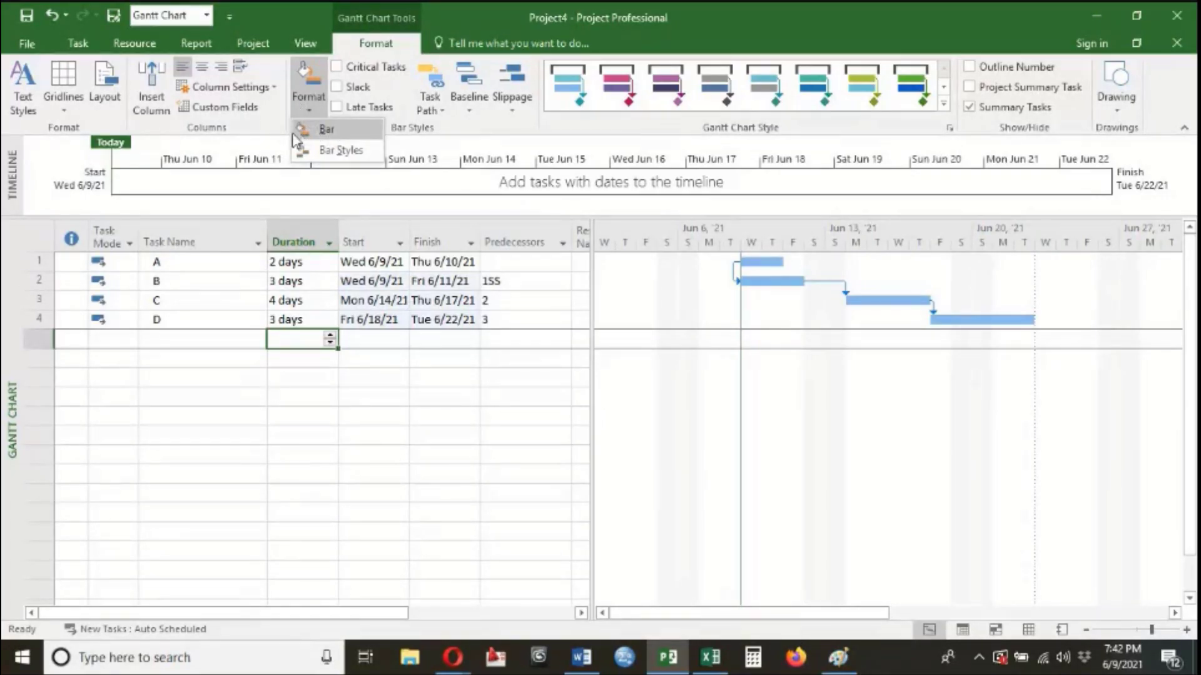
pyautogui.click(321, 131)
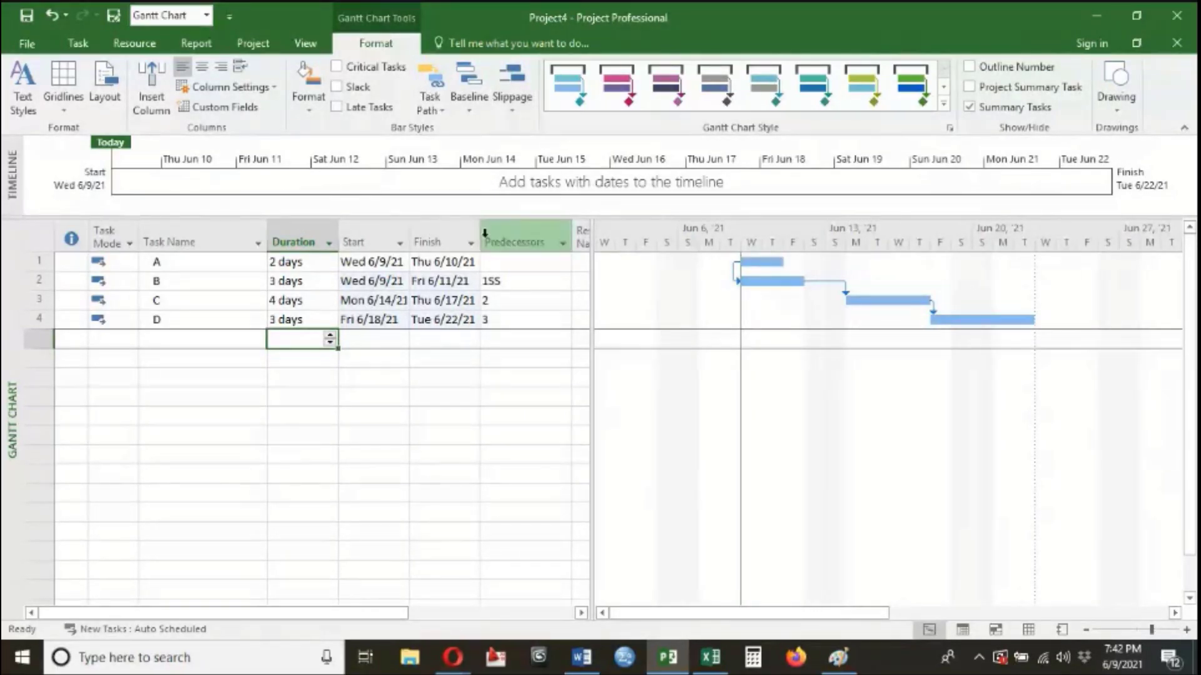
pyautogui.click(469, 301)
pyautogui.click(308, 94)
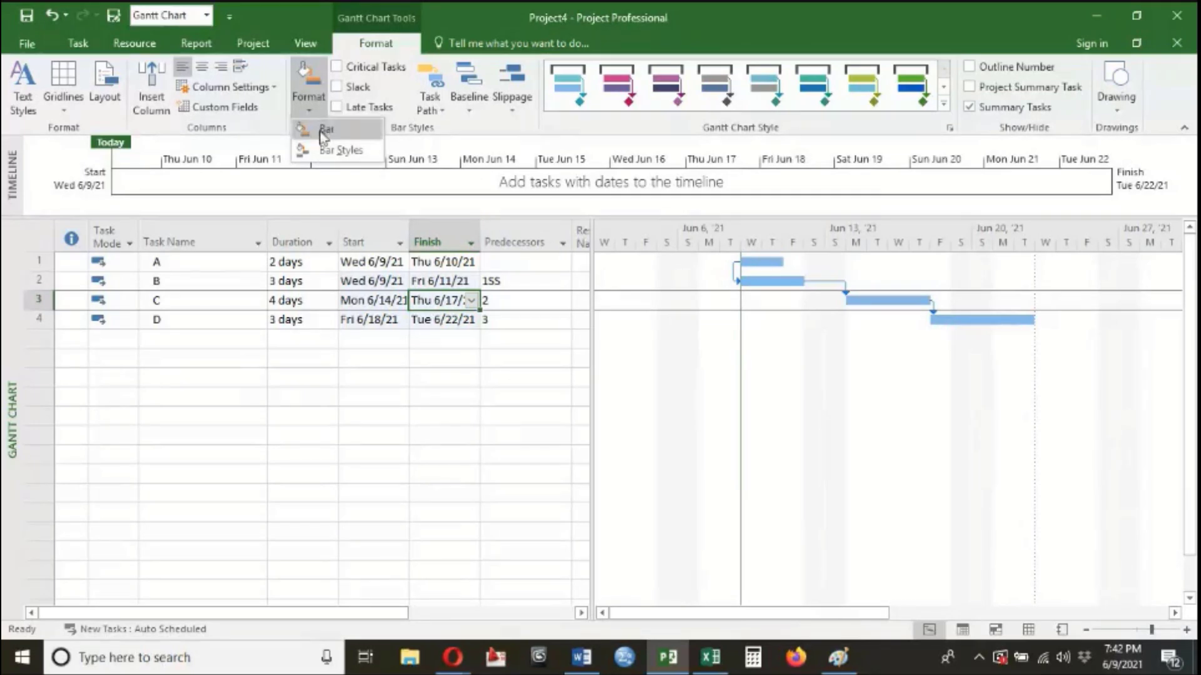
pyautogui.click(319, 130)
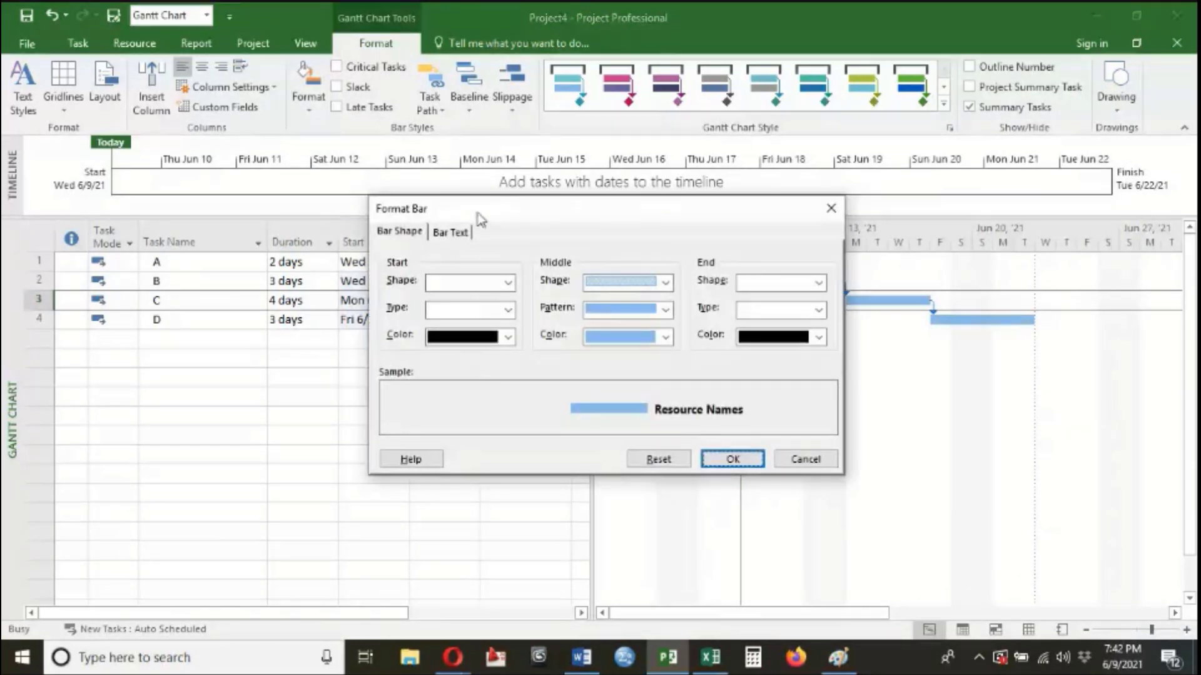
pyautogui.moveTo(480, 217); pyautogui.dragTo(401, 225)
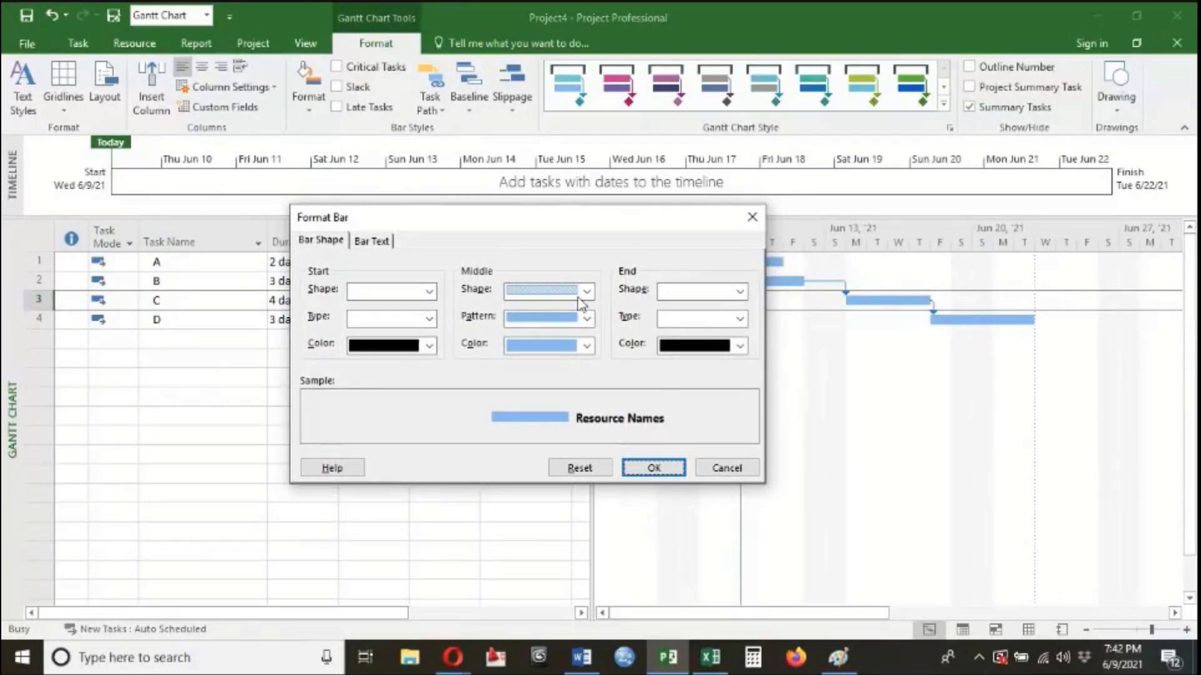
pyautogui.moveTo(510, 225); pyautogui.dragTo(458, 161)
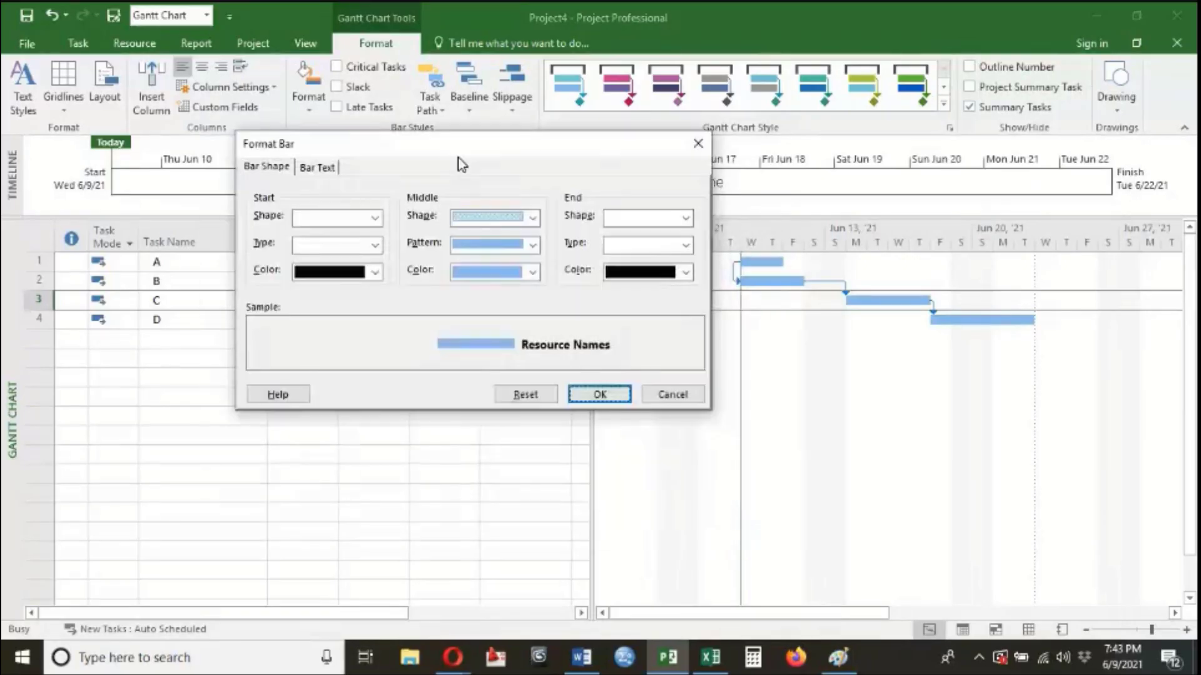
# - Examine the bar text positions available for task C's bar: Left, Right, Top, Bottom and Inside
pyautogui.click(319, 169)
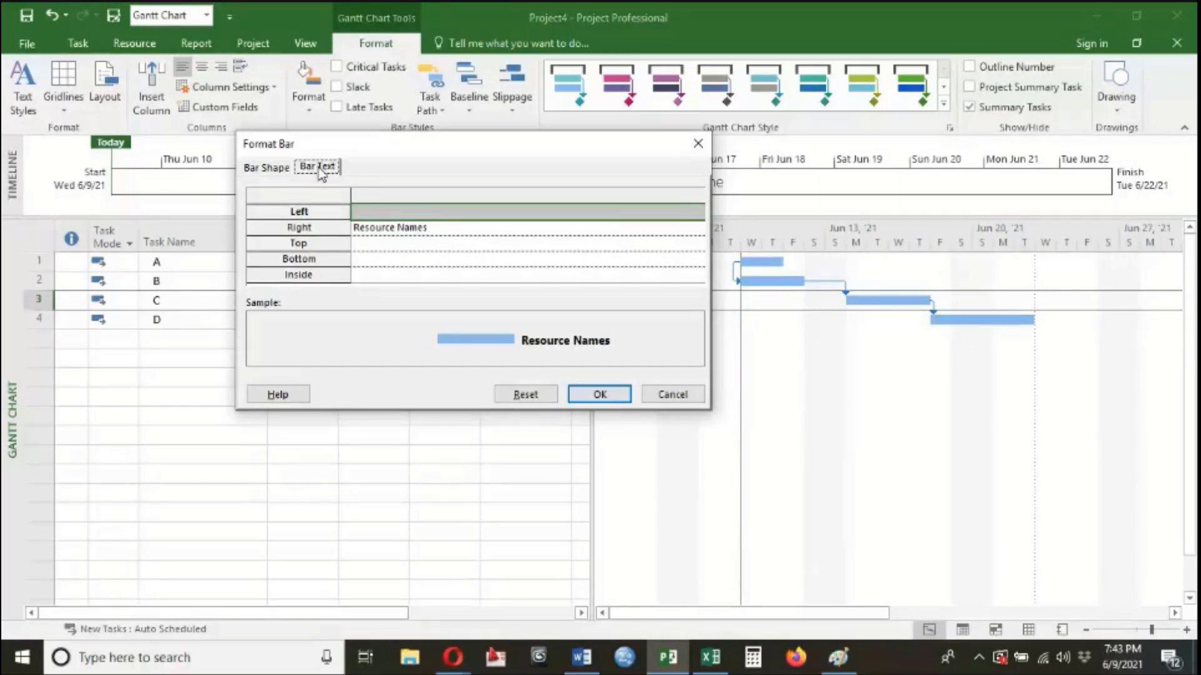
pyautogui.click(301, 213)
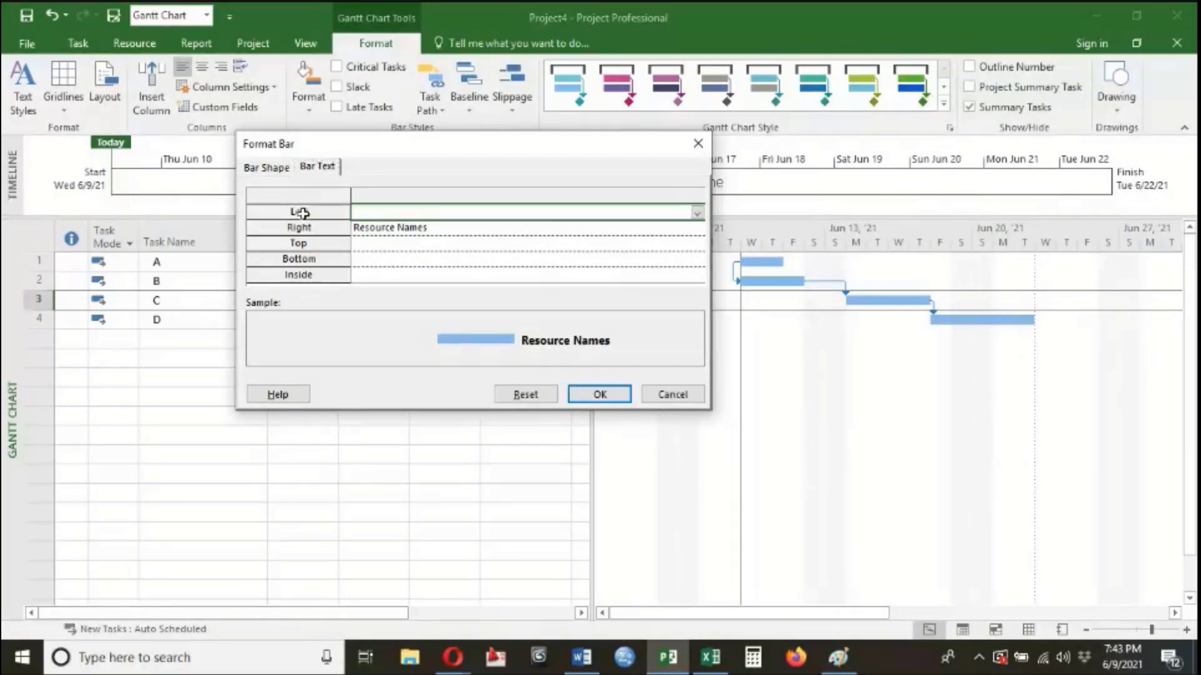
pyautogui.click(314, 228)
pyautogui.click(317, 243)
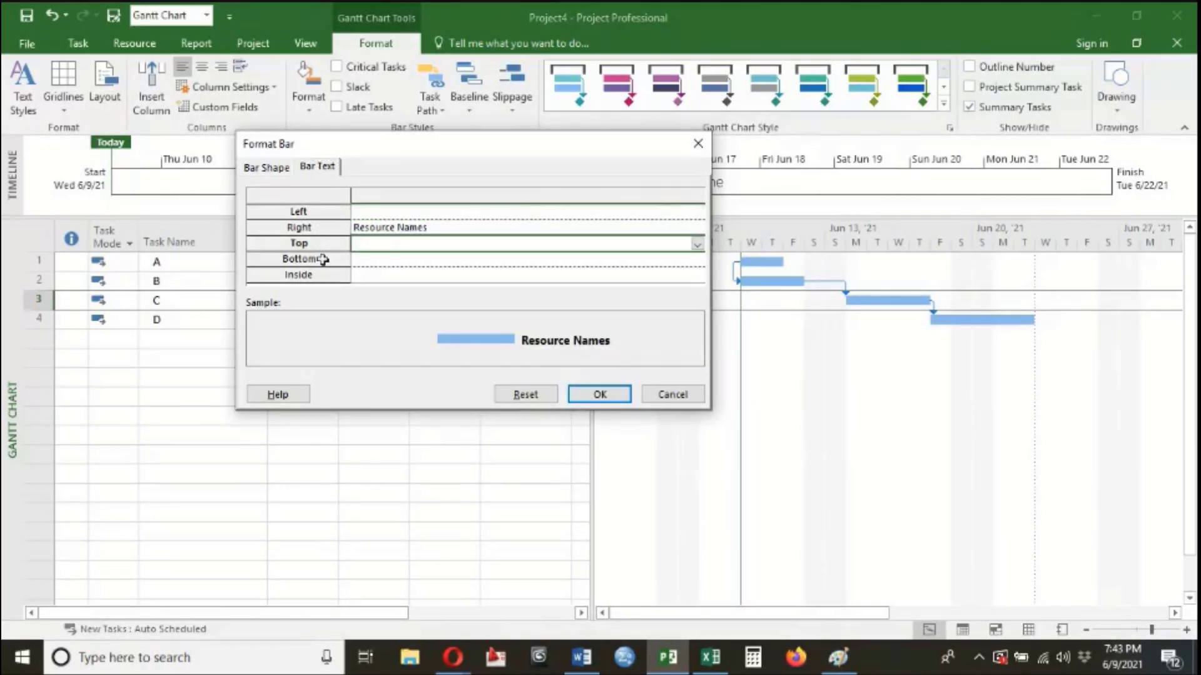
pyautogui.click(322, 259)
pyautogui.click(326, 278)
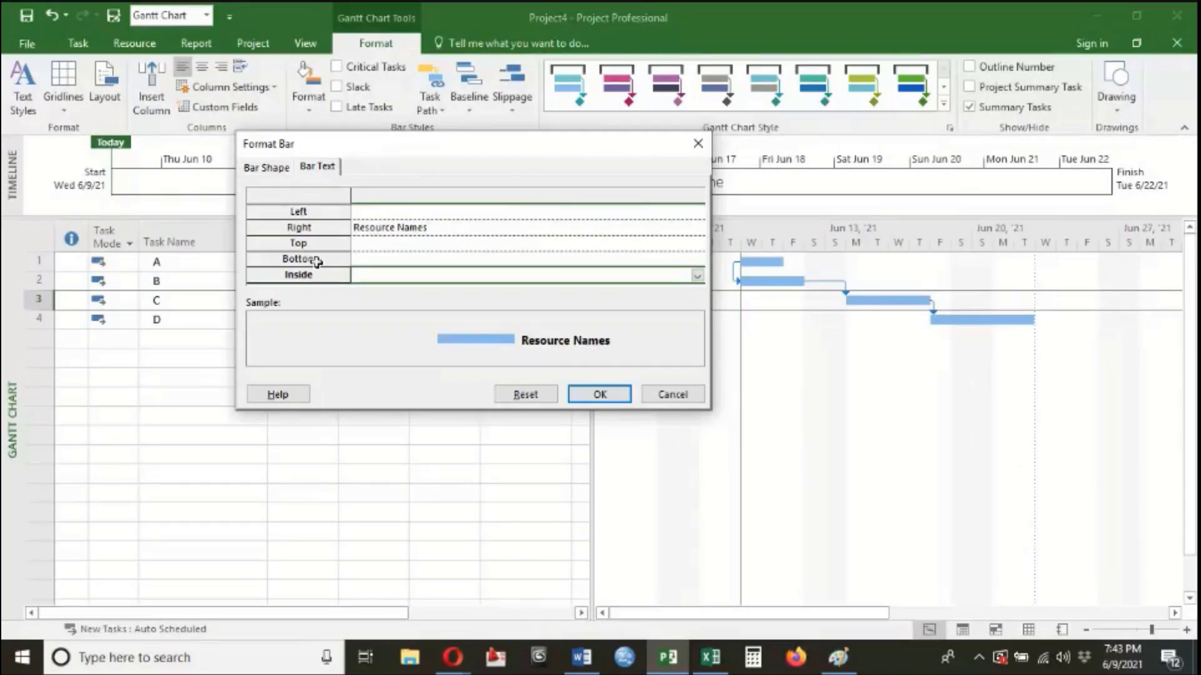
# - Set the text above task C's bar to the Name field
pyautogui.click(360, 247)
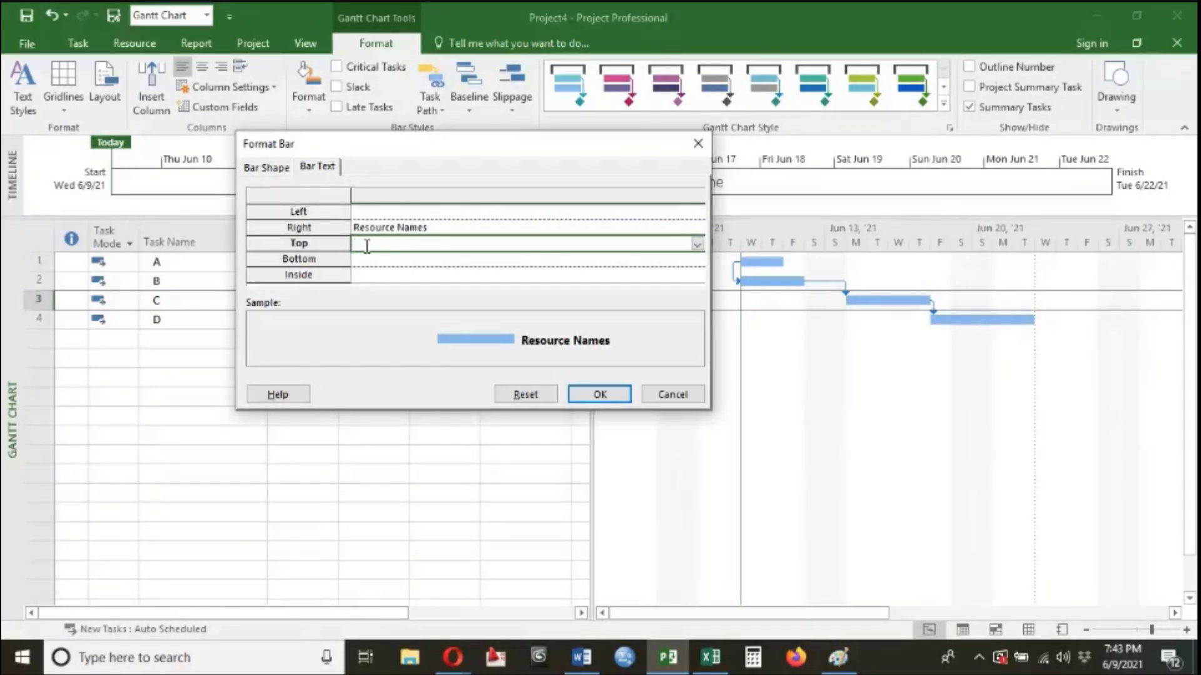
pyautogui.write('Name')
pyautogui.click(698, 244)
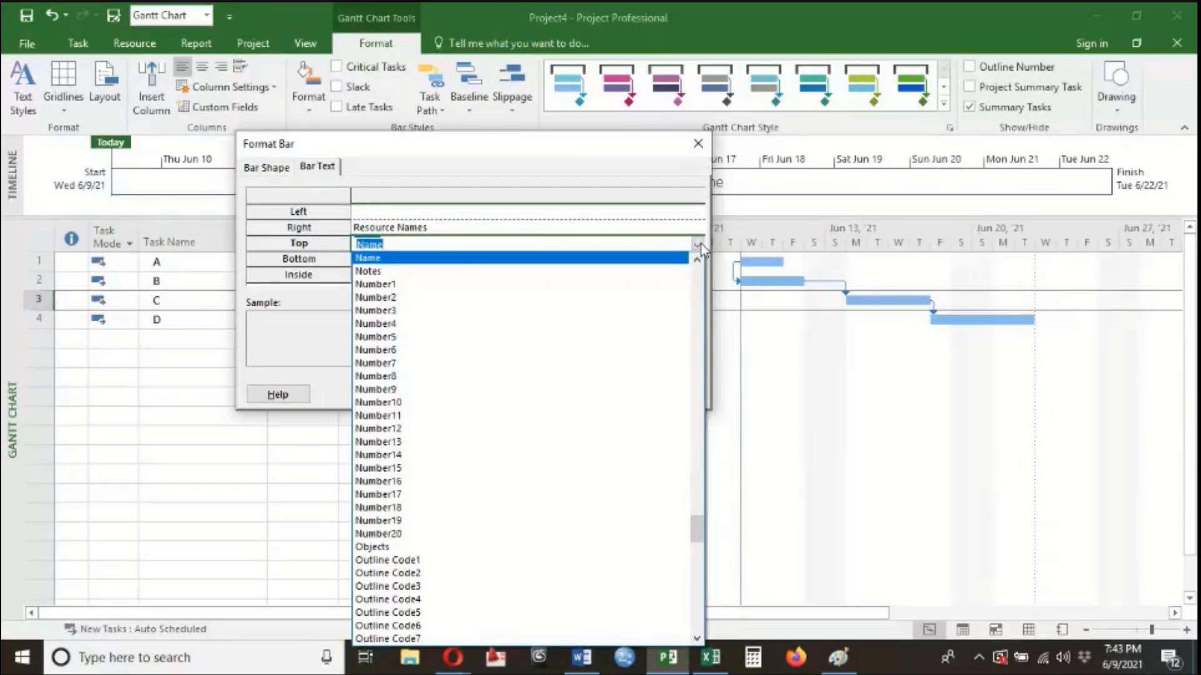
pyautogui.click(698, 245)
pyautogui.click(406, 246)
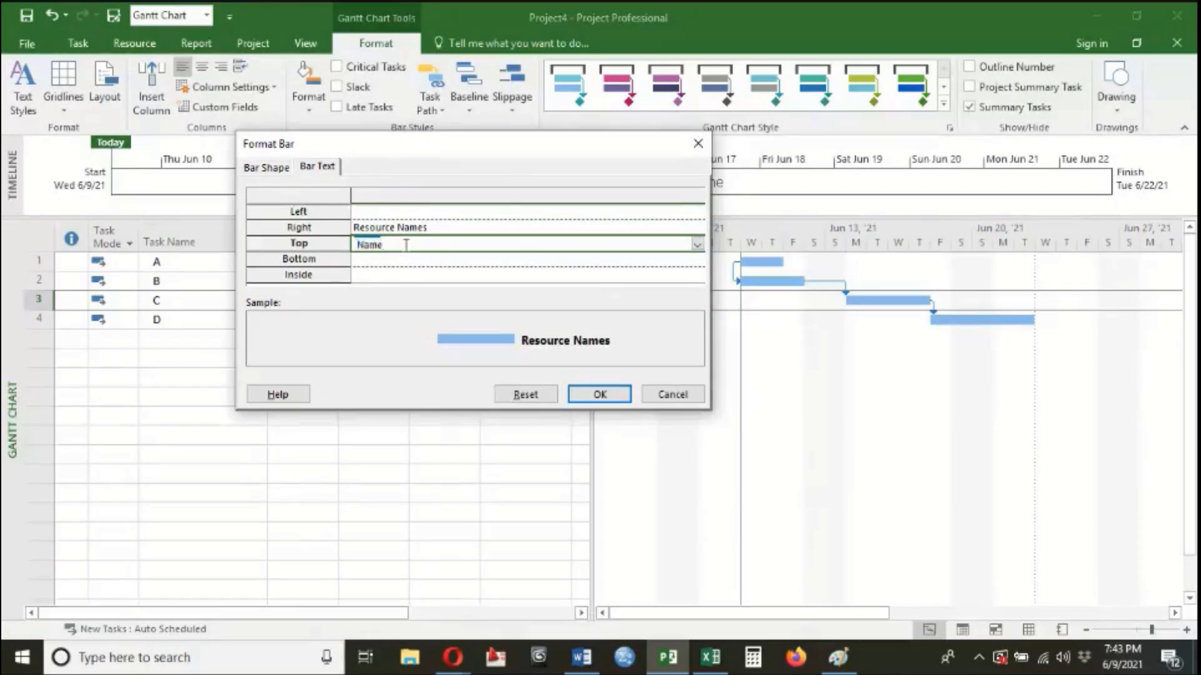
# - Set the text below task C's bar to the Duration field and apply the bar formatting
pyautogui.click(360, 261)
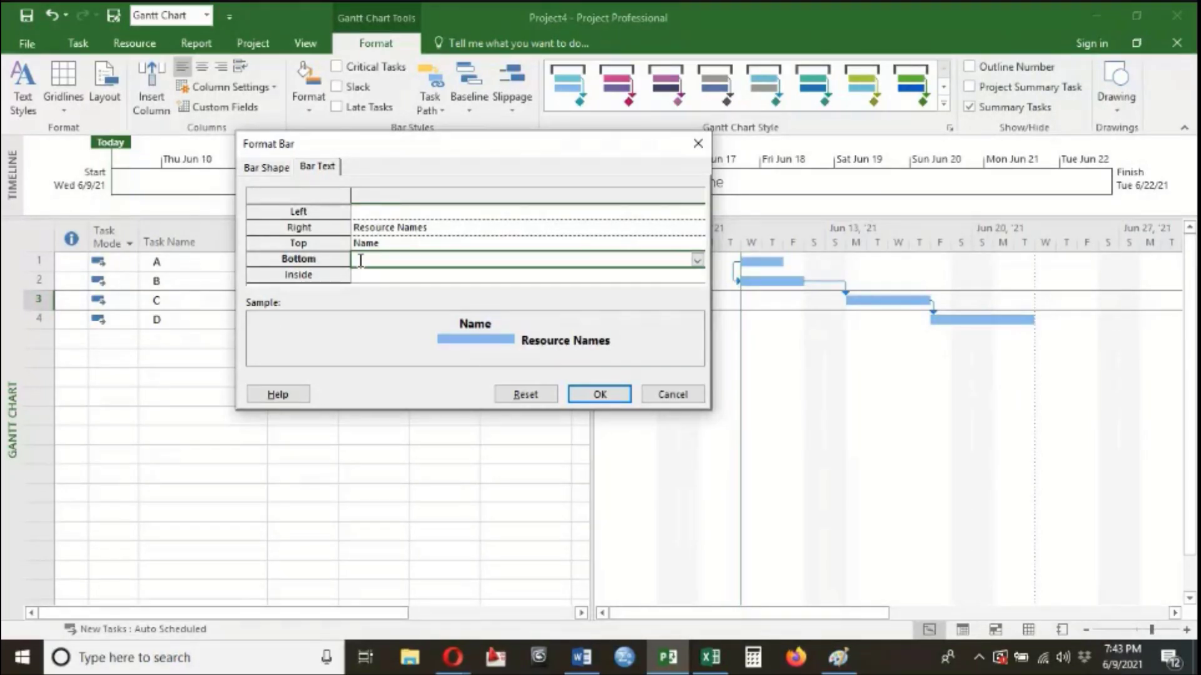
pyautogui.write('uration')
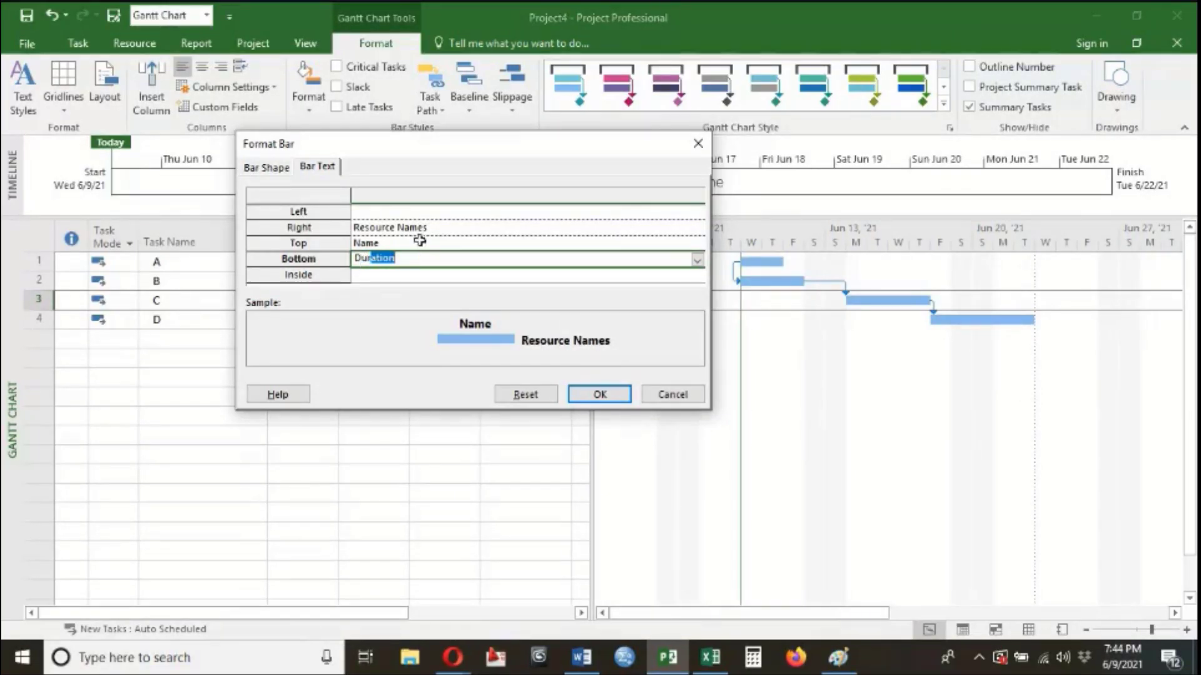
pyautogui.press('Return')
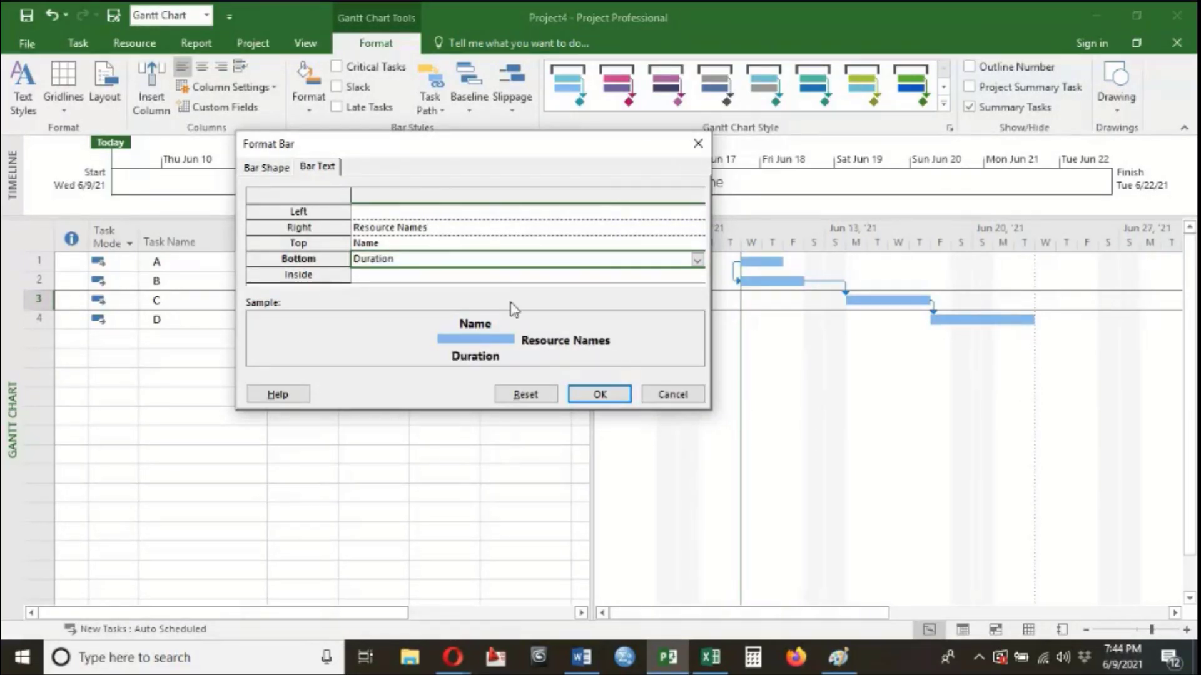
pyautogui.click(615, 399)
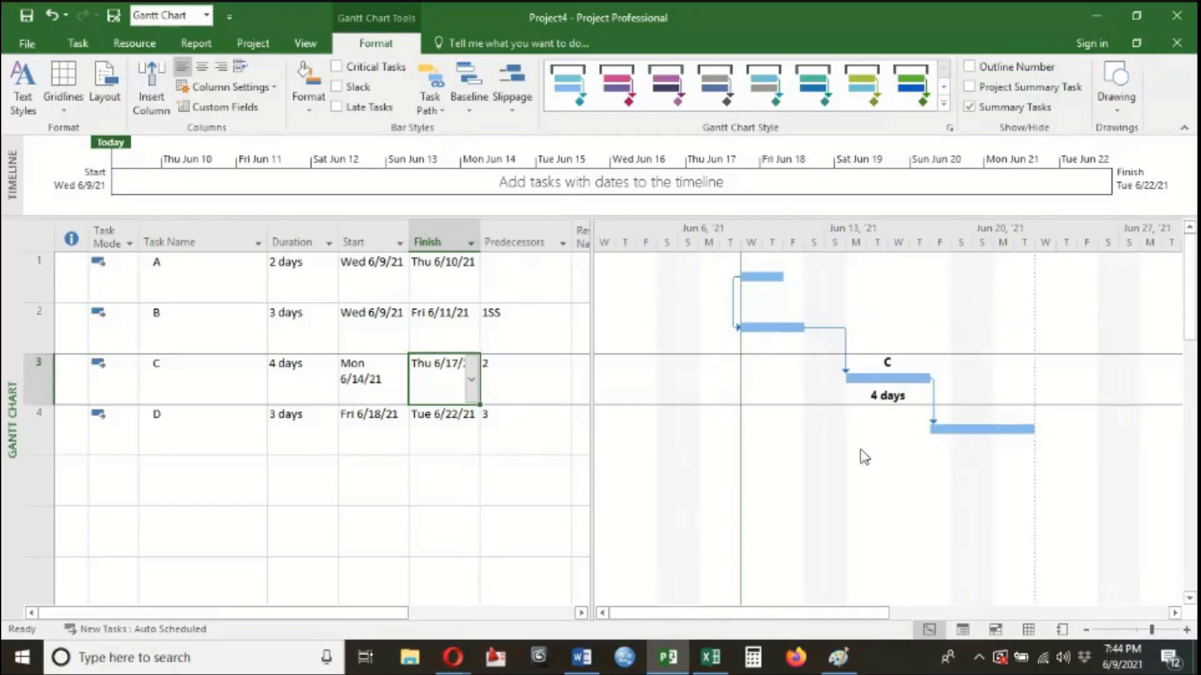
# - Select all tasks in the table, open their bar formatting and set the top bar text to Name
pyautogui.click(887, 380)
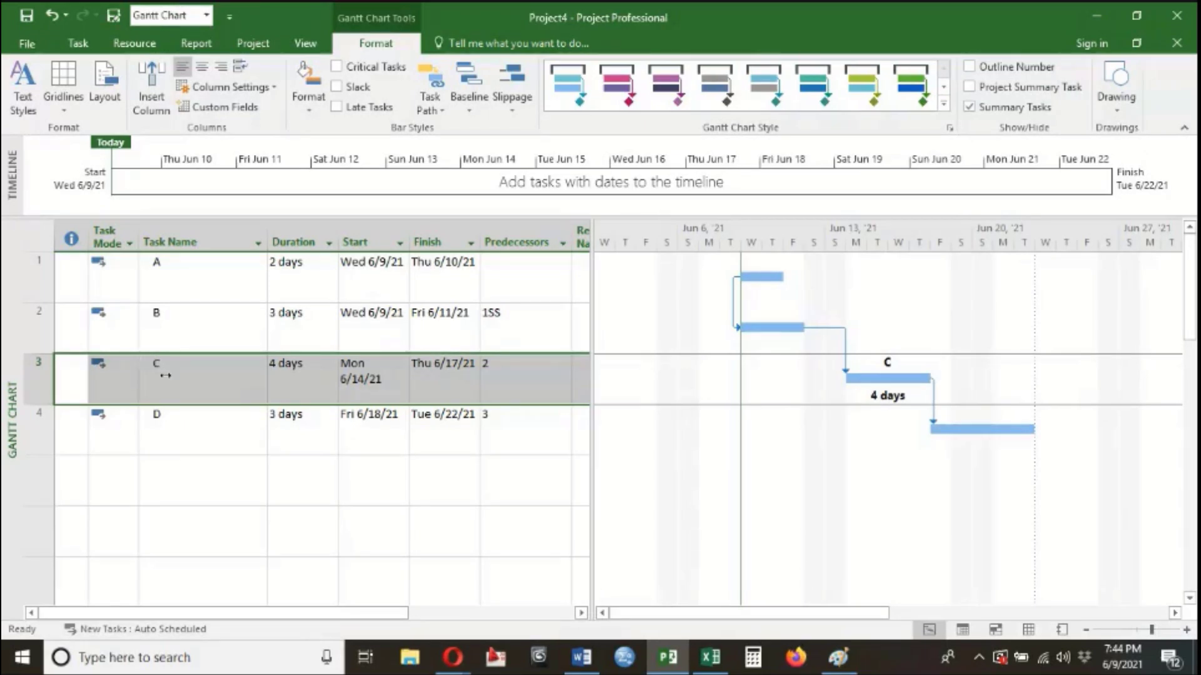
pyautogui.click(203, 362)
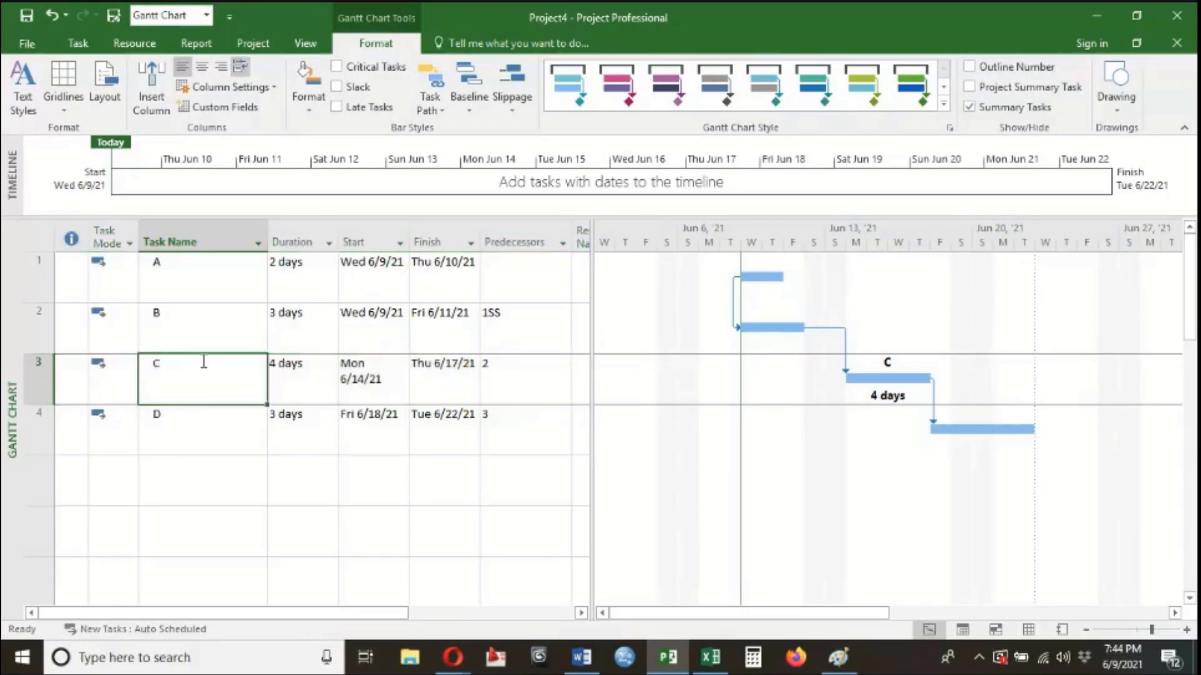
pyautogui.click(37, 237)
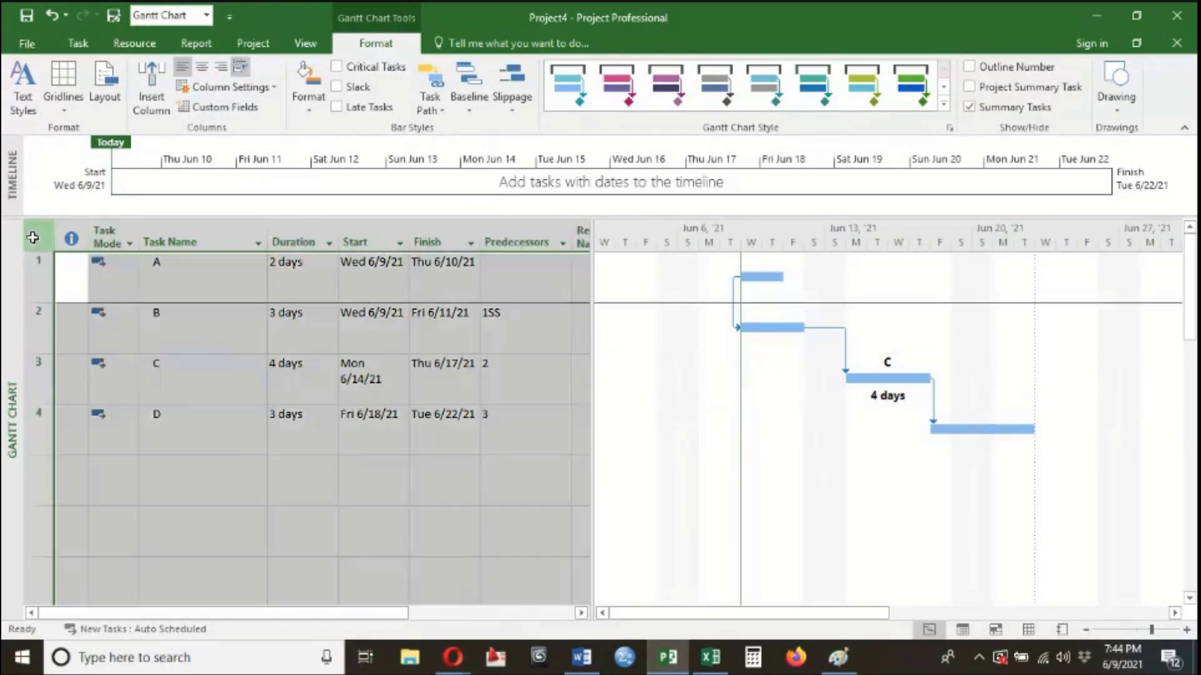
pyautogui.click(315, 100)
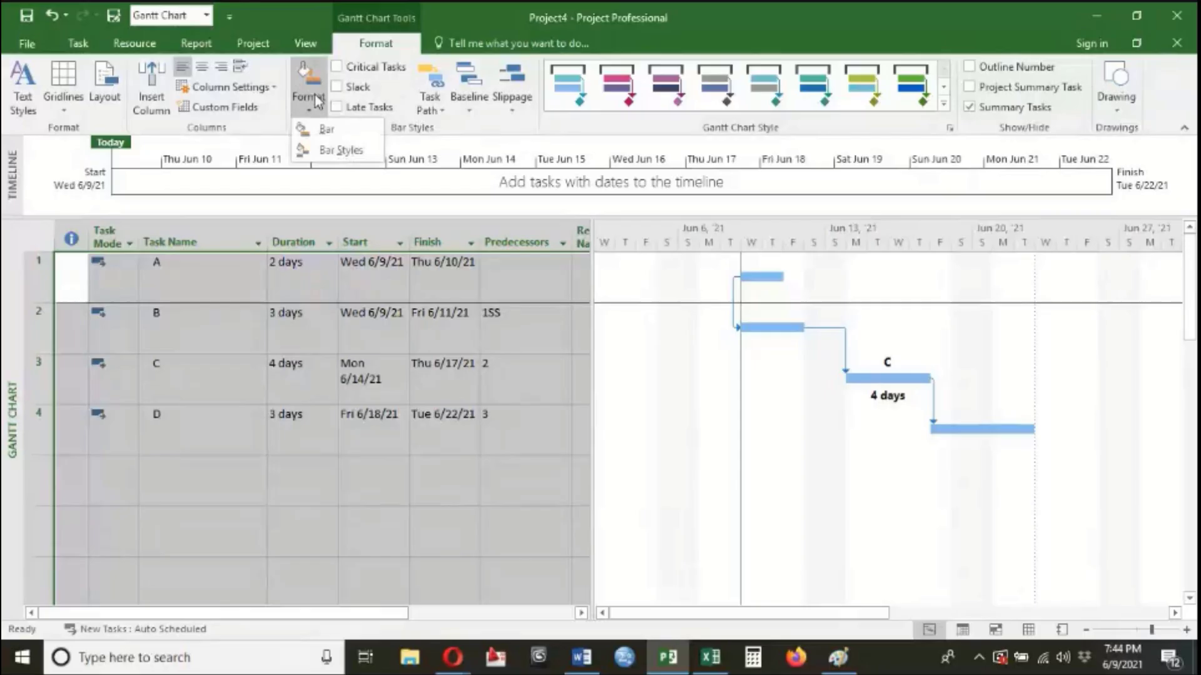
pyautogui.click(322, 130)
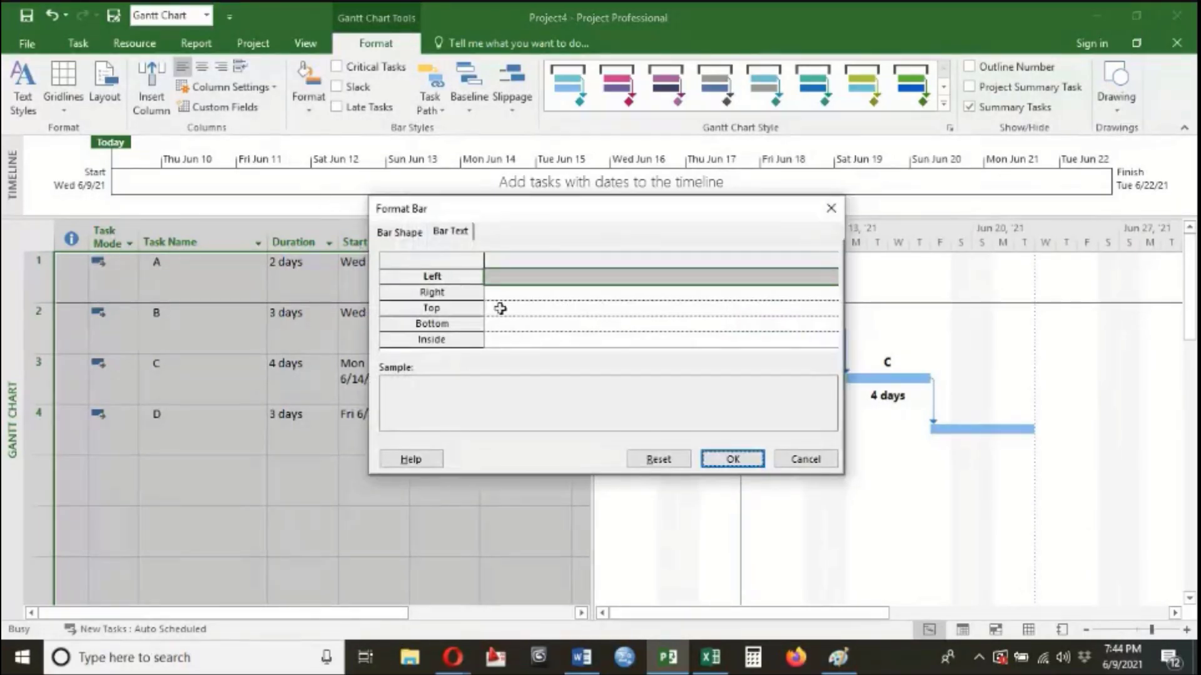
pyautogui.click(501, 308)
pyautogui.write('Name')
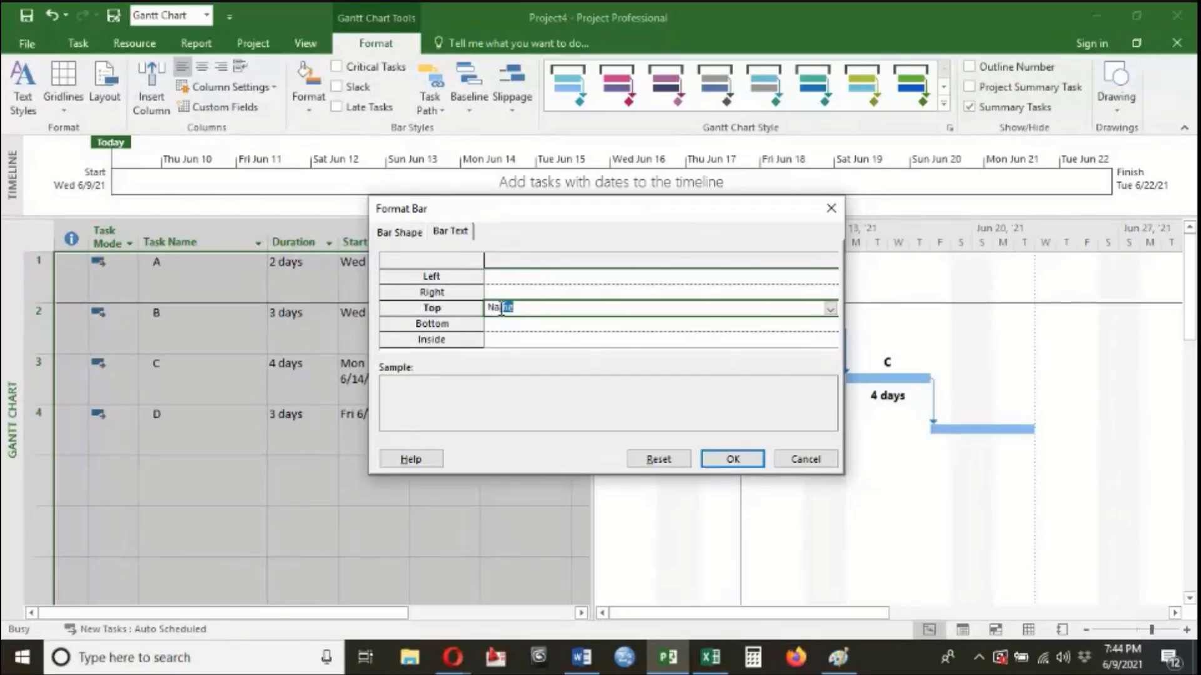
pyautogui.press('Return')
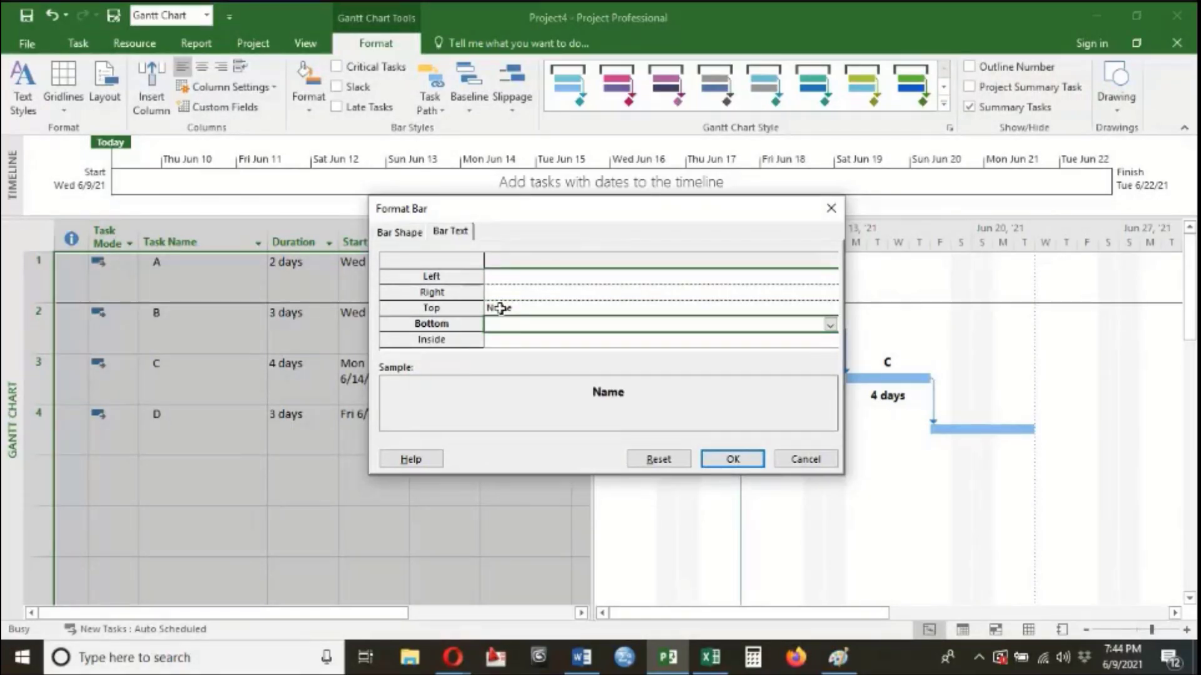
# - Set the text below the bars of all selected tasks to the Duration field and apply the bar formatting
pyautogui.write('Duration')
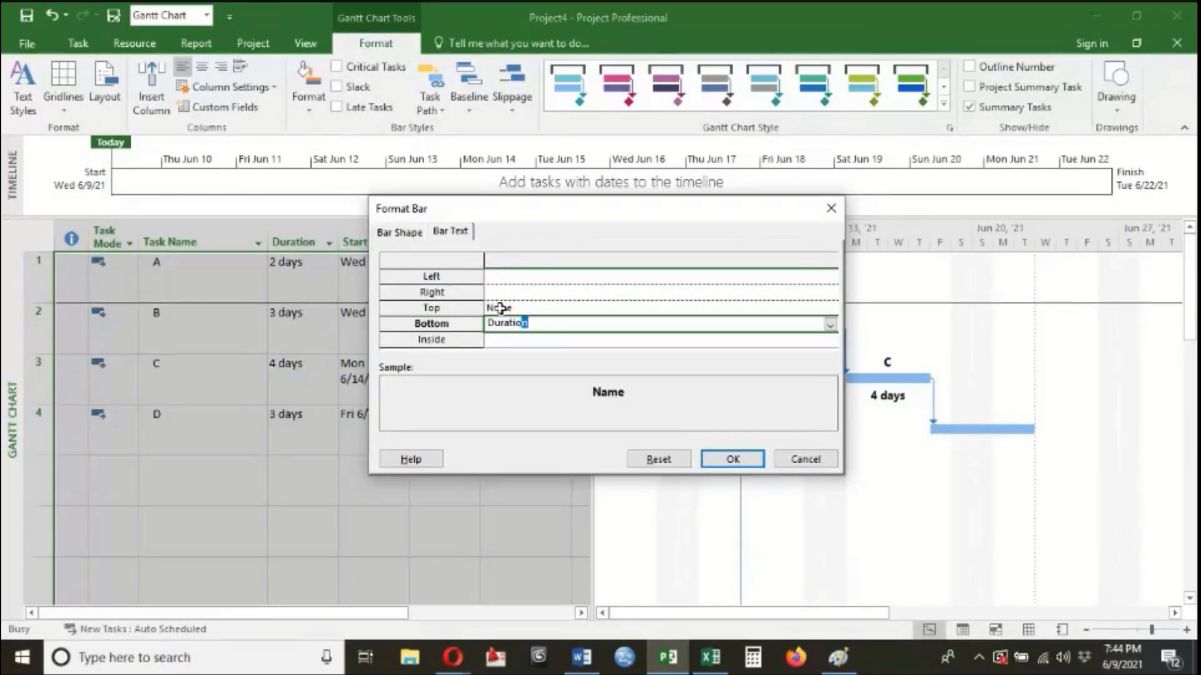
pyautogui.press('Return')
pyautogui.click(732, 459)
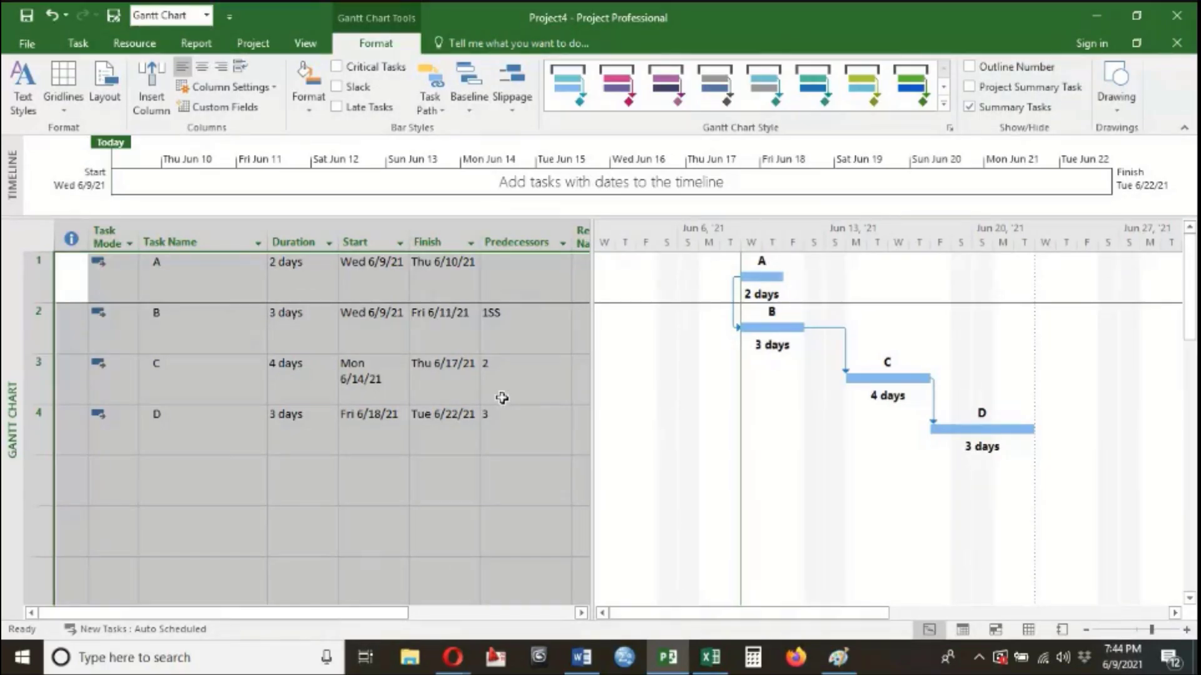
pyautogui.click(398, 364)
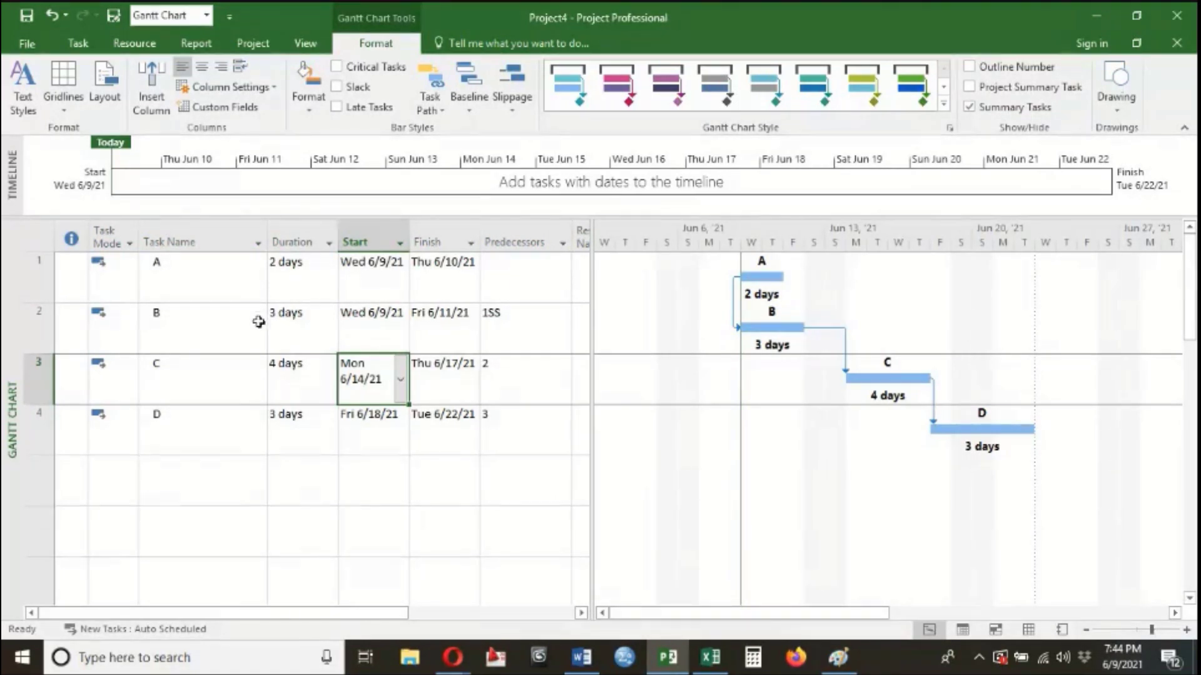
# - Rename tasks A, B, C and D as Excavation, Land clearance, Marking and P.C.C
pyautogui.click(233, 274)
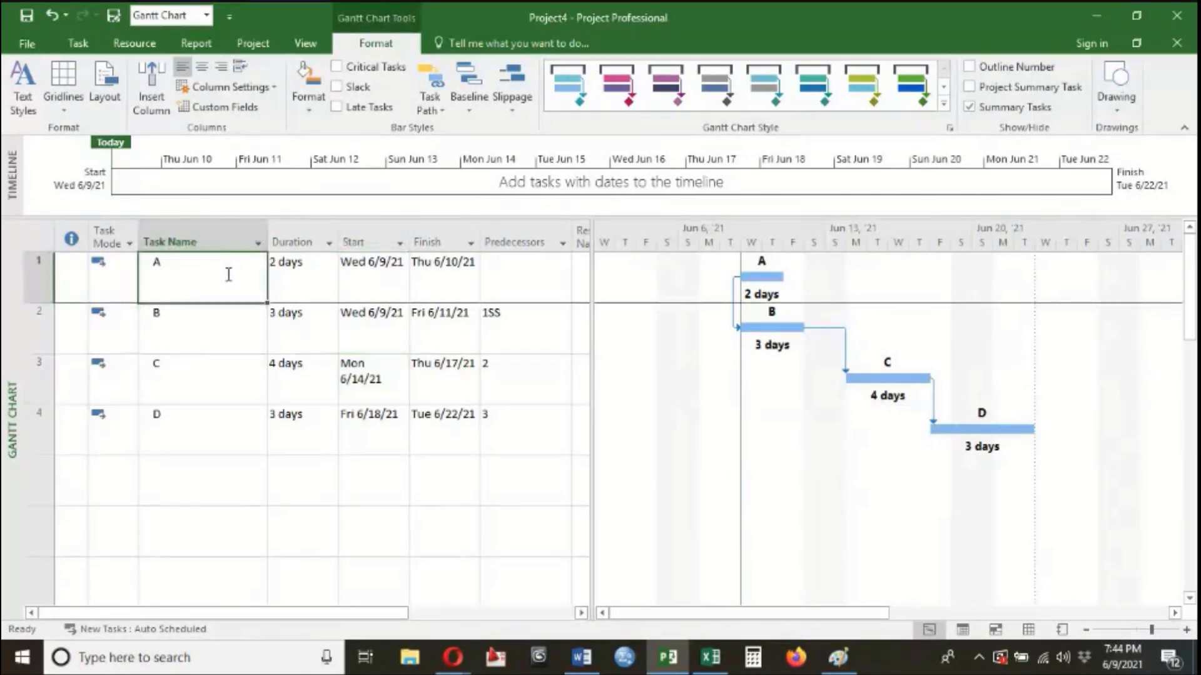
pyautogui.write('E')
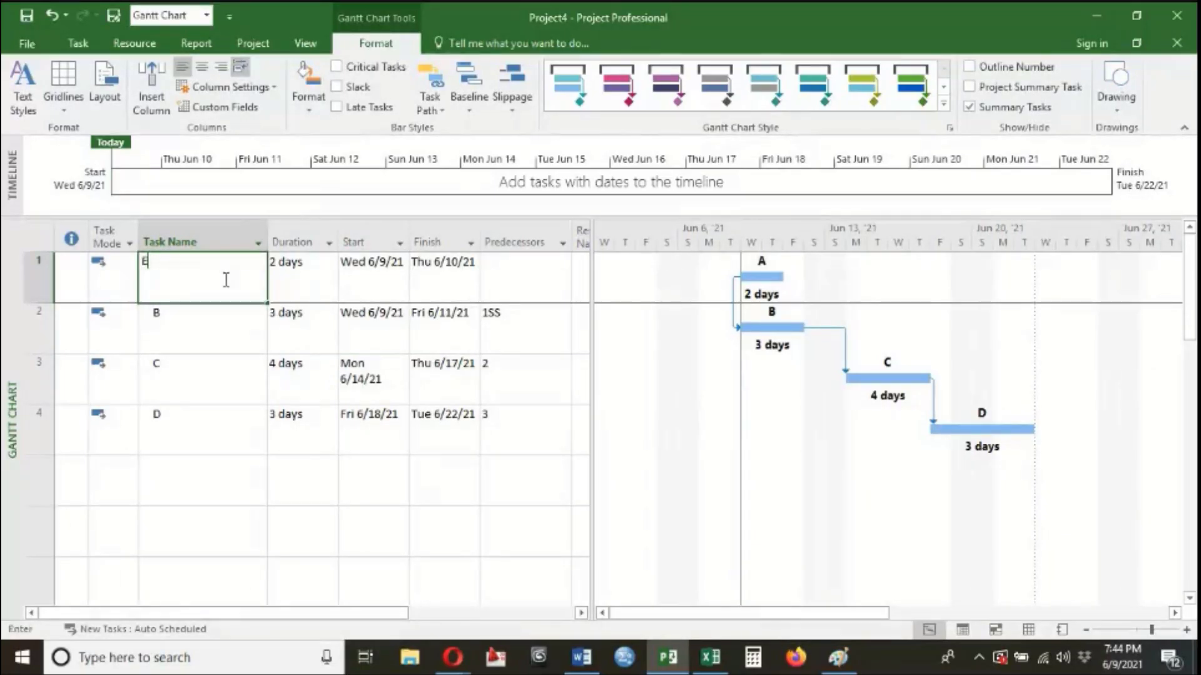
pyautogui.write('xcavation')
pyautogui.press('Return')
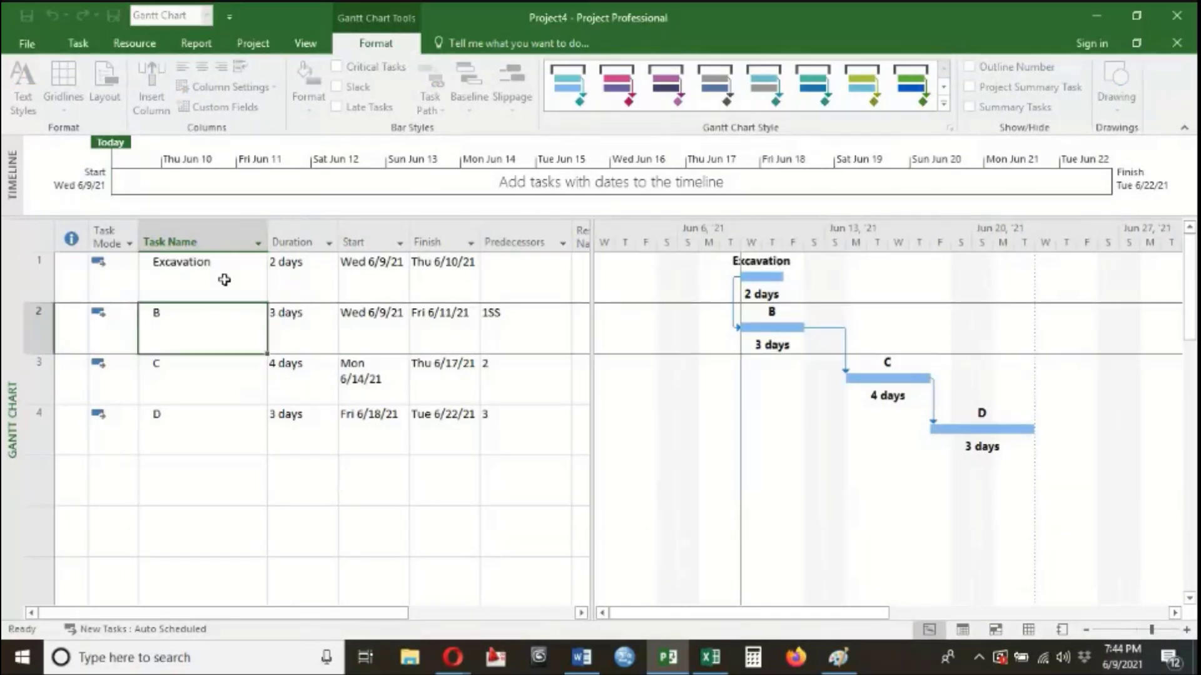
pyautogui.write('Land clearance')
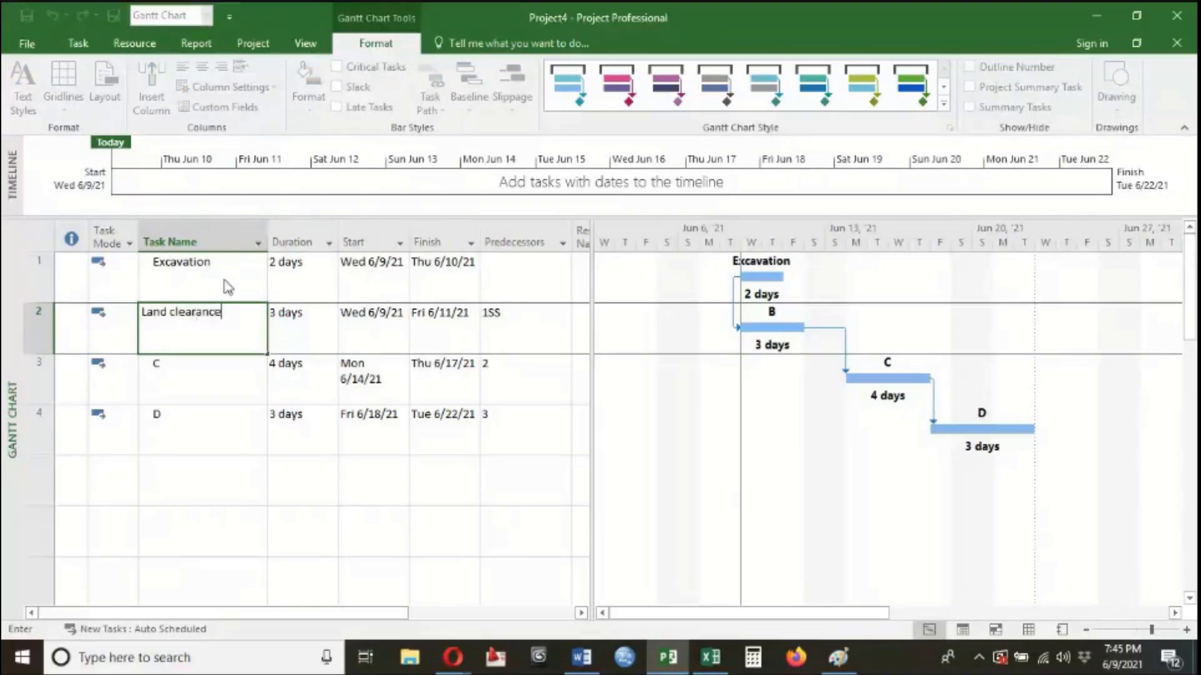
pyautogui.press('Return')
pyautogui.write('Marking')
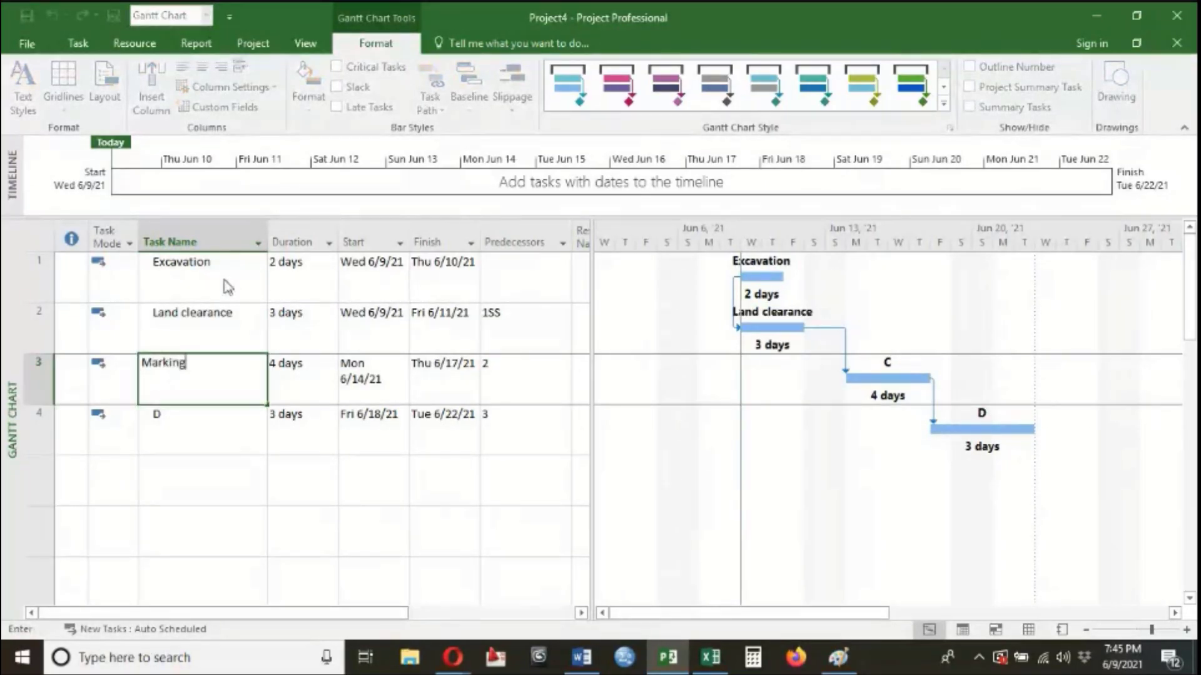
pyautogui.press('Return')
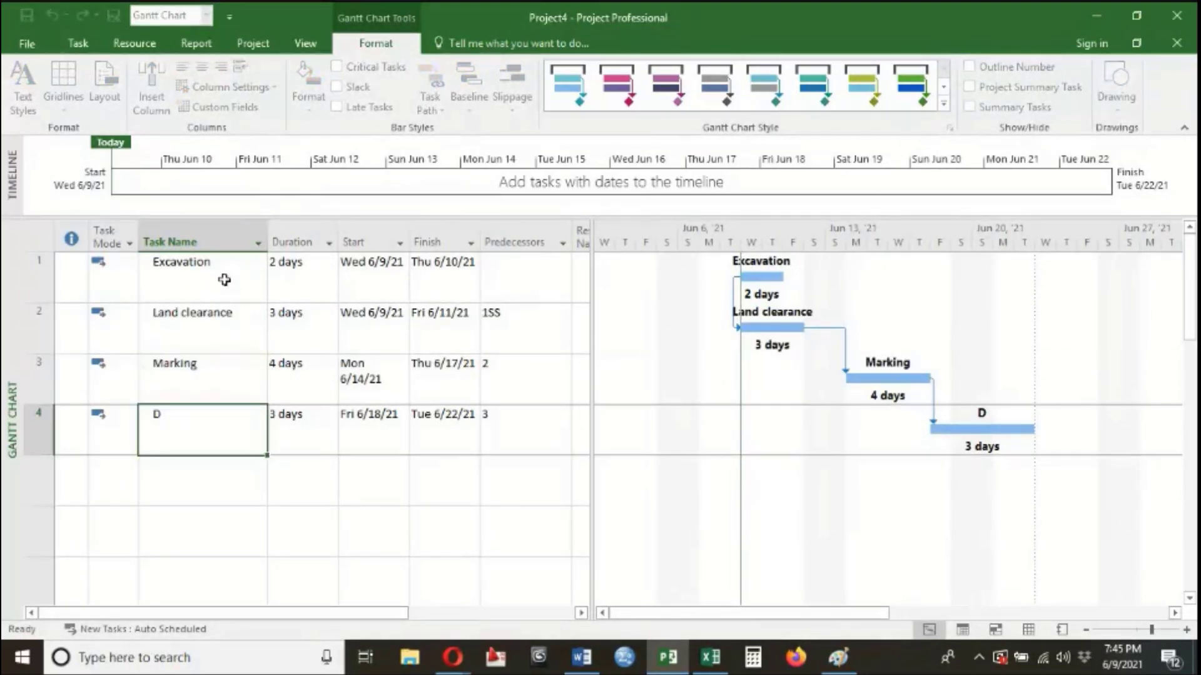
pyautogui.write('P.C.C')
pyautogui.press('Return')
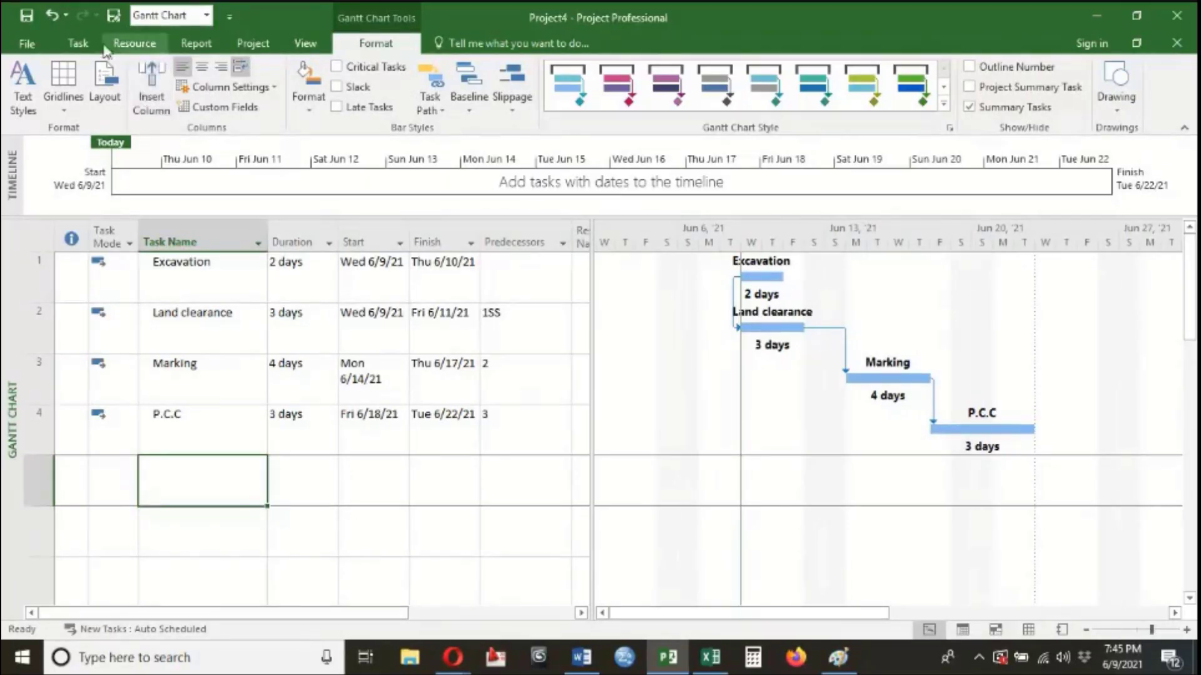
# - Change Marking's predecessor link to Land clearance to Finish-to-Finish (FF) in its task information
pyautogui.click(78, 43)
pyautogui.click(196, 373)
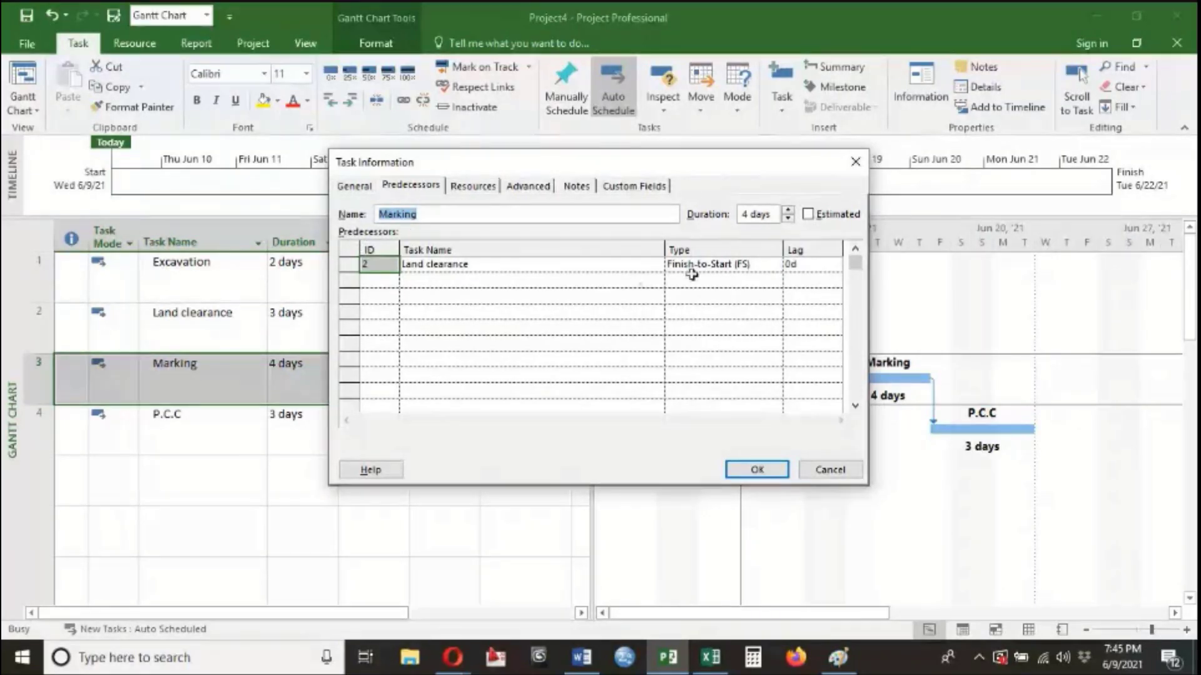
pyautogui.click(420, 188)
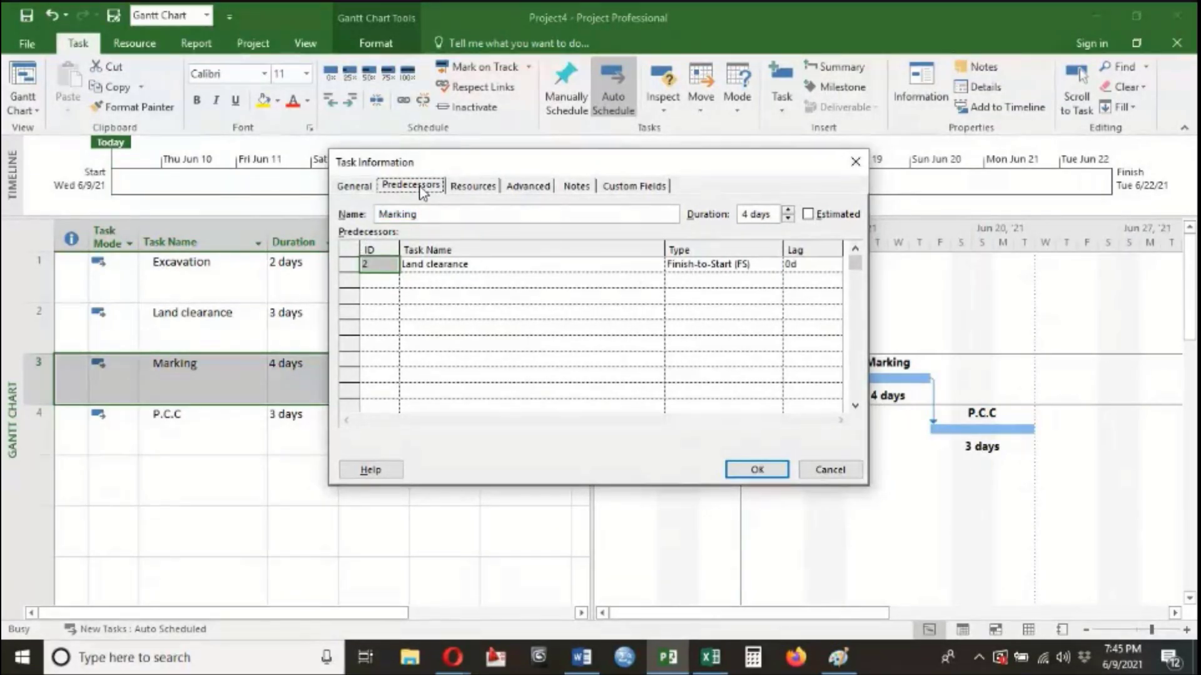
pyautogui.click(776, 267)
pyautogui.click(774, 266)
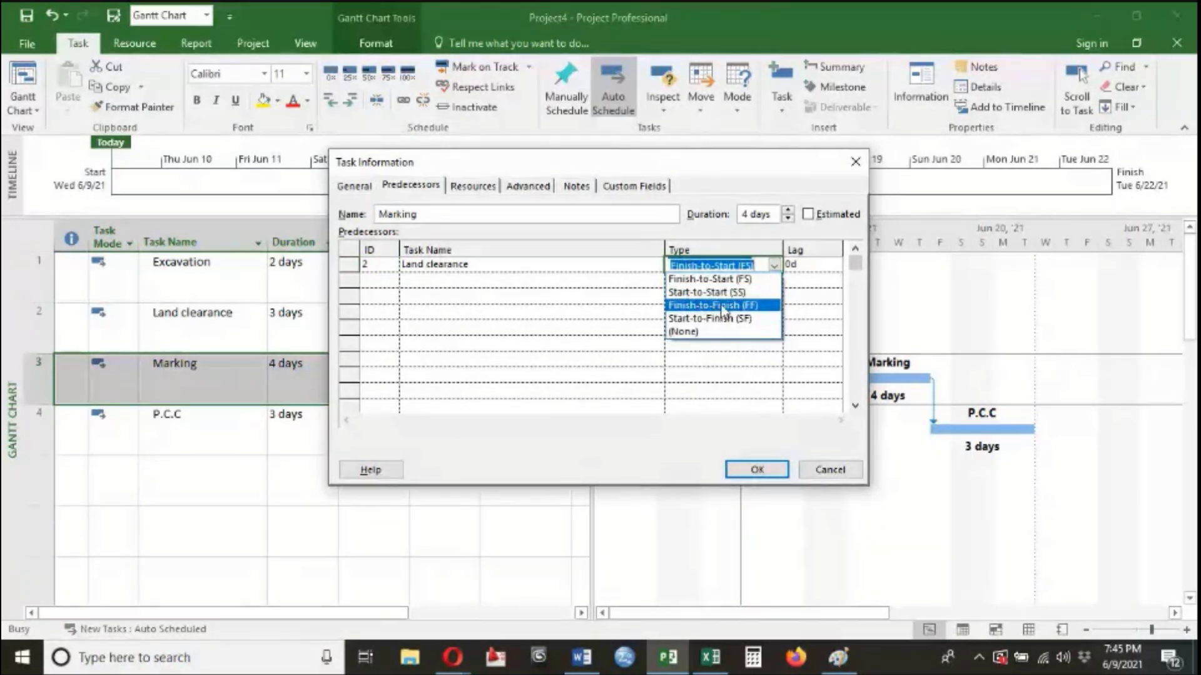
pyautogui.click(713, 306)
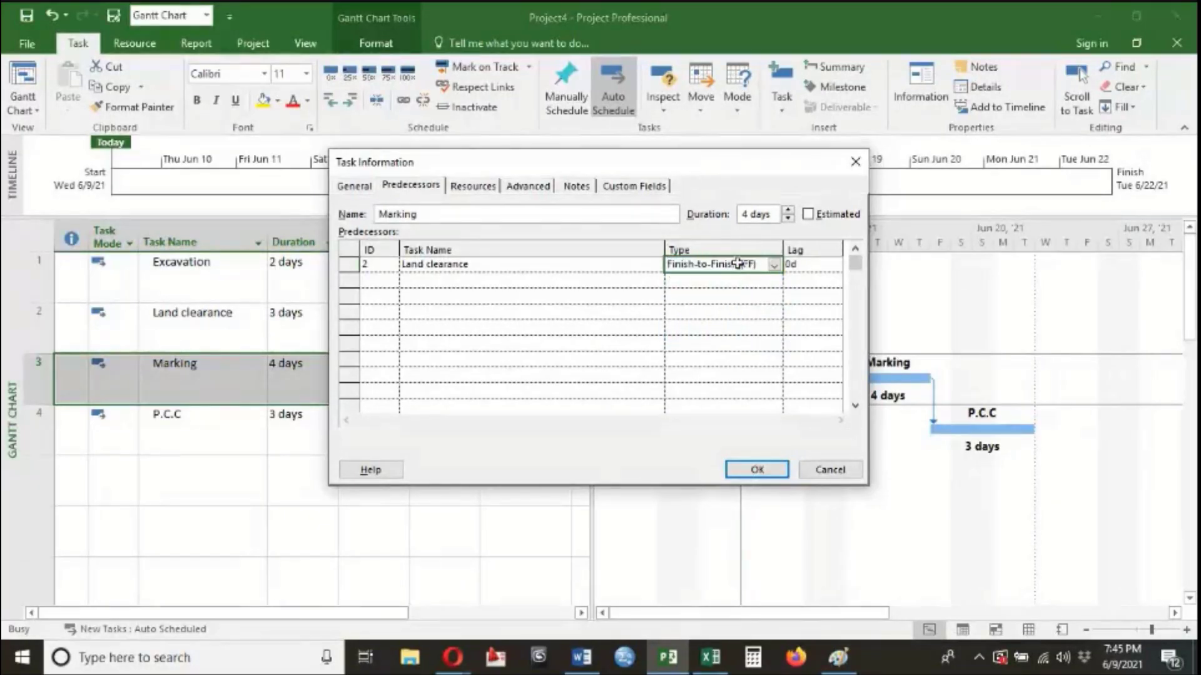
pyautogui.click(757, 471)
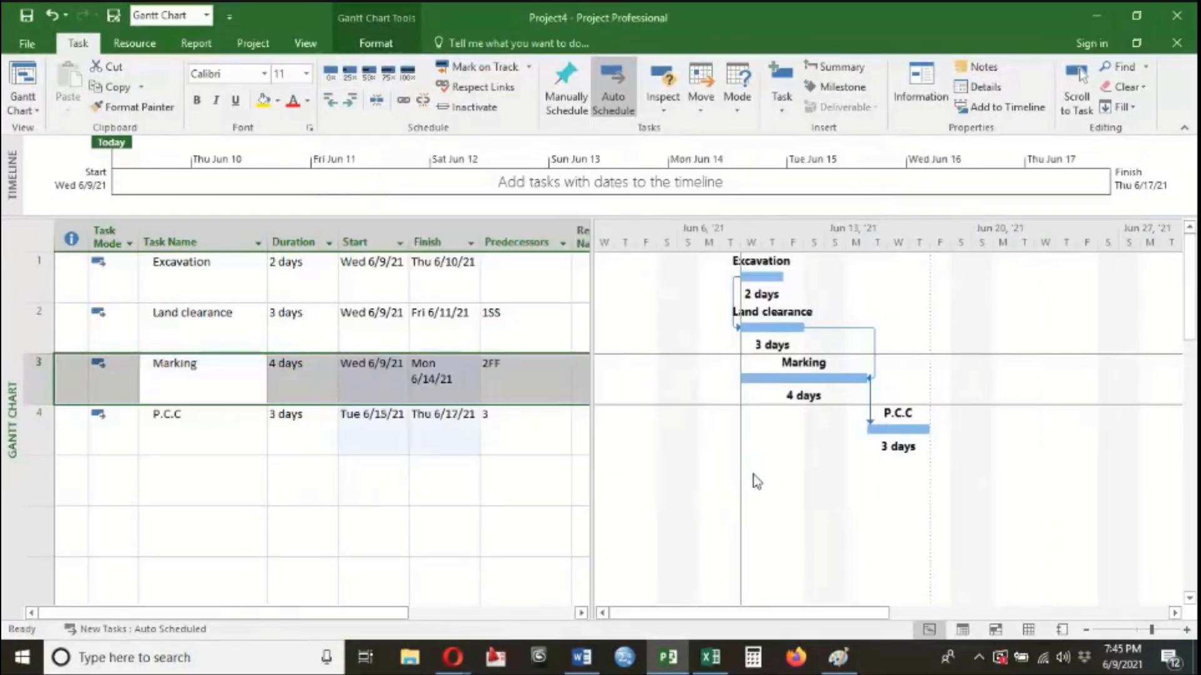
# - Examine the link between Land clearance and Marking in the Gantt chart and in the task table
pyautogui.click(771, 330)
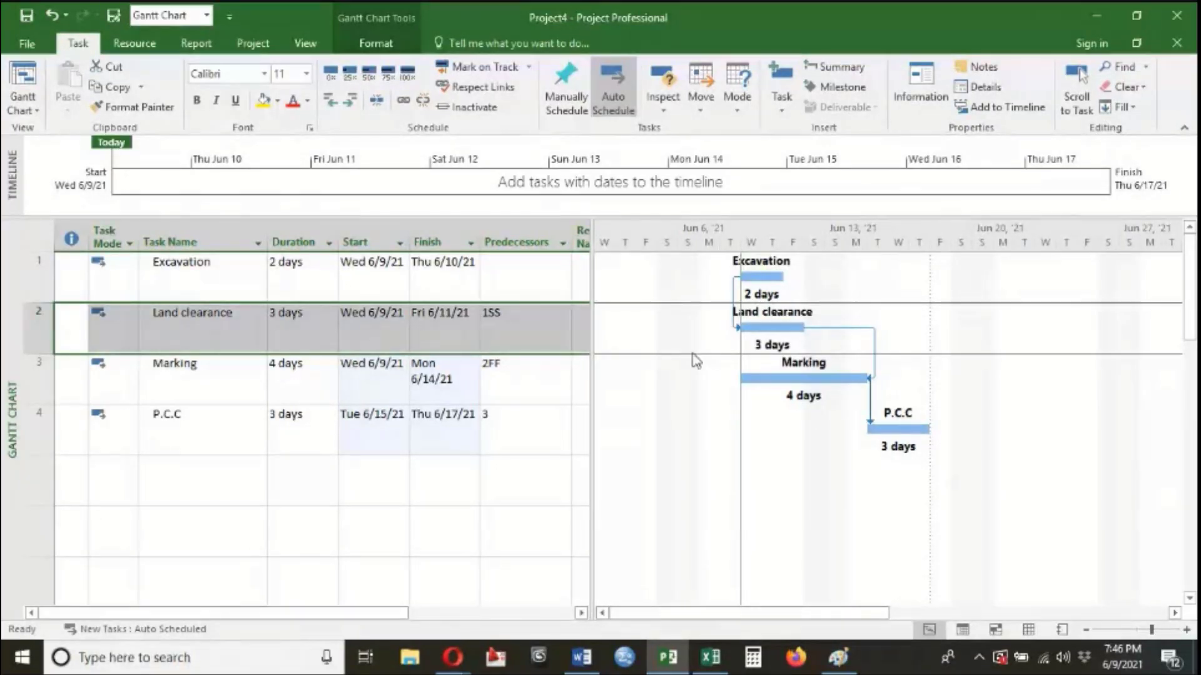
pyautogui.click(512, 383)
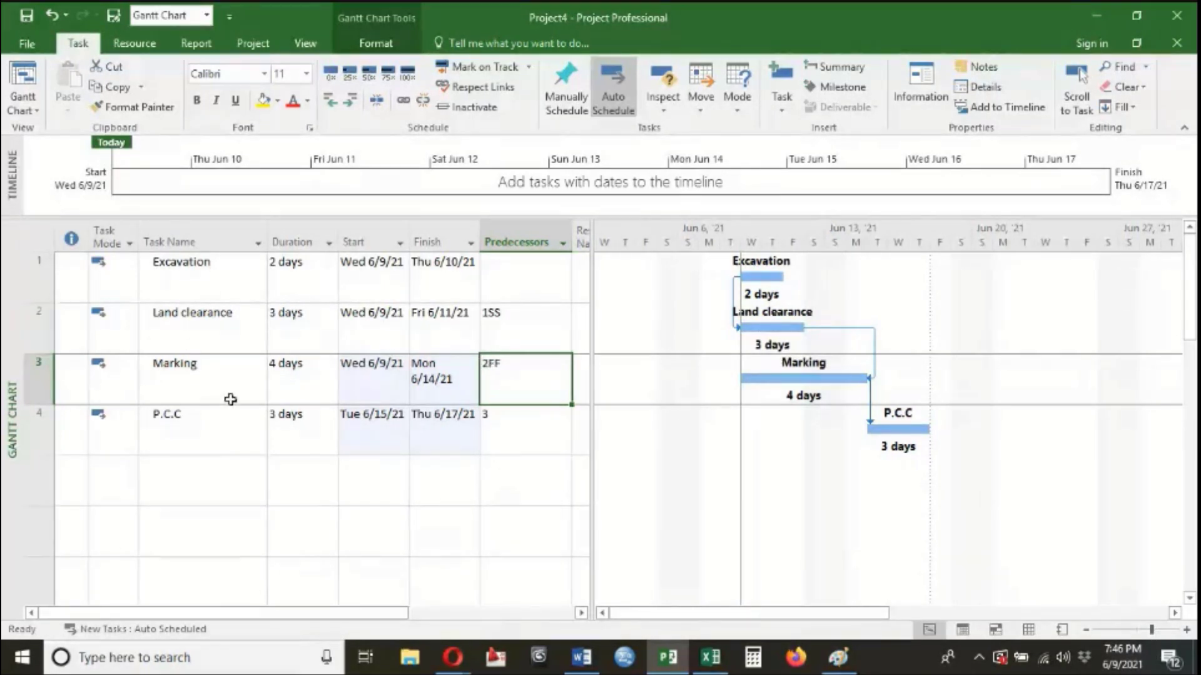
pyautogui.click(197, 384)
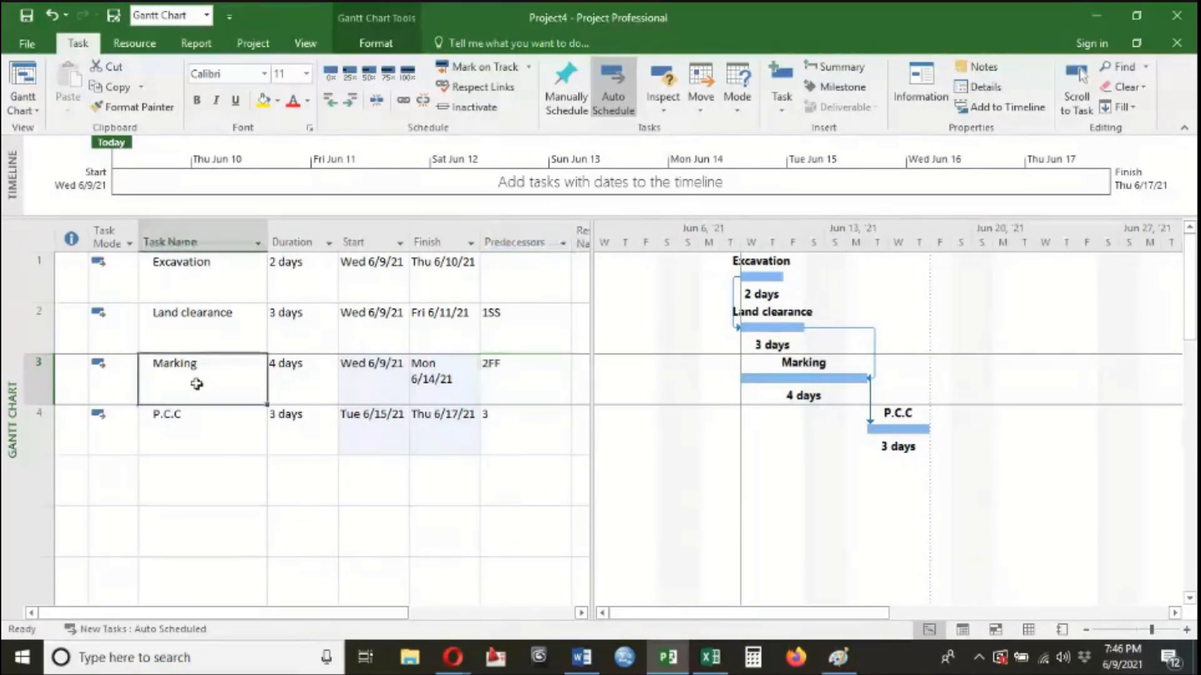
pyautogui.click(38, 337)
pyautogui.click(223, 338)
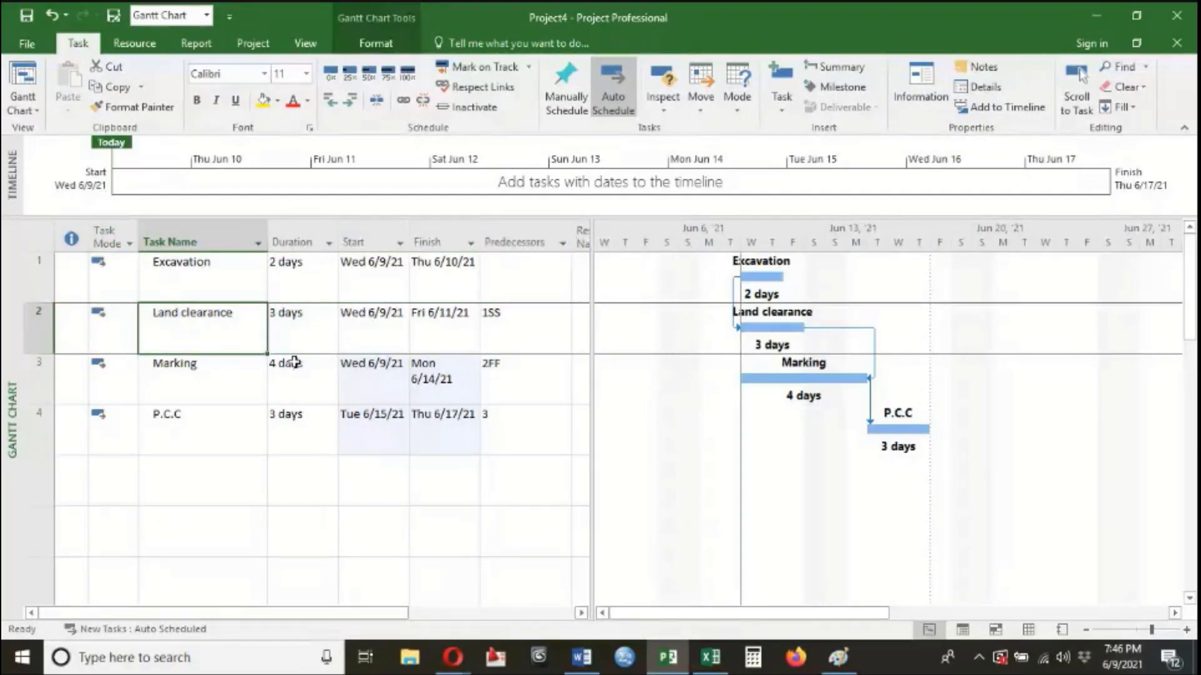
# - Add a lag of 2 days to Marking's Finish-to-Finish link with Land clearance
pyautogui.click(504, 365)
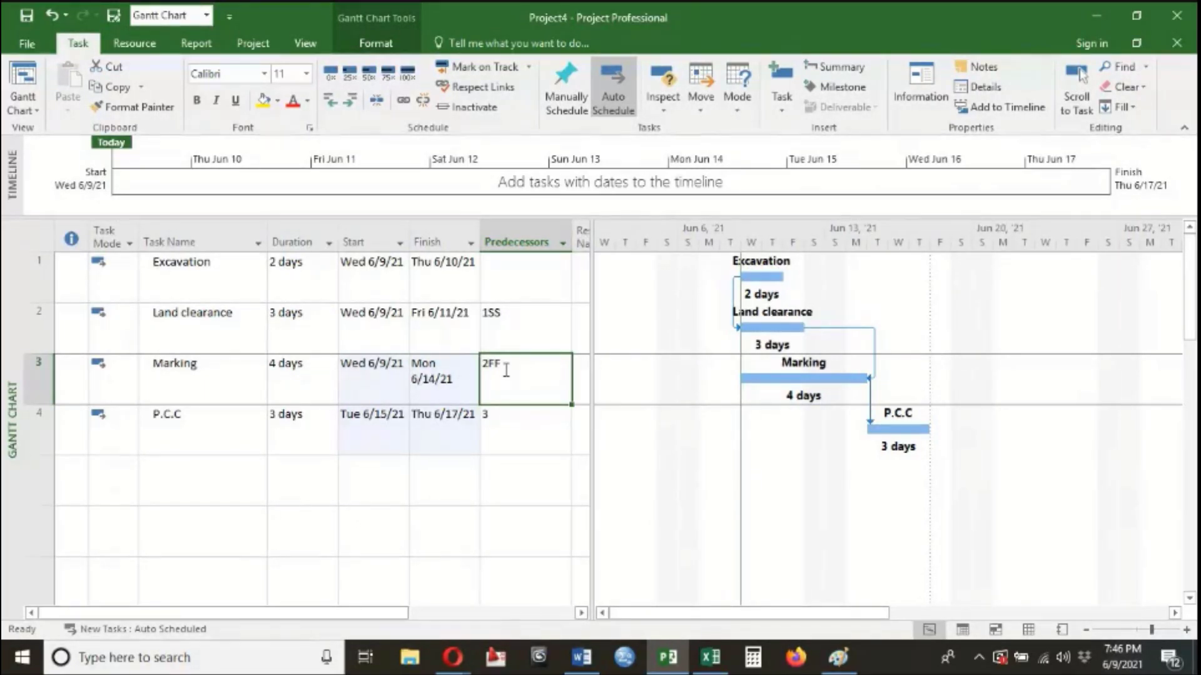
pyautogui.doubleClick(506, 369)
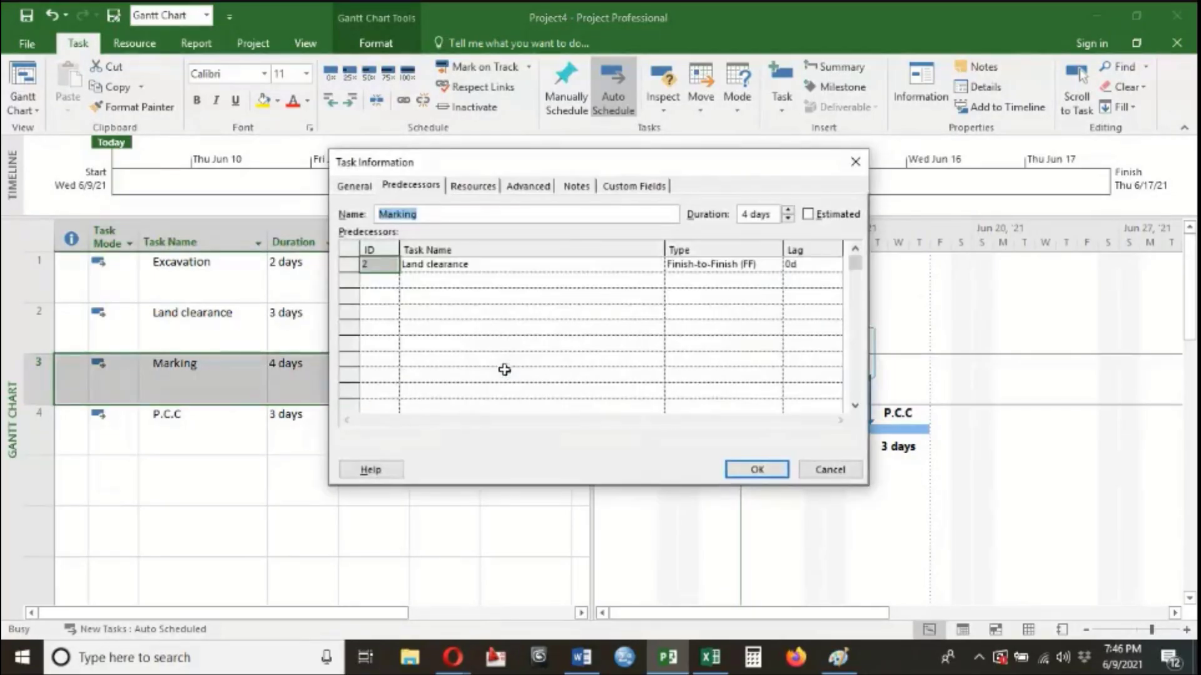
pyautogui.click(703, 265)
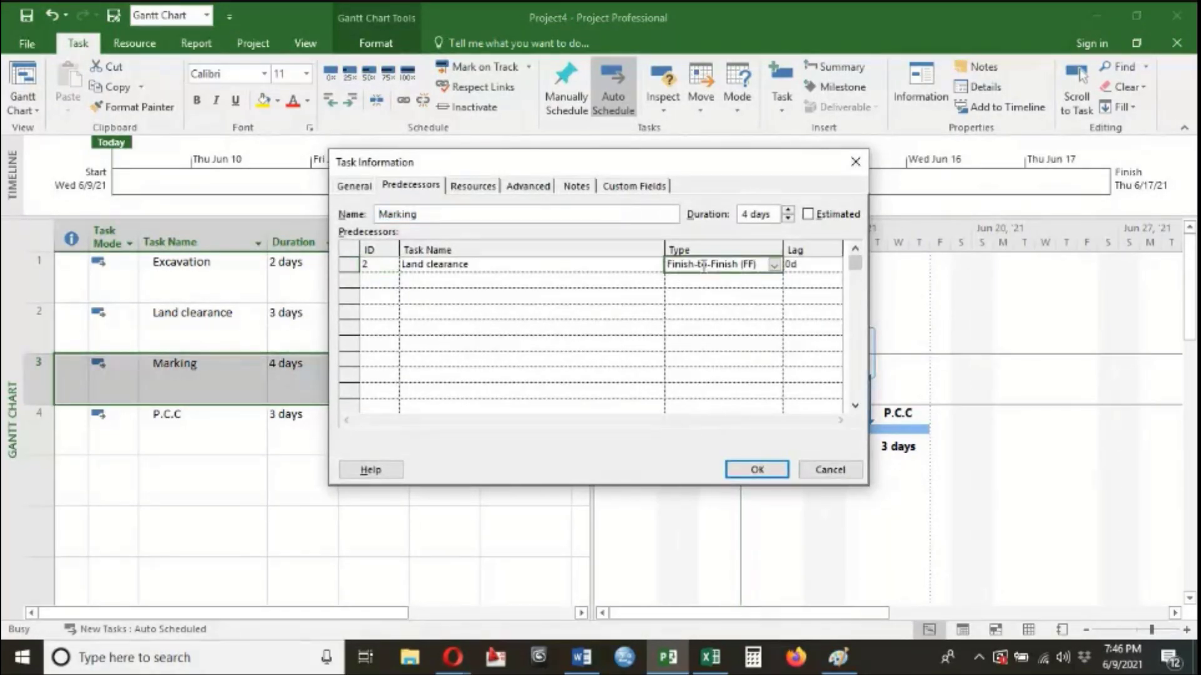
pyautogui.click(819, 265)
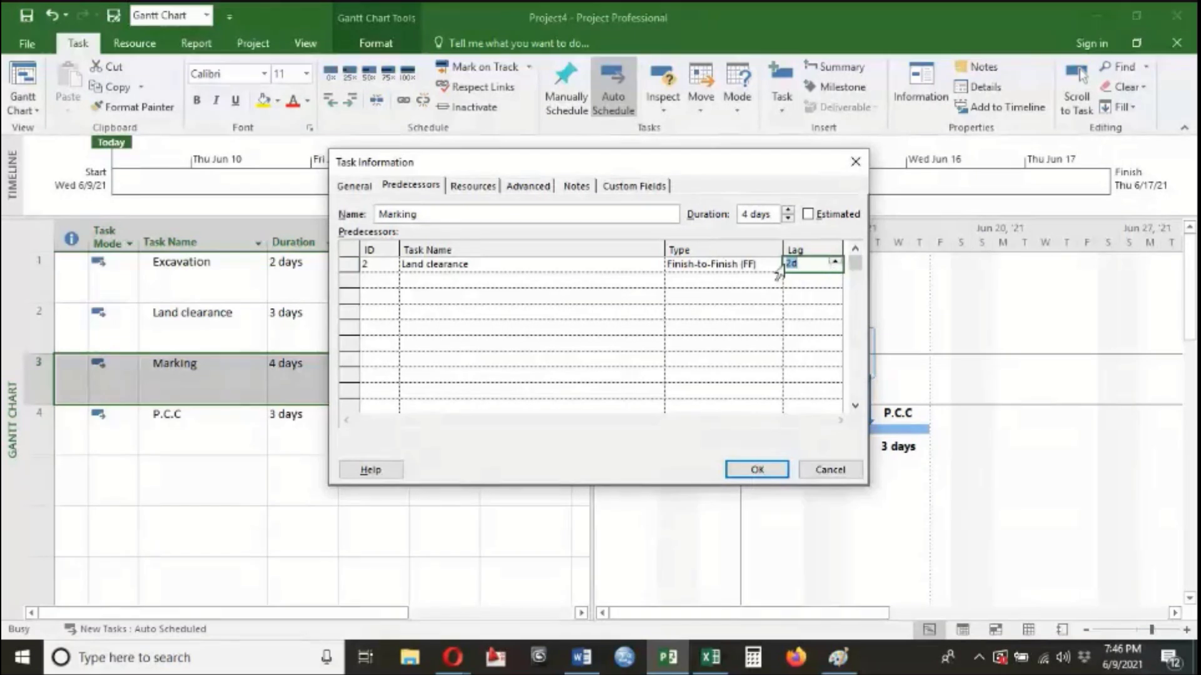
pyautogui.click(835, 264)
pyautogui.click(835, 264)
pyautogui.click(757, 470)
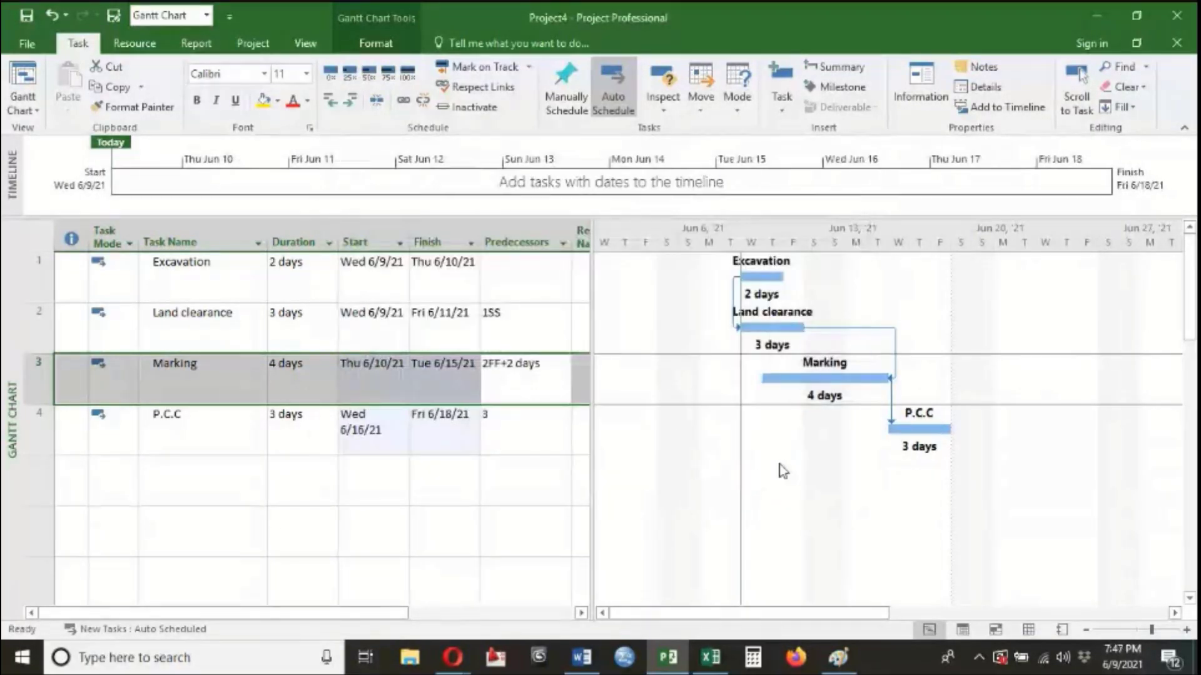
# - Review the Predecessors column, Marking's lagged predecessor entry and start date, and Land clearance's duration
pyautogui.click(550, 391)
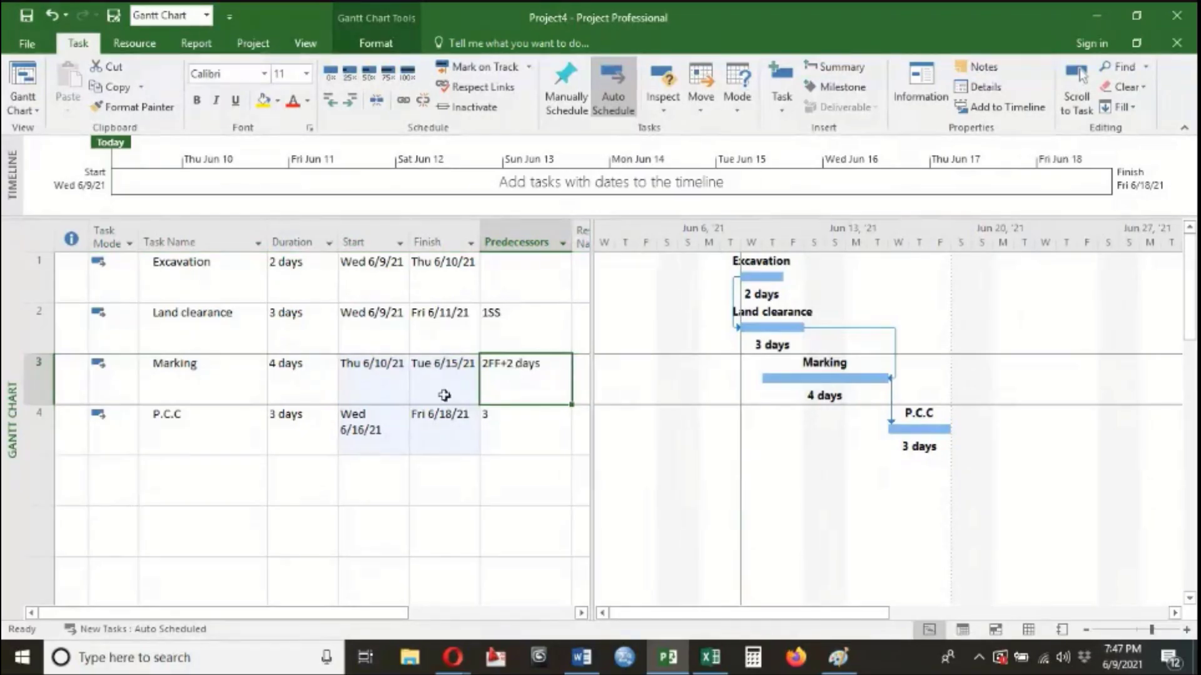
pyautogui.click(522, 241)
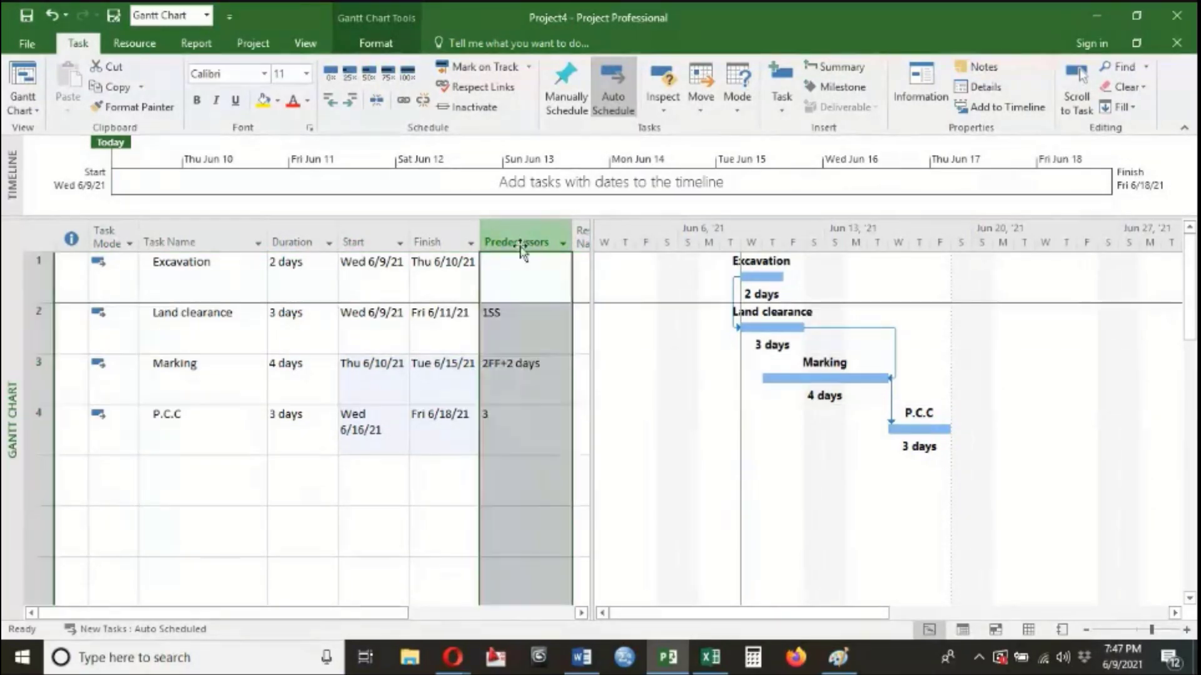
pyautogui.click(511, 377)
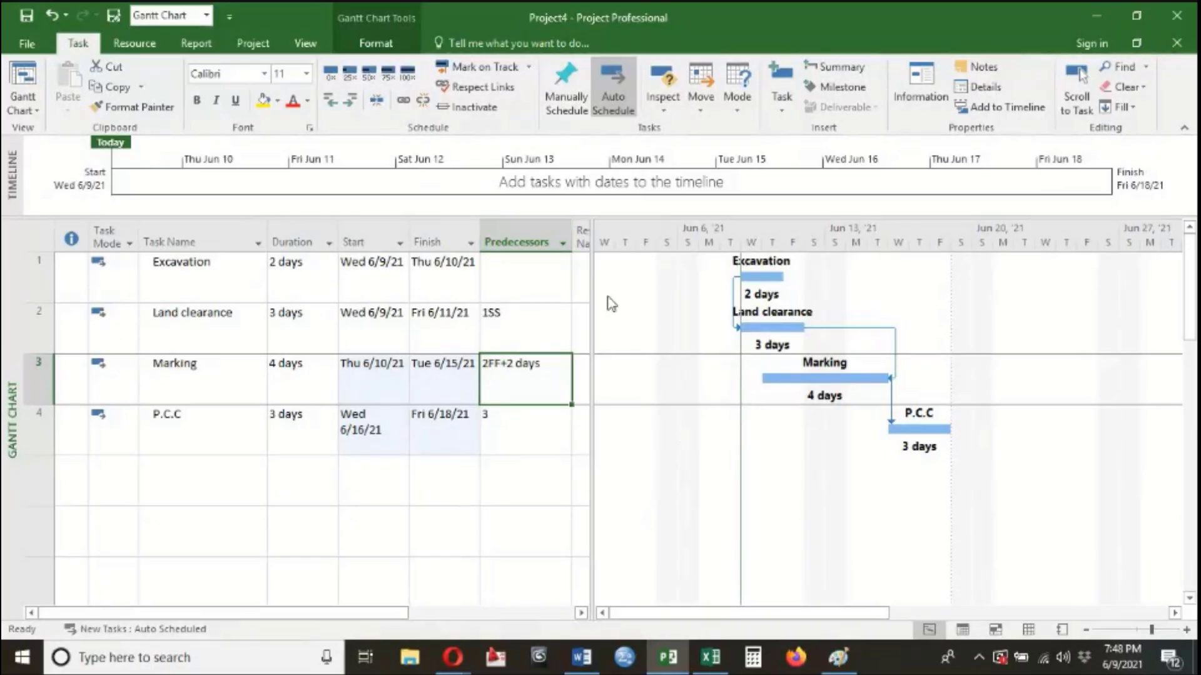
pyautogui.click(361, 388)
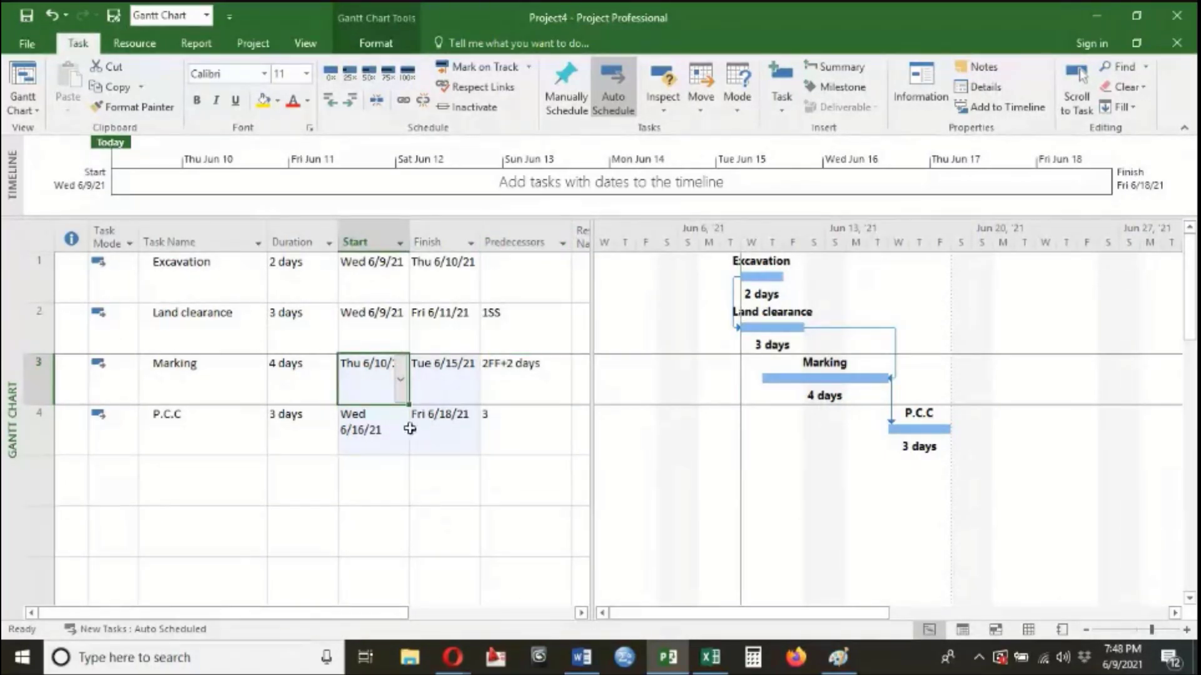
pyautogui.click(549, 419)
pyautogui.click(530, 388)
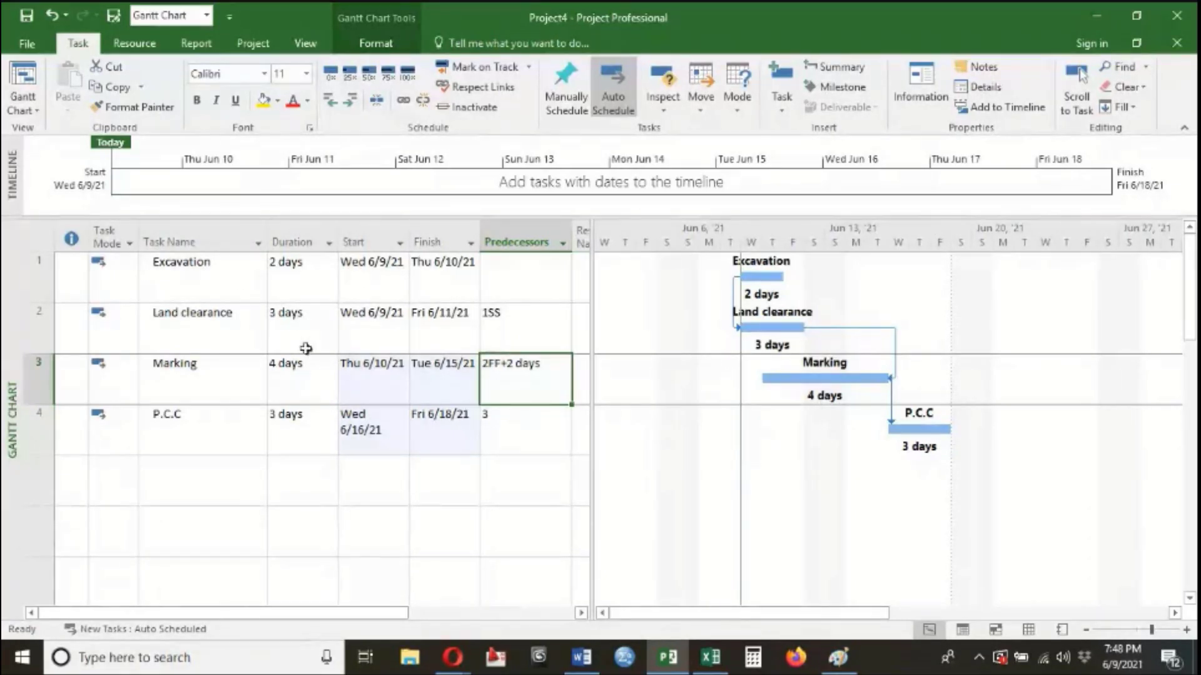
pyautogui.click(302, 325)
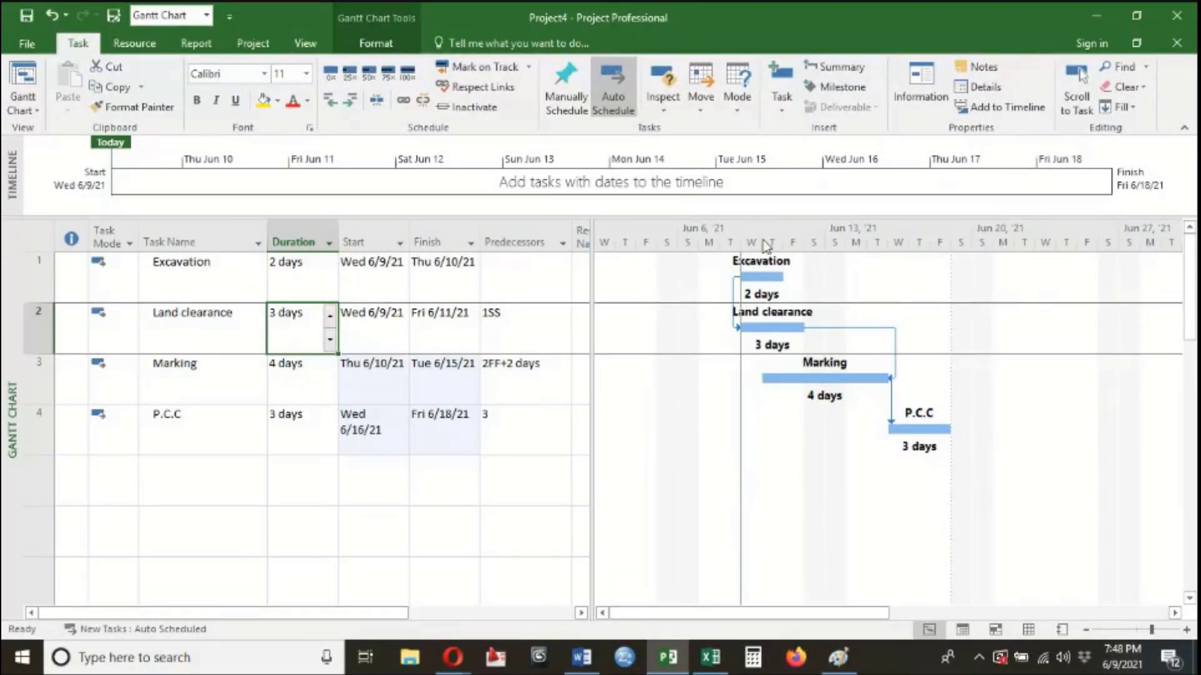
# - View the Gantt chart's nonworking time settings and close them
pyautogui.rightClick(689, 270)
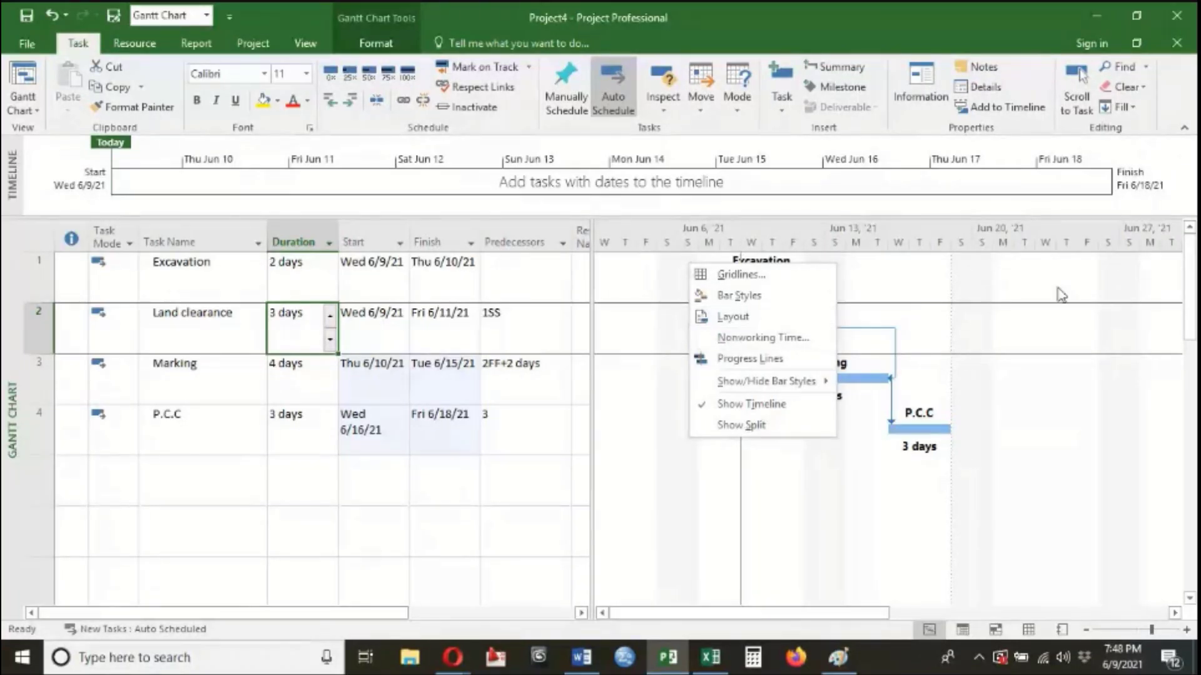
pyautogui.click(993, 304)
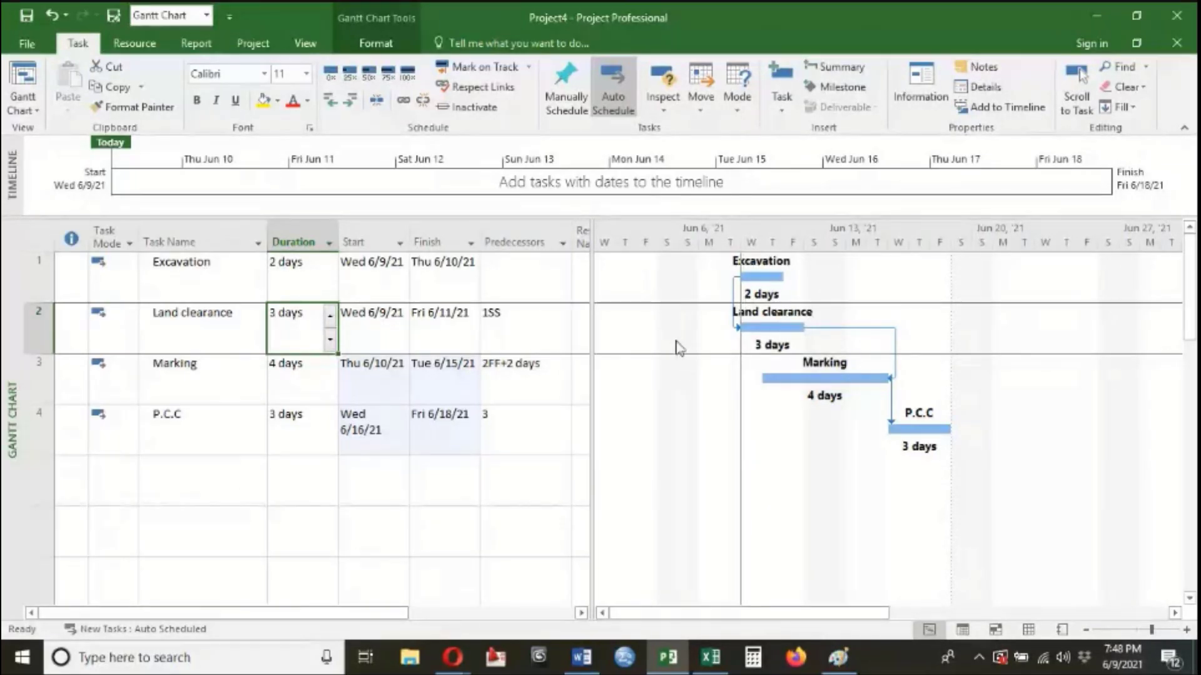
pyautogui.rightClick(670, 273)
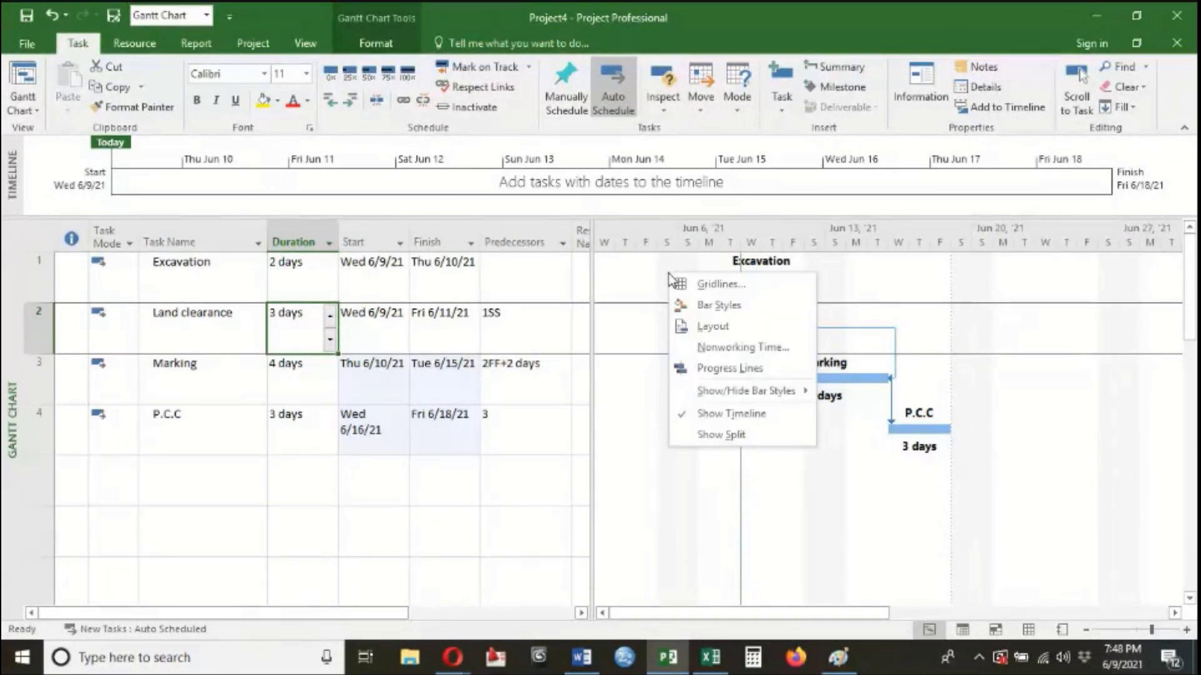
pyautogui.click(694, 349)
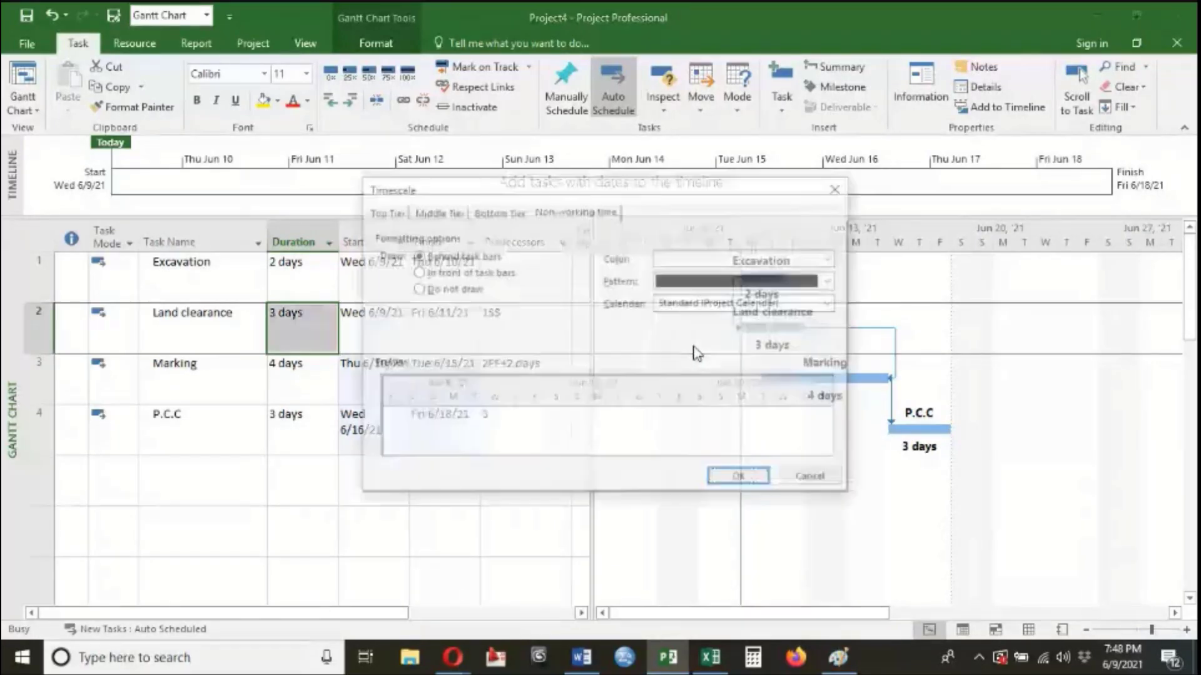
pyautogui.click(839, 188)
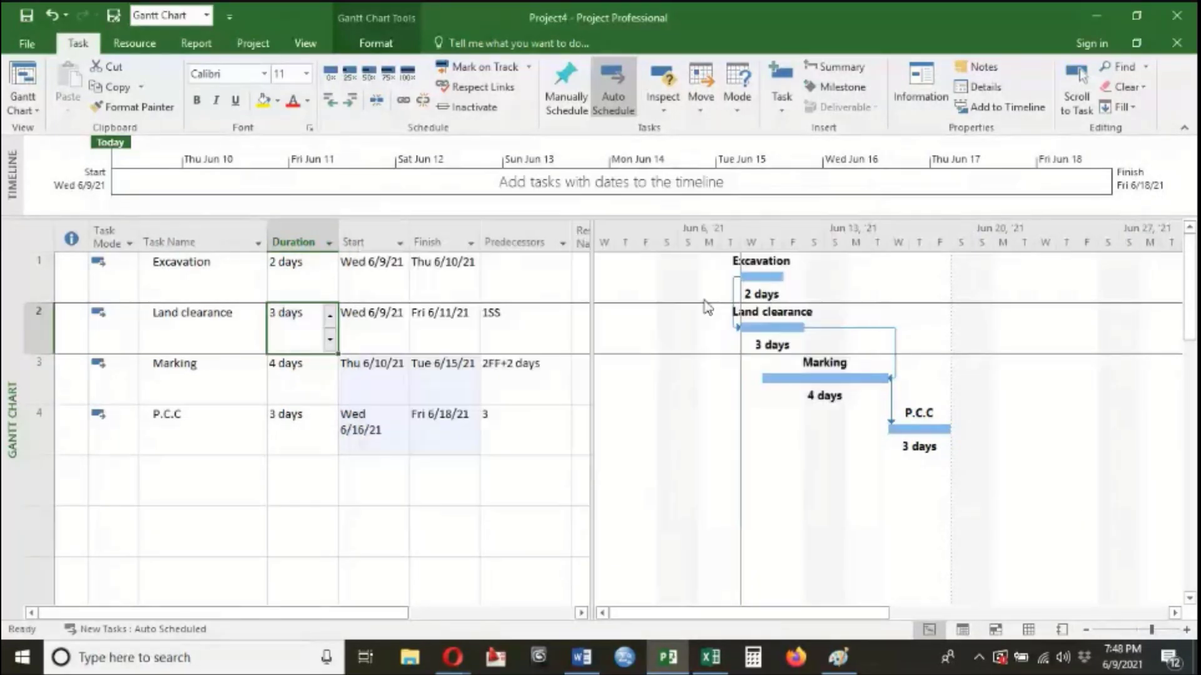
# - Try a darker grey for the Gantt chart's nonworking time shading, and undo the colour change
pyautogui.rightClick(681, 281)
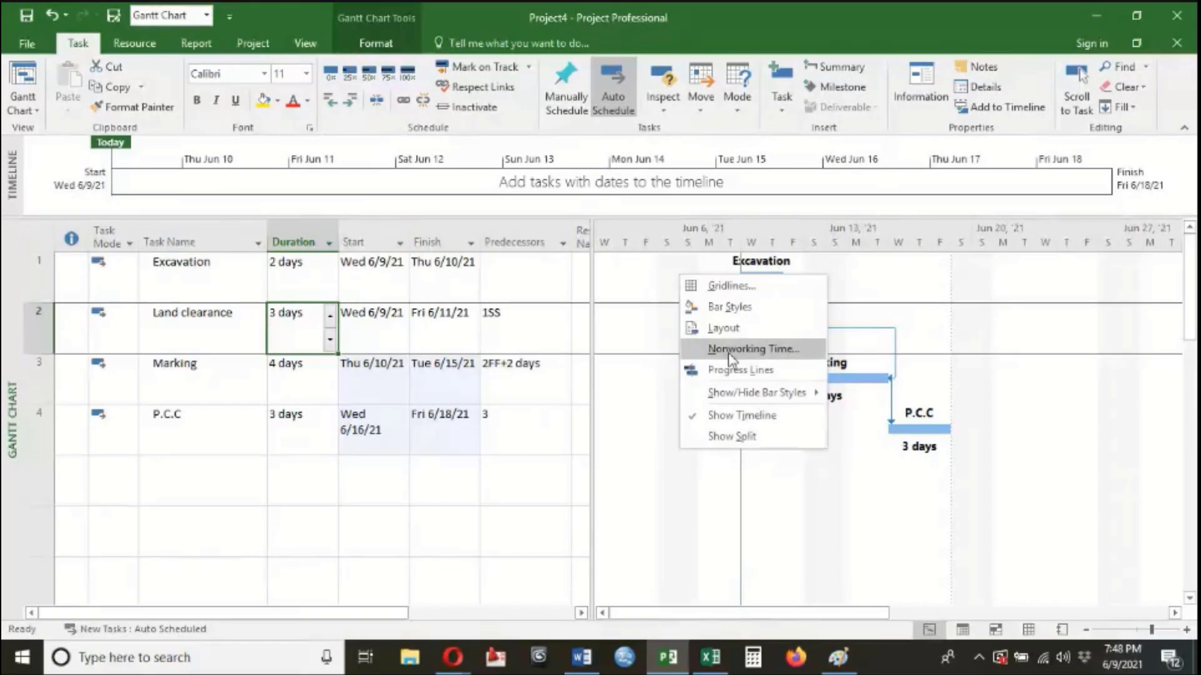
pyautogui.click(759, 350)
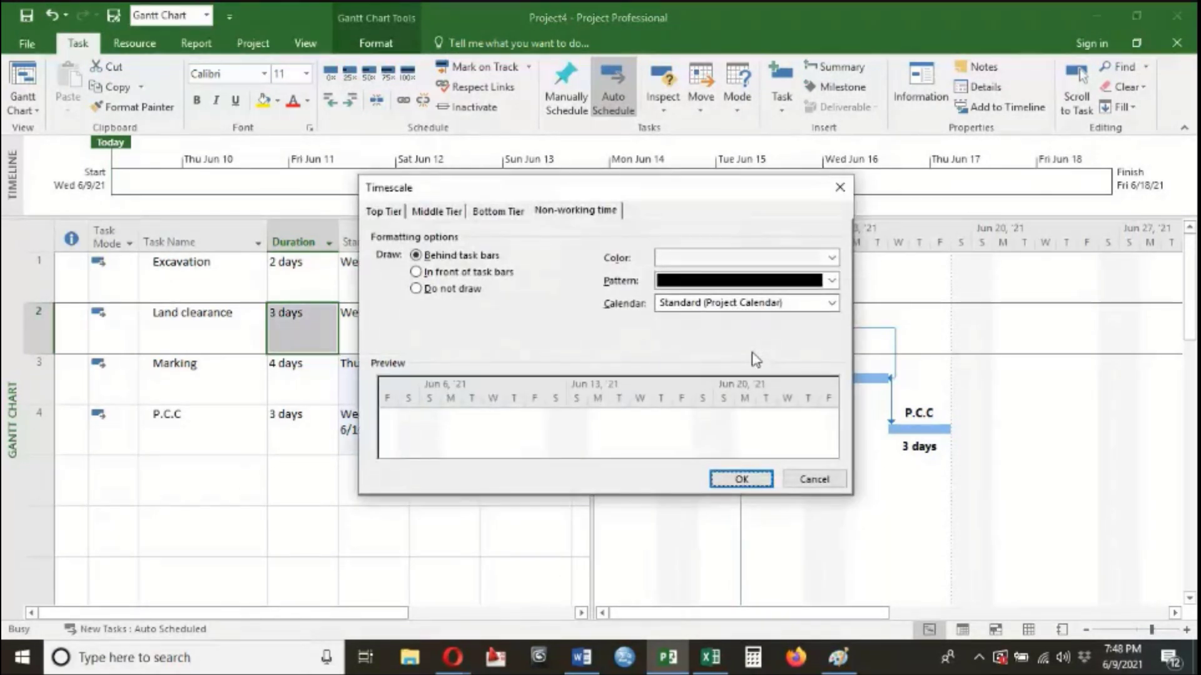
pyautogui.click(666, 260)
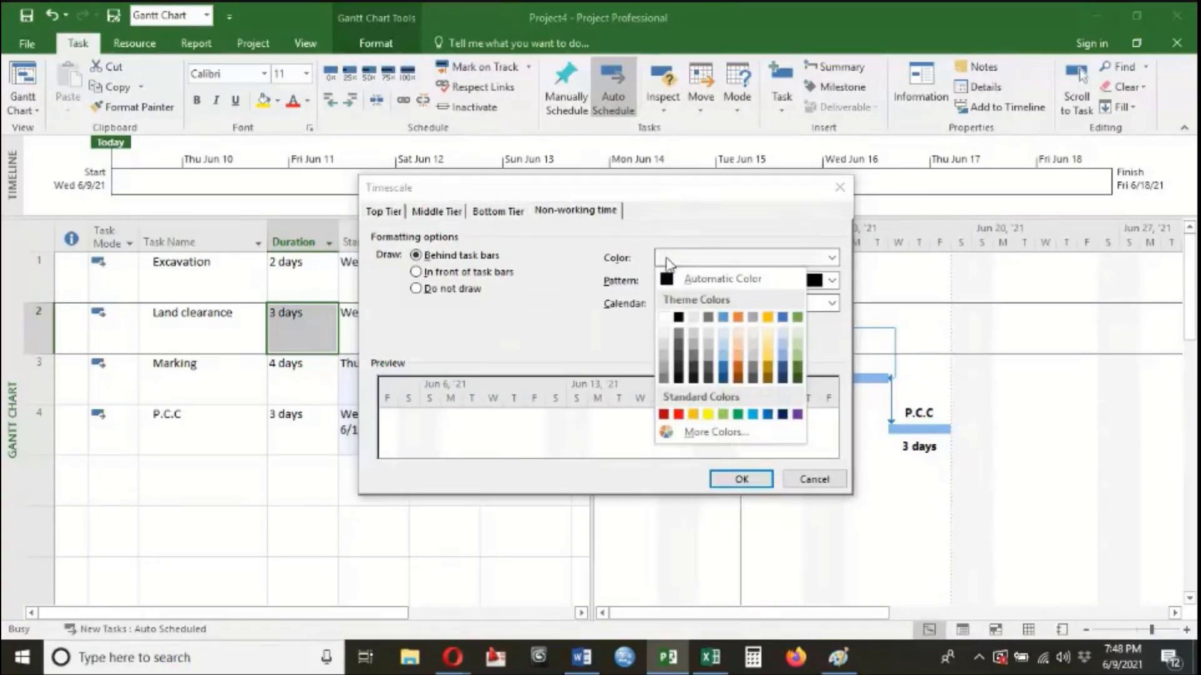
pyautogui.click(664, 358)
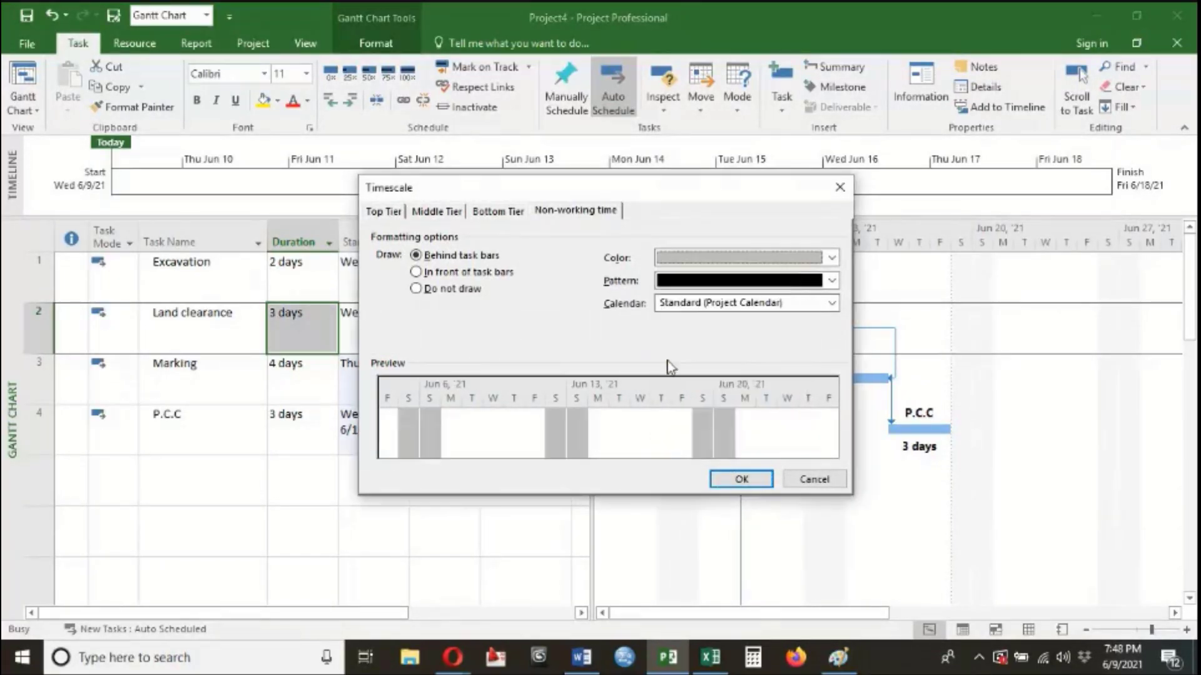
pyautogui.click(725, 486)
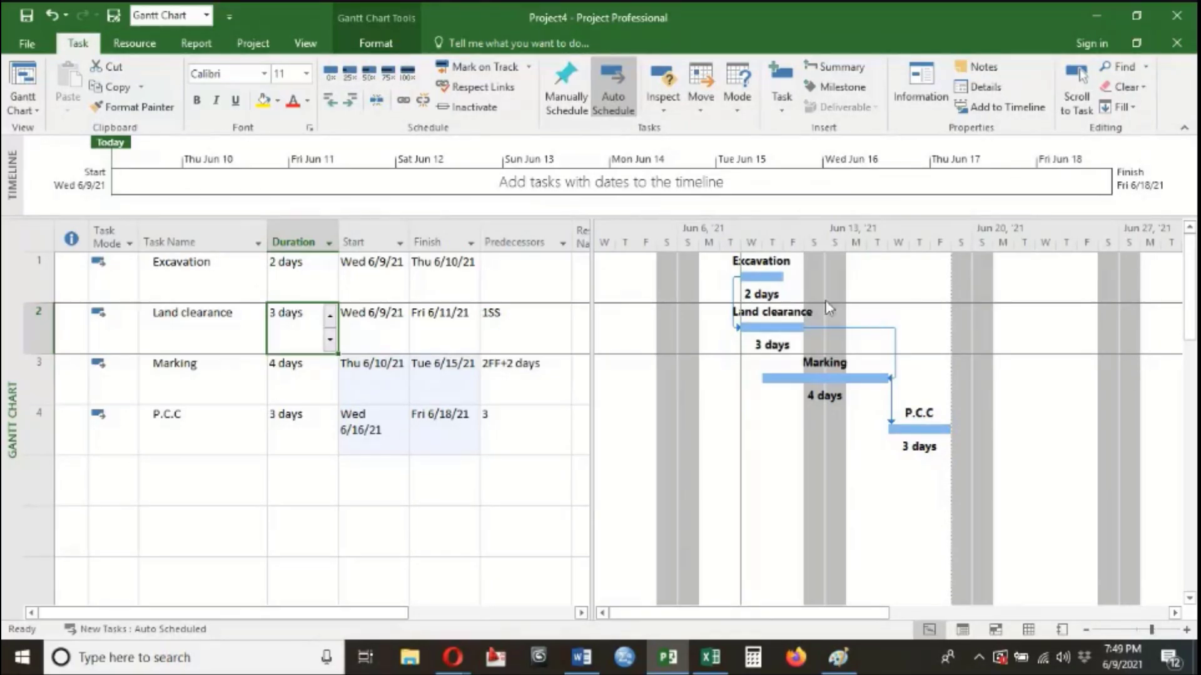
pyautogui.hotkey('ctrl', 'z')
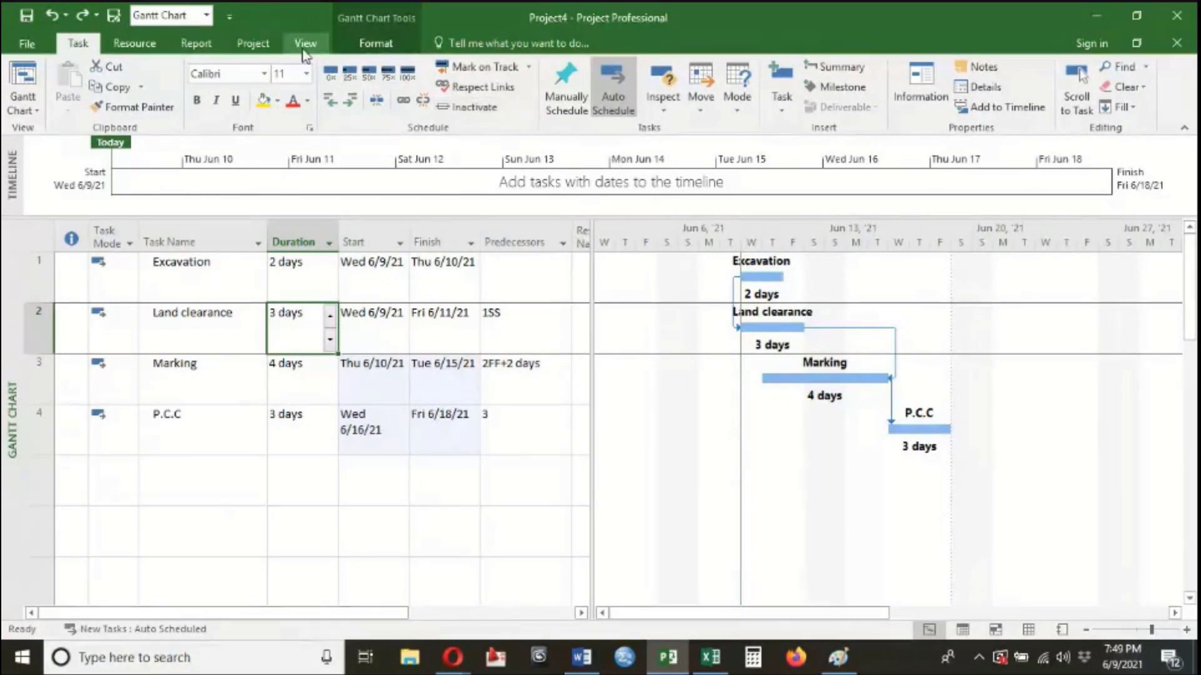
# - View the project's working time calendar for June 2021 and close it
pyautogui.click(261, 47)
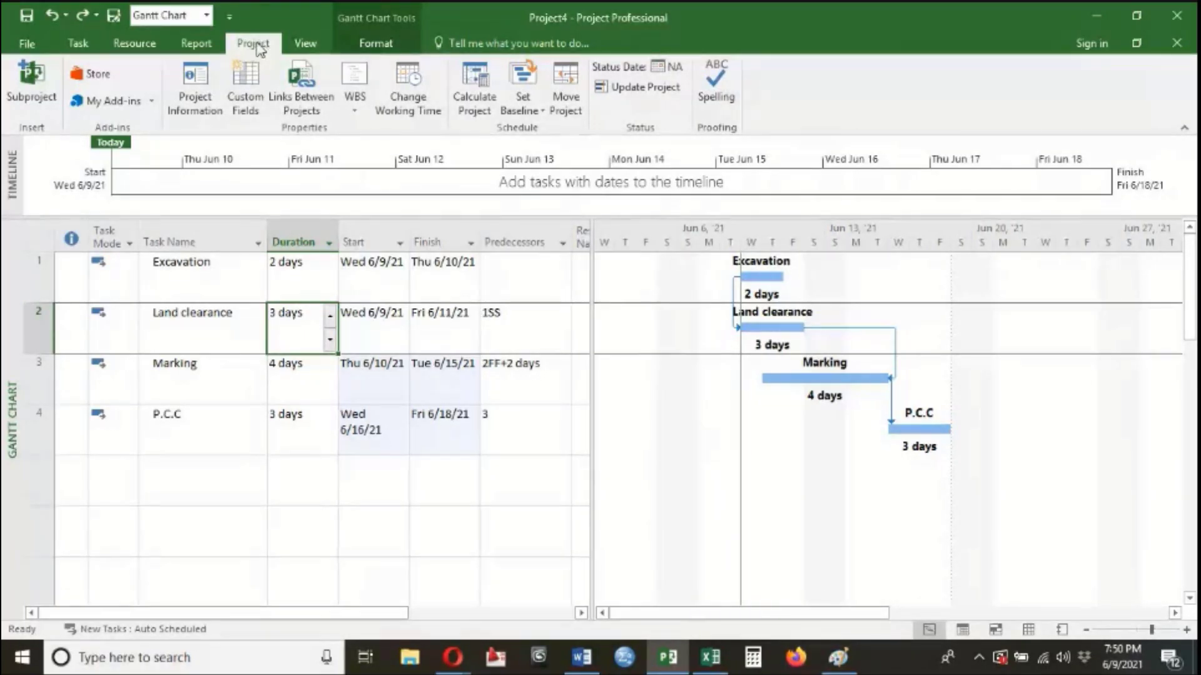
pyautogui.click(404, 93)
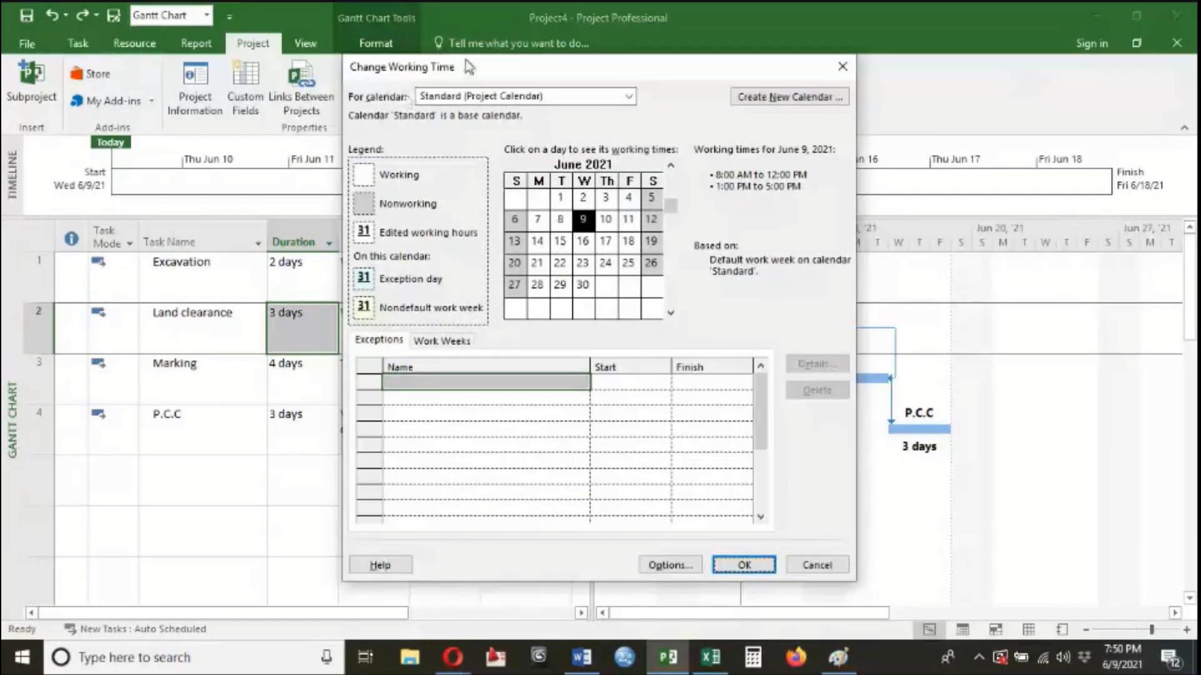
pyautogui.moveTo(466, 65); pyautogui.dragTo(458, 70)
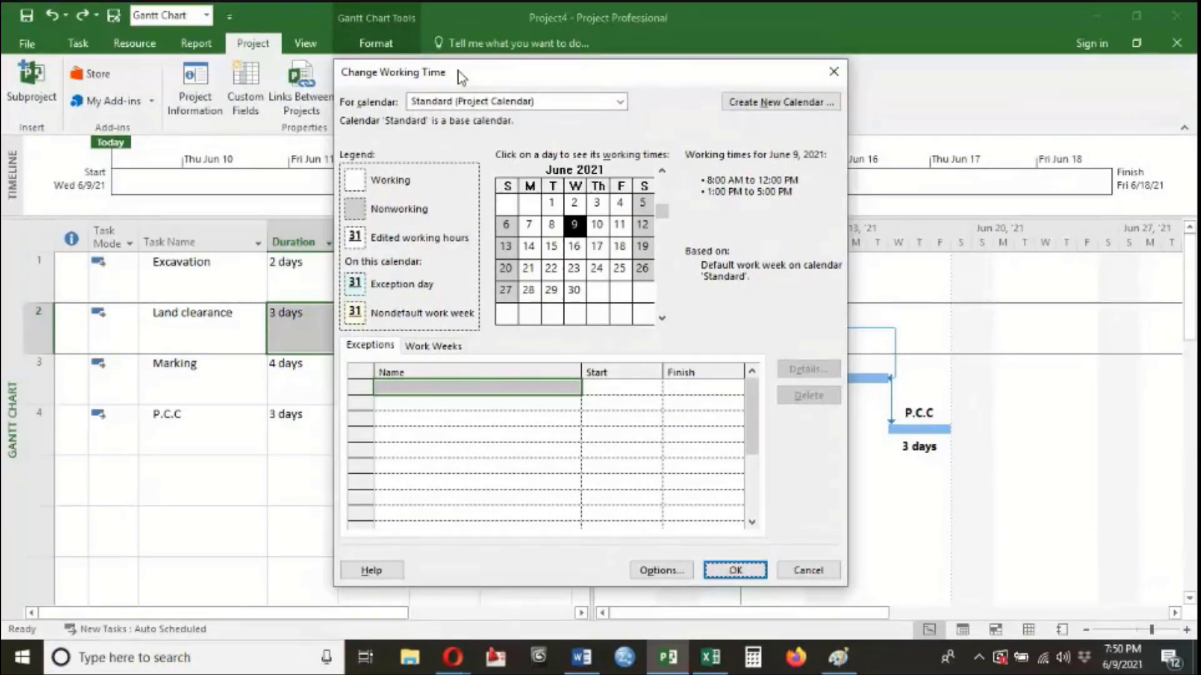
pyautogui.click(834, 72)
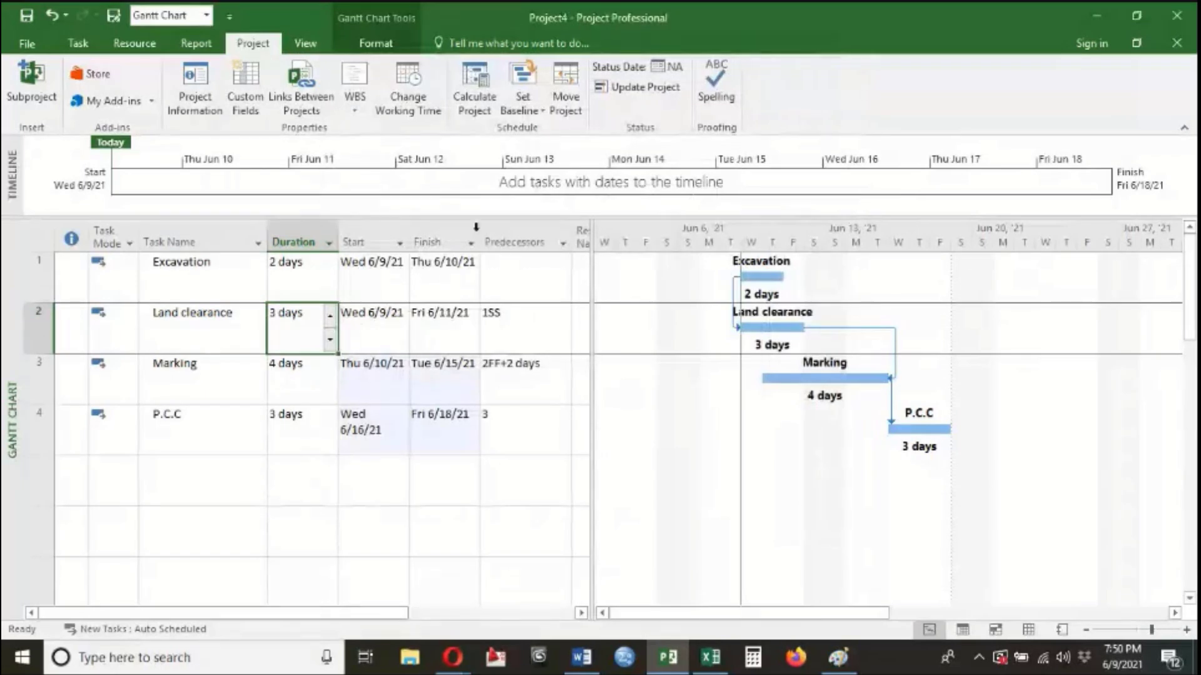
# - Review the work weeks defined for the Standard project calendar and close the working time settings
pyautogui.click(78, 44)
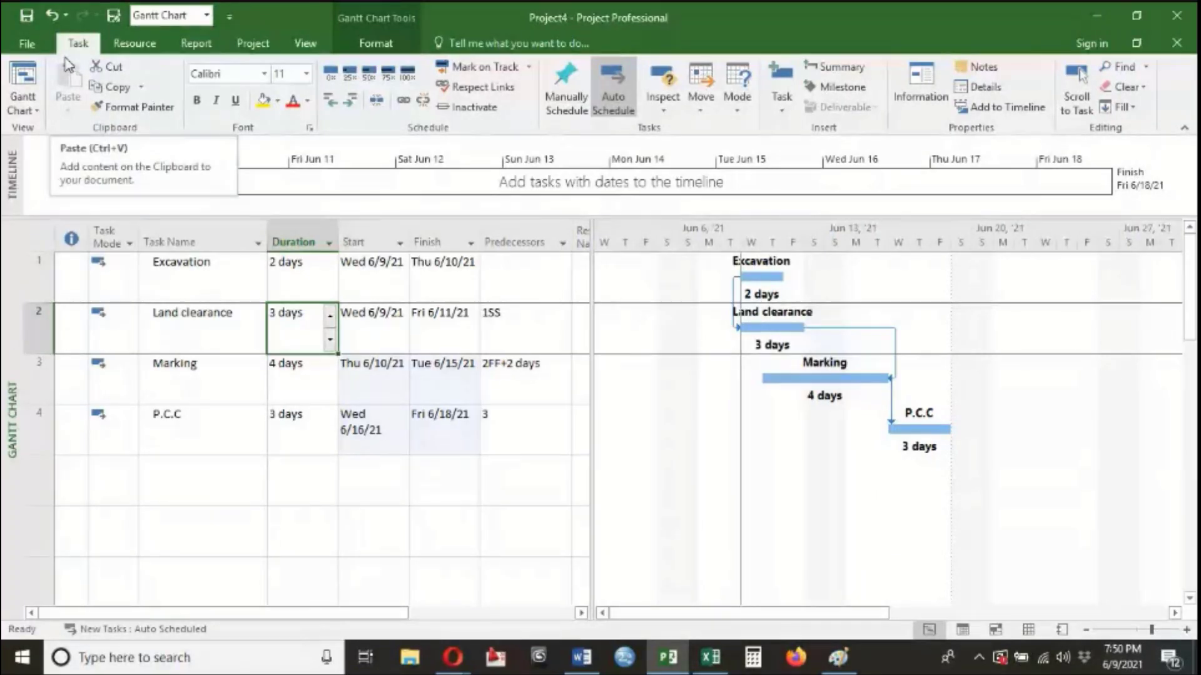
pyautogui.click(273, 50)
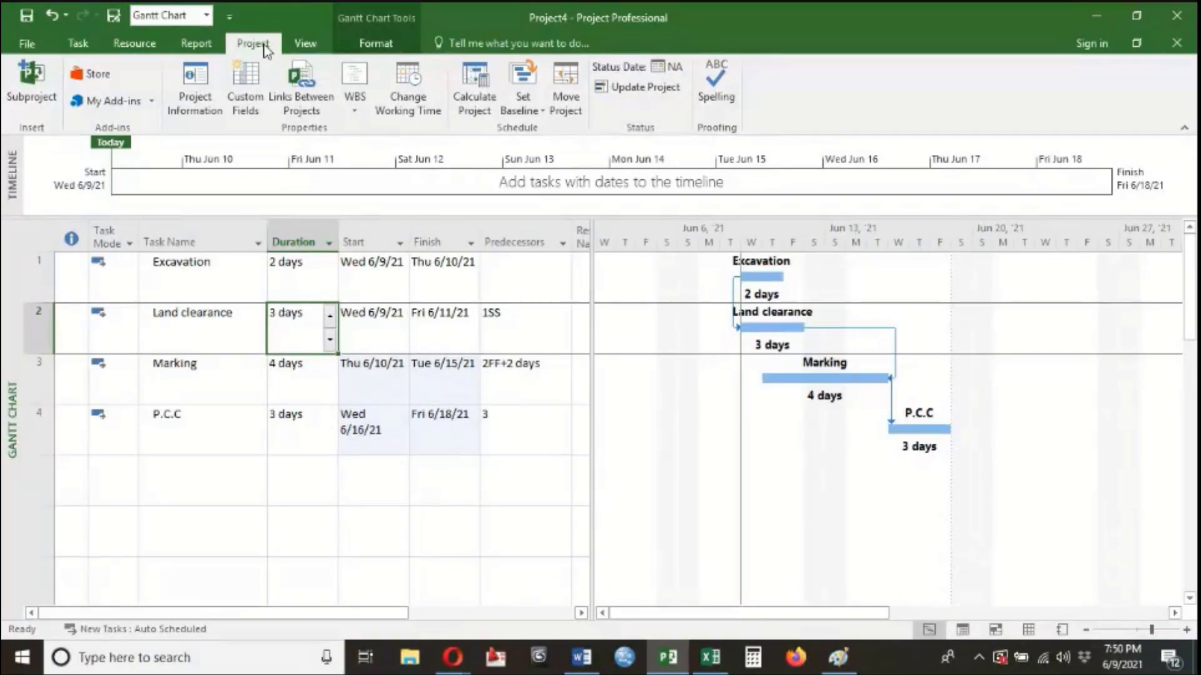
pyautogui.click(410, 86)
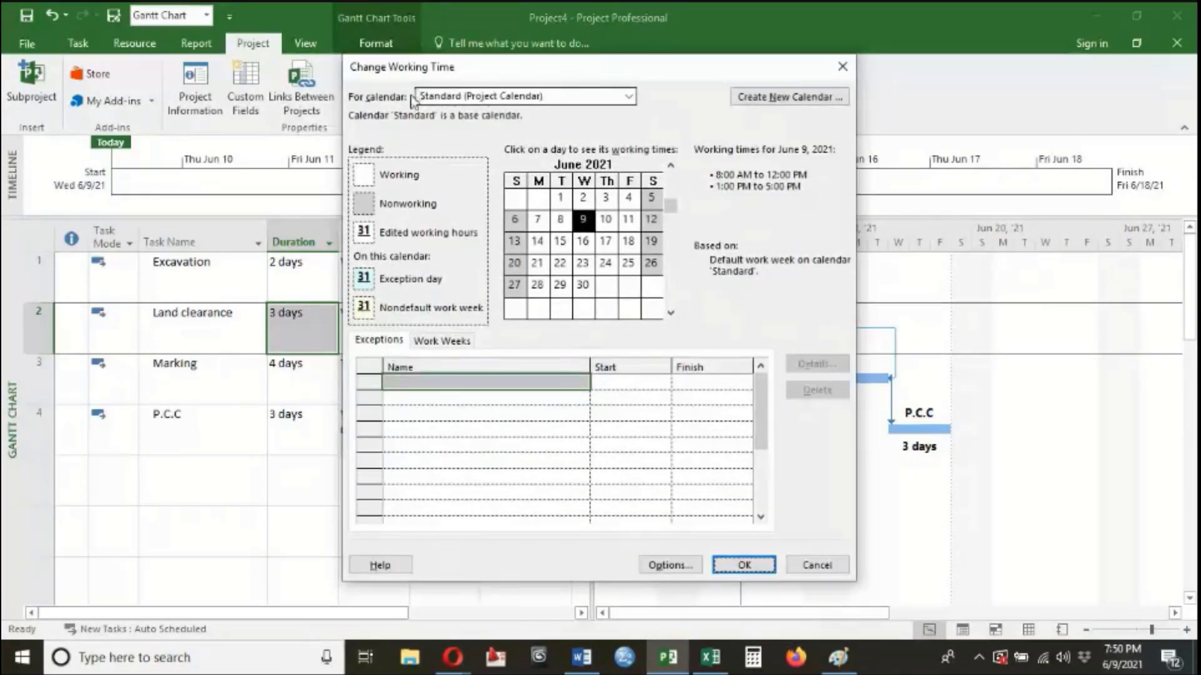
pyautogui.moveTo(453, 69); pyautogui.dragTo(485, 117)
pyautogui.moveTo(438, 90); pyautogui.dragTo(431, 64)
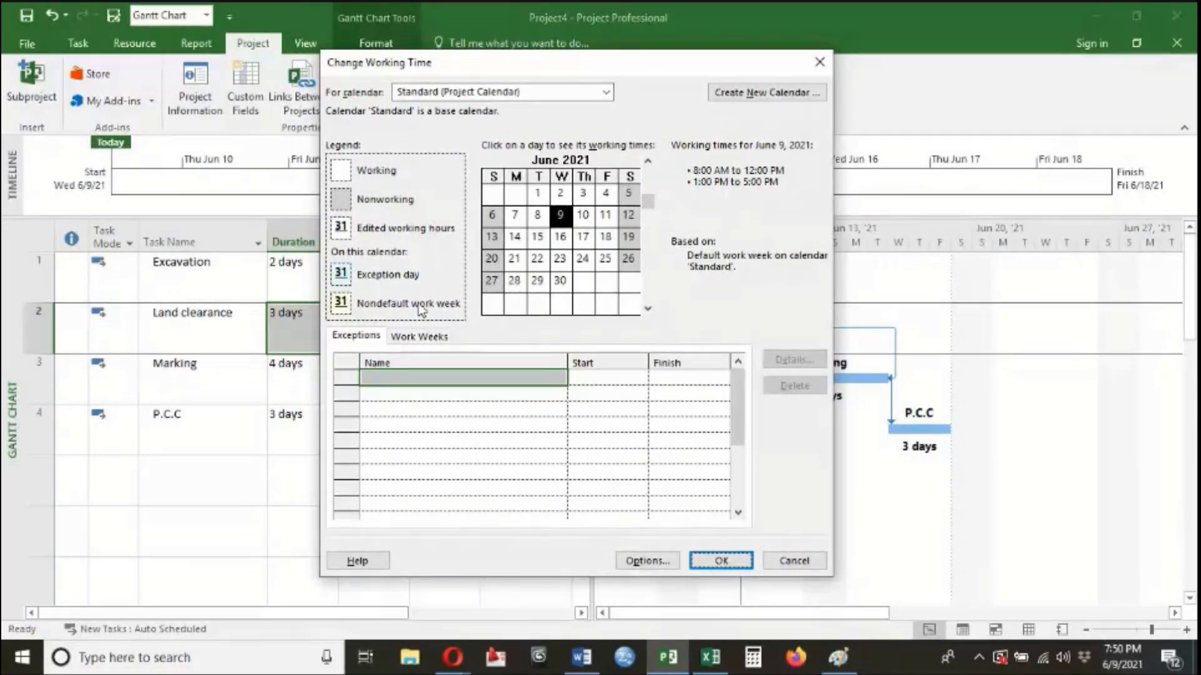
pyautogui.click(408, 343)
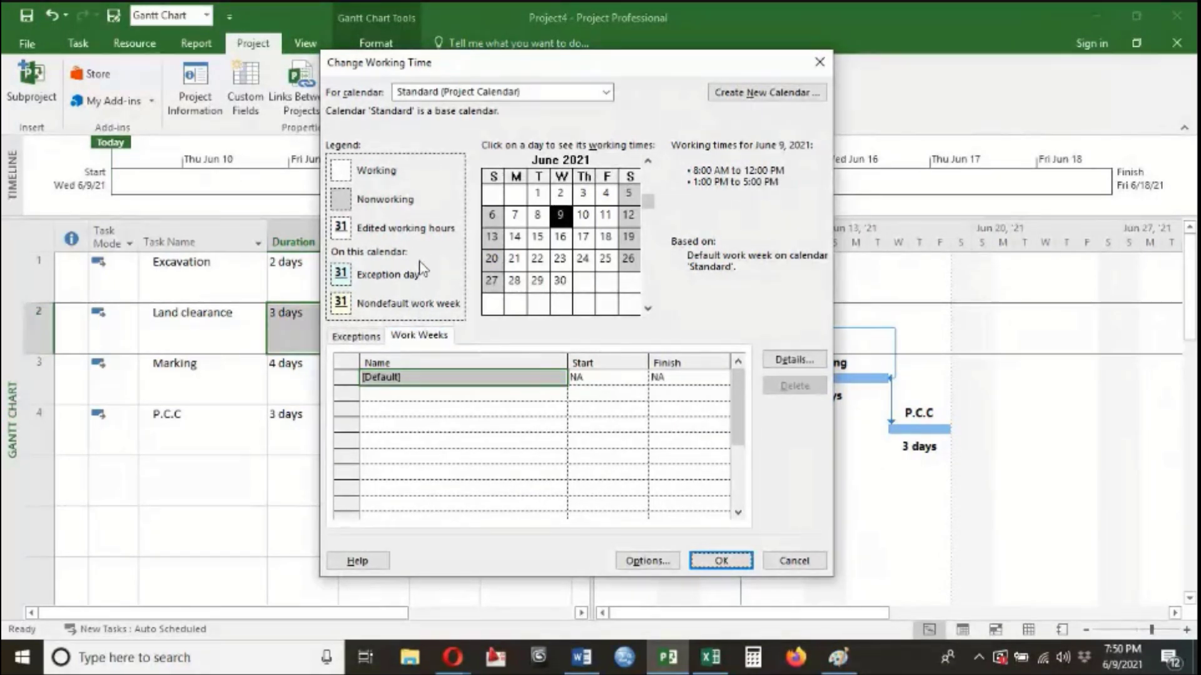
pyautogui.click(414, 338)
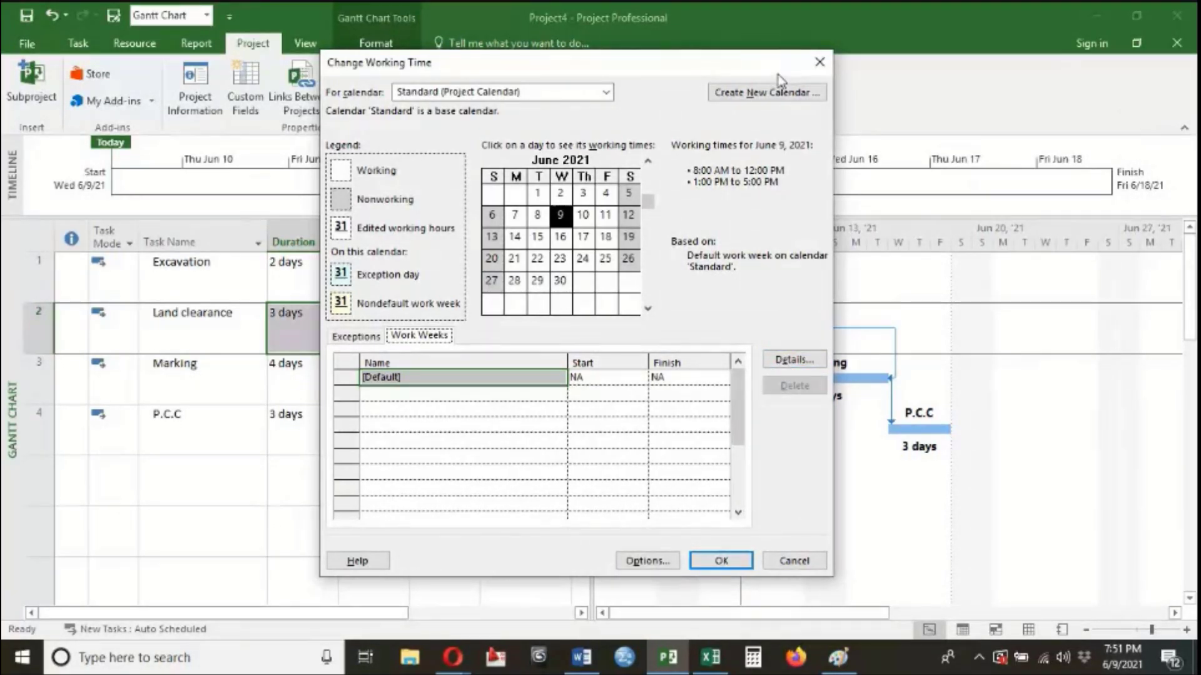
pyautogui.click(812, 70)
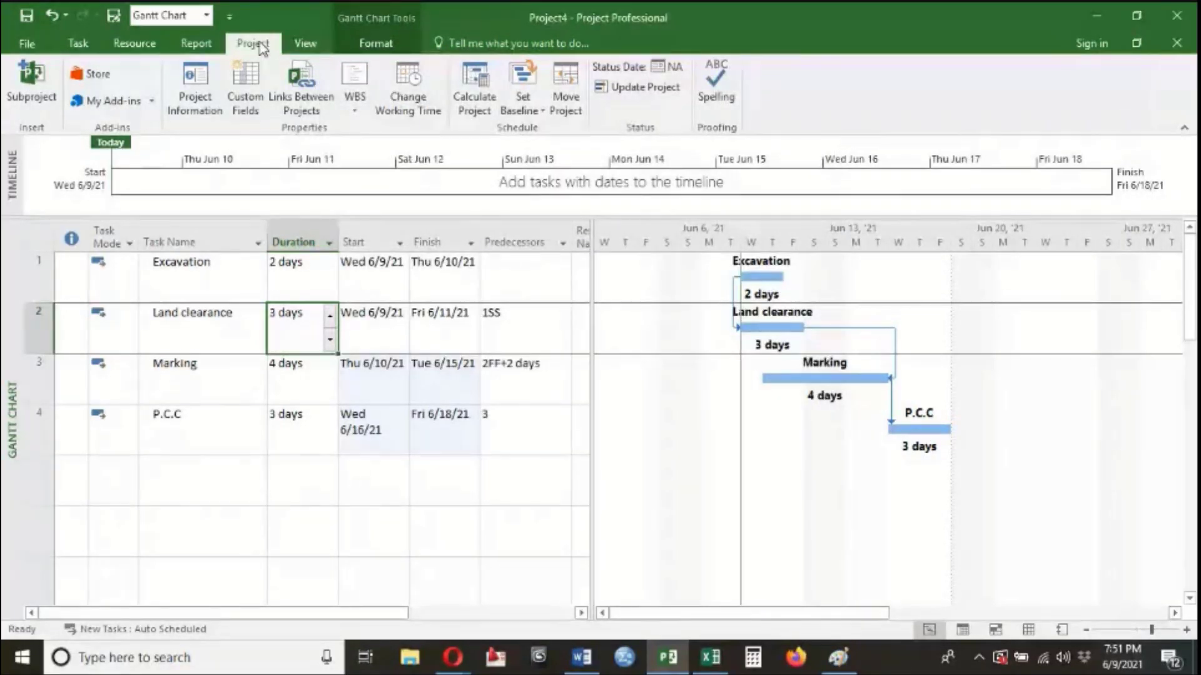
# - Open the details of the Standard calendar's default work week and select all days from Sunday to Saturday
pyautogui.click(410, 94)
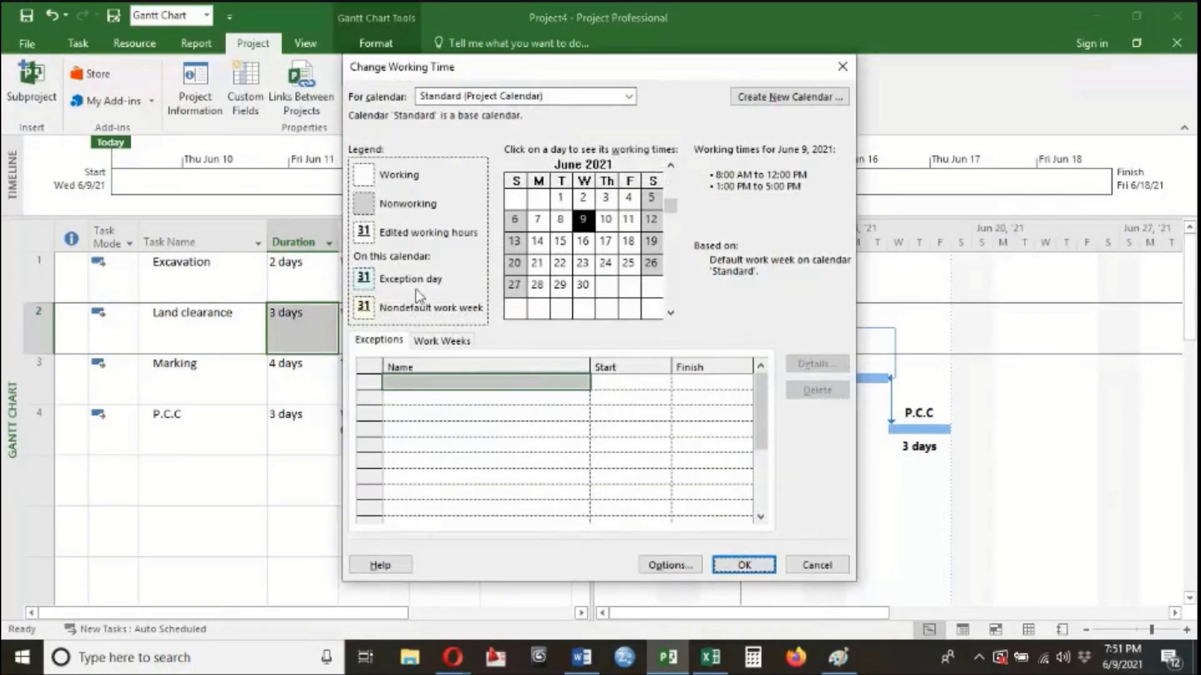
pyautogui.click(431, 341)
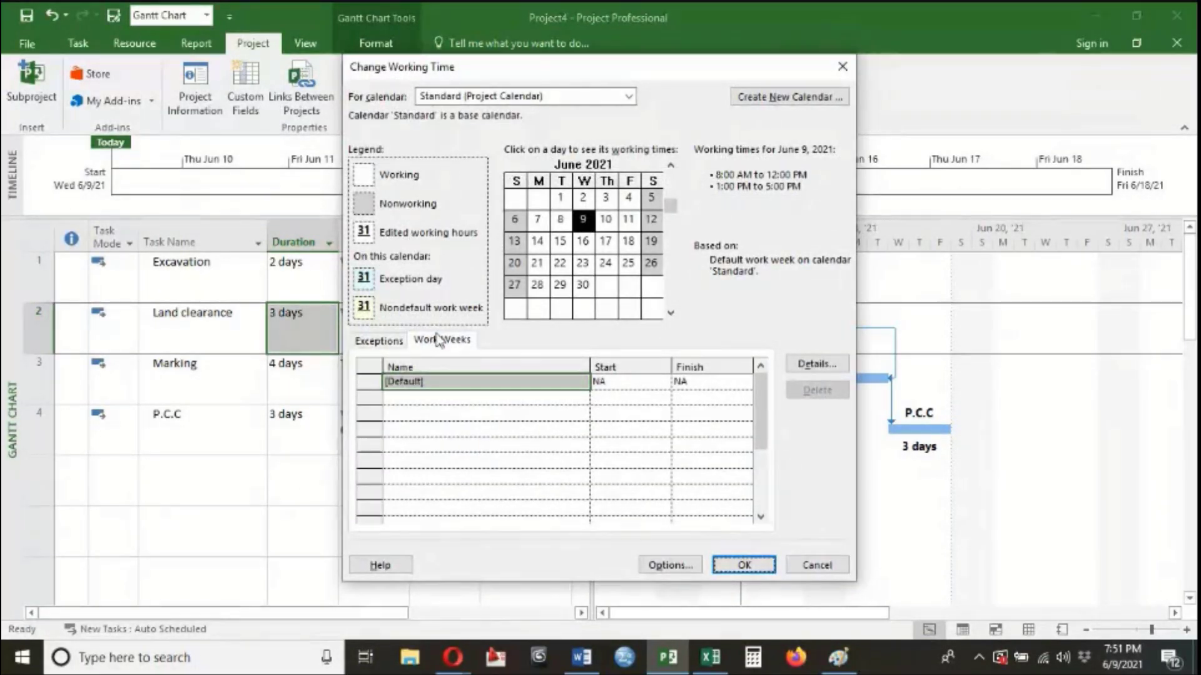
pyautogui.click(800, 371)
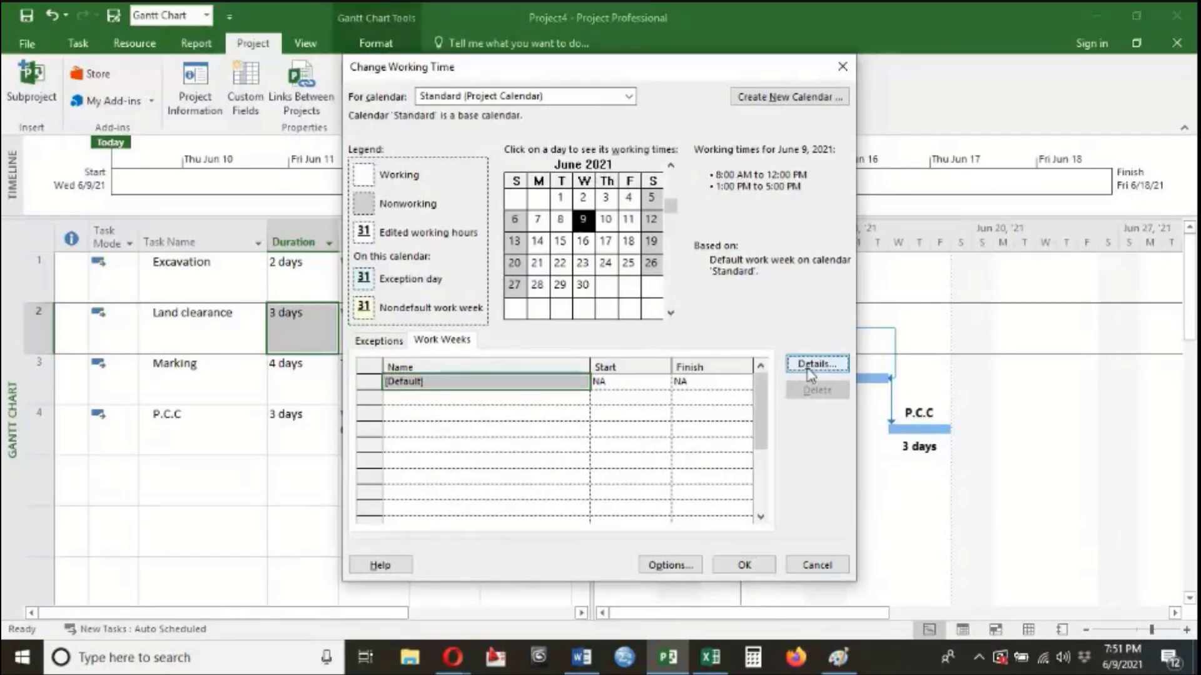
pyautogui.moveTo(621, 207); pyautogui.dragTo(580, 213)
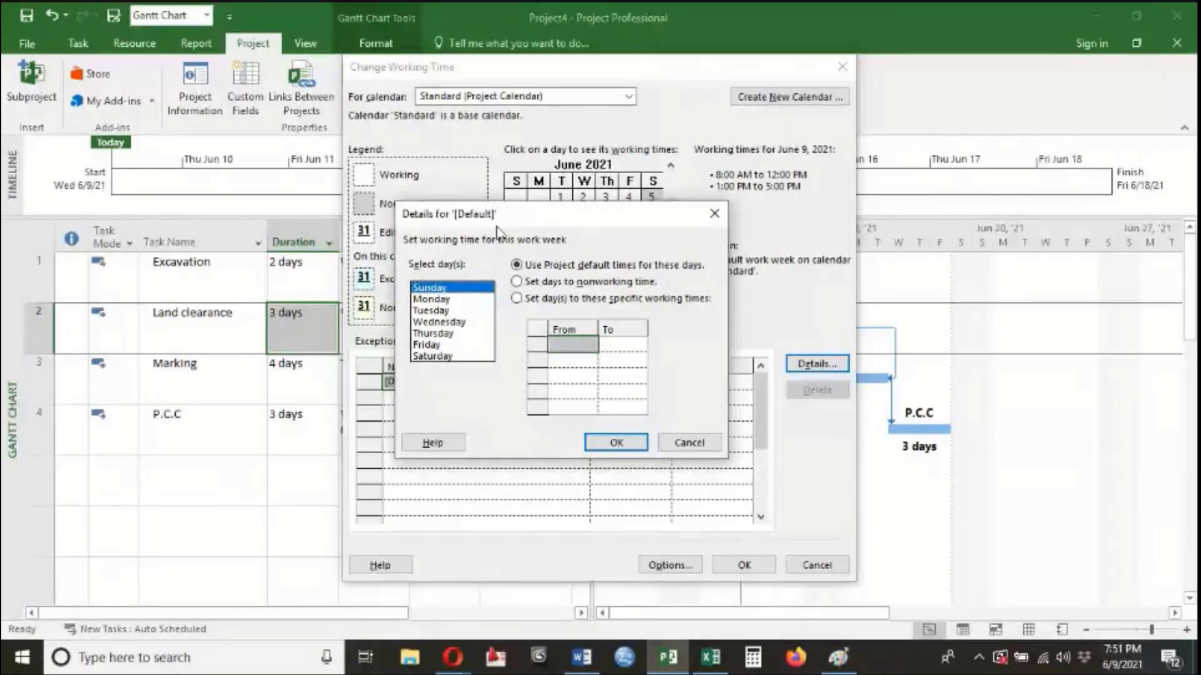
pyautogui.moveTo(468, 294); pyautogui.dragTo(457, 371)
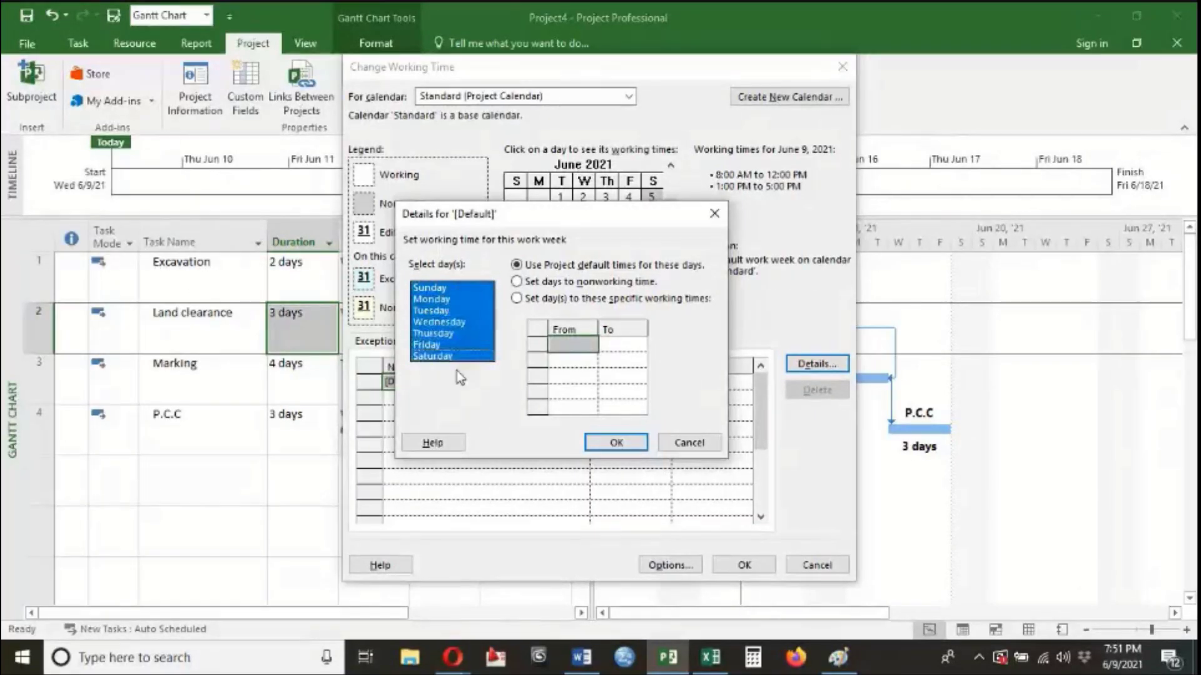
pyautogui.click(474, 312)
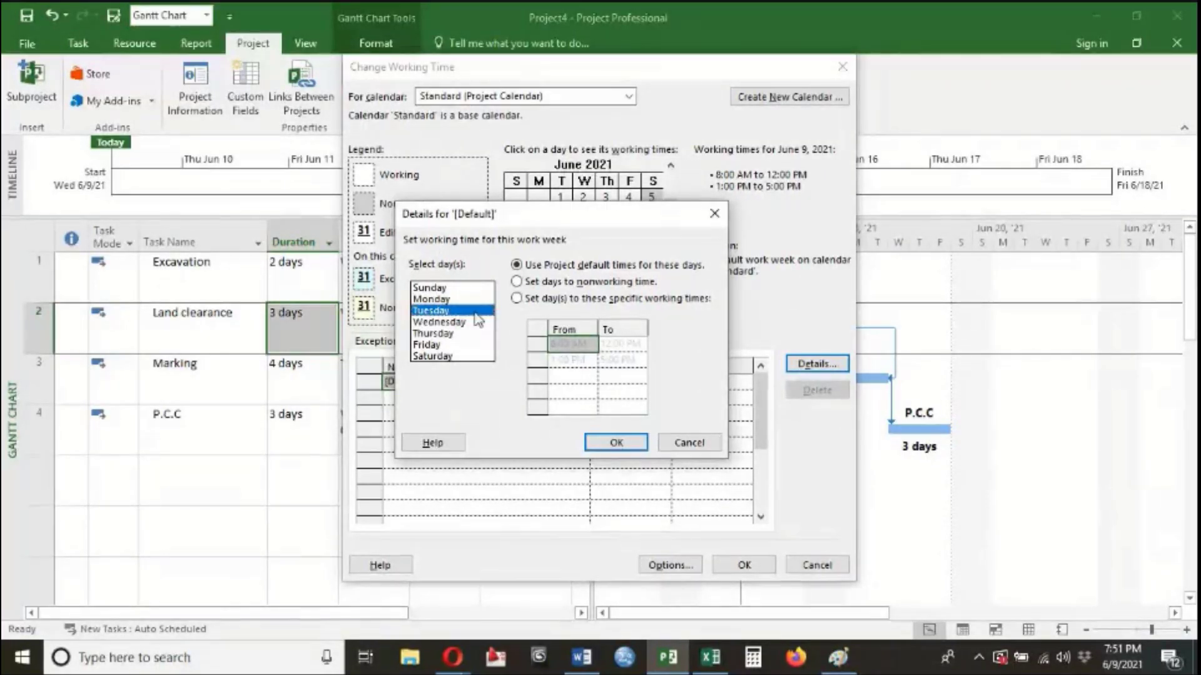
pyautogui.moveTo(479, 287); pyautogui.dragTo(469, 375)
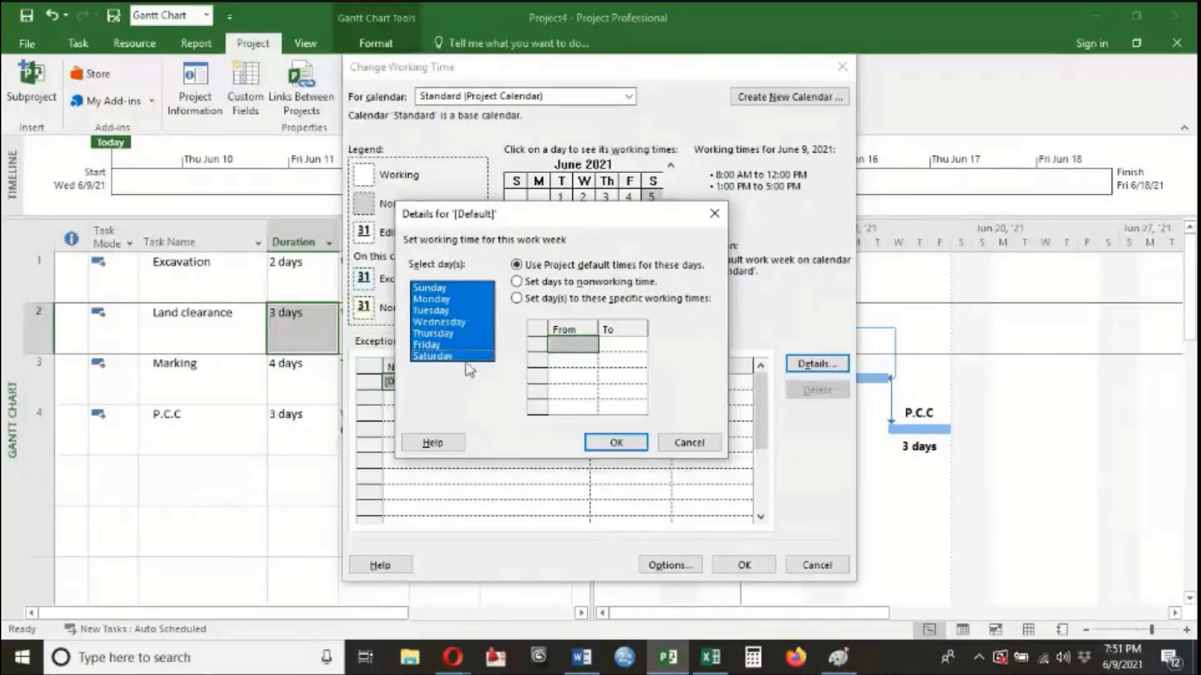
pyautogui.click(463, 302)
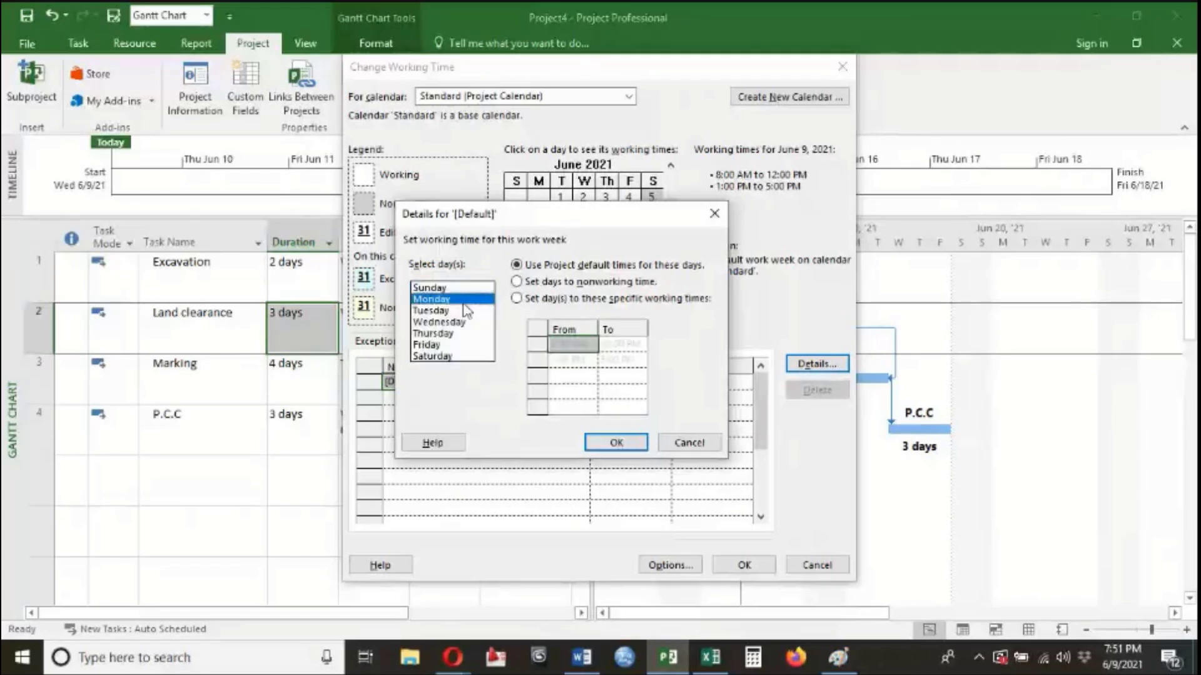
pyautogui.click(472, 288)
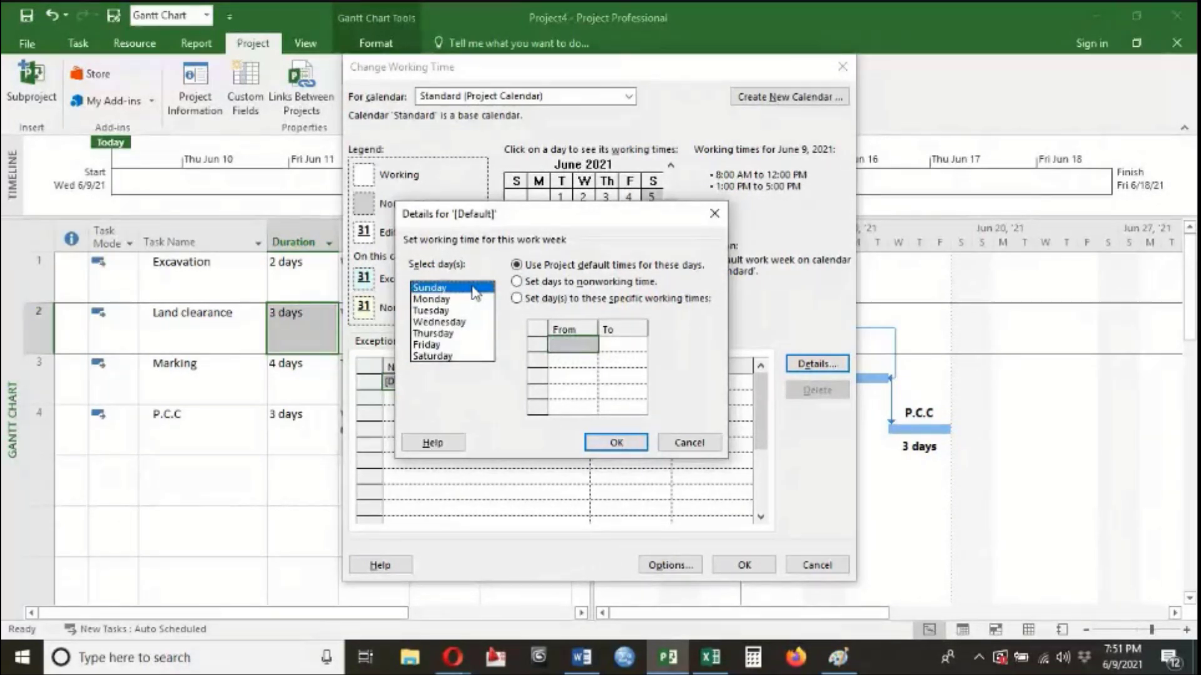
pyautogui.moveTo(474, 293); pyautogui.dragTo(466, 371)
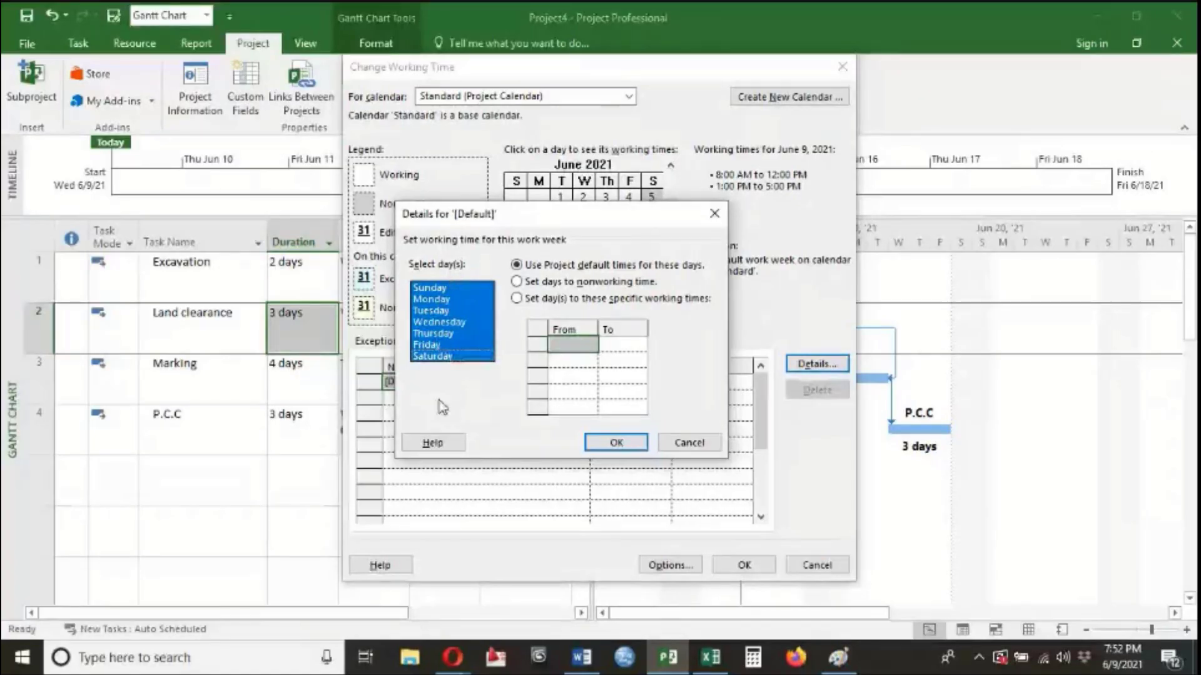
# - Give the selected days specific working times, with a first period from 8:00 AM to 1:00 PM
pyautogui.click(517, 299)
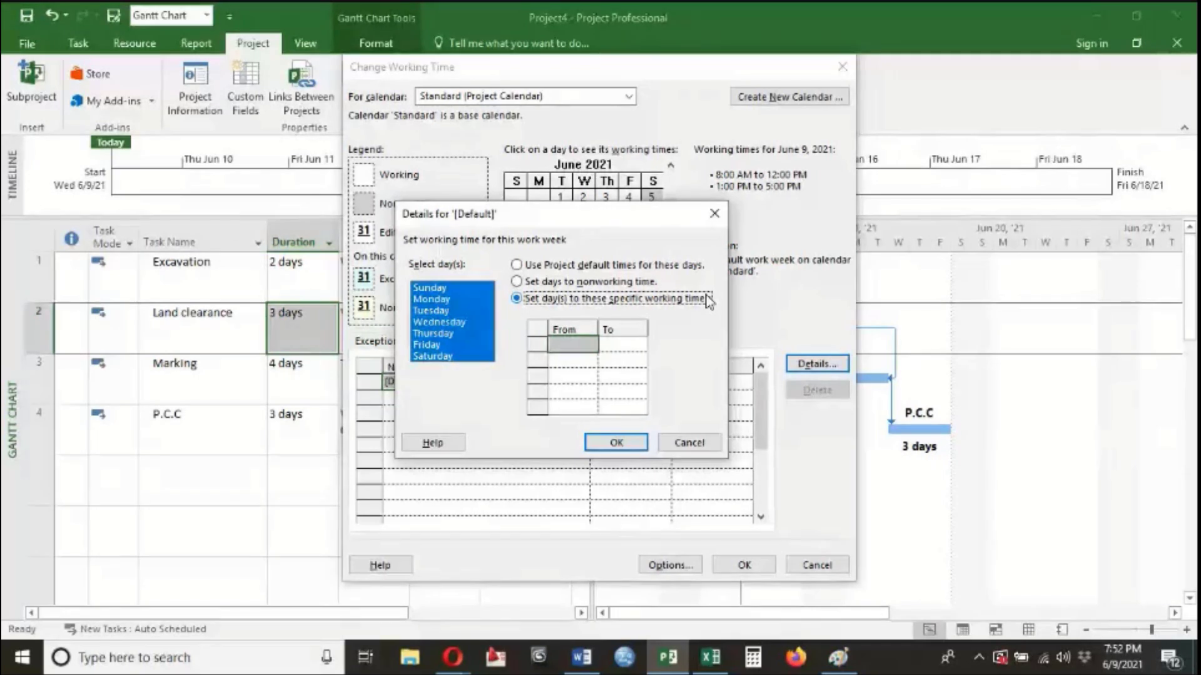
pyautogui.click(560, 346)
pyautogui.write('8a')
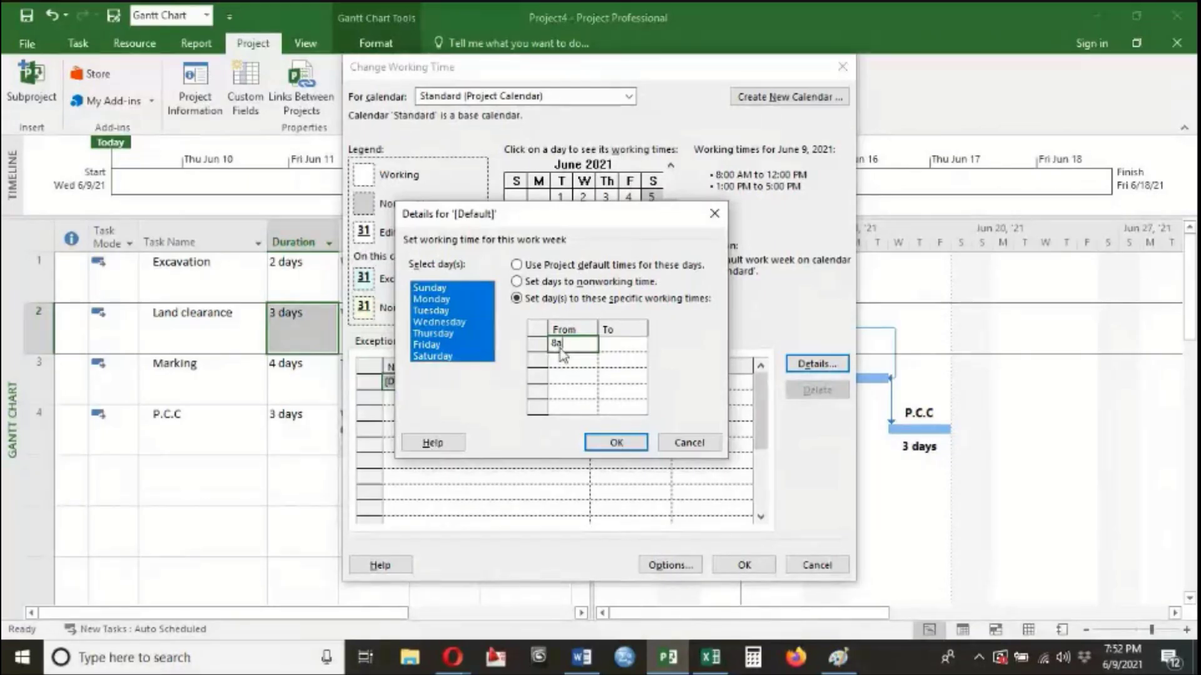
pyautogui.press('Tab')
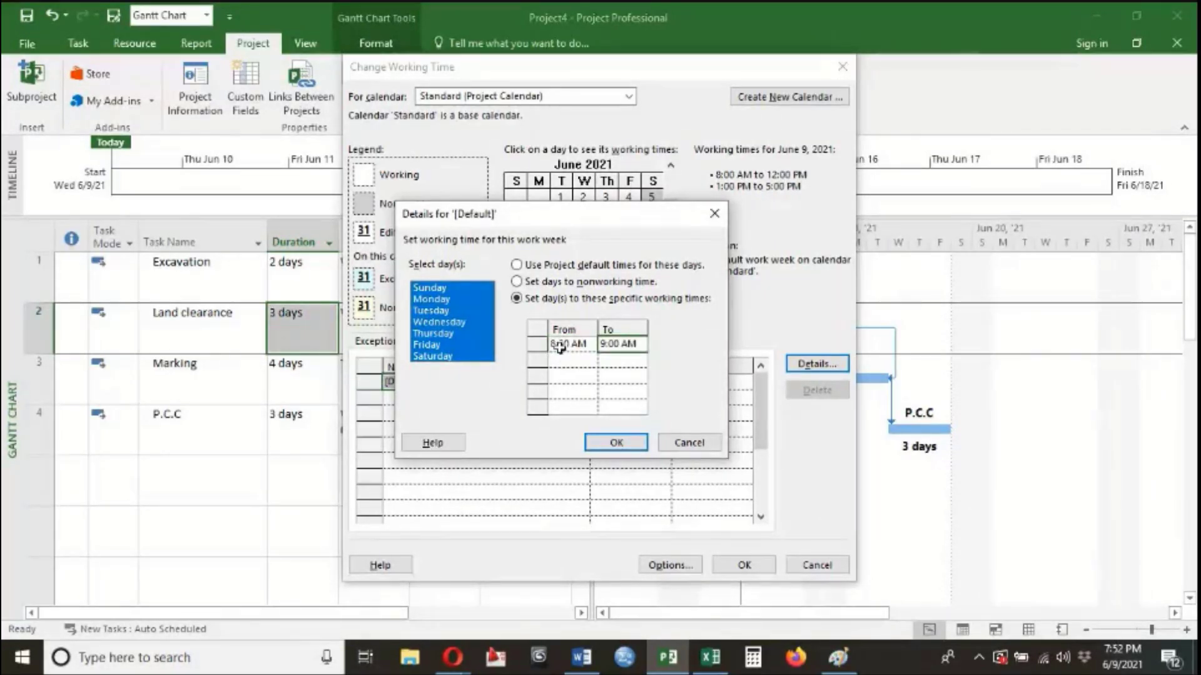
pyautogui.write('1pm')
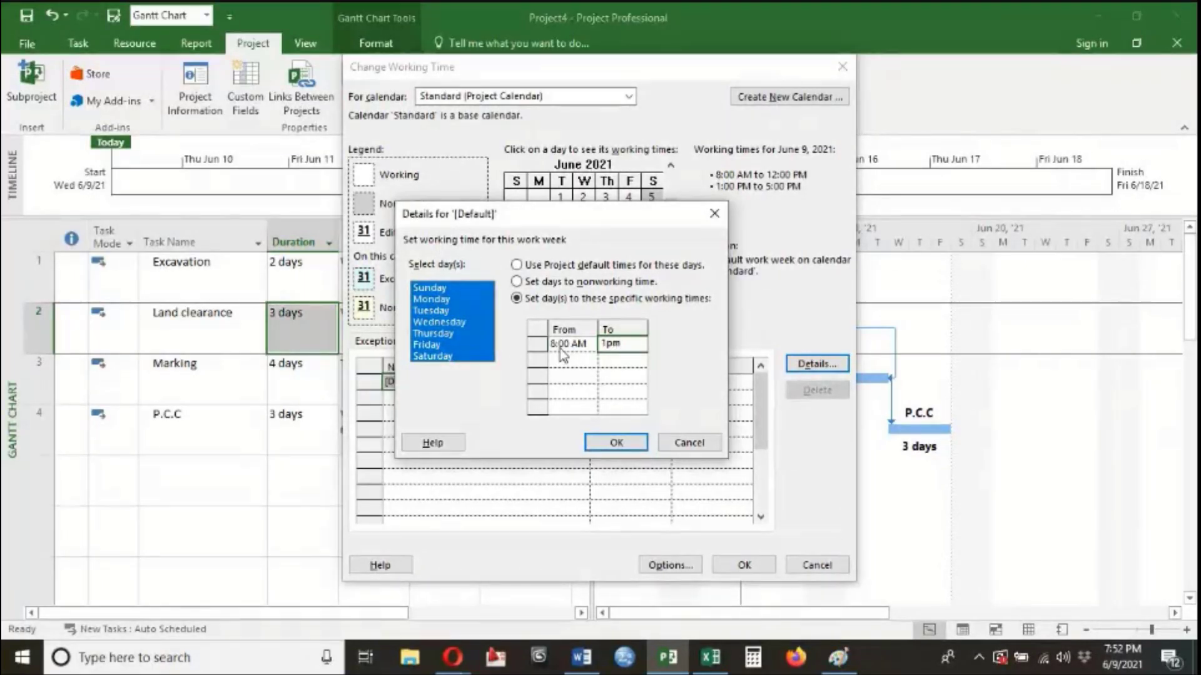
pyautogui.press('Return')
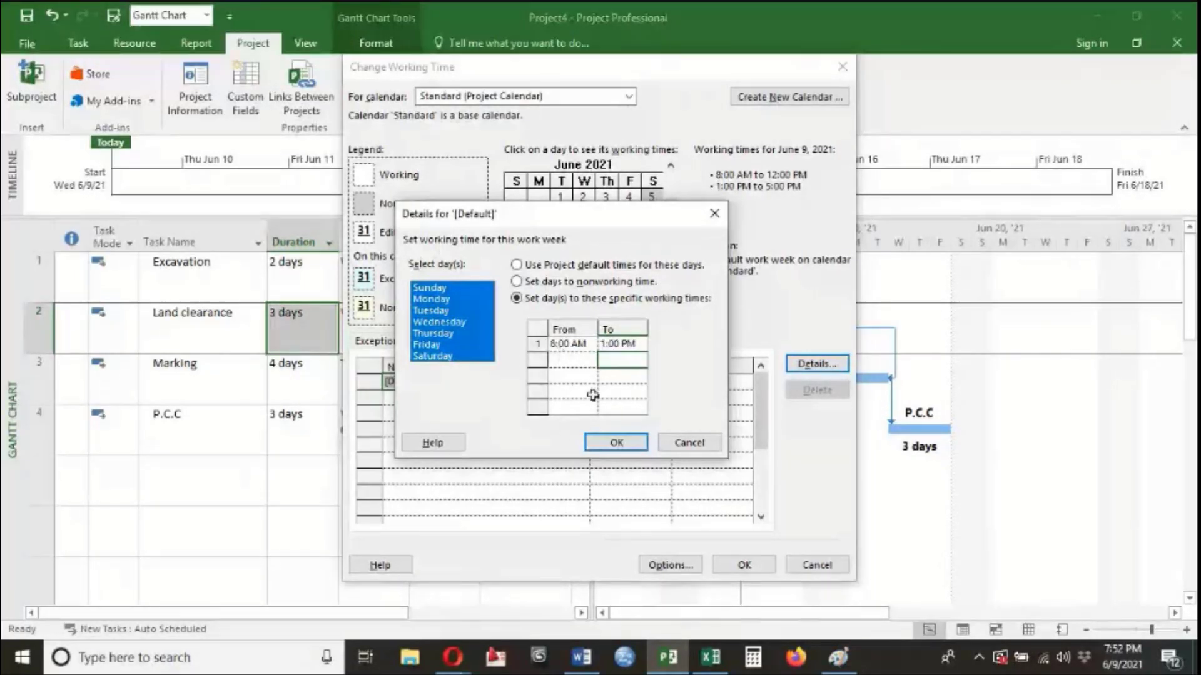
# - Add a second working period from 2:00 PM to 7:00 PM for the selected days
pyautogui.click(569, 363)
pyautogui.write('2')
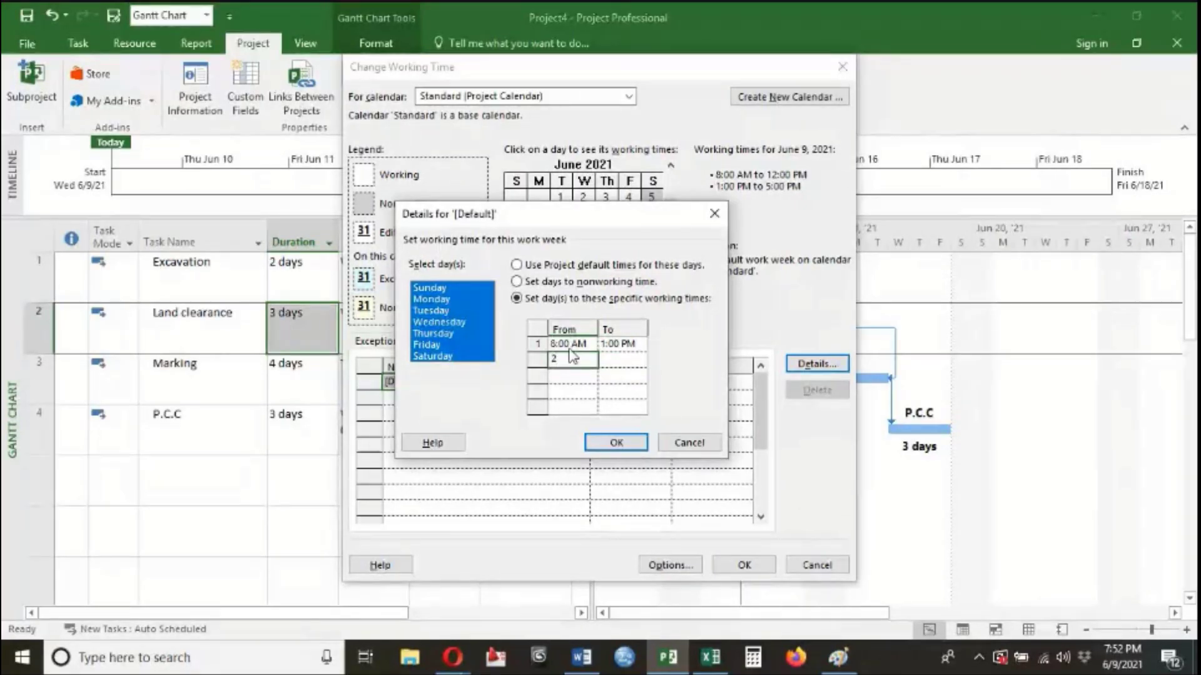
pyautogui.write('pm')
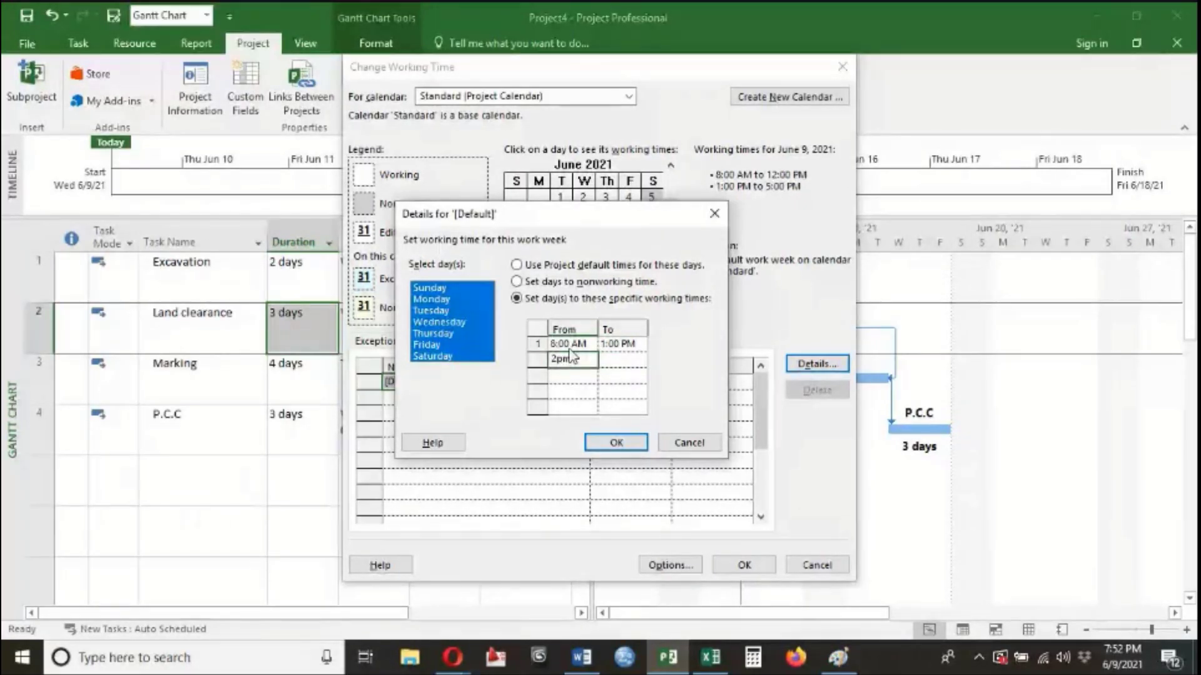
pyautogui.press('Tab')
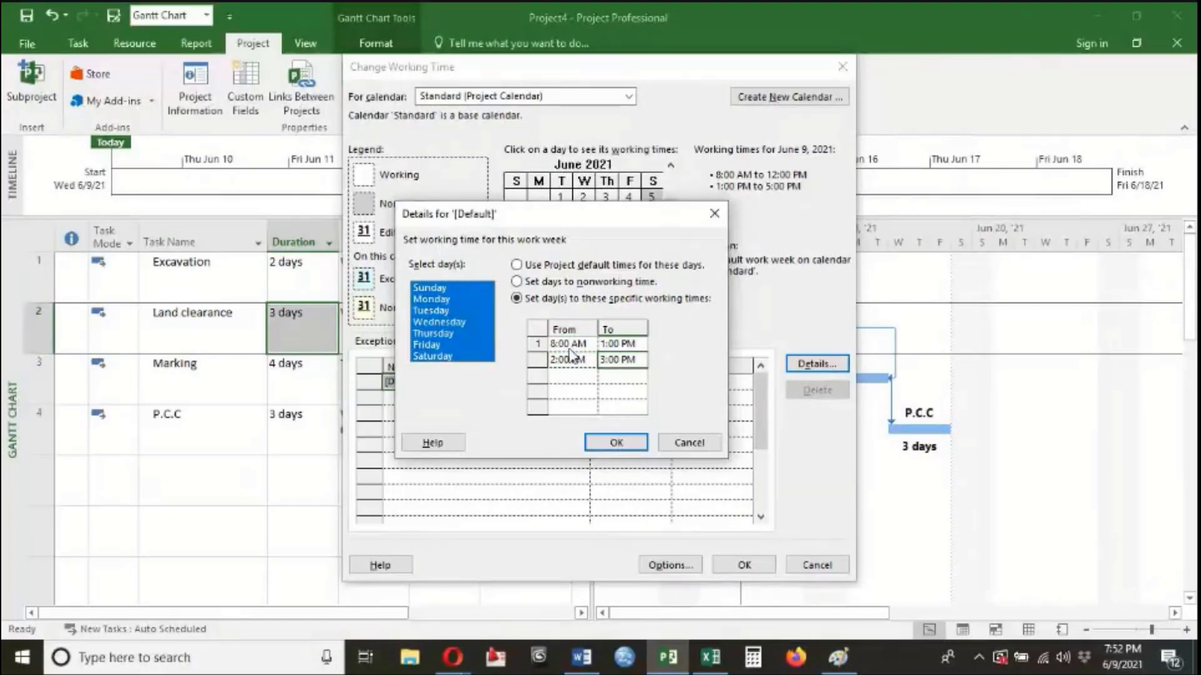
pyautogui.press('BackSpace')
pyautogui.write('7pm')
pyautogui.press('Return')
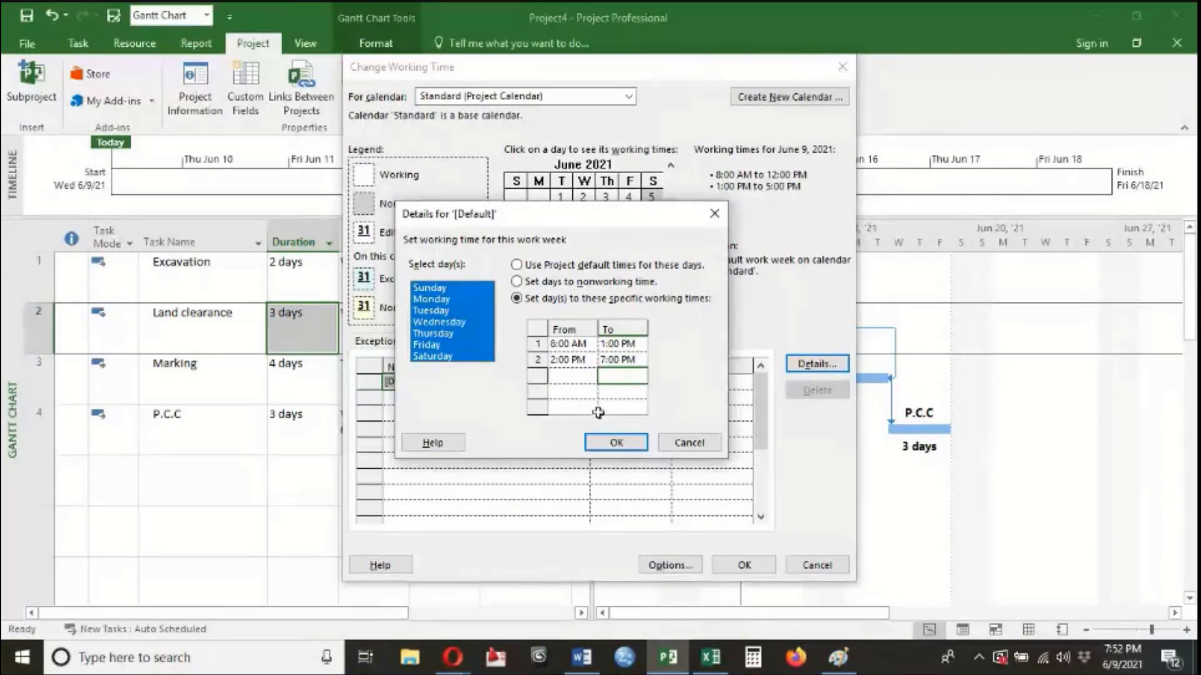
# - Review both working periods of the default work week and apply the new working times to the project calendar
pyautogui.click(571, 346)
pyautogui.click(626, 349)
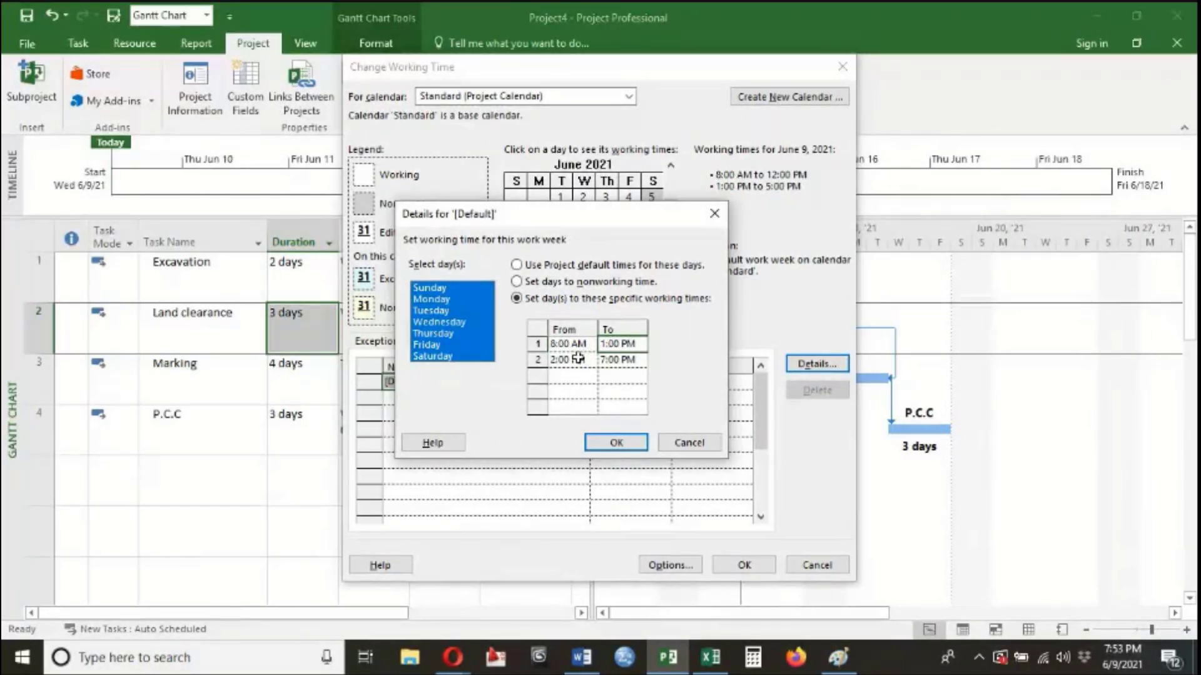
pyautogui.click(616, 360)
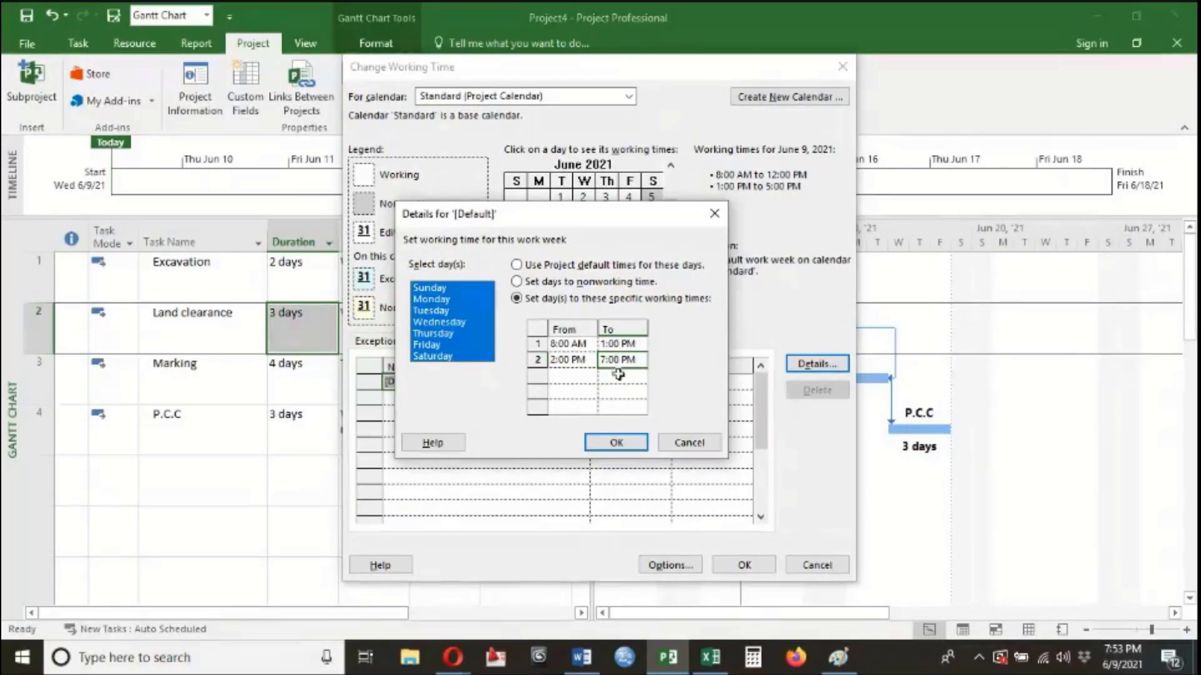
pyautogui.click(617, 443)
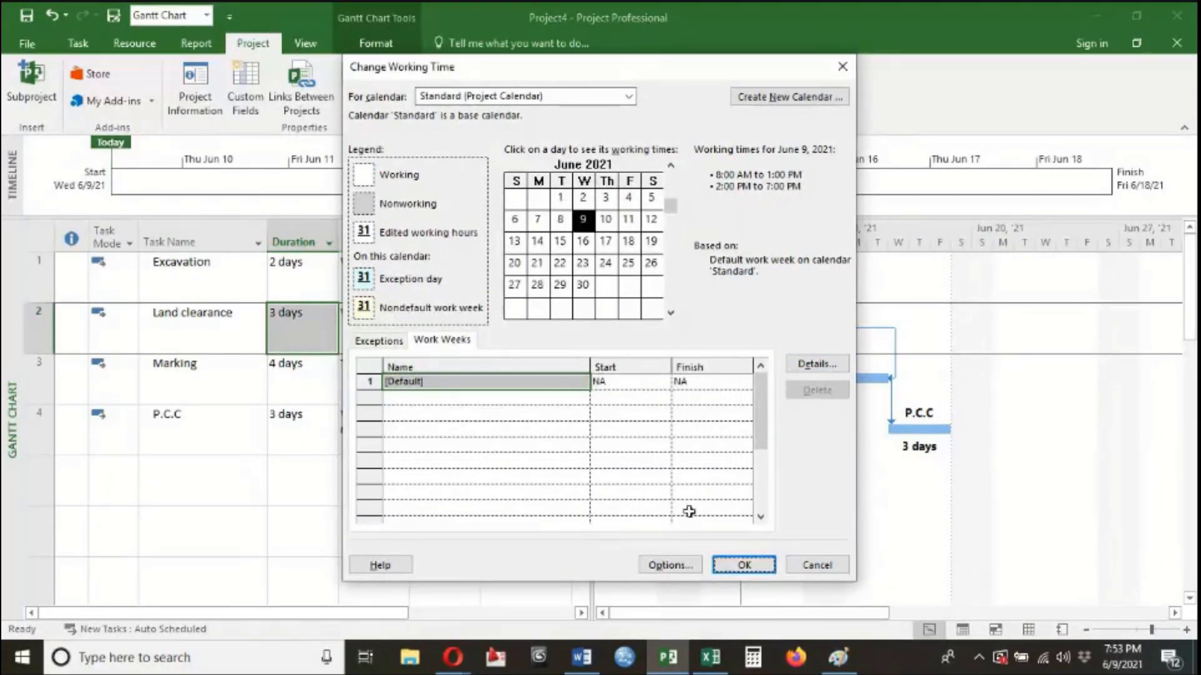
pyautogui.click(730, 560)
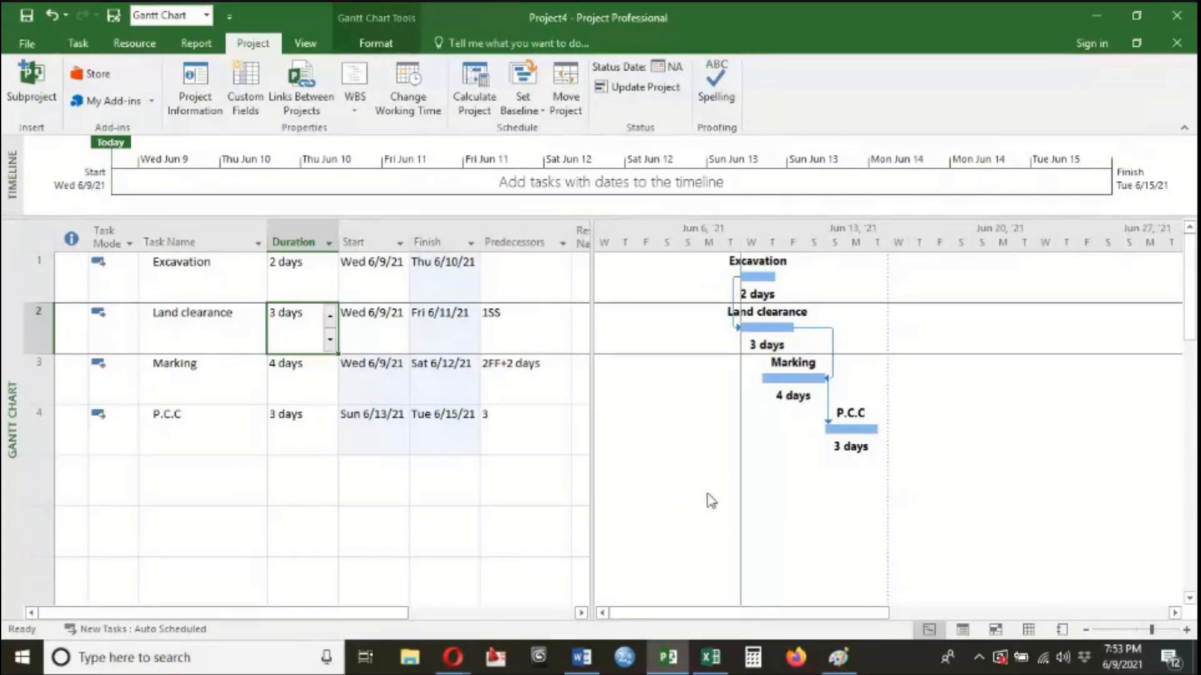
# - Set Sunday to nonworking time in the Standard calendar's default work week and apply the change to the project
pyautogui.click(418, 102)
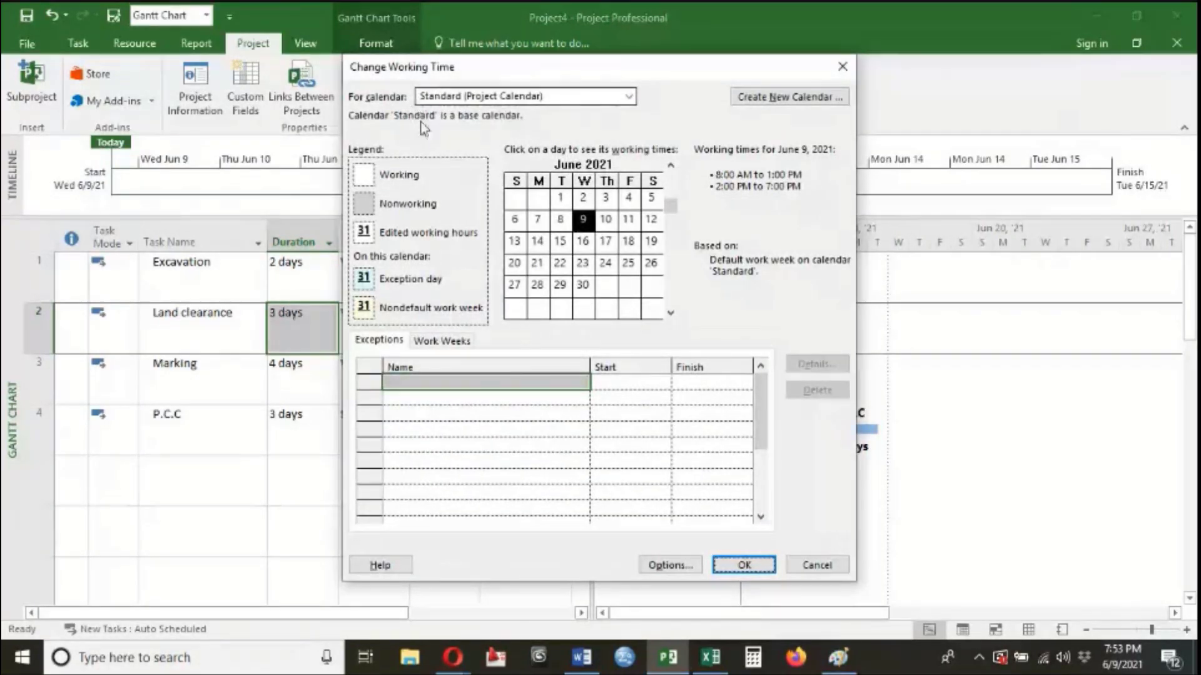
pyautogui.click(419, 347)
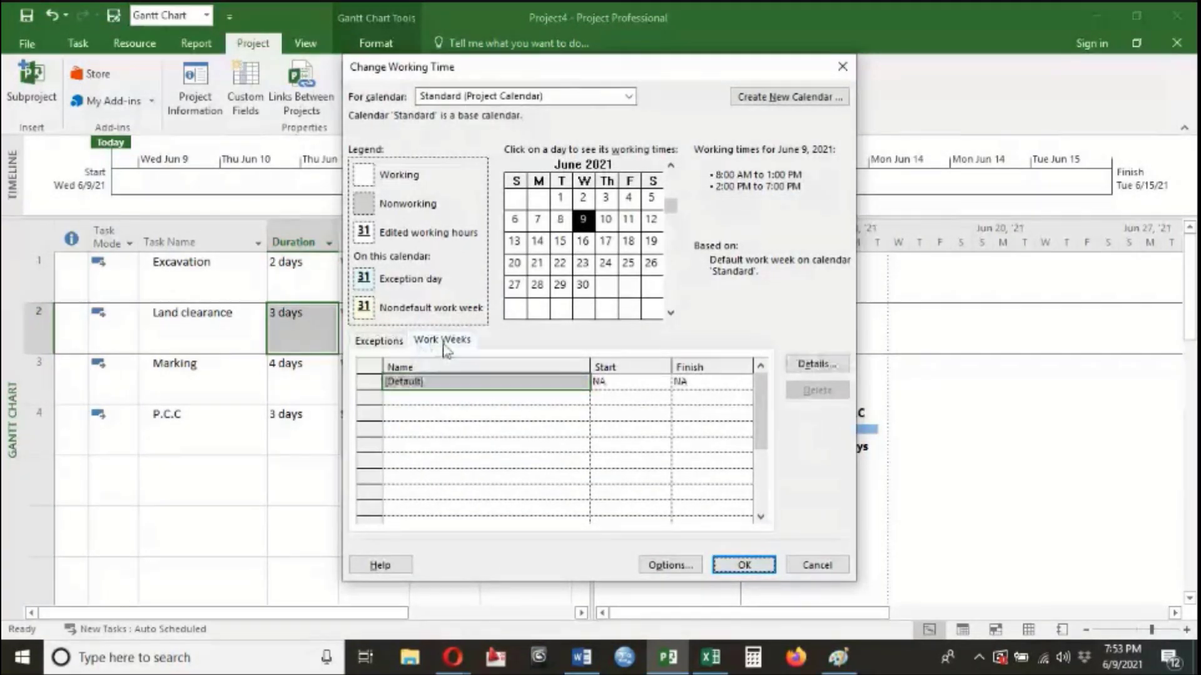
pyautogui.click(814, 368)
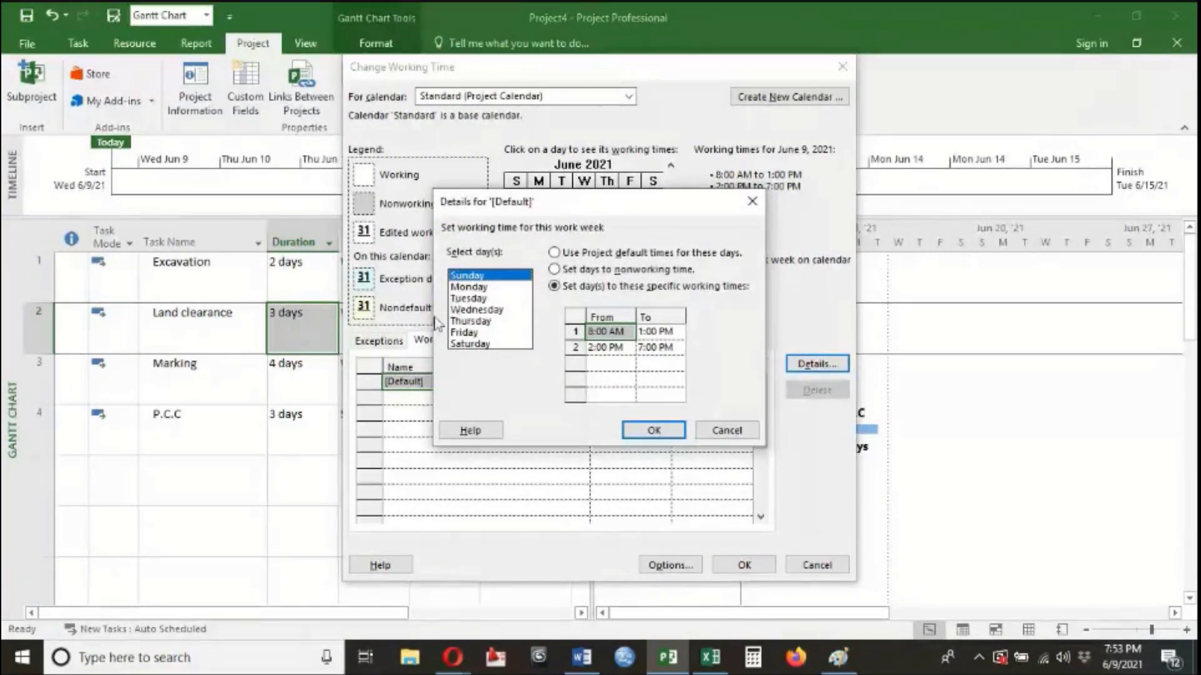
pyautogui.click(473, 322)
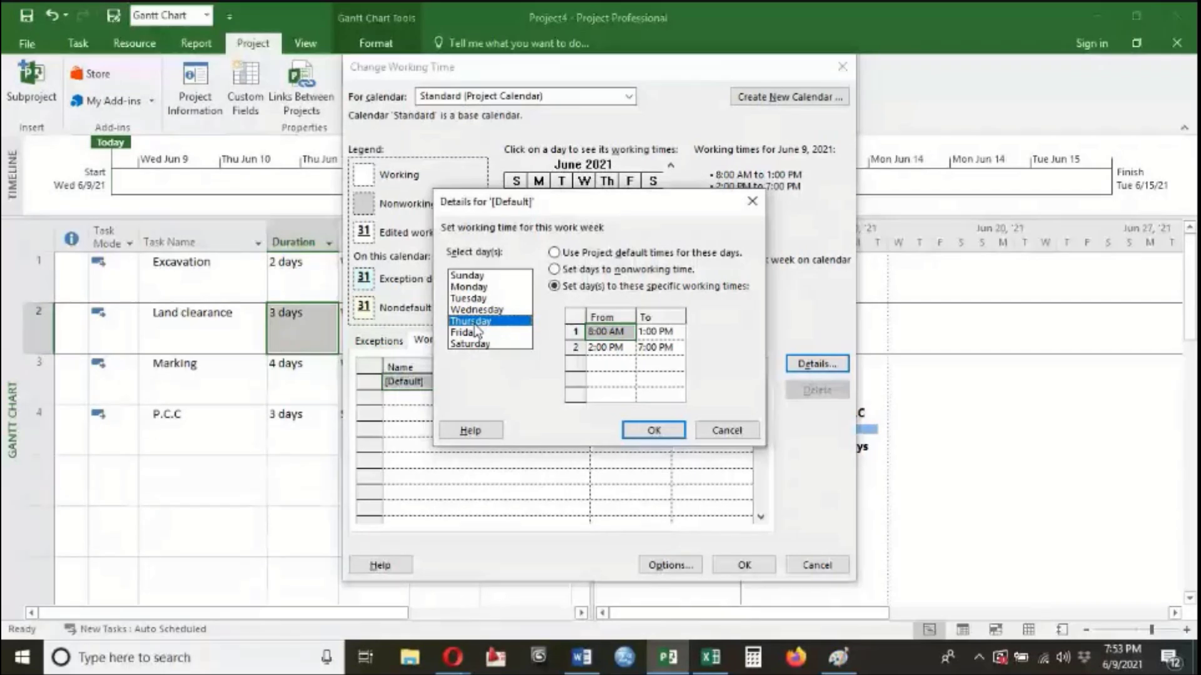
pyautogui.click(468, 277)
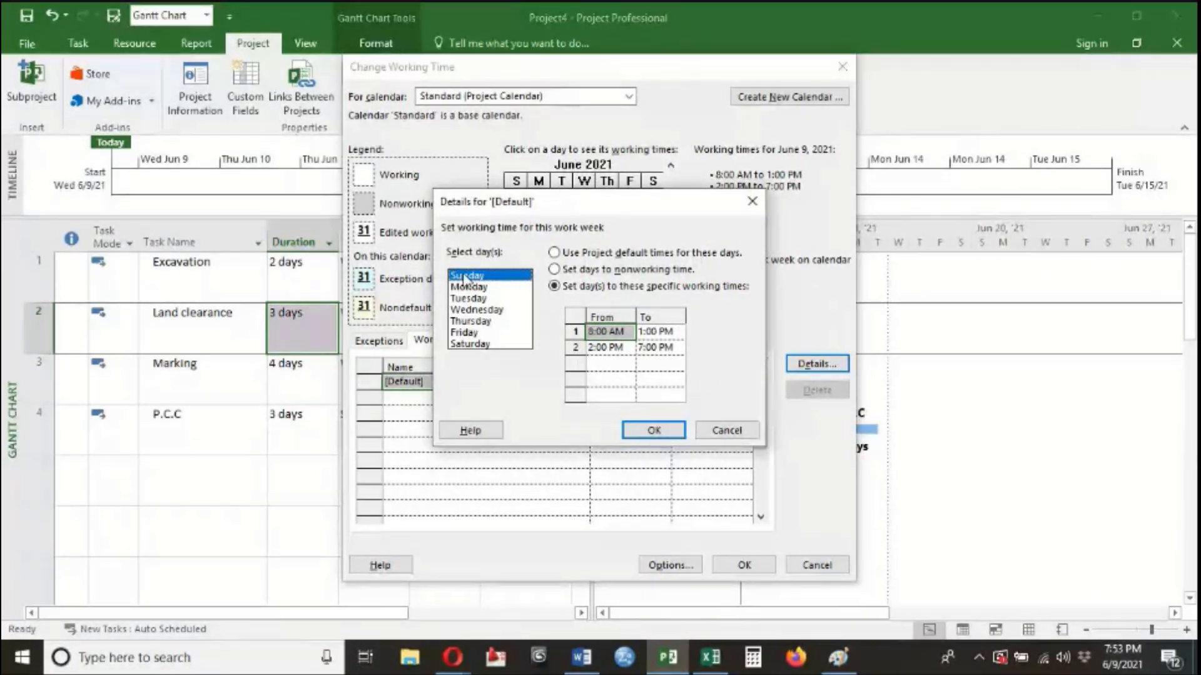
pyautogui.click(566, 271)
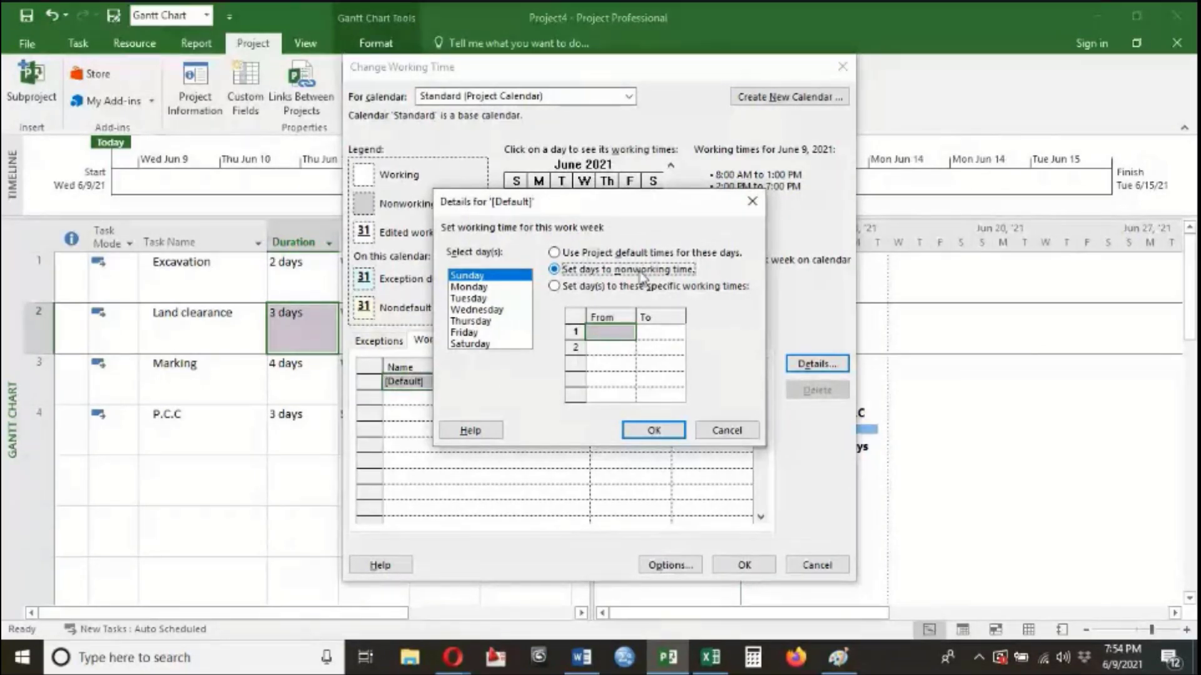
pyautogui.click(646, 438)
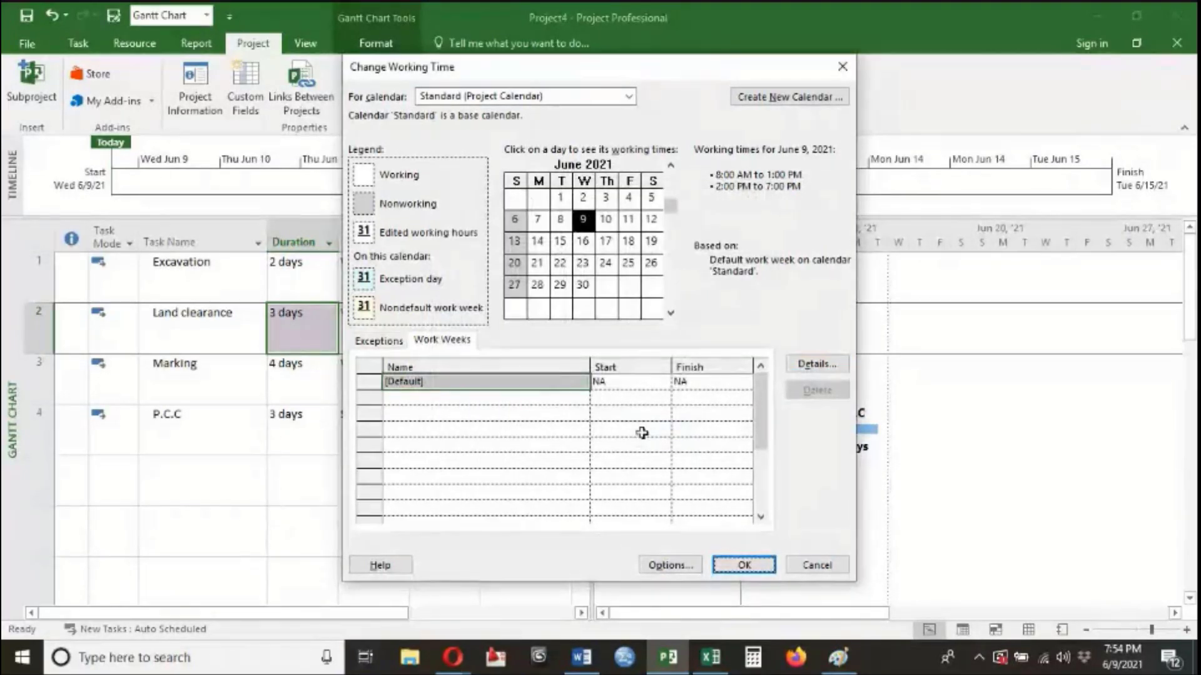
pyautogui.click(727, 570)
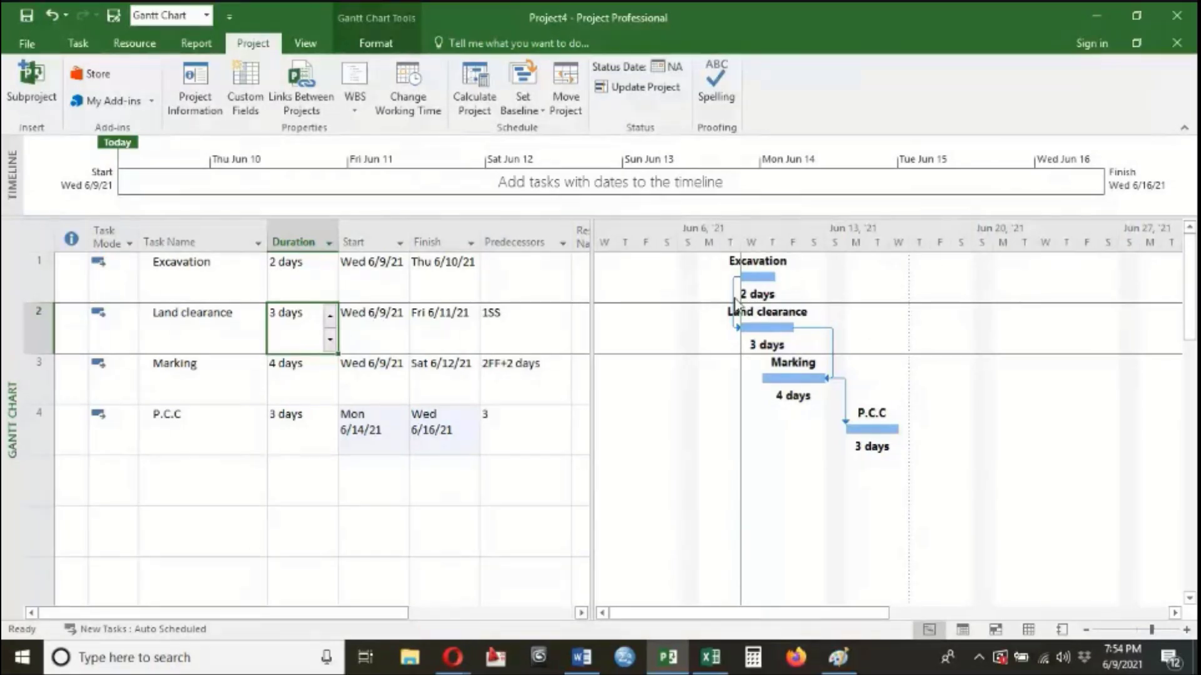
# - Open the Standard calendar's working time exceptions and begin the name of a first exception
pyautogui.moveTo(735, 305)
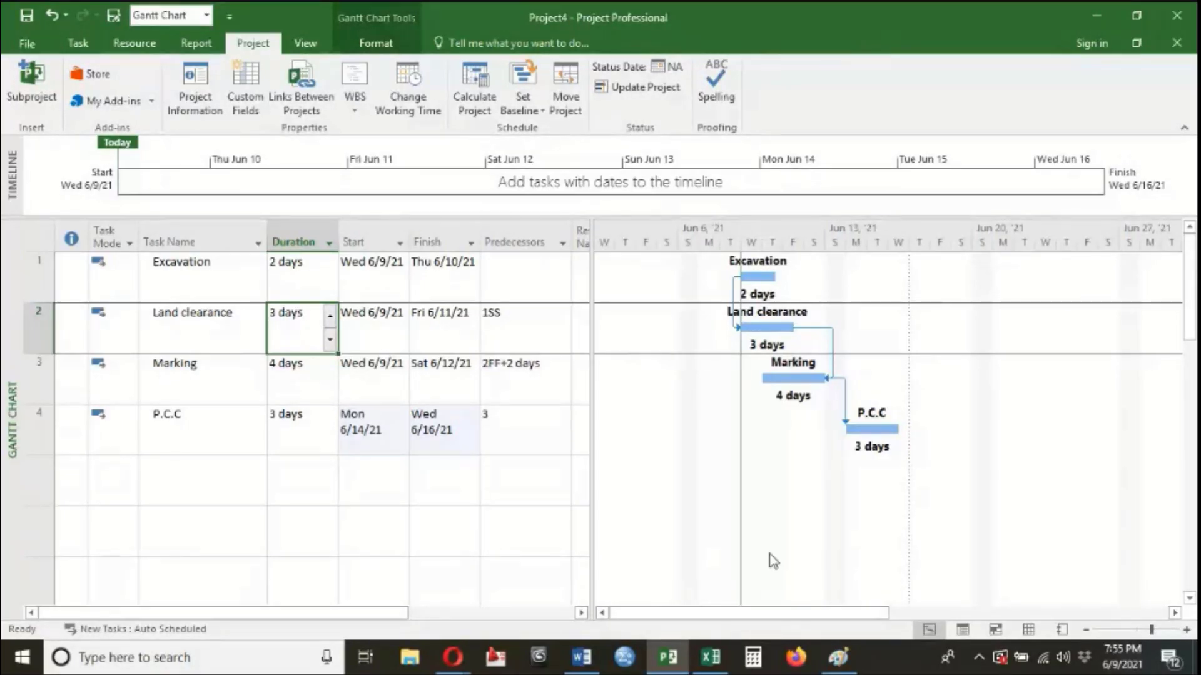
pyautogui.click(410, 100)
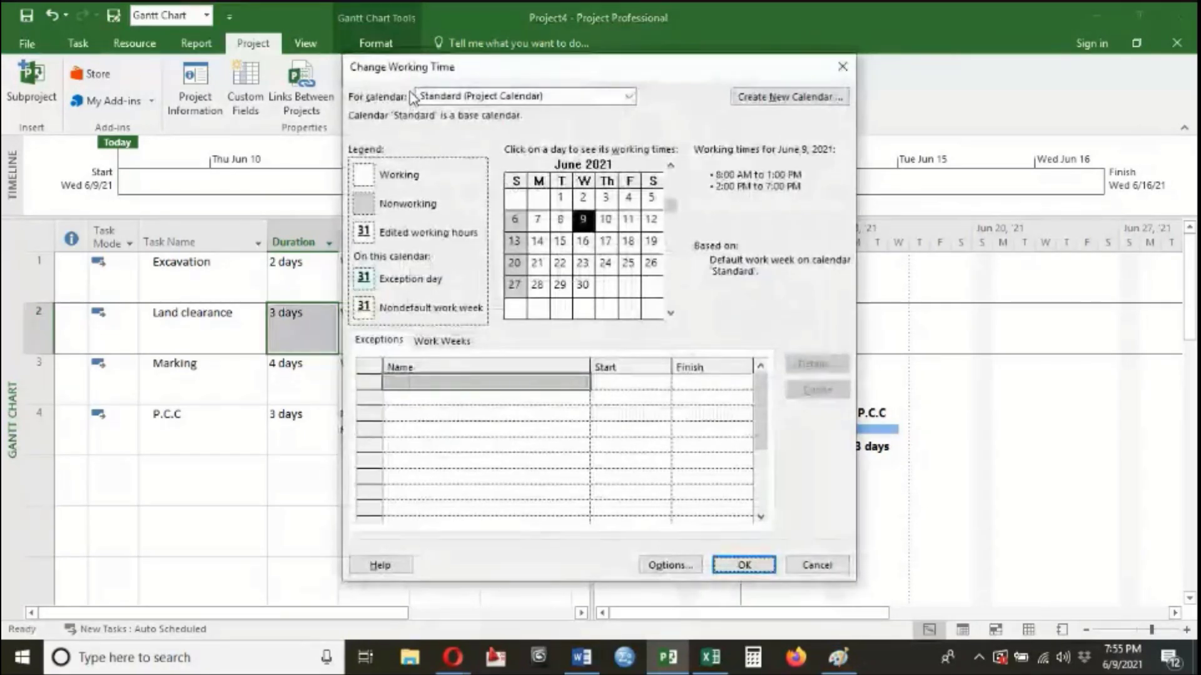
pyautogui.click(379, 344)
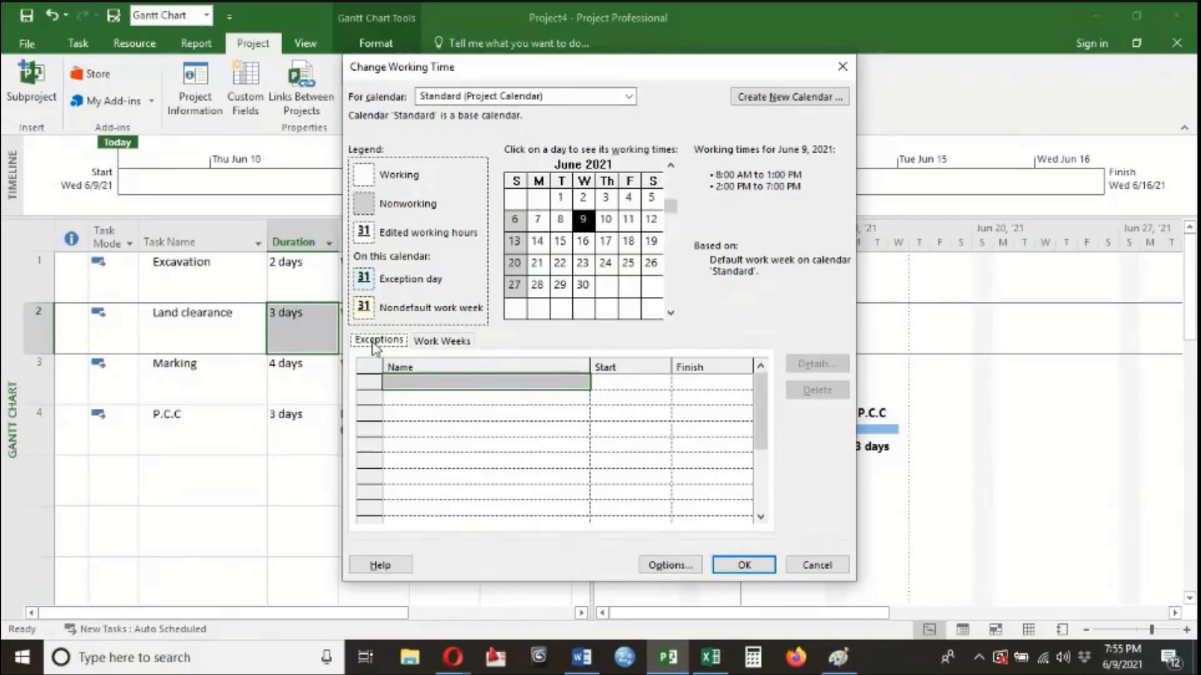
pyautogui.click(425, 383)
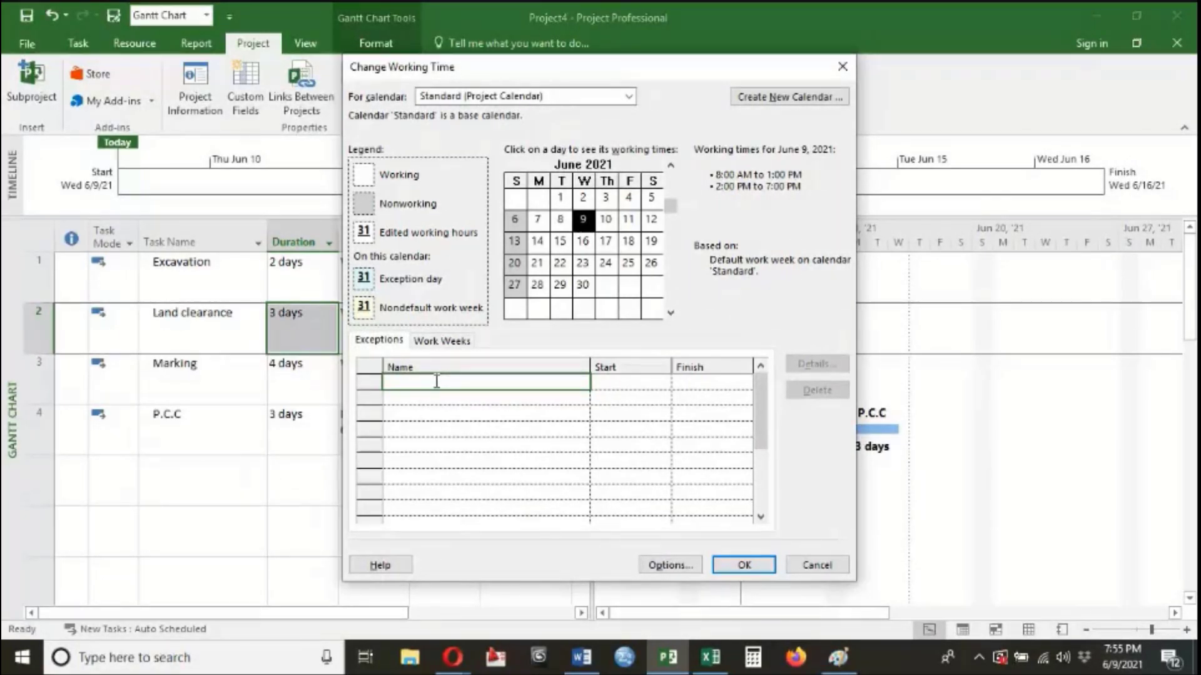
pyautogui.write('New year')
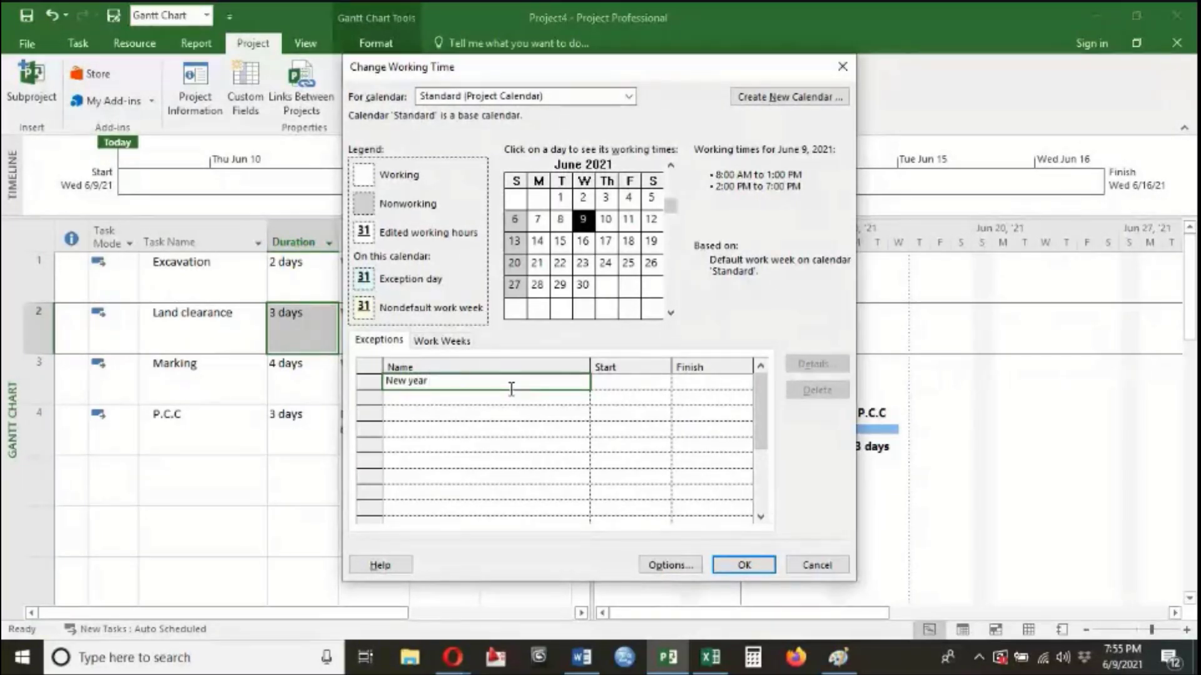
pyautogui.press('BackSpace')
pyautogui.press('BackSpace')
pyautogui.press('BackSpace')
pyautogui.press('BackSpace')
pyautogui.press('BackSpace')
pyautogui.press('BackSpace')
pyautogui.press('BackSpace')
pyautogui.press('BackSpace')
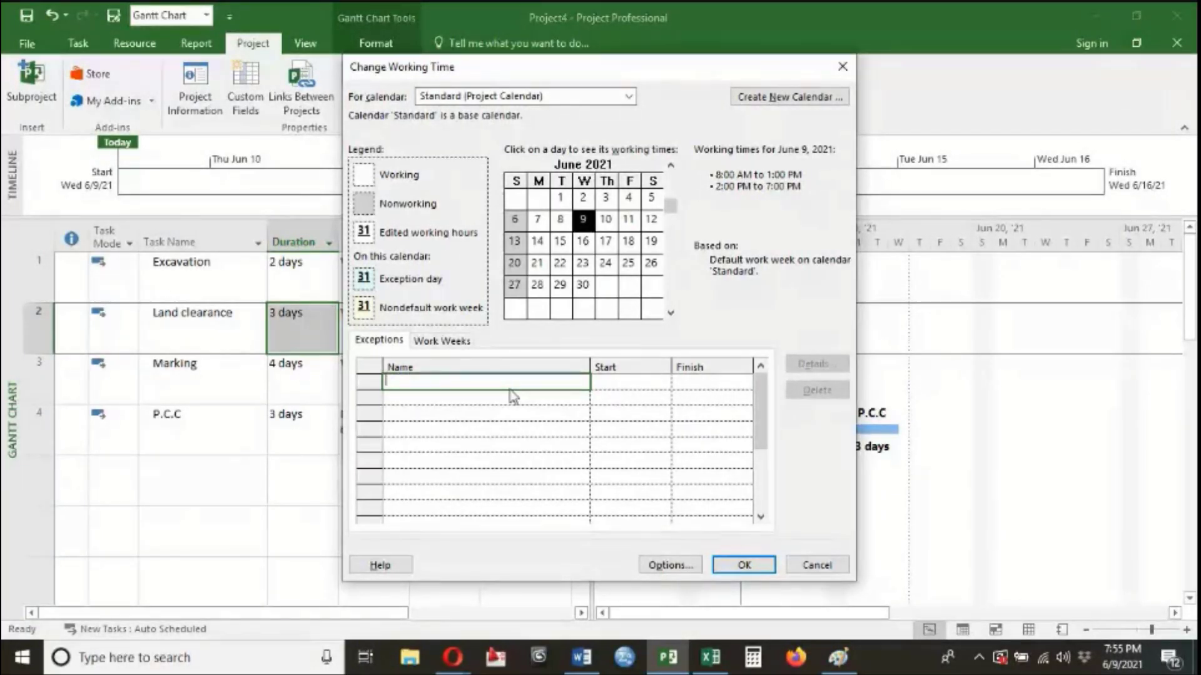
# - Add a calendar exception named Good Friday on 6/11/2021, apply it, and select Marking's finish date
pyautogui.write('Good friday')
pyautogui.click(608, 382)
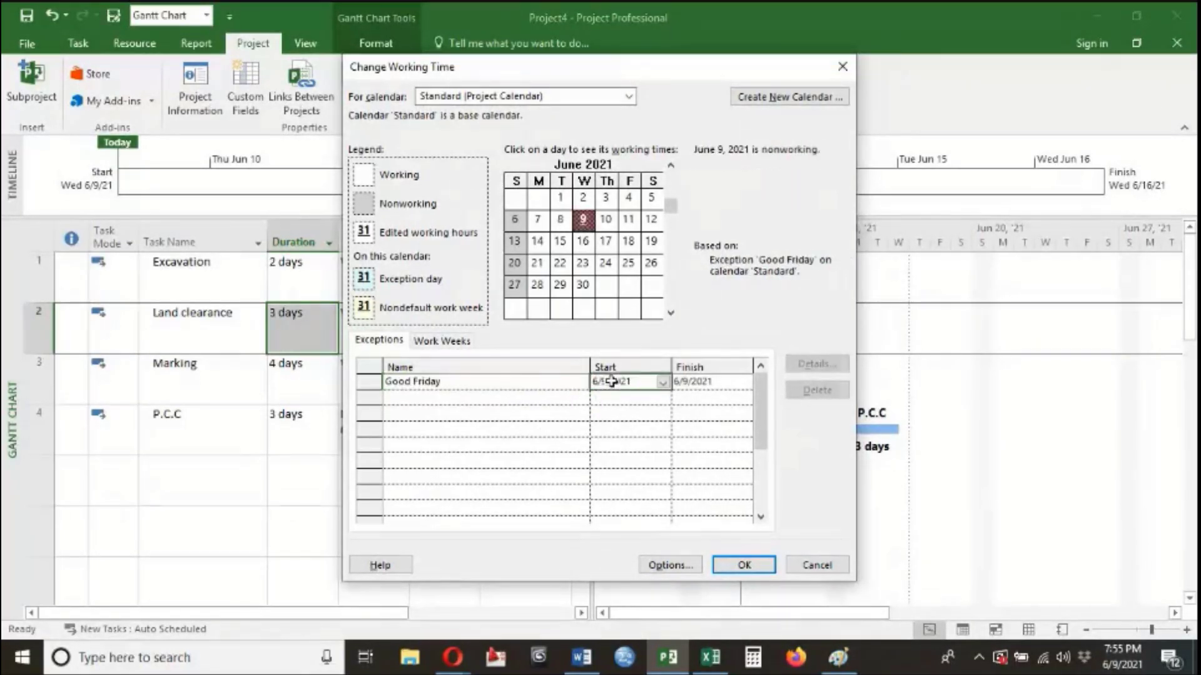
pyautogui.click(663, 382)
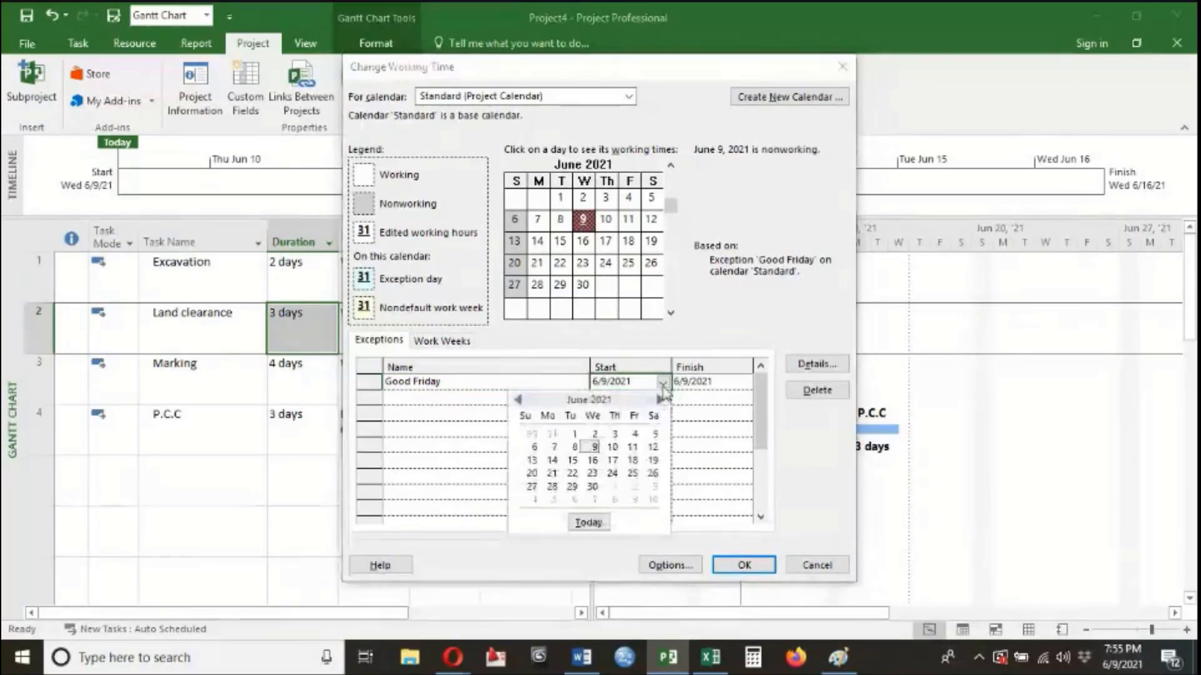
pyautogui.click(632, 447)
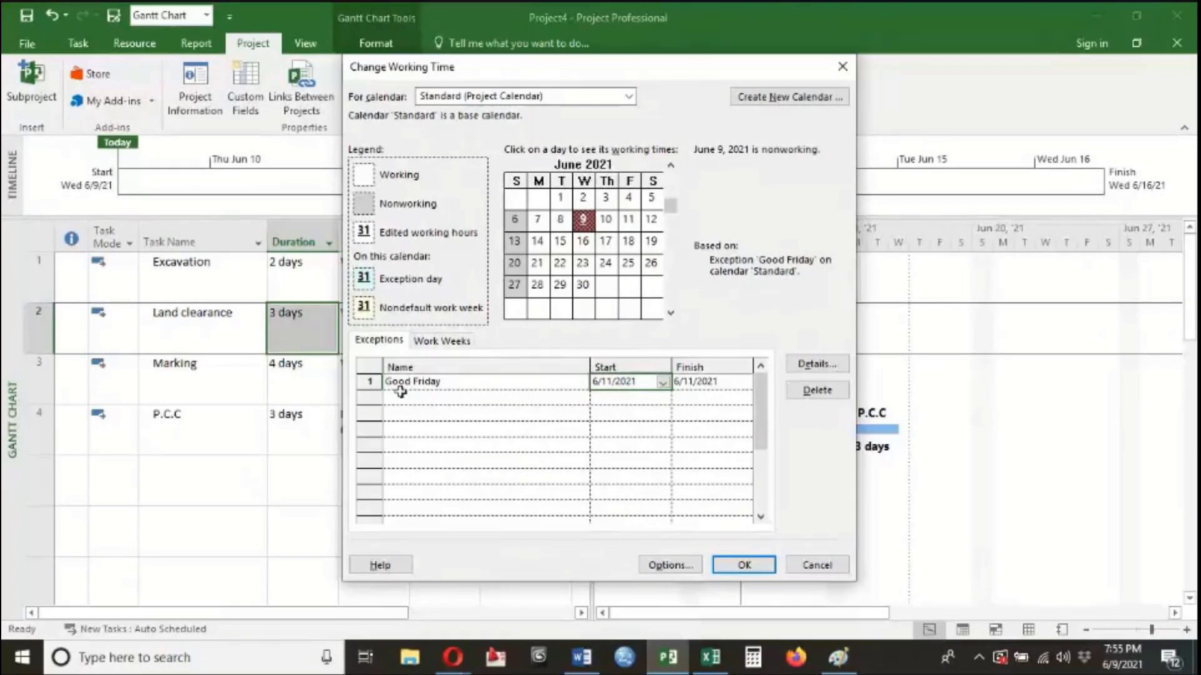
pyautogui.moveTo(473, 400); pyautogui.dragTo(472, 487)
pyautogui.click(444, 386)
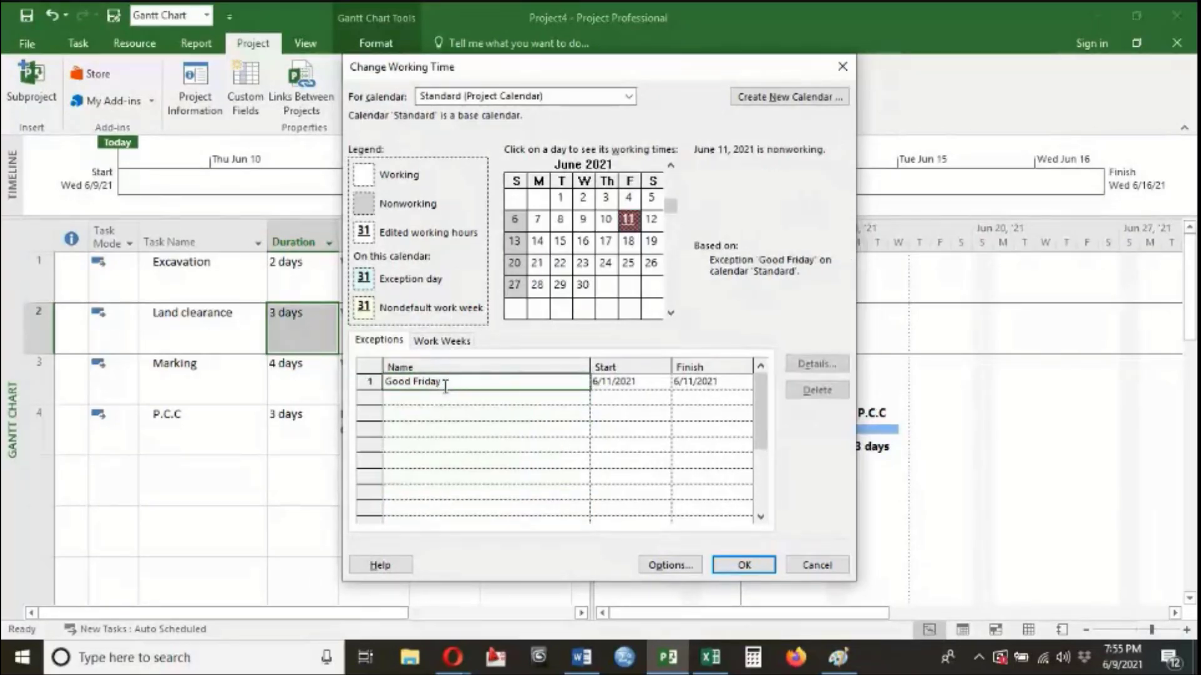
pyautogui.click(744, 565)
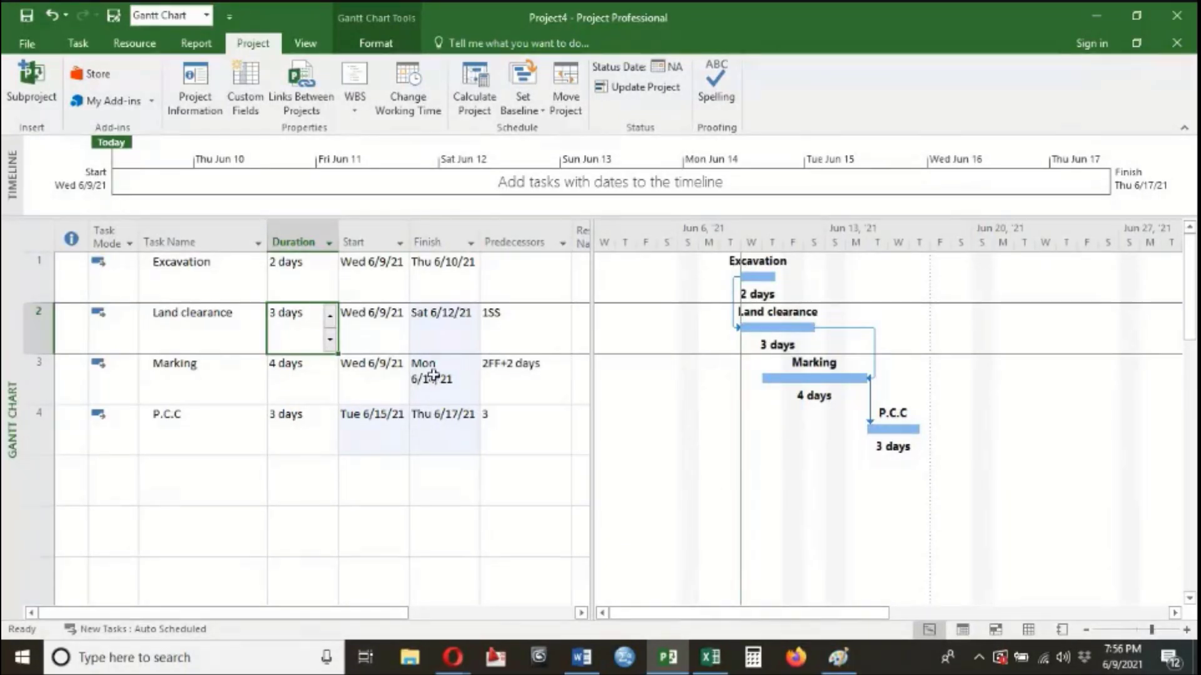
pyautogui.click(416, 386)
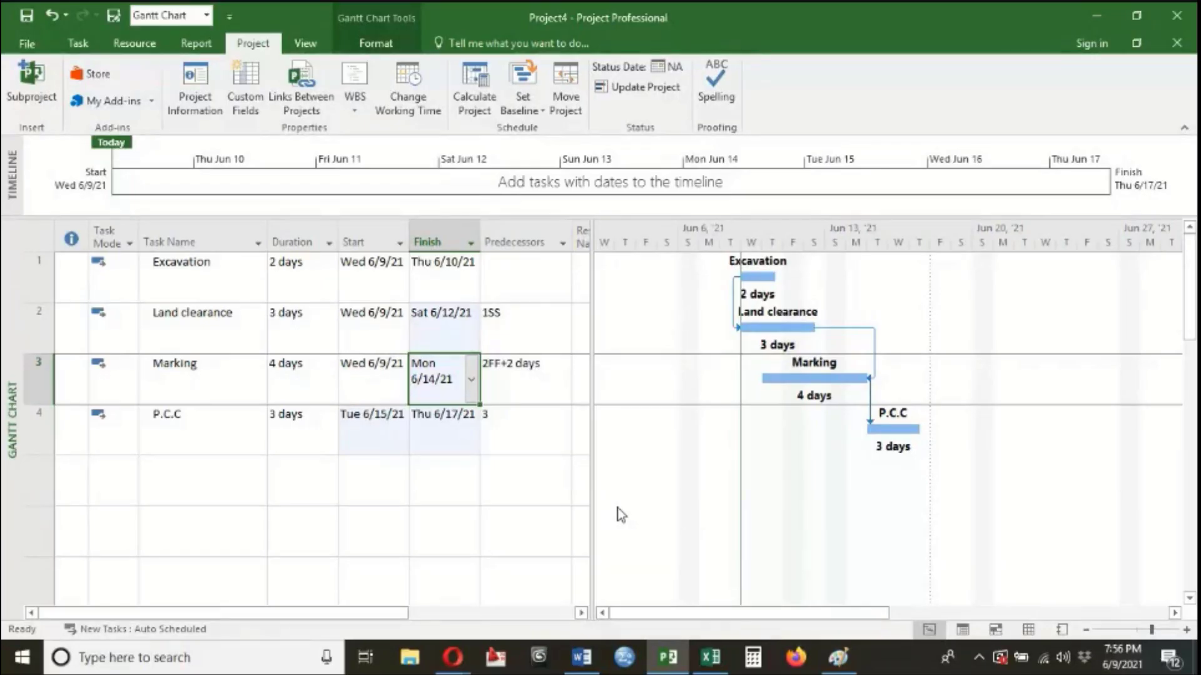
# - Switch to Paint and add the text "Plastering and paintwork will finish on same day" above the network diagram
pyautogui.click(838, 657)
pyautogui.click(256, 65)
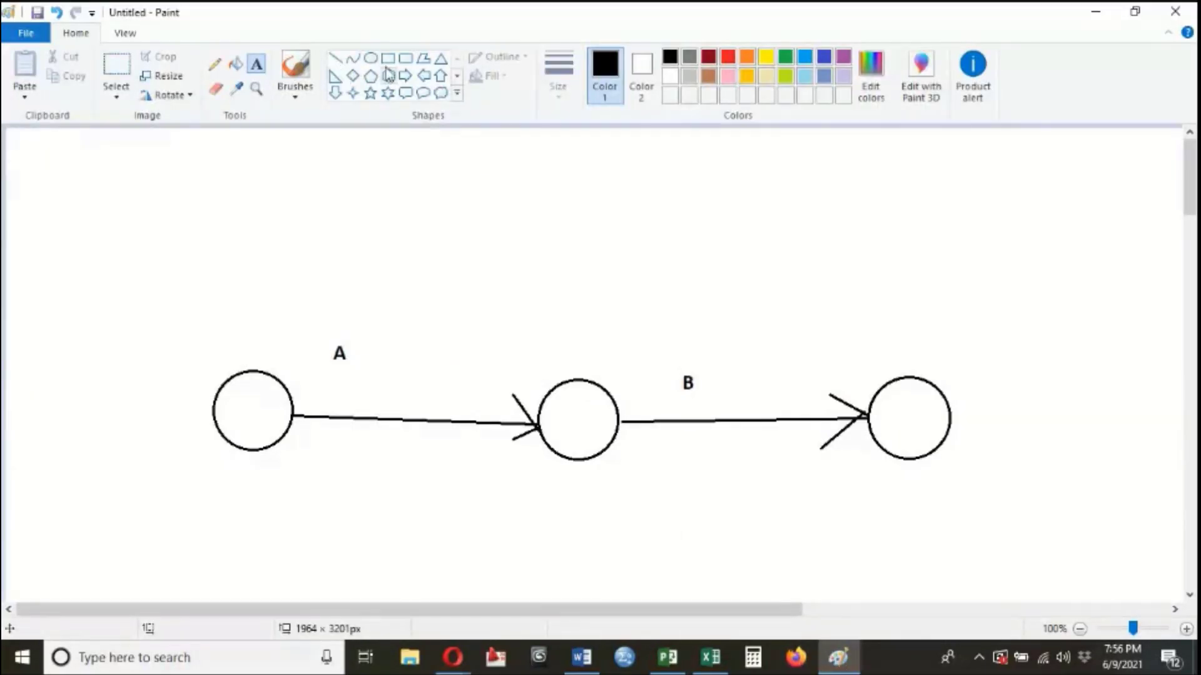
pyautogui.moveTo(205, 178); pyautogui.dragTo(854, 270)
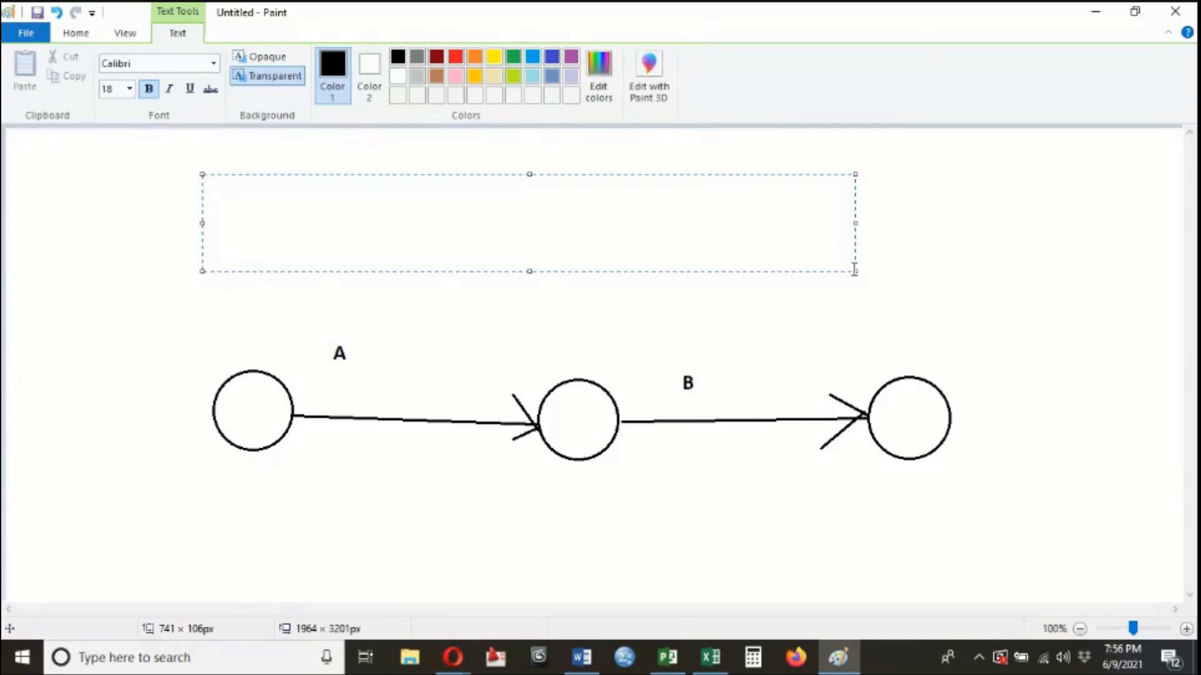
pyautogui.write('Plastering and paint')
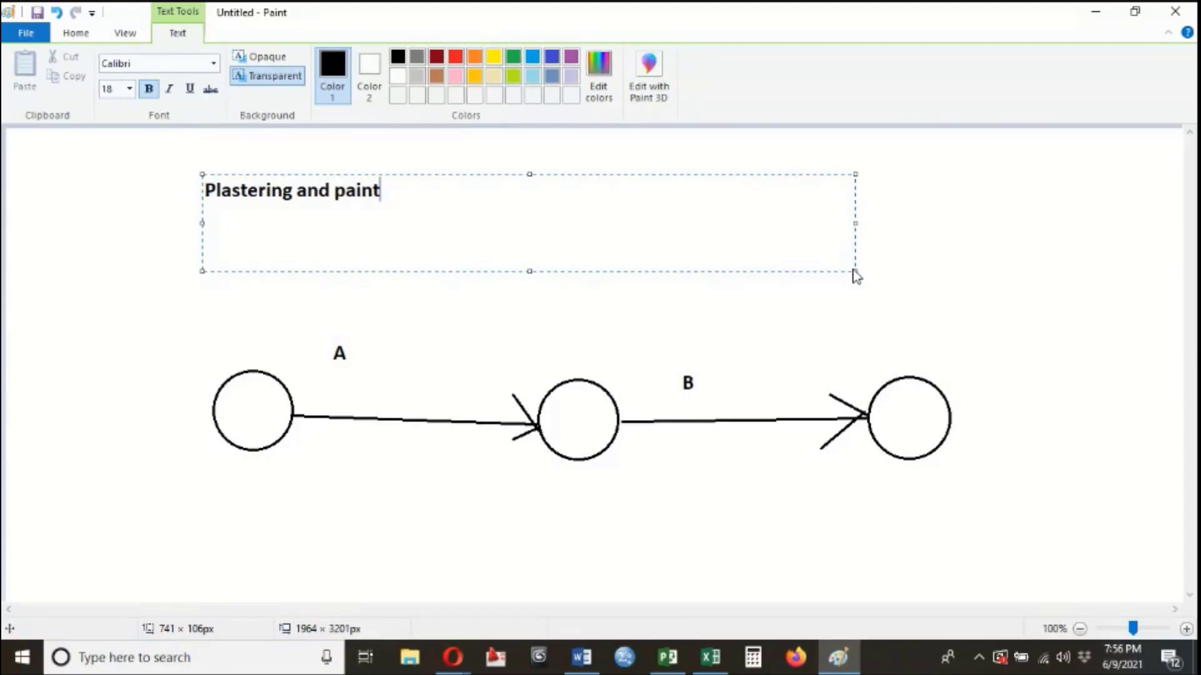
pyautogui.write('work will finis')
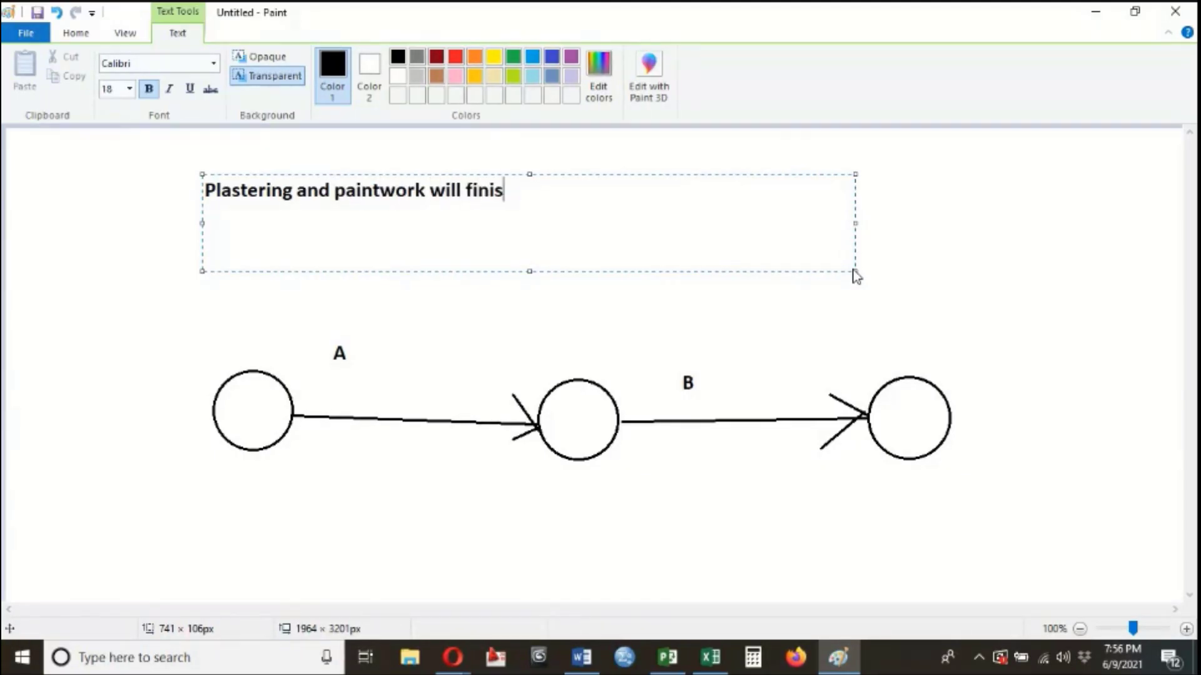
pyautogui.write('h on same day')
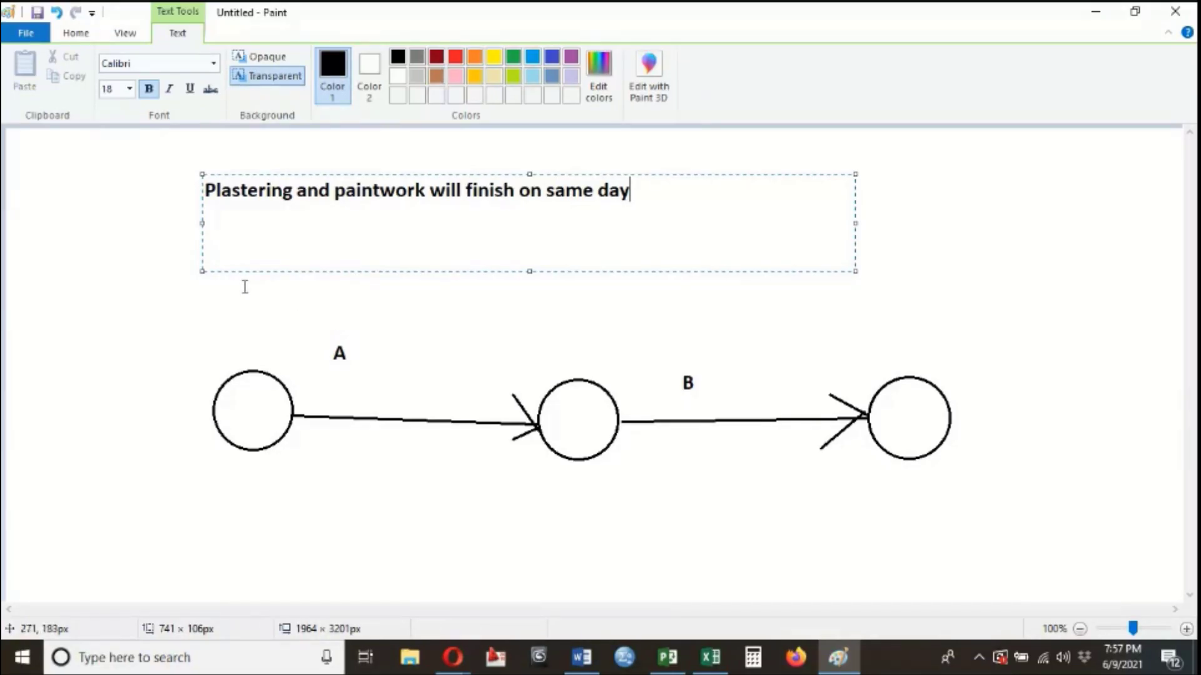
pyautogui.click(248, 191)
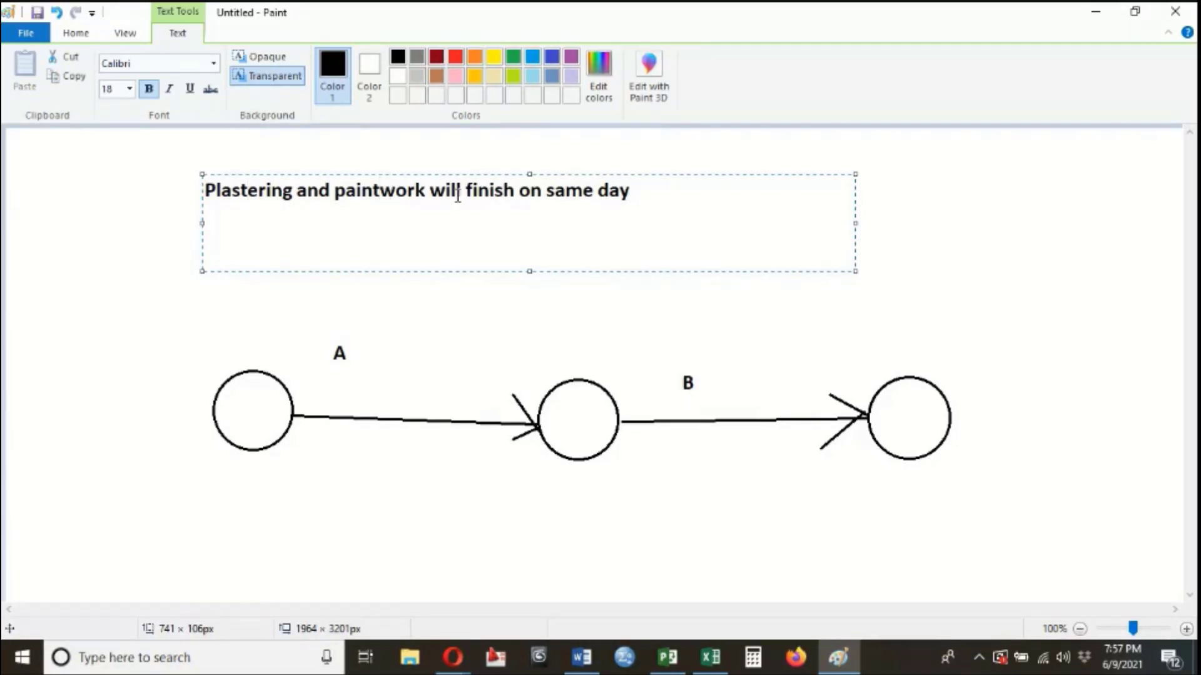
pyautogui.click(608, 198)
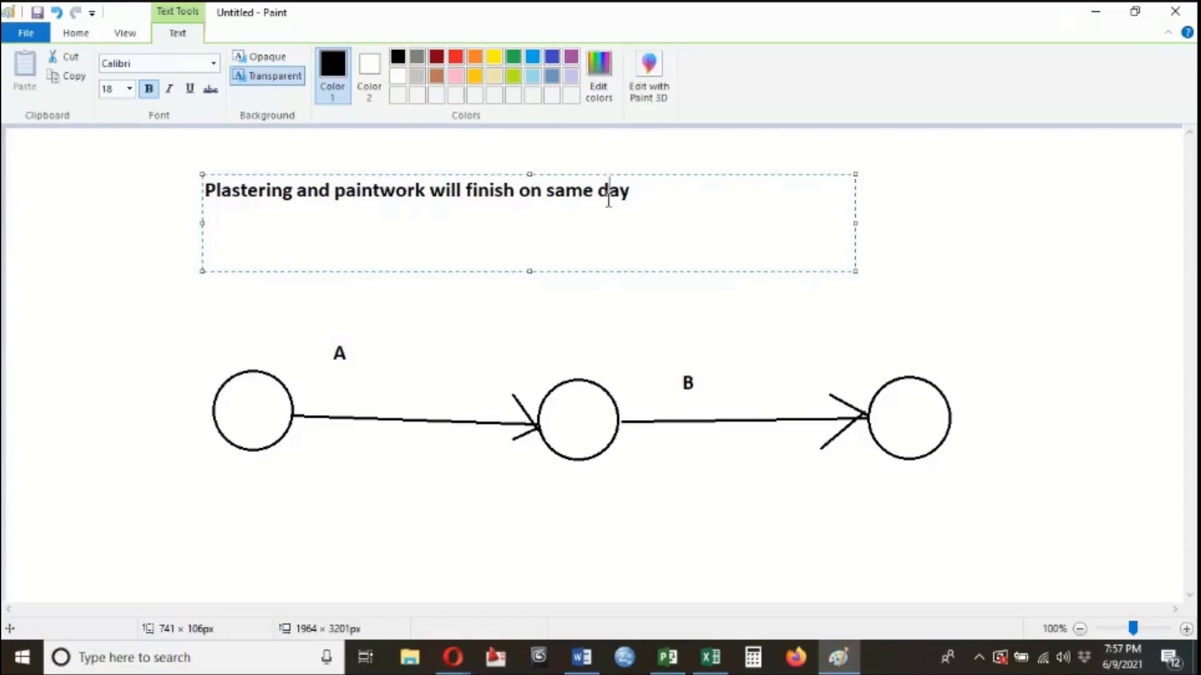
# - Draw two stacked rectangular bars beside the note, about 193 × 29 px above and 332 × 28 px below, with their right ends roughly aligned
pyautogui.click(647, 201)
pyautogui.click(885, 228)
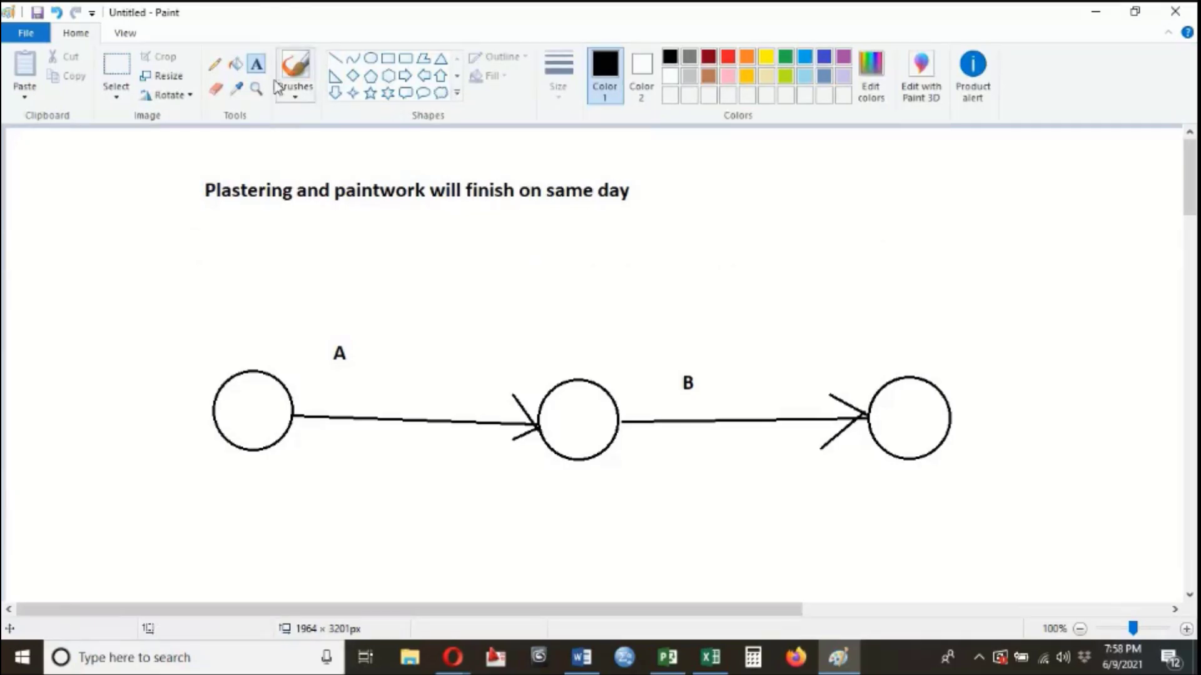
pyautogui.click(388, 58)
pyautogui.moveTo(720, 192); pyautogui.dragTo(888, 216)
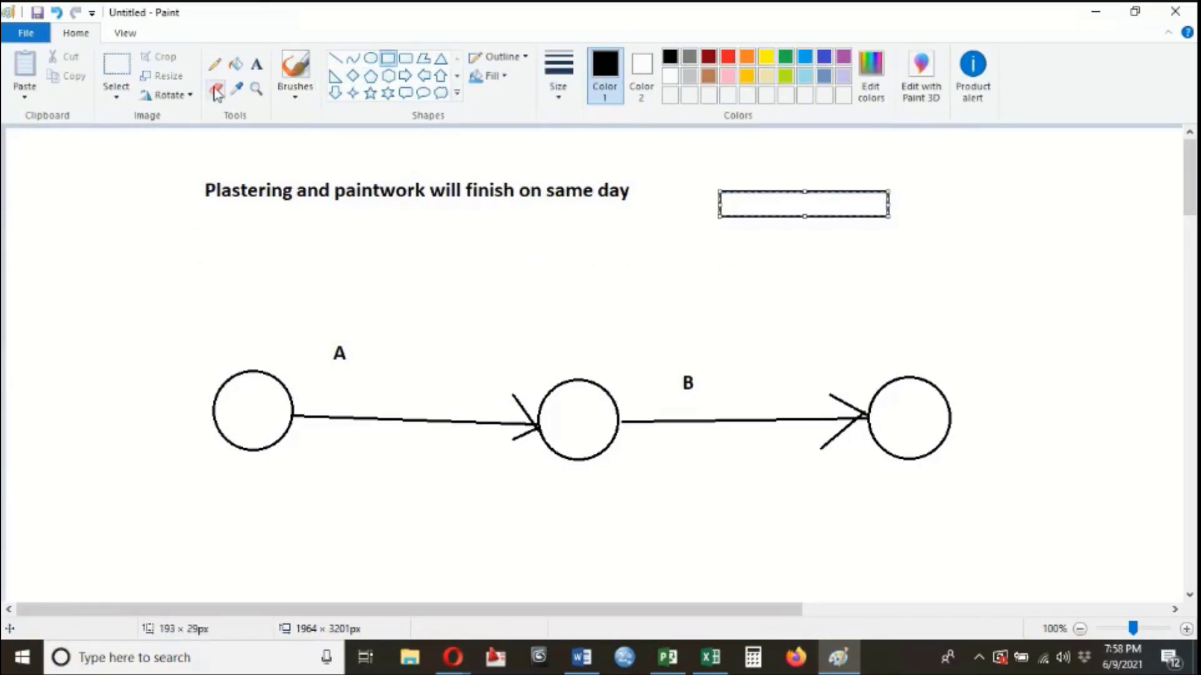
pyautogui.moveTo(601, 262); pyautogui.dragTo(892, 286)
# - Connect the right ends of the two bars with straight lines forming a finish-to-finish link
pyautogui.click(335, 58)
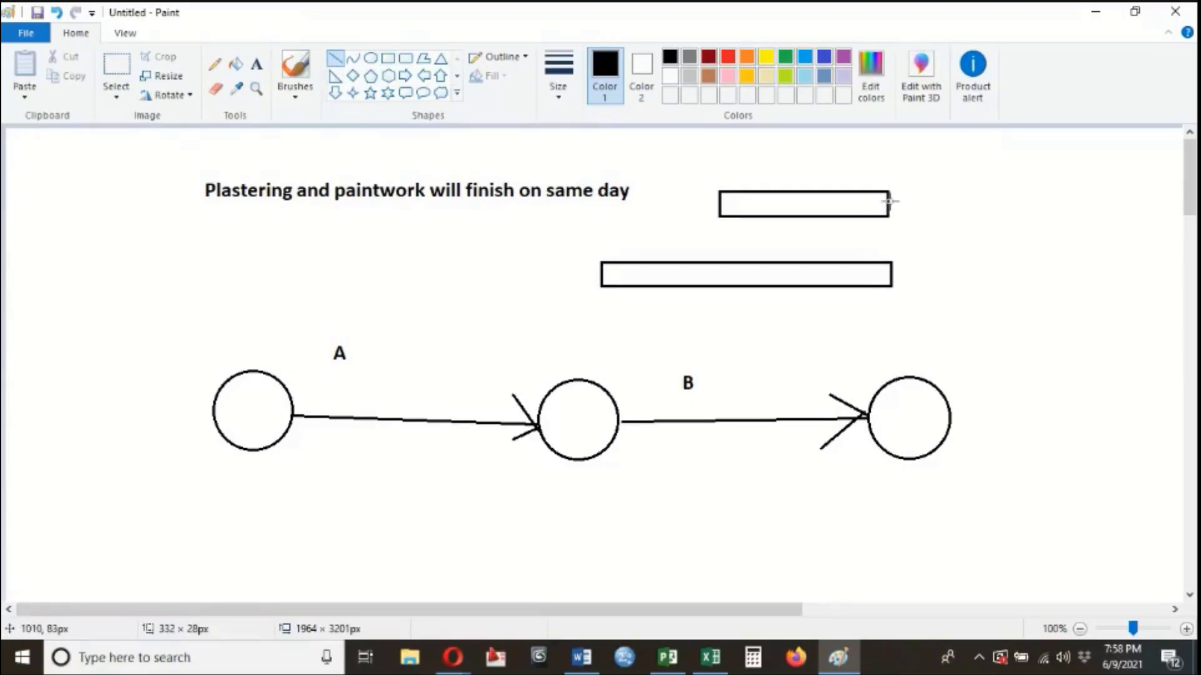
pyautogui.moveTo(891, 200)
pyautogui.mouseDown()
pyautogui.moveTo(903, 200)
pyautogui.moveTo(908, 273)
pyautogui.mouseUp()
pyautogui.click(917, 211)
pyautogui.click(935, 239)
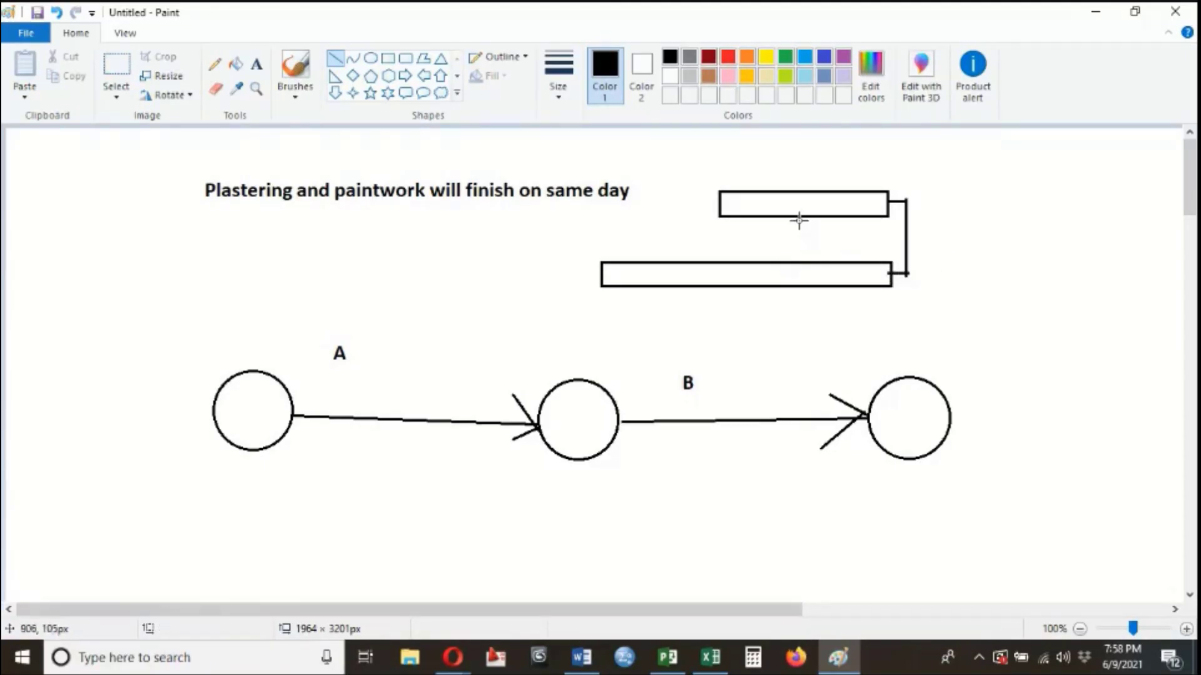
# - Label the upper bar "plastering" and the lower bar "paintwork" with text inside each rectangle
pyautogui.click(257, 63)
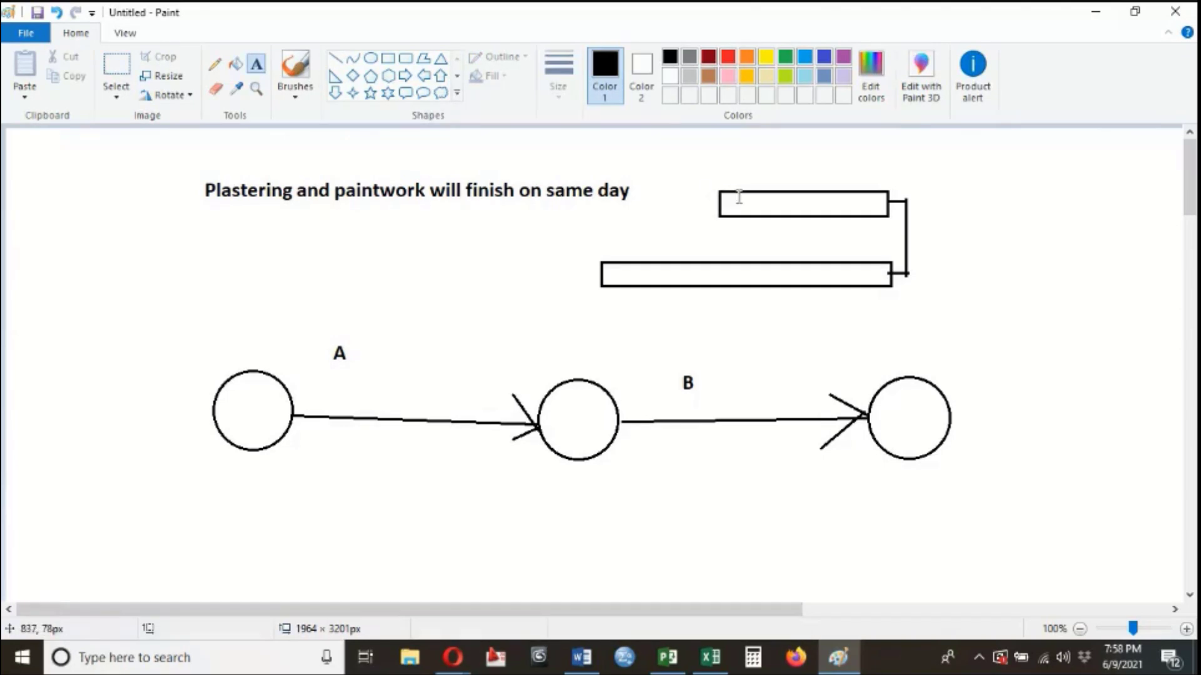
pyautogui.moveTo(721, 187); pyautogui.dragTo(868, 210)
pyautogui.write('pklasterin')
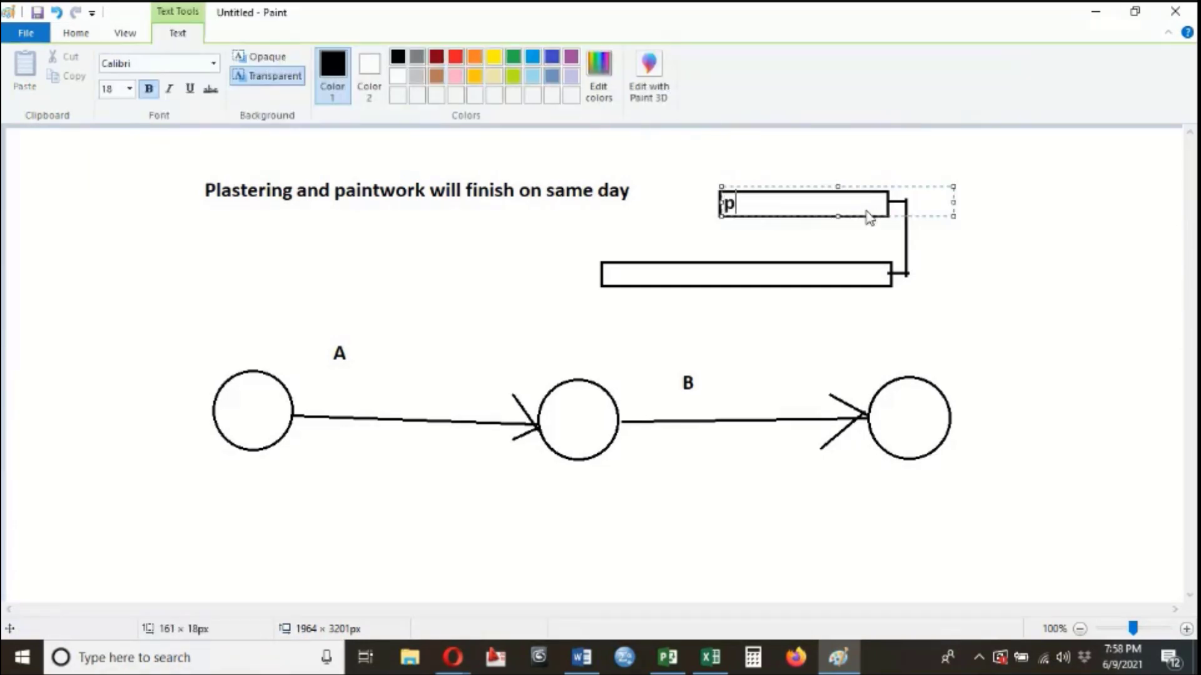
pyautogui.press('BackSpace')
pyautogui.press('BackSpace')
pyautogui.press('BackSpace')
pyautogui.press('BackSpace')
pyautogui.press('BackSpace')
pyautogui.press('BackSpace')
pyautogui.press('BackSpace')
pyautogui.press('BackSpace')
pyautogui.press('BackSpace')
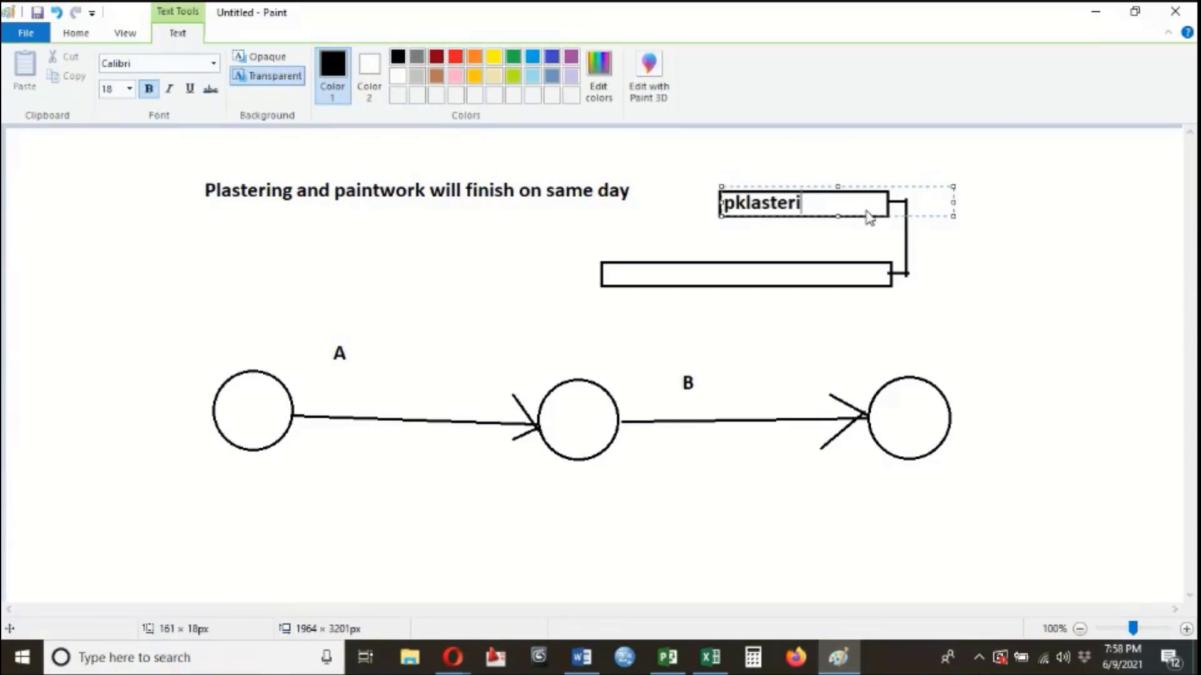
pyautogui.write('lastering')
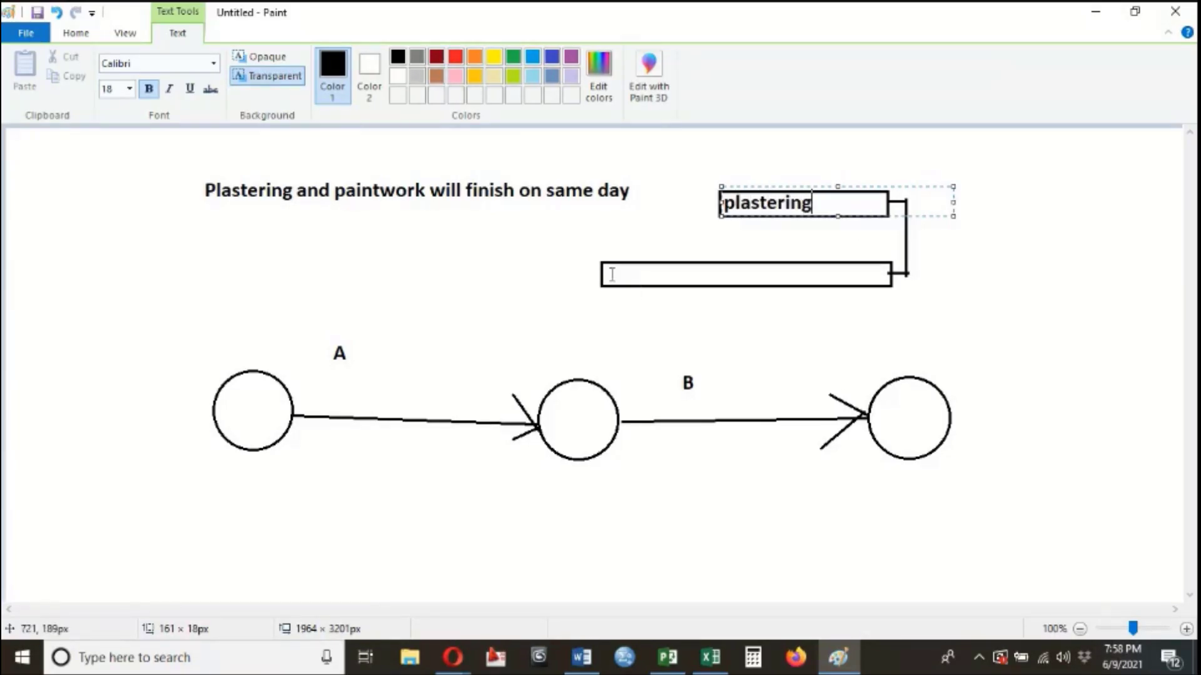
pyautogui.moveTo(615, 268); pyautogui.dragTo(818, 287)
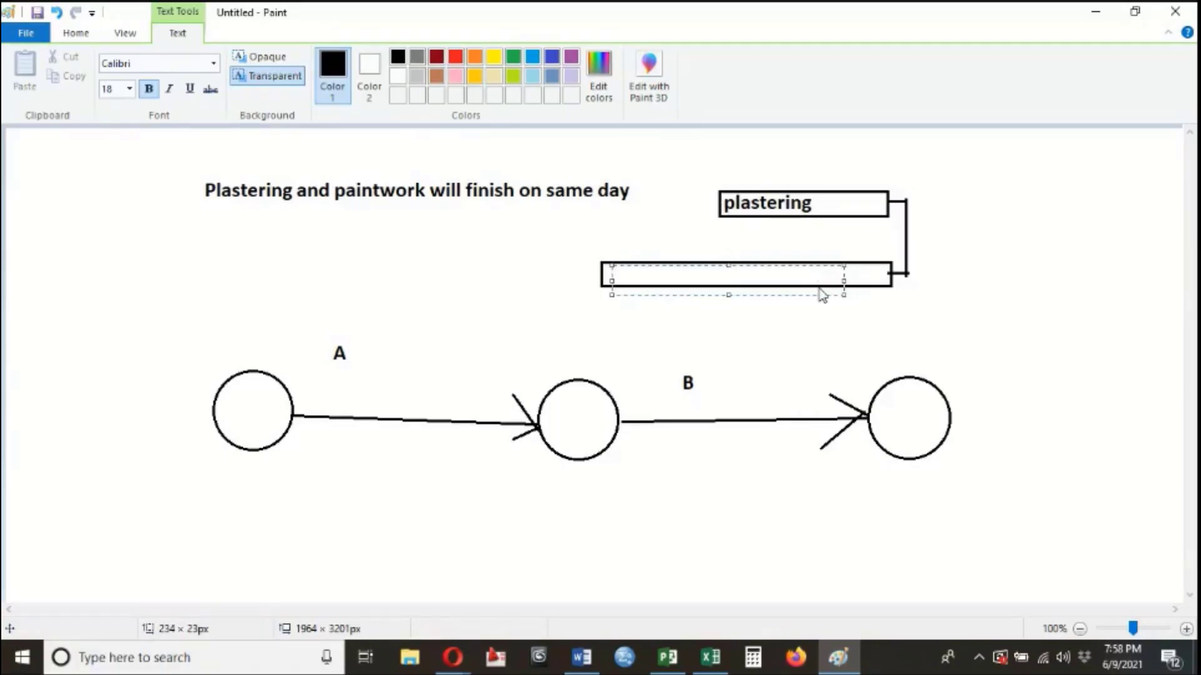
pyautogui.write('paintwork')
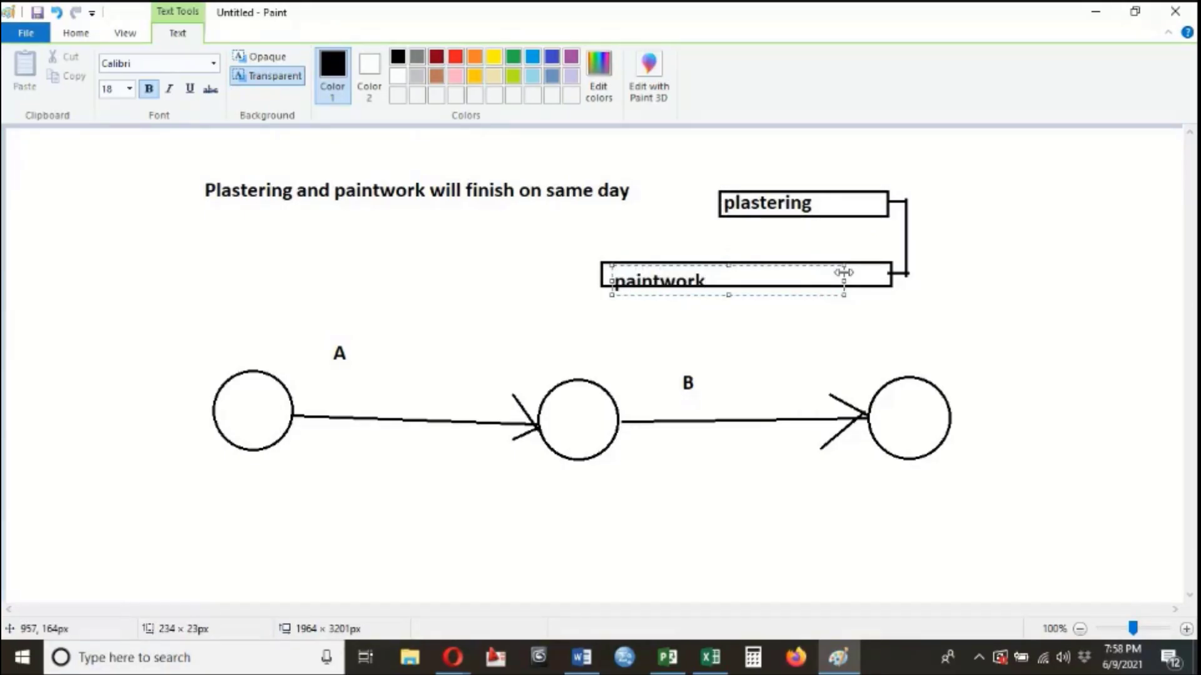